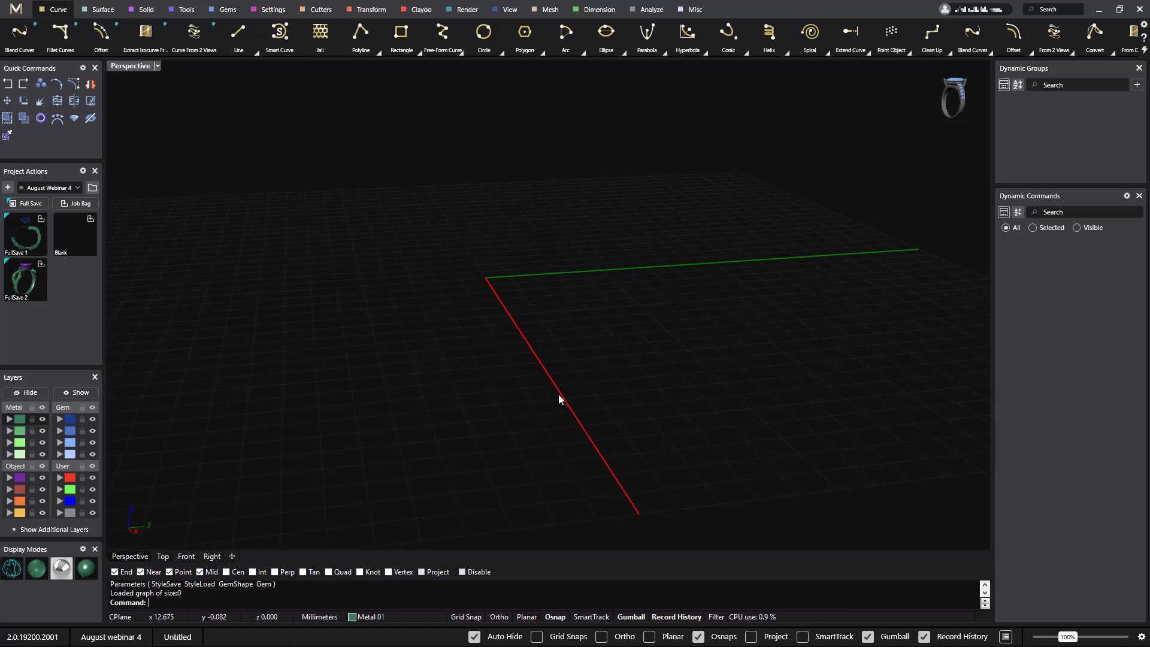
# Create a ring rail at US finger size 7.
pyautogui.moveTo(511, 381)
pyautogui.mouseDown(button='right')
pyautogui.moveTo(570, 375)
pyautogui.moveTo(509, 393)
pyautogui.mouseUp(button='right')
pyautogui.moveTo(27, 288)
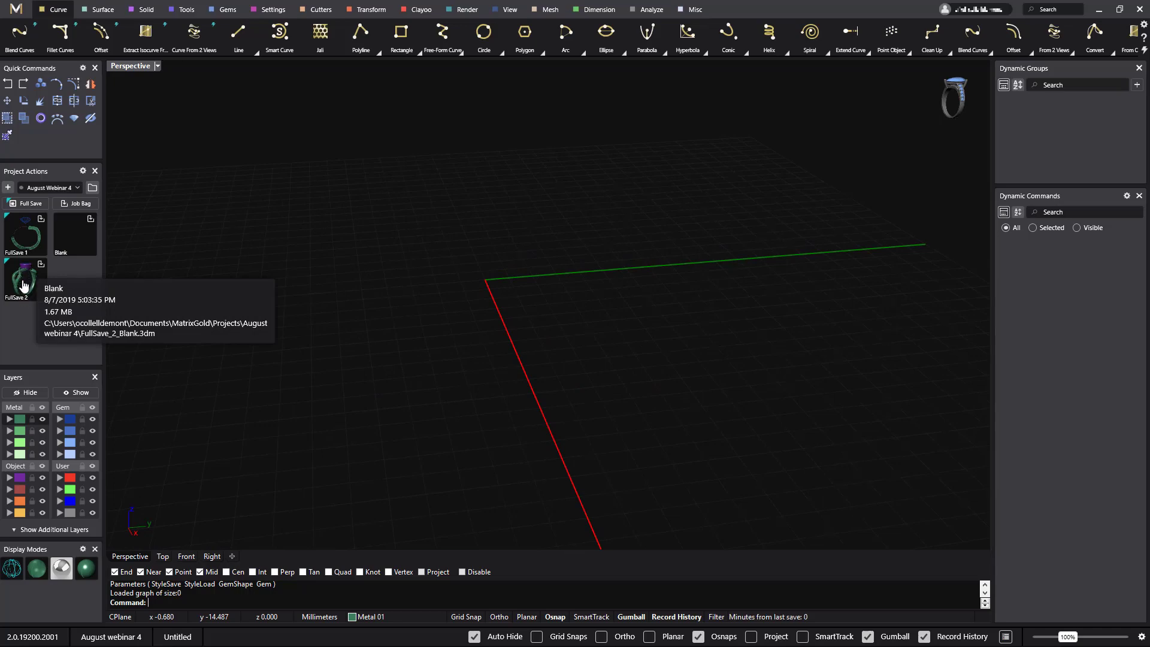
pyautogui.moveTo(383, 370); pyautogui.dragTo(491, 382, button='right')
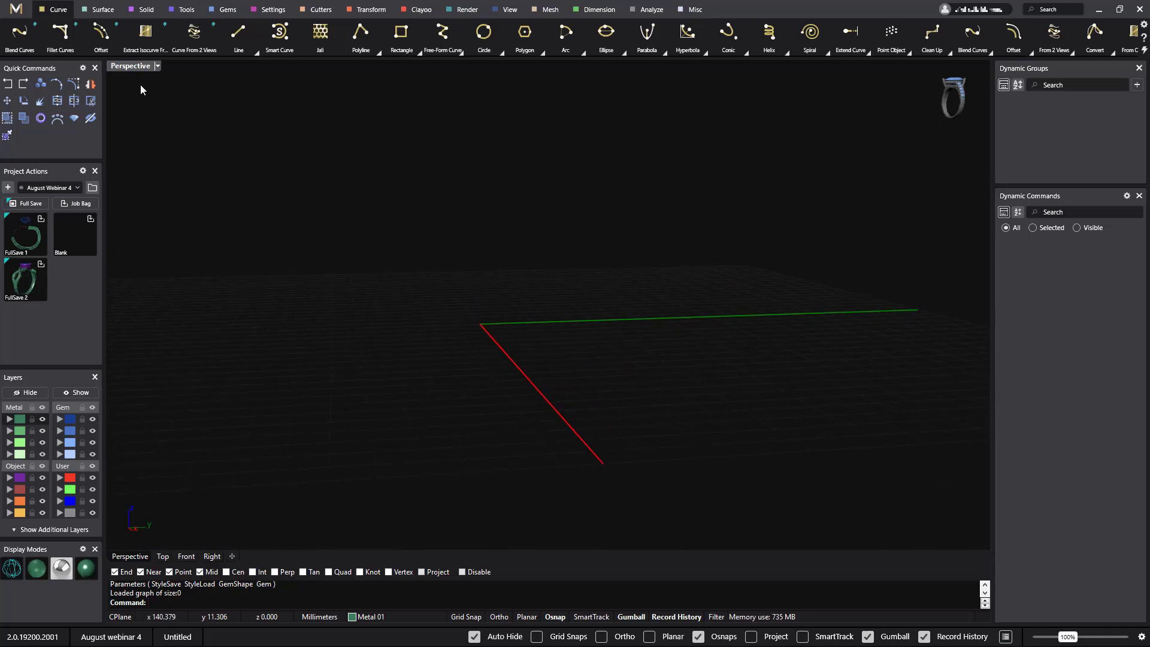
pyautogui.click(40, 119)
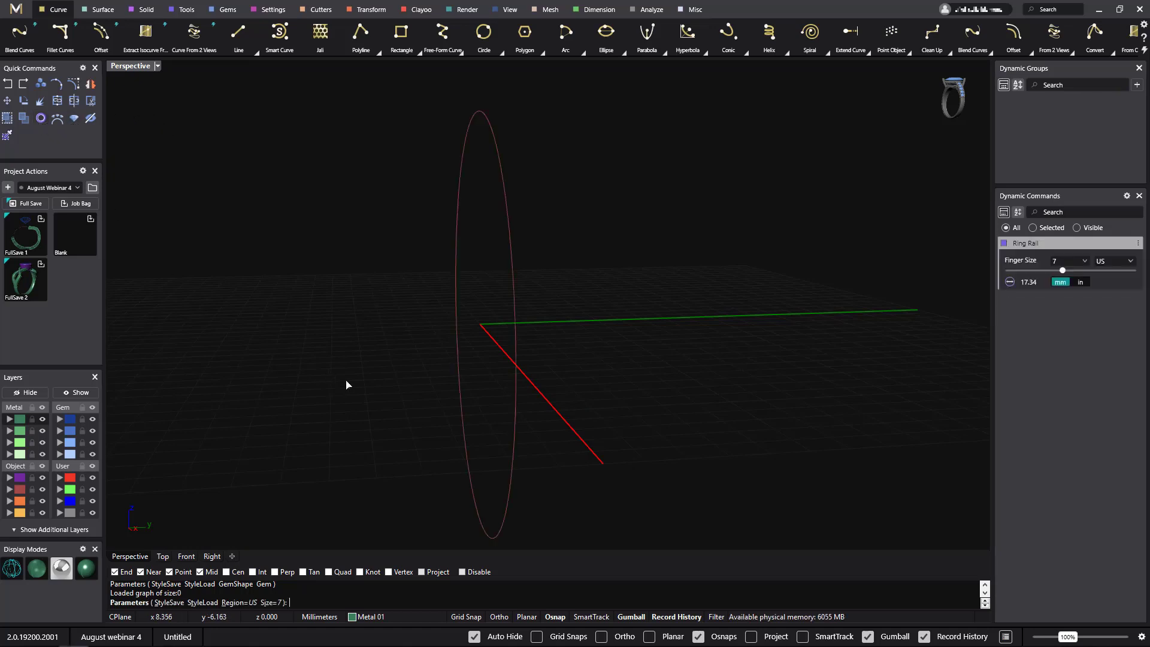
pyautogui.moveTo(347, 386); pyautogui.dragTo(521, 383, button='right')
pyautogui.scroll(-3, 581, 386)
pyautogui.press('Return')
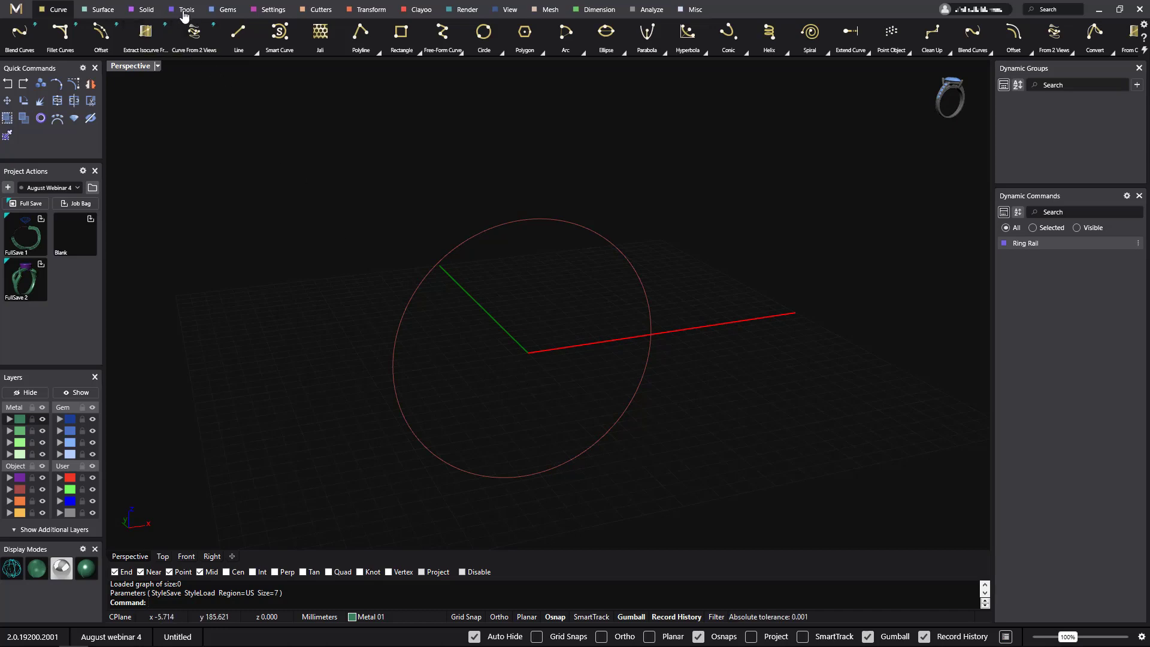
# Place one round diamond above the top of the ring rail using Gem on Ring Rail with a Z offset of 5.
pyautogui.click(226, 11)
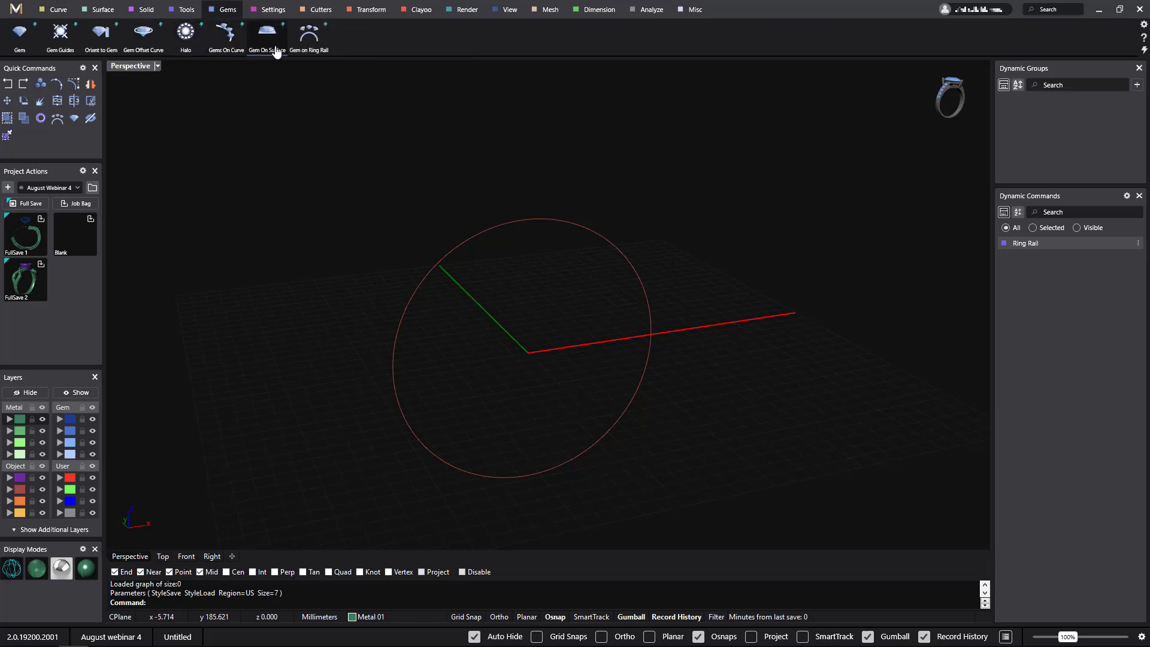
pyautogui.click(309, 39)
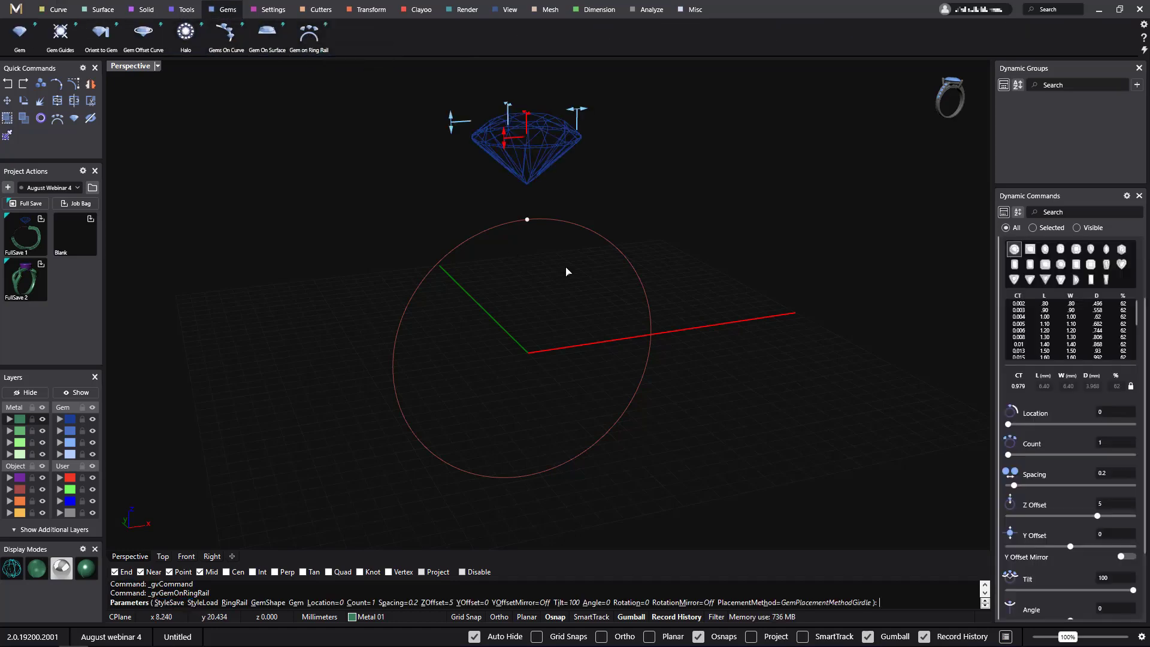
pyautogui.moveTo(552, 328)
pyautogui.mouseDown(button='right')
pyautogui.moveTo(621, 362)
pyautogui.moveTo(580, 255)
pyautogui.moveTo(637, 311)
pyautogui.moveTo(570, 339)
pyautogui.mouseUp(button='right')
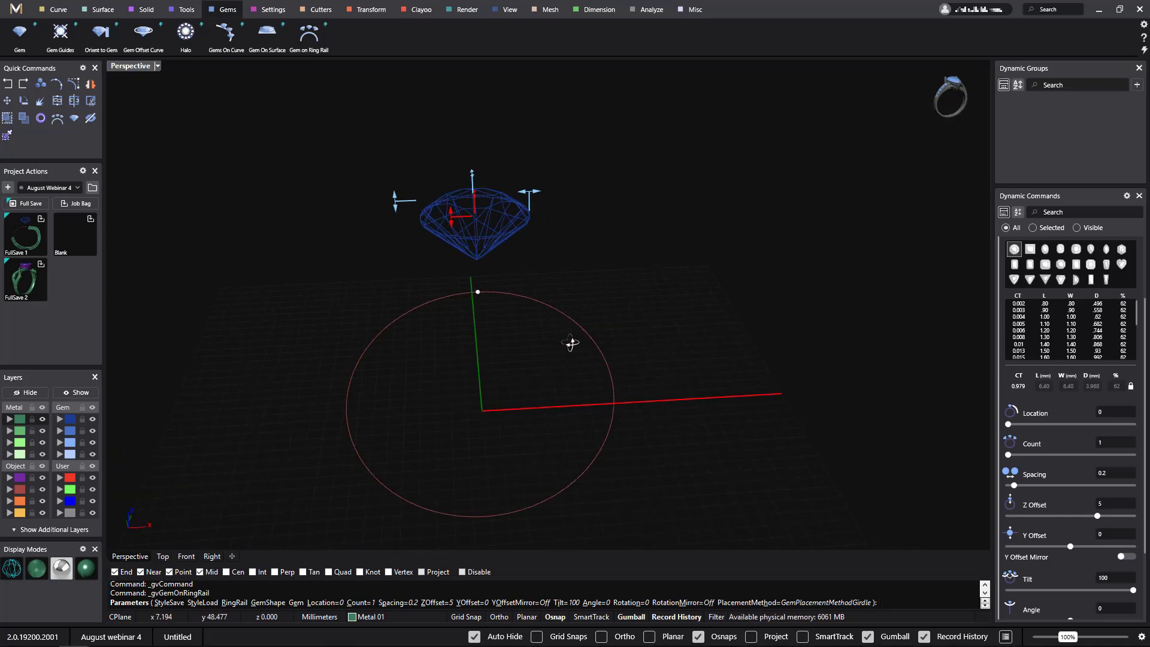
pyautogui.rightClick(496, 381)
pyautogui.moveTo(496, 381)
pyautogui.mouseDown(button='right')
pyautogui.moveTo(508, 379)
pyautogui.moveTo(497, 386)
pyautogui.moveTo(480, 366)
pyautogui.moveTo(490, 381)
pyautogui.moveTo(549, 378)
pyautogui.moveTo(483, 368)
pyautogui.mouseUp(button='right')
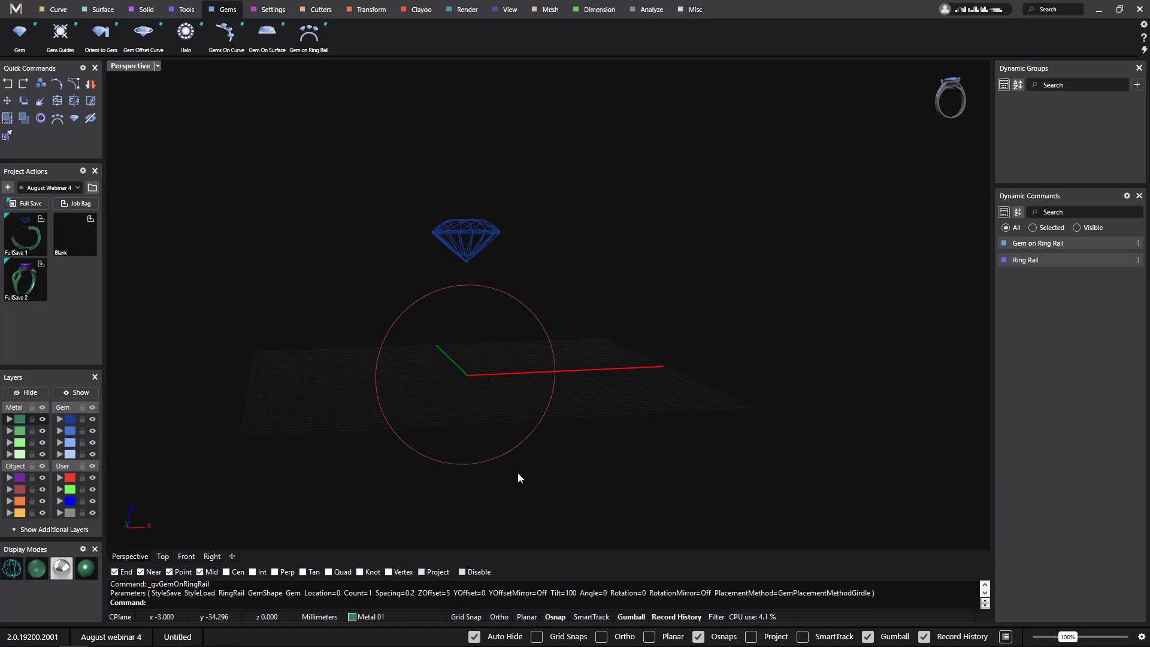
# Place a 4 mm wide, 2 mm high profile on the ring rail at position 0.25, mirrored to the opposite side, with Auto Sweep off.
pyautogui.click(509, 451)
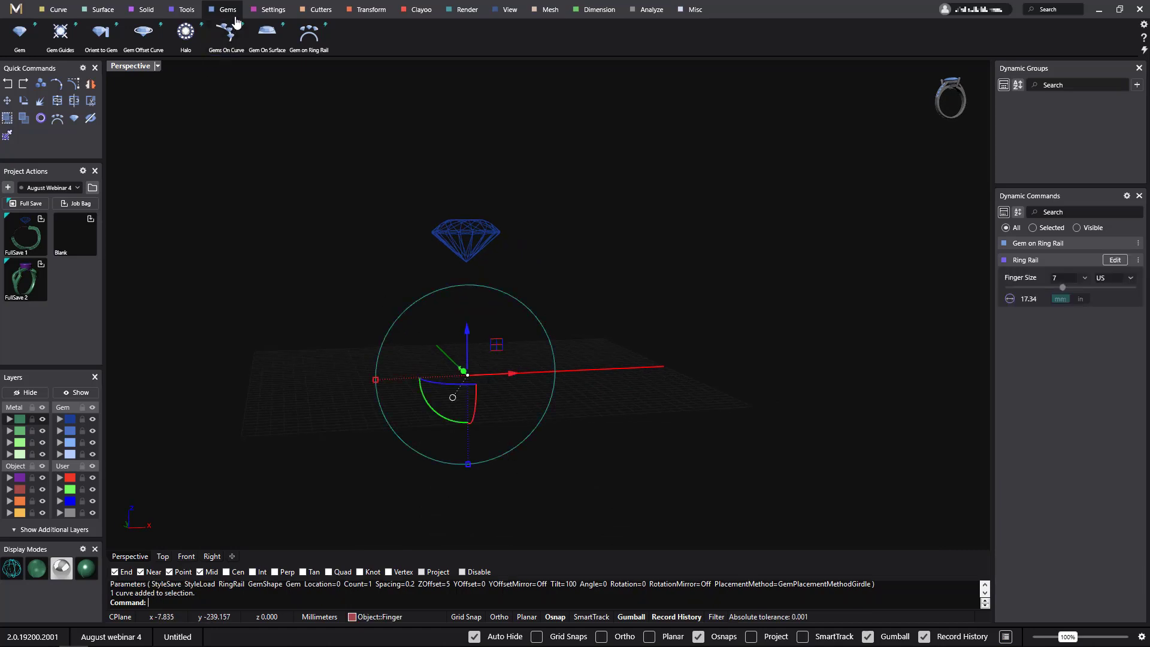
pyautogui.click(193, 12)
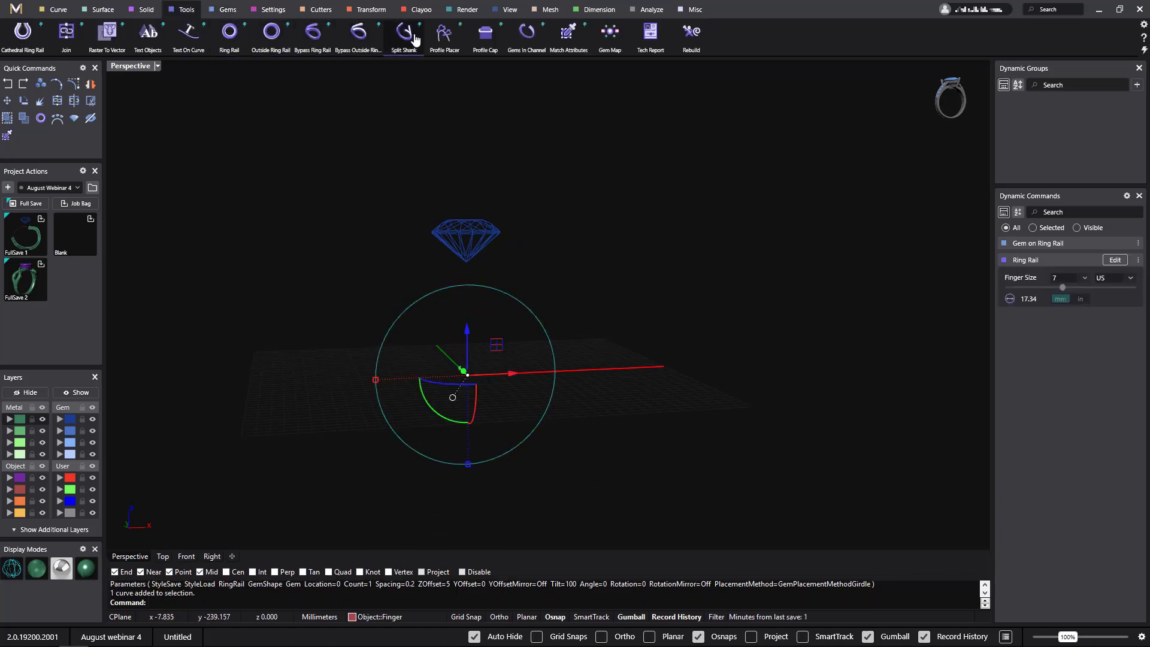
pyautogui.click(445, 36)
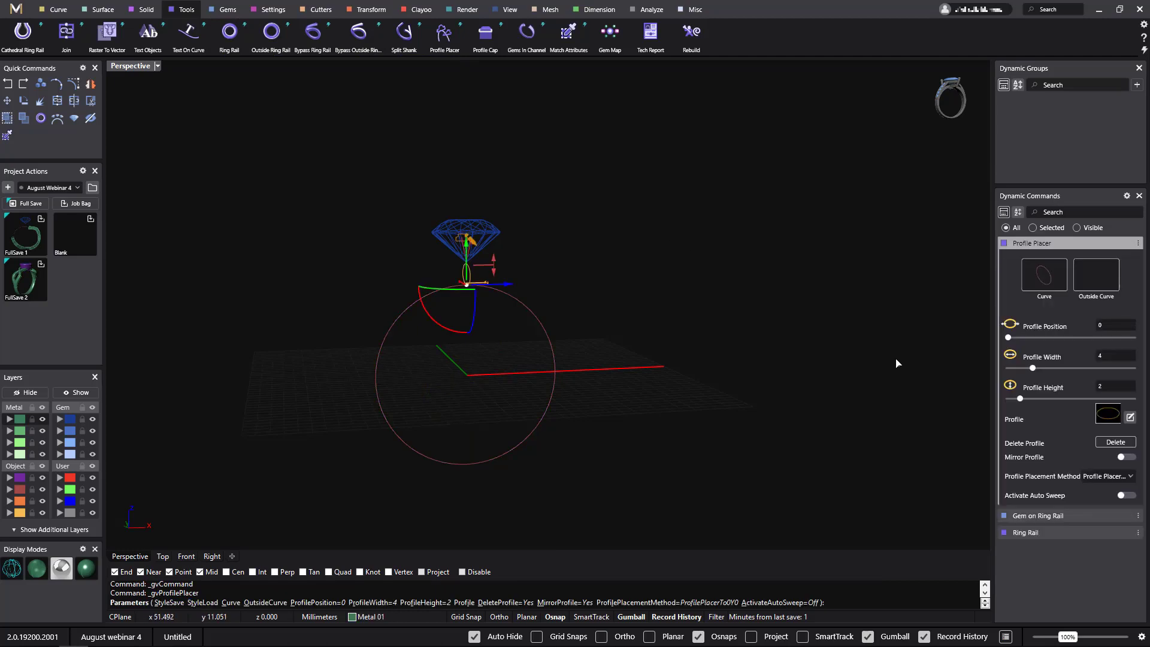
pyautogui.click(187, 556)
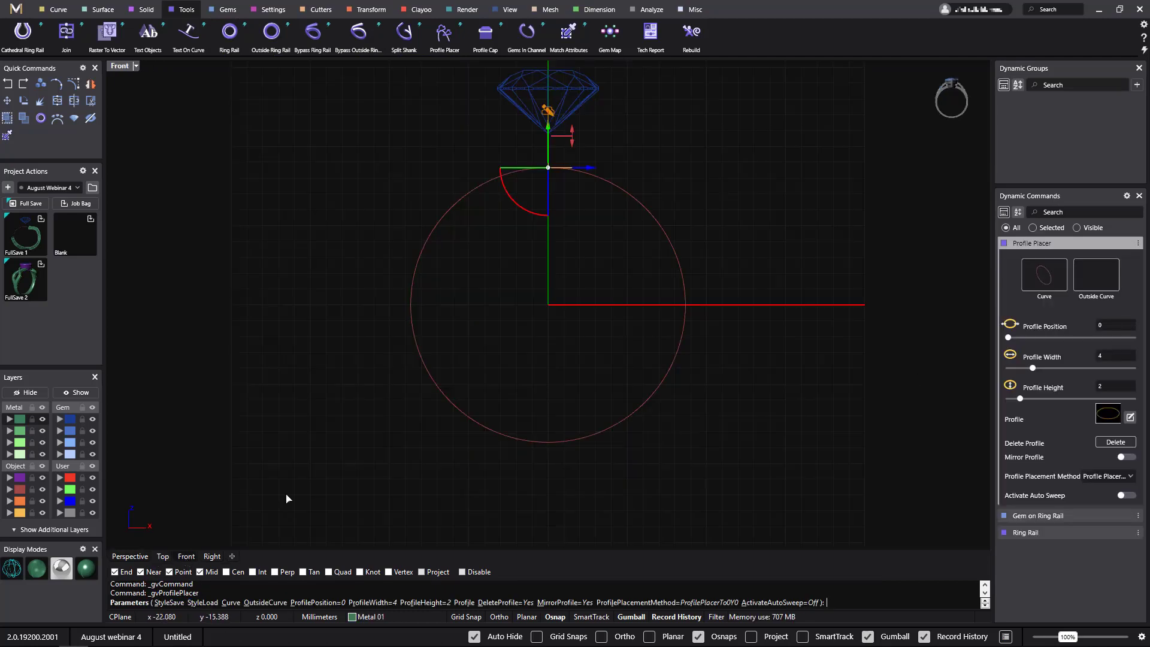
pyautogui.moveTo(548, 167); pyautogui.dragTo(681, 309)
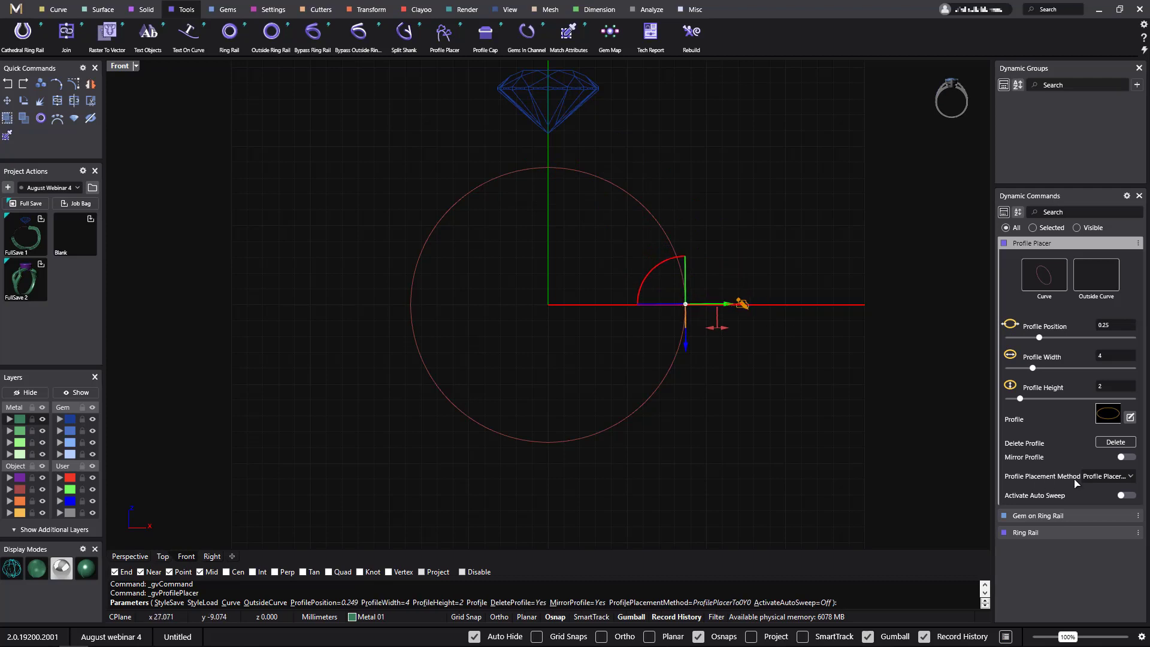
pyautogui.click(1125, 457)
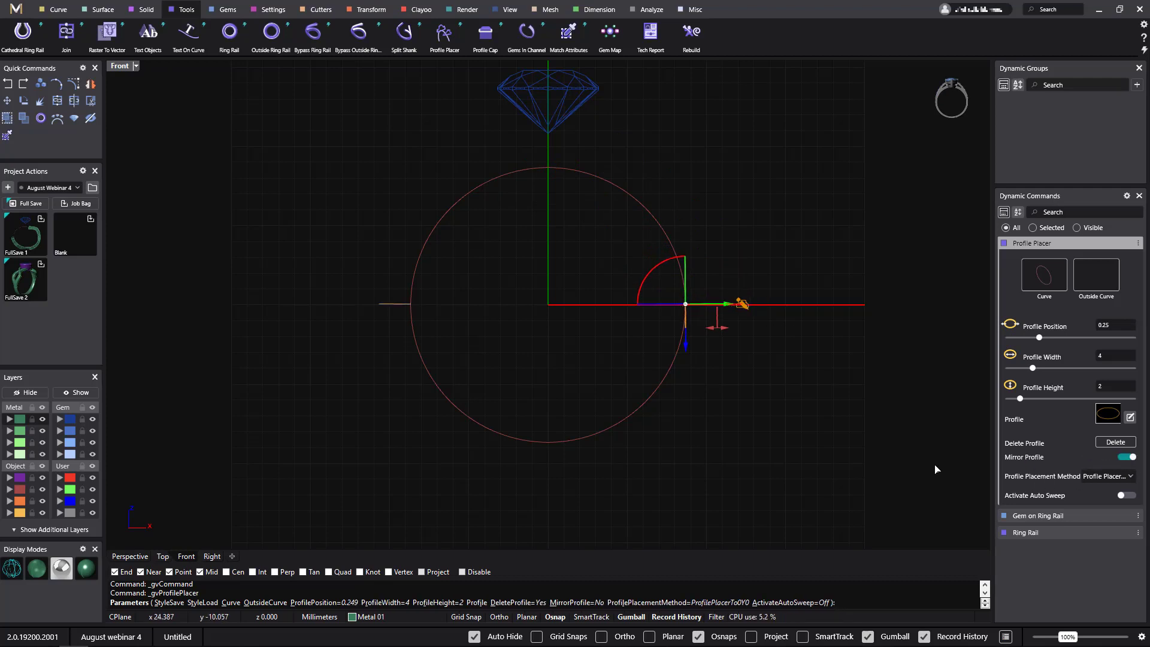
pyautogui.click(1129, 496)
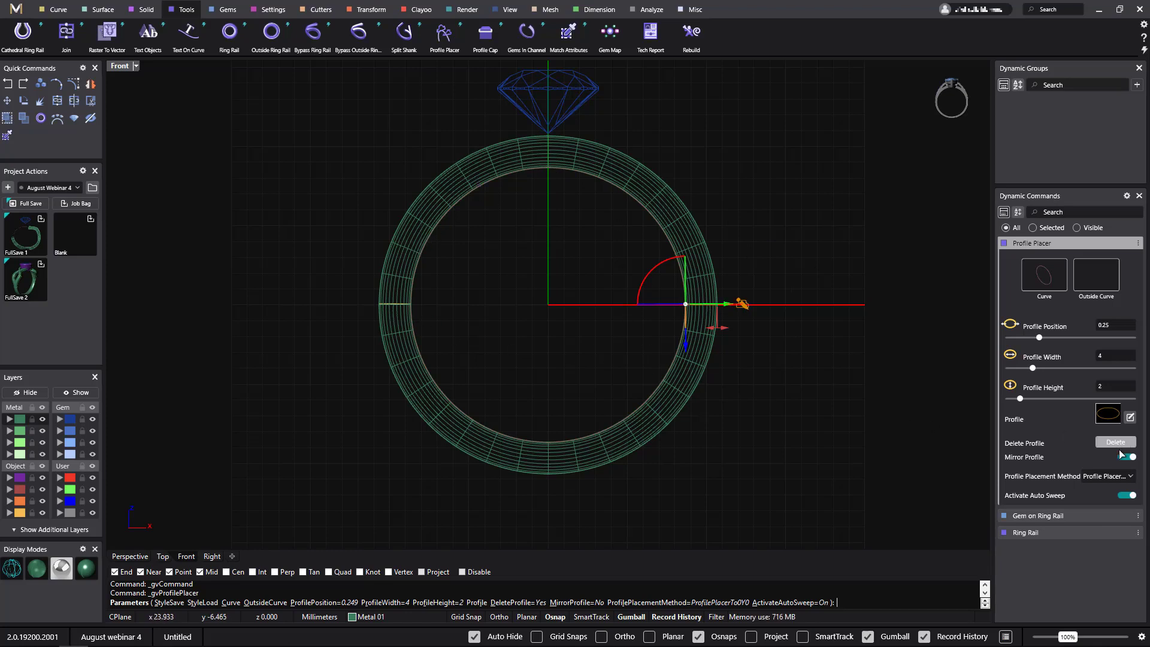
pyautogui.click(1132, 496)
pyautogui.press('Return')
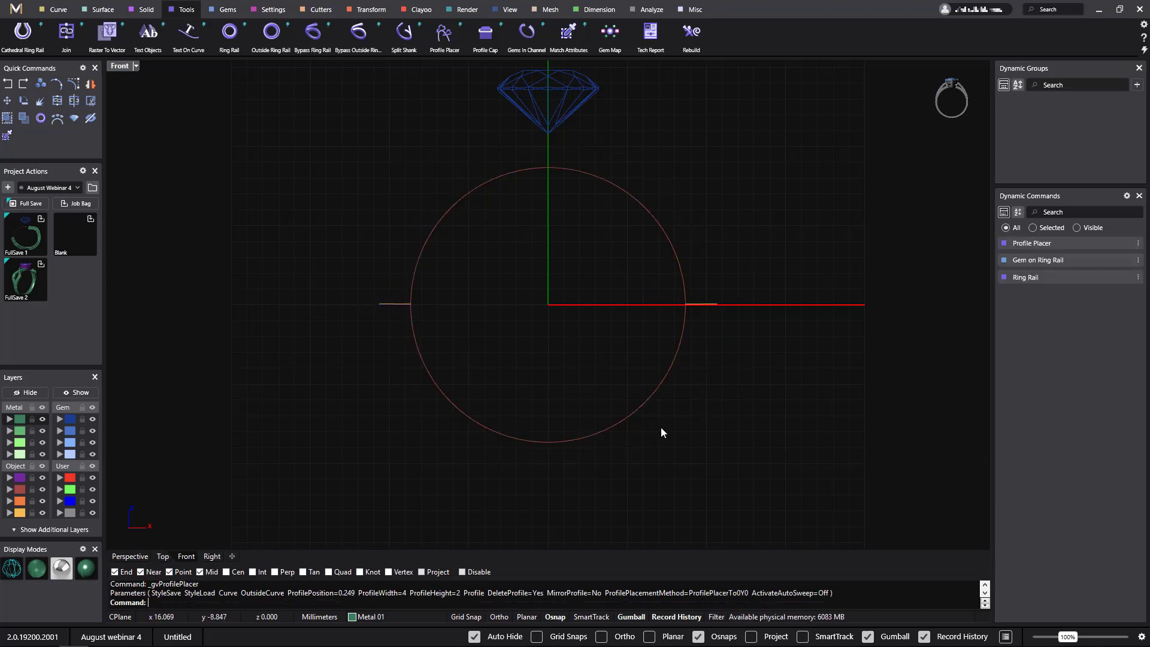
# Build the lower half of the shank with Sweep 1, using the ring rail and both side profiles, with Closed off.
pyautogui.click(503, 441)
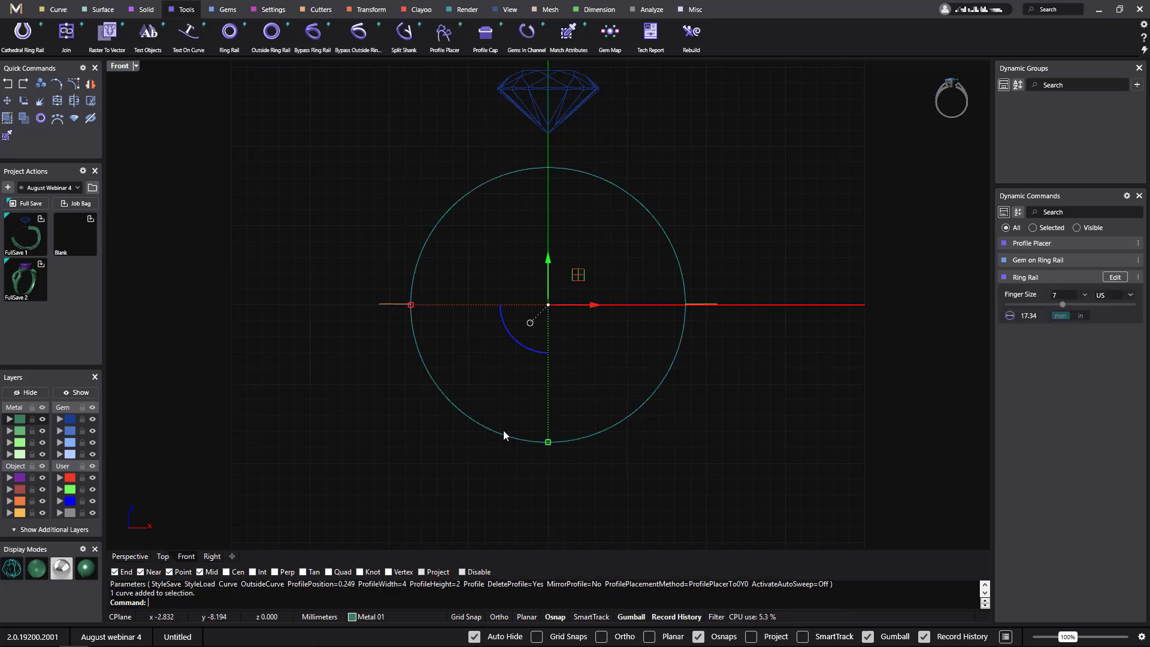
pyautogui.rightClick(484, 369)
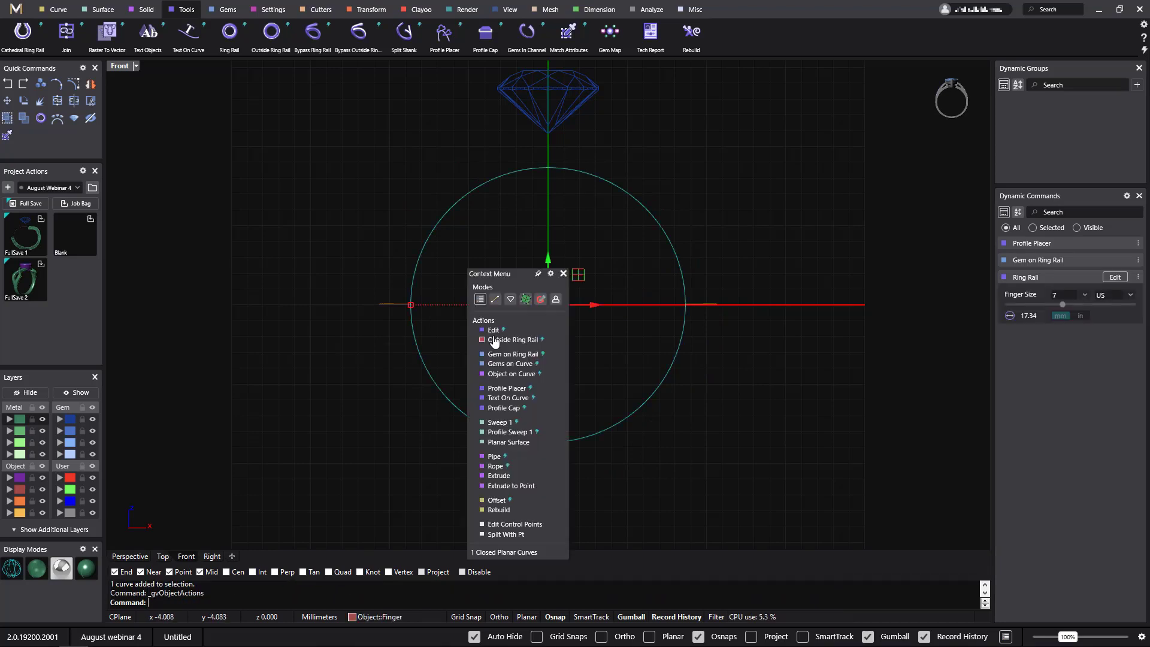
pyautogui.click(500, 422)
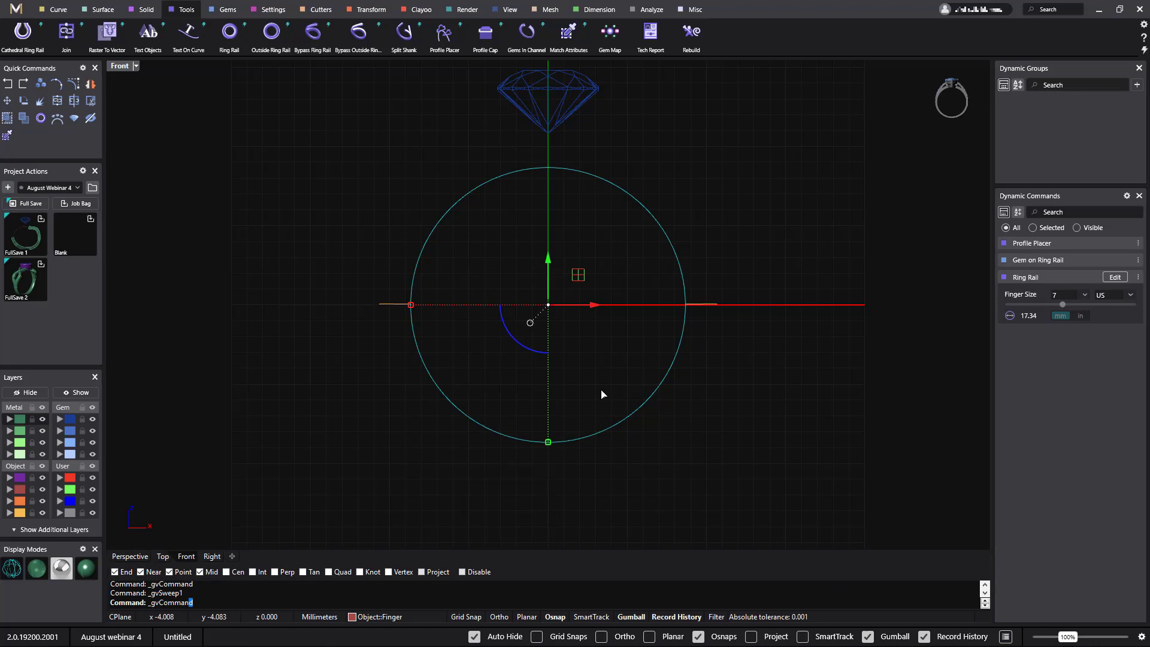
pyautogui.click(710, 306)
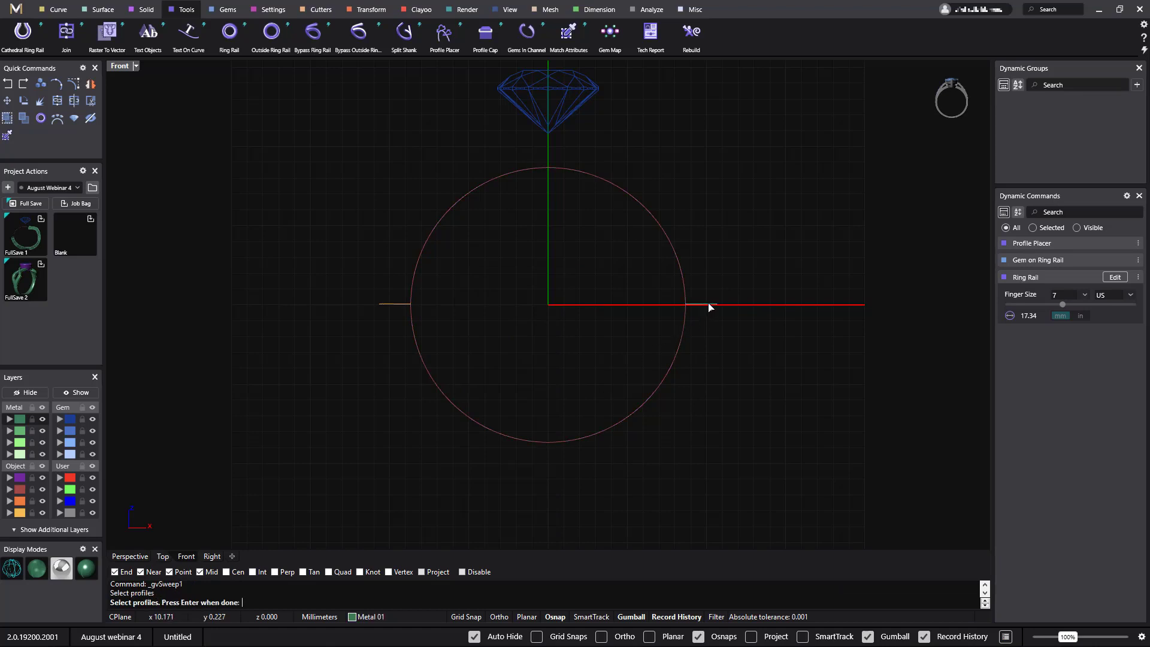
pyautogui.click(401, 306)
pyautogui.press('Return')
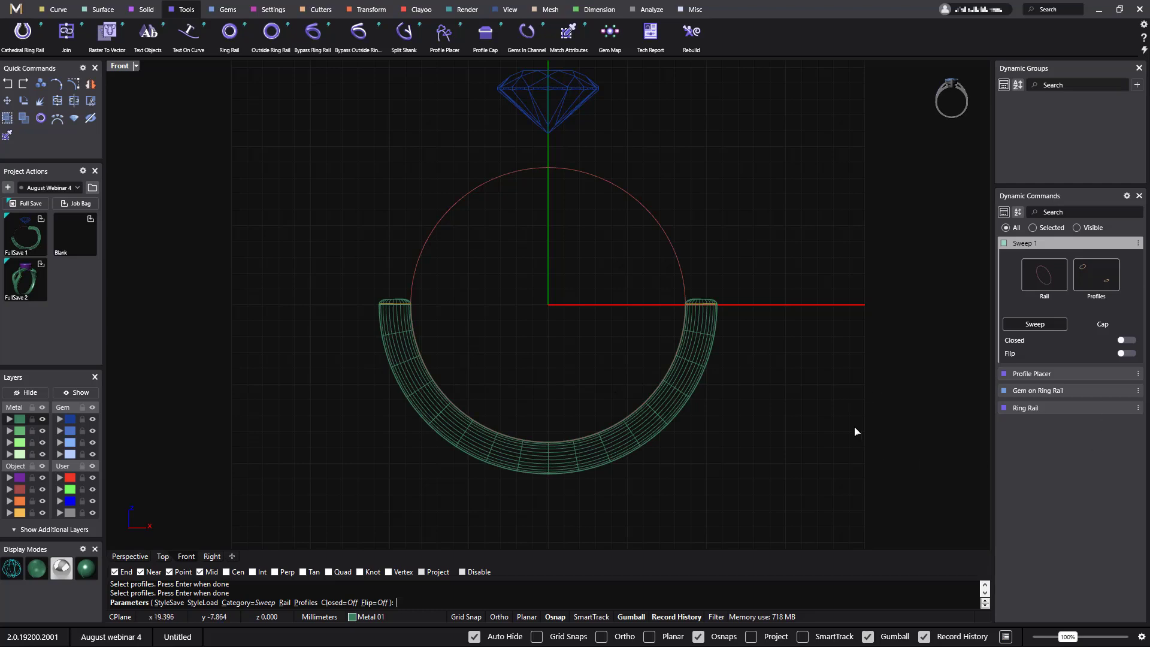
pyautogui.press('Return')
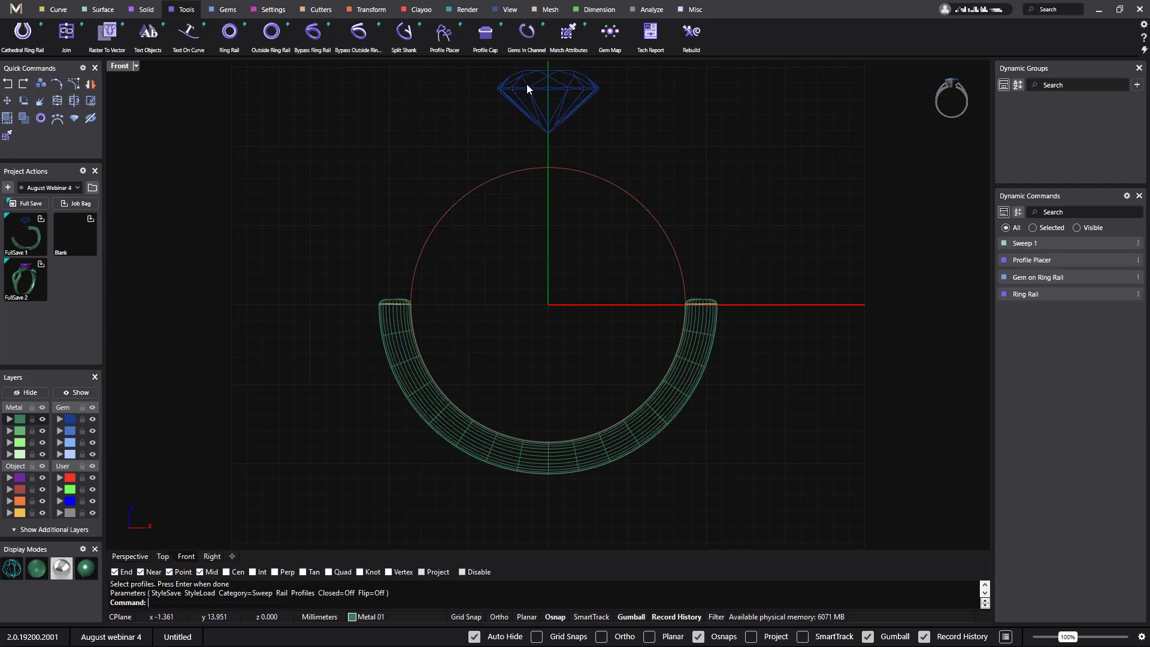
# Create a bezel around the diamond and set its height to 6 mm so its base reaches the ring rail.
pyautogui.moveTo(529, 234); pyautogui.dragTo(525, 301, button='right')
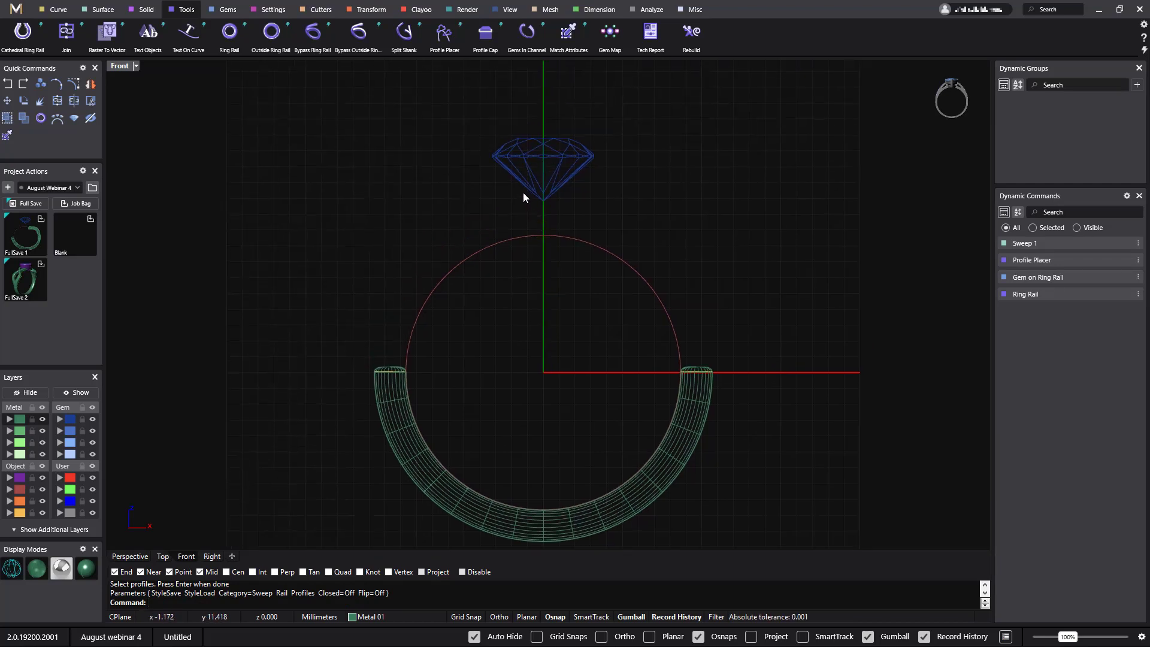
pyautogui.click(526, 181)
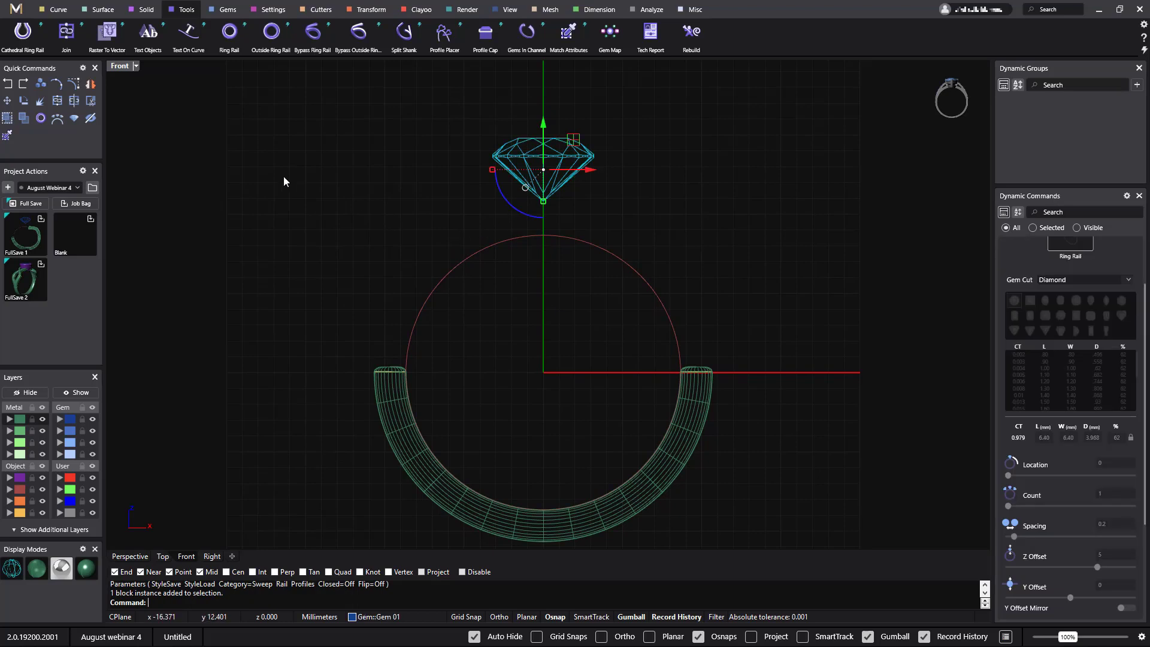
pyautogui.click(269, 11)
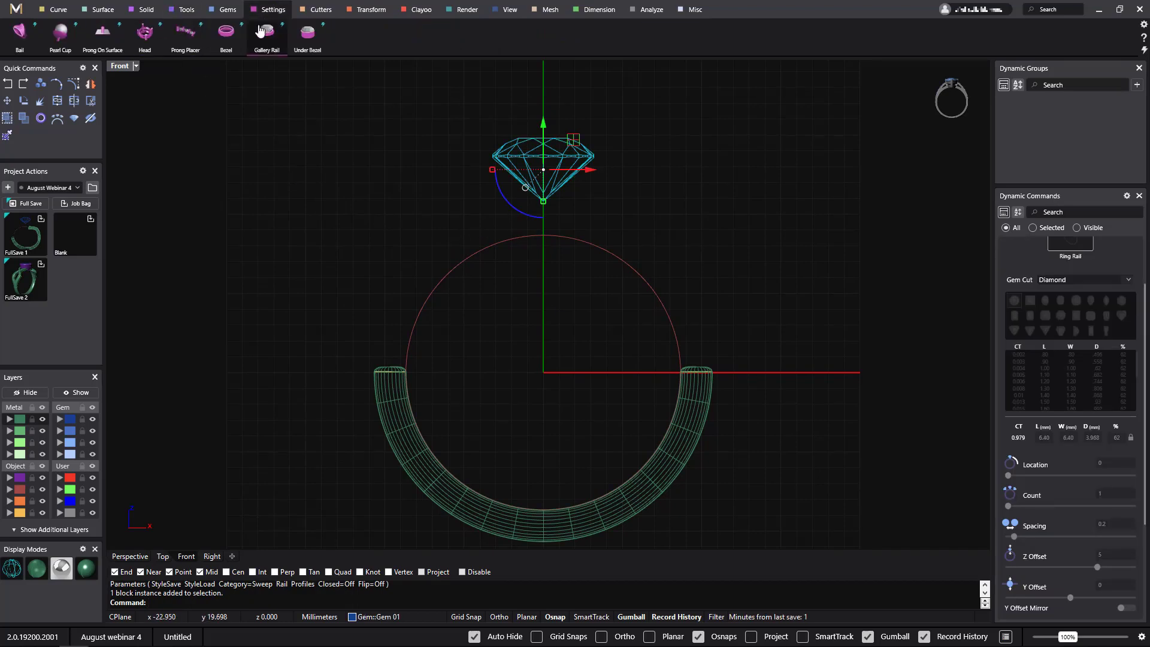
pyautogui.click(226, 33)
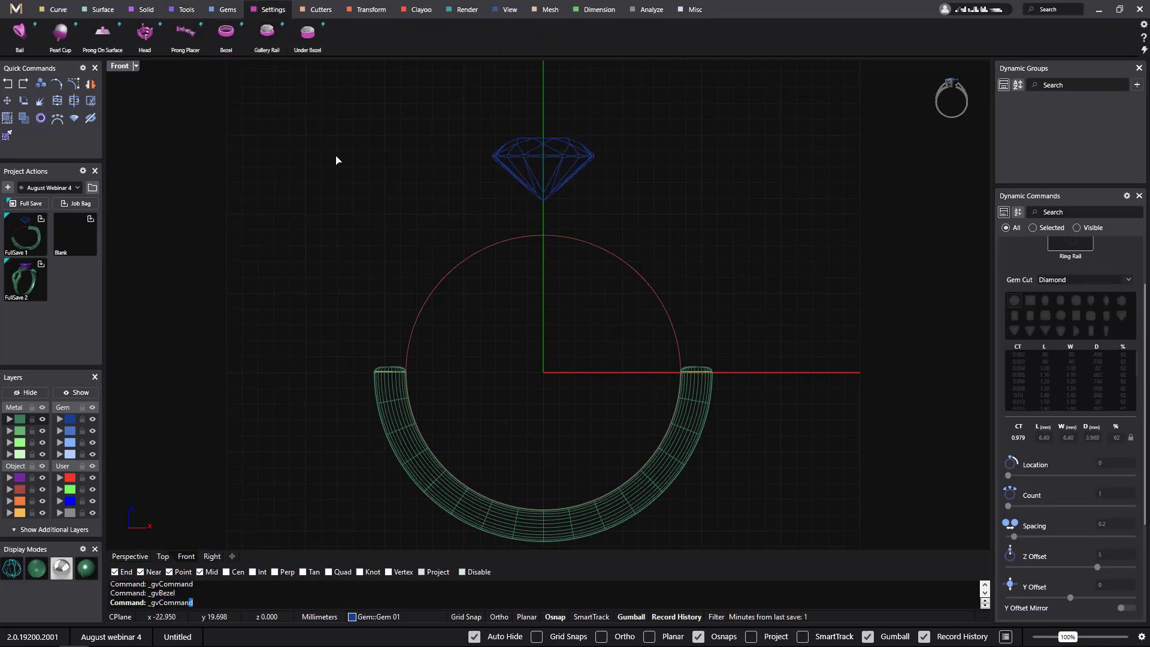
pyautogui.moveTo(629, 226); pyautogui.dragTo(630, 240)
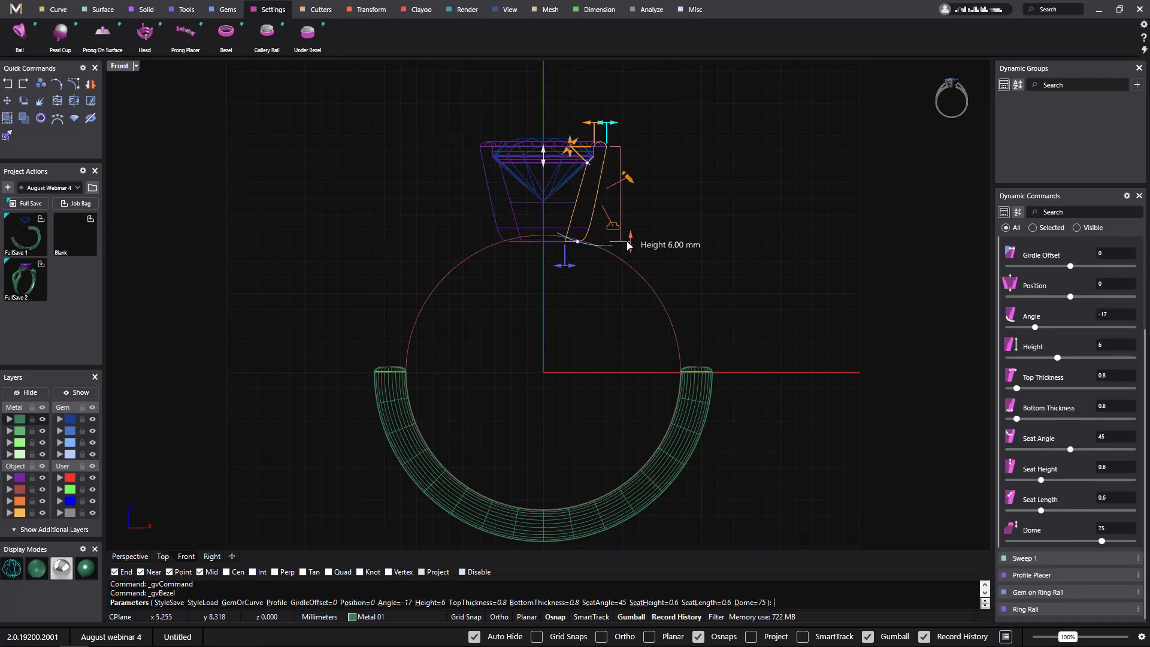
pyautogui.rightClick(727, 275)
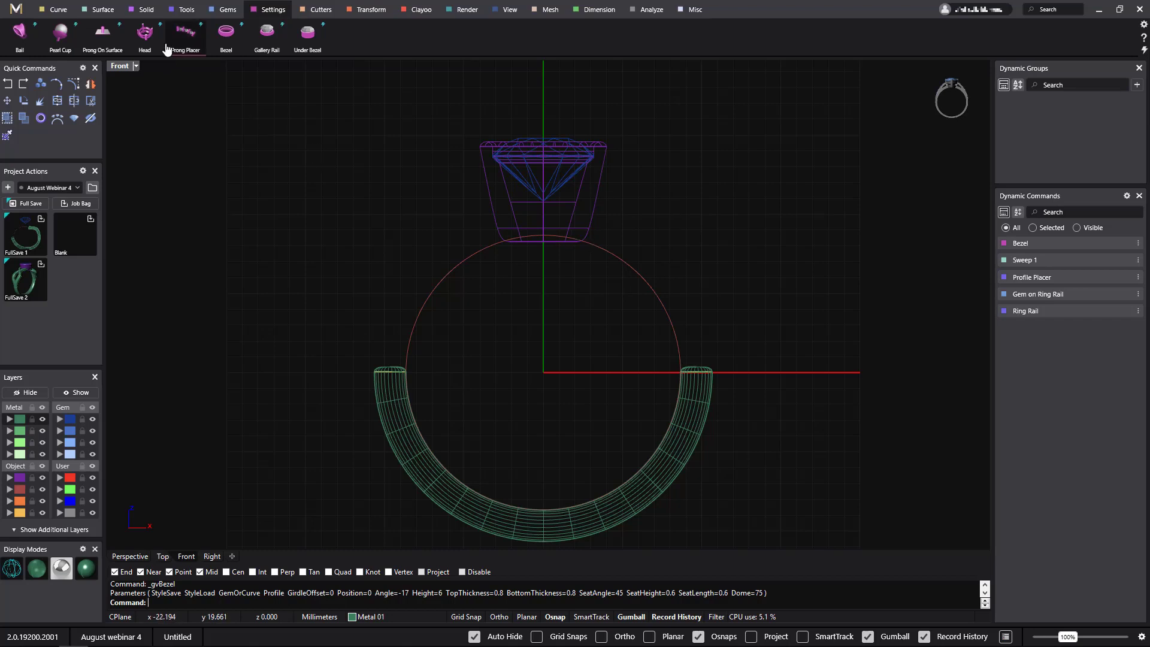
# Trim the base of the bezel to the finger opening with Cut To Ring Rail at an angle of 180 and zero offset.
pyautogui.click(320, 9)
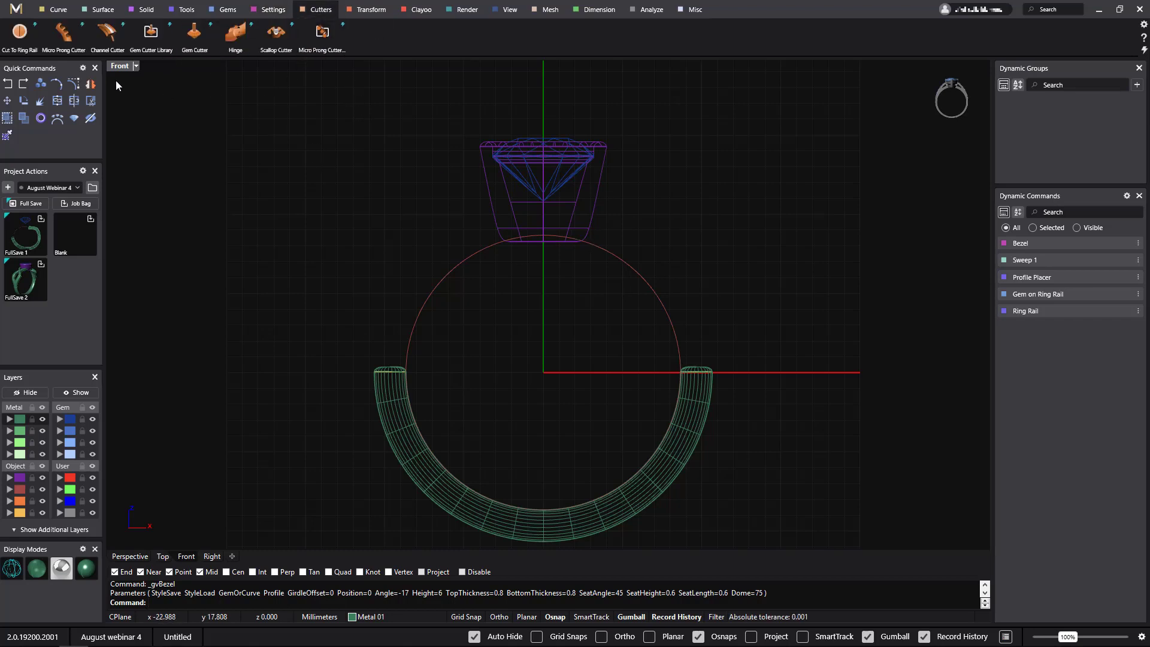
pyautogui.click(21, 52)
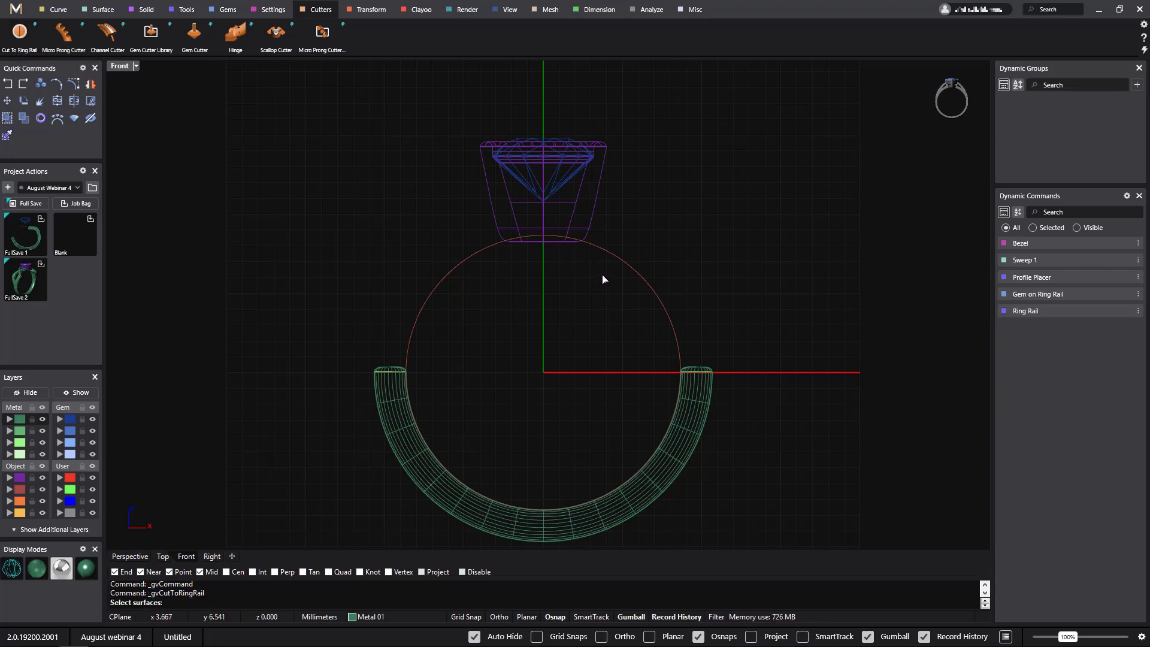
pyautogui.click(589, 236)
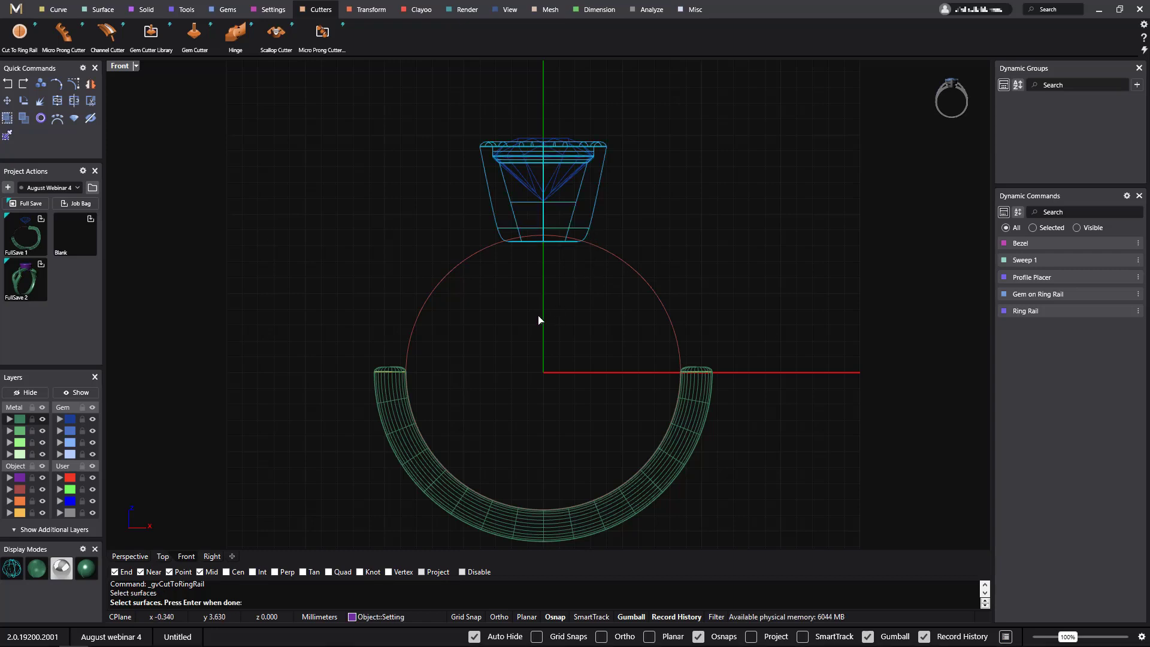
pyautogui.press('Return')
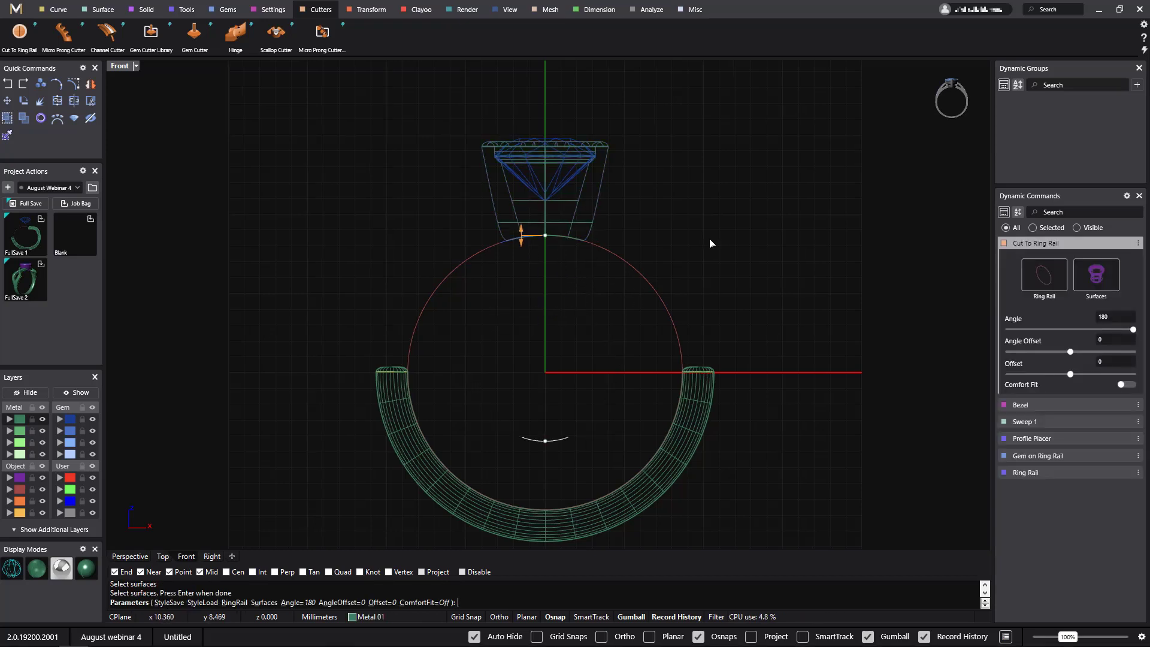
pyautogui.press('Return')
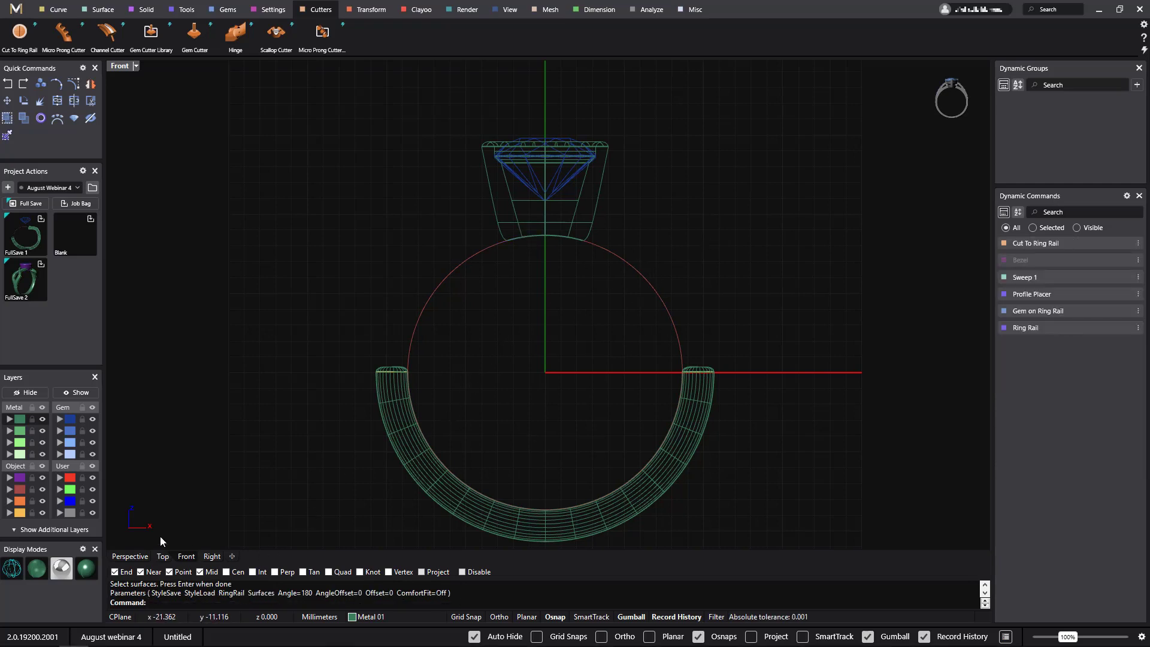
# Check the bezel and half shank in the Top and Right views.
pyautogui.click(163, 556)
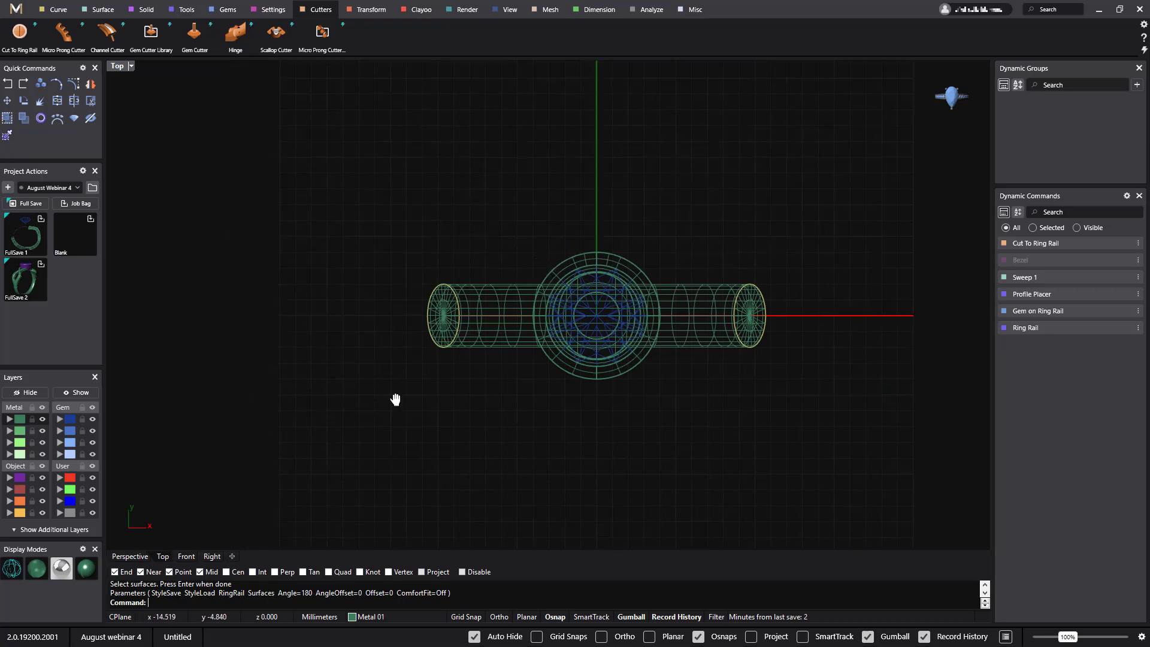
pyautogui.click(212, 556)
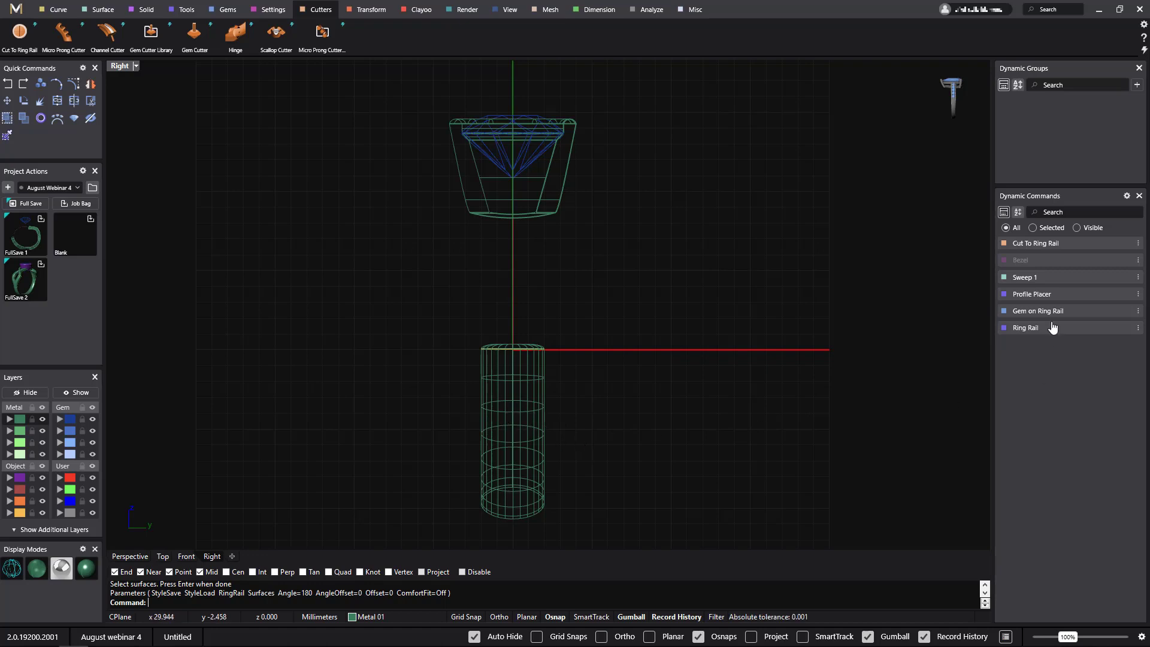
# Edit the shank's existing side profiles and set their width to 3 mm.
pyautogui.click(1115, 294)
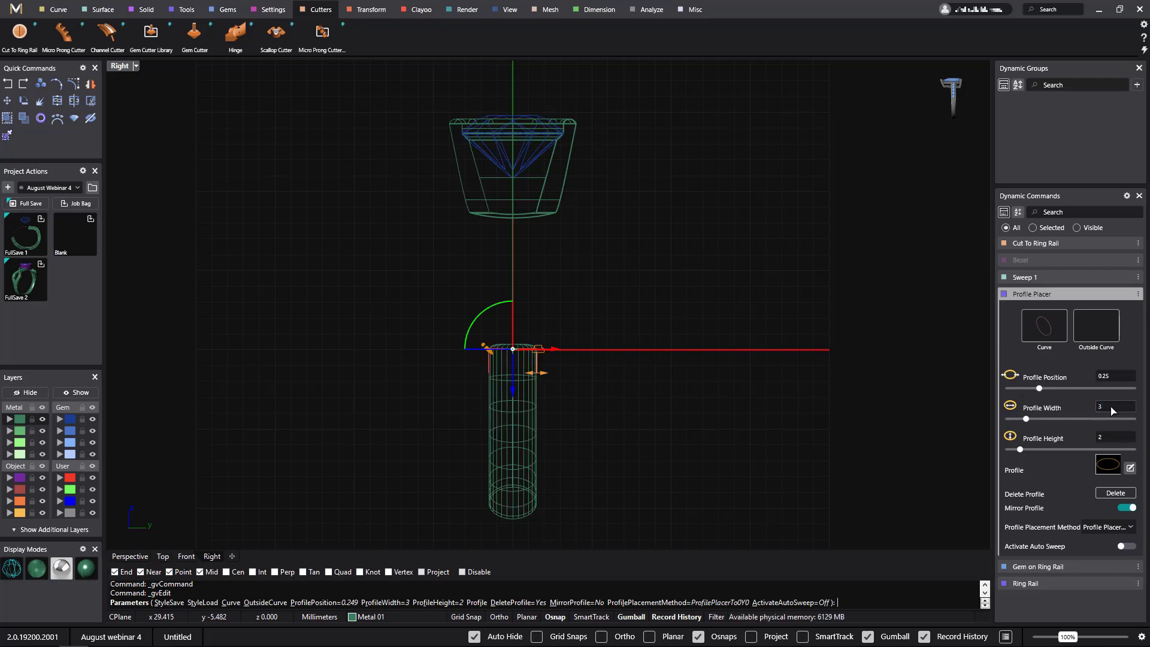
pyautogui.press('Return')
pyautogui.moveTo(616, 326); pyautogui.dragTo(585, 349, button='right')
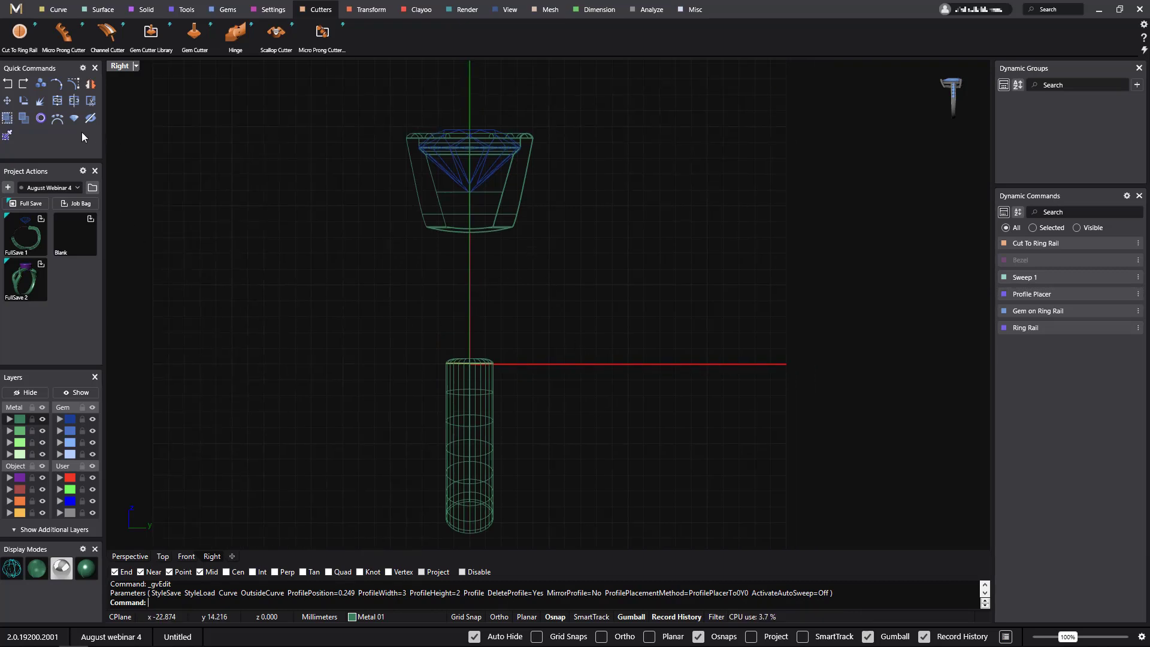
# Place a new profile on the ring rail with Profile Placer, at position about 0.16 between bezel and half shank.
pyautogui.click(470, 300)
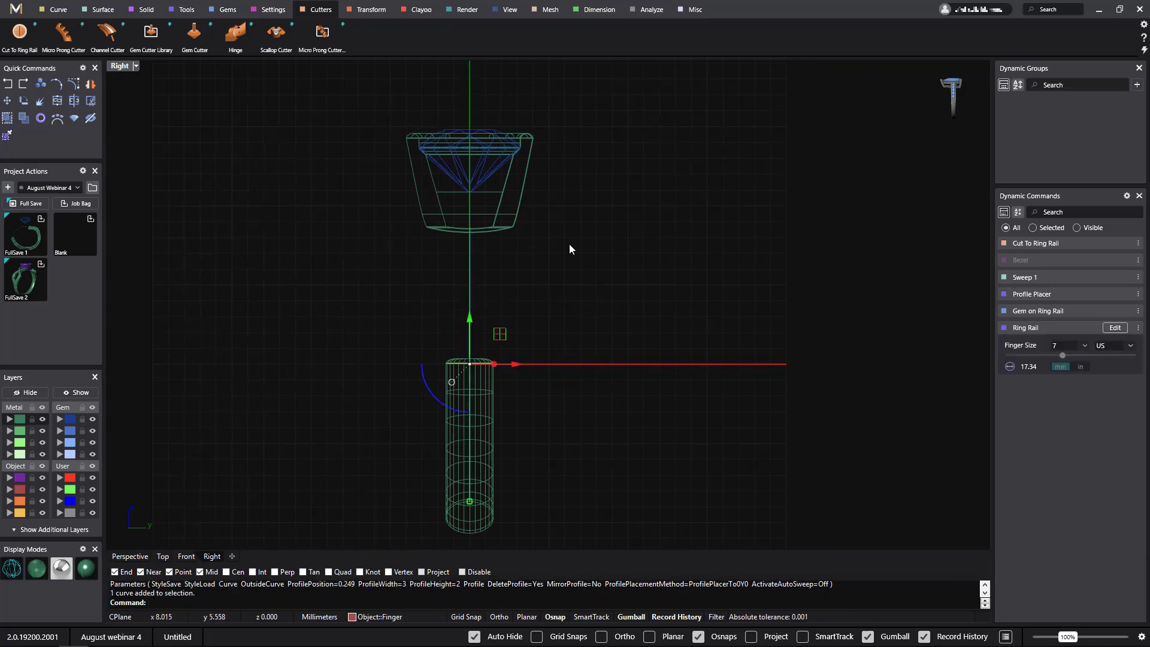
pyautogui.click(185, 10)
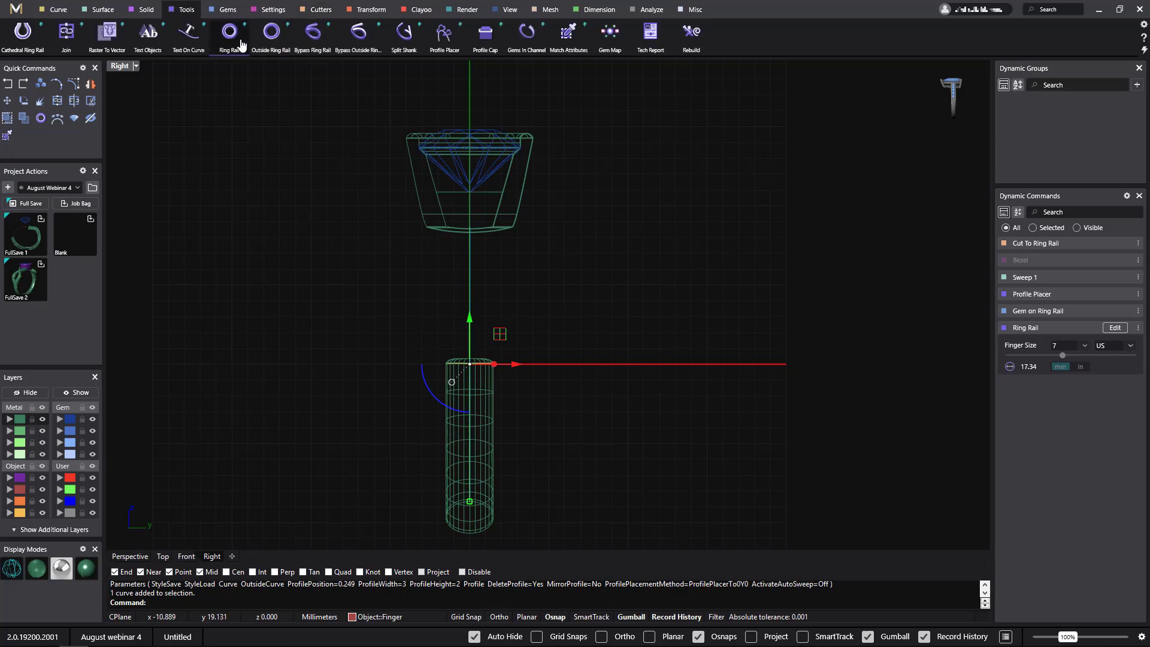
pyautogui.click(444, 39)
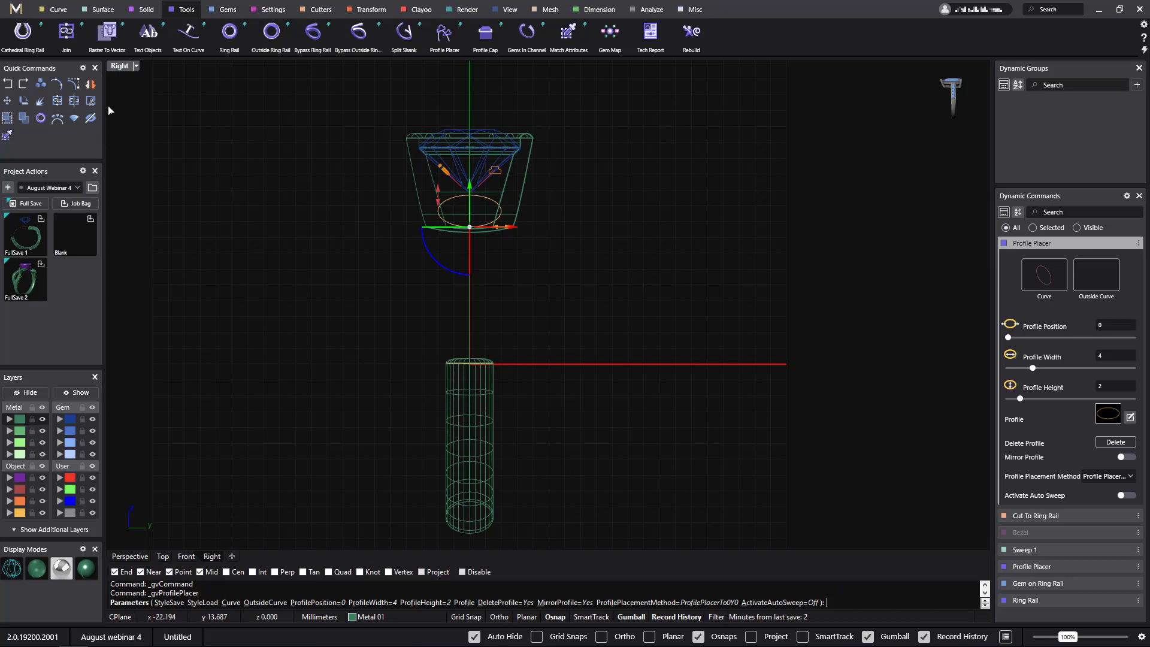
pyautogui.doubleClick(120, 67)
pyautogui.scroll(4, 362, 375)
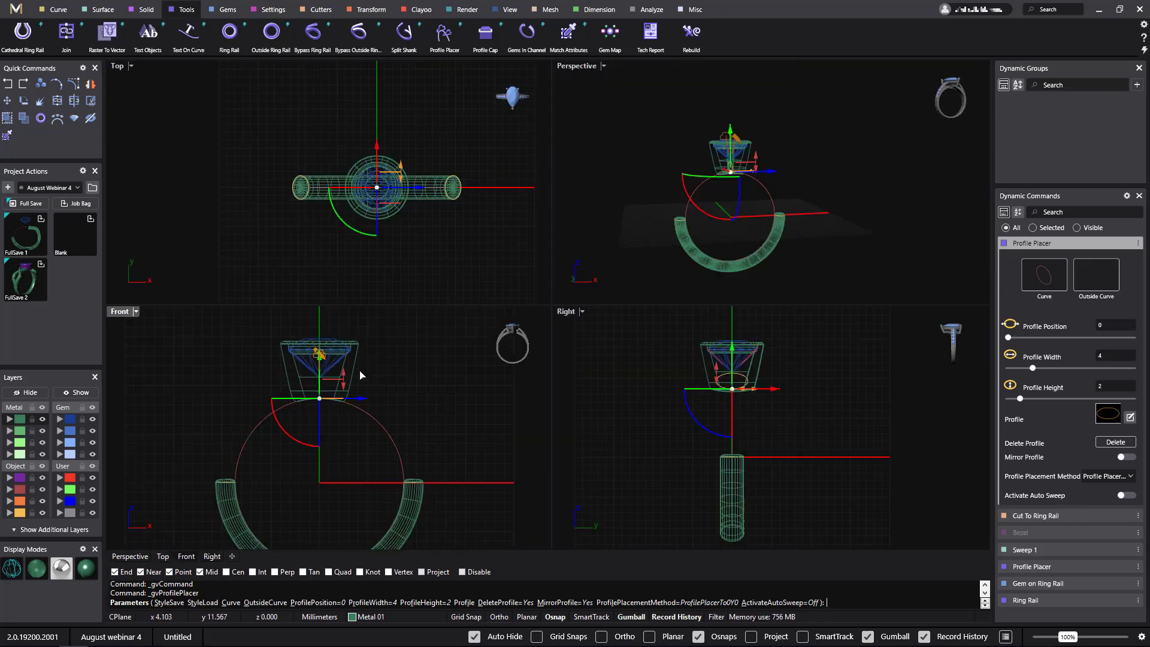
pyautogui.moveTo(392, 451)
pyautogui.mouseDown(button='right')
pyautogui.moveTo(436, 383)
pyautogui.moveTo(422, 451)
pyautogui.mouseUp(button='right')
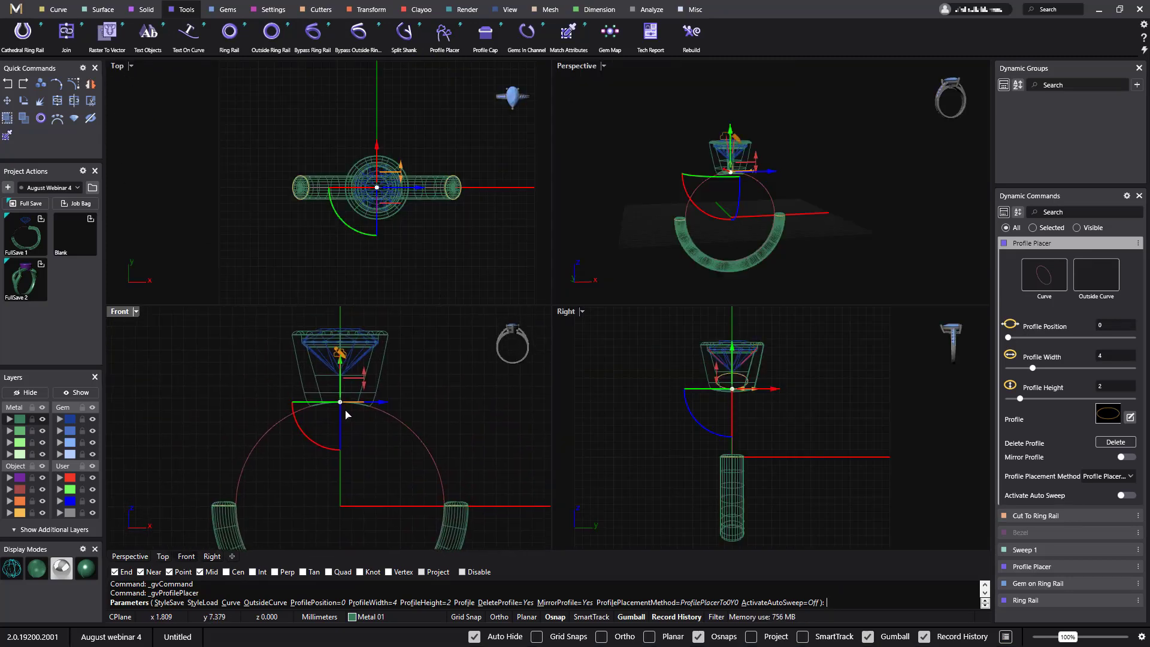
pyautogui.moveTo(340, 406); pyautogui.dragTo(445, 449)
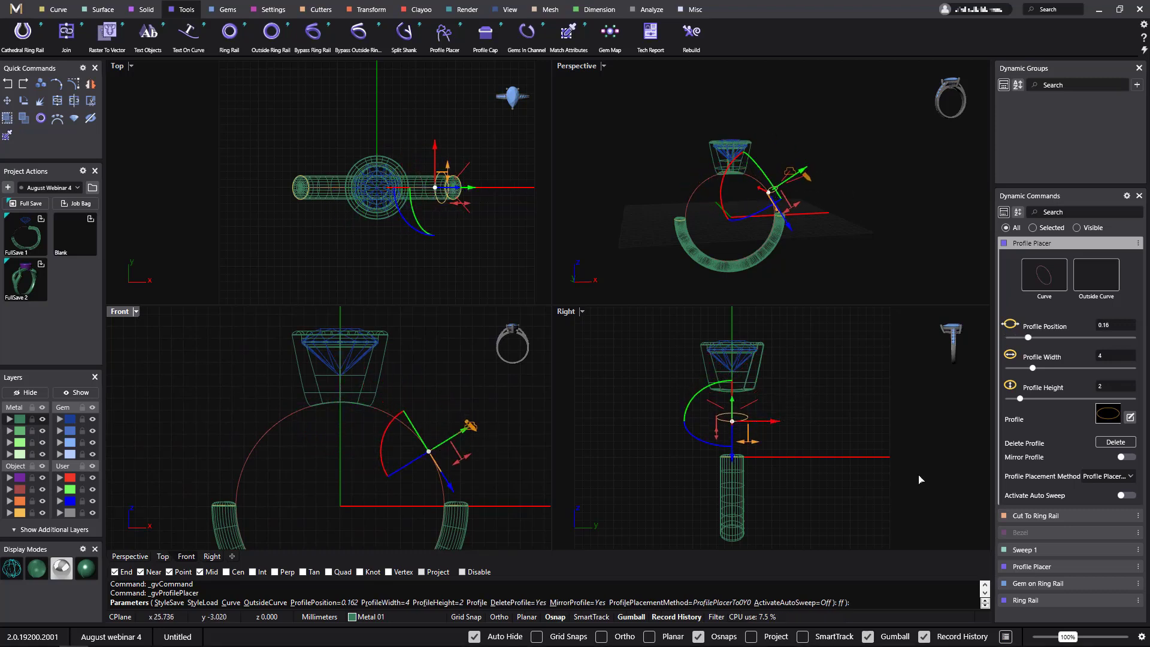
# Give the new profile the rounded-rectangle shank shape 02 with a 2 mm width, and shift it off the rail toward negative Y.
pyautogui.scroll(3, 763, 441)
pyautogui.moveTo(759, 422); pyautogui.dragTo(858, 475, button='right')
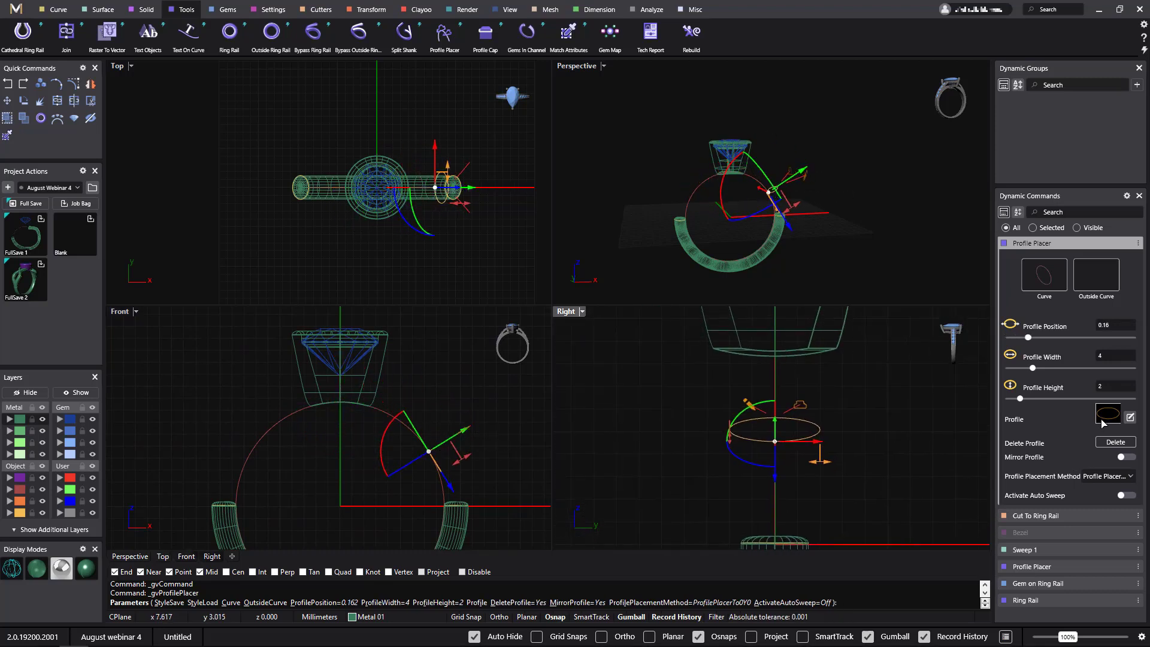
pyautogui.click(1110, 417)
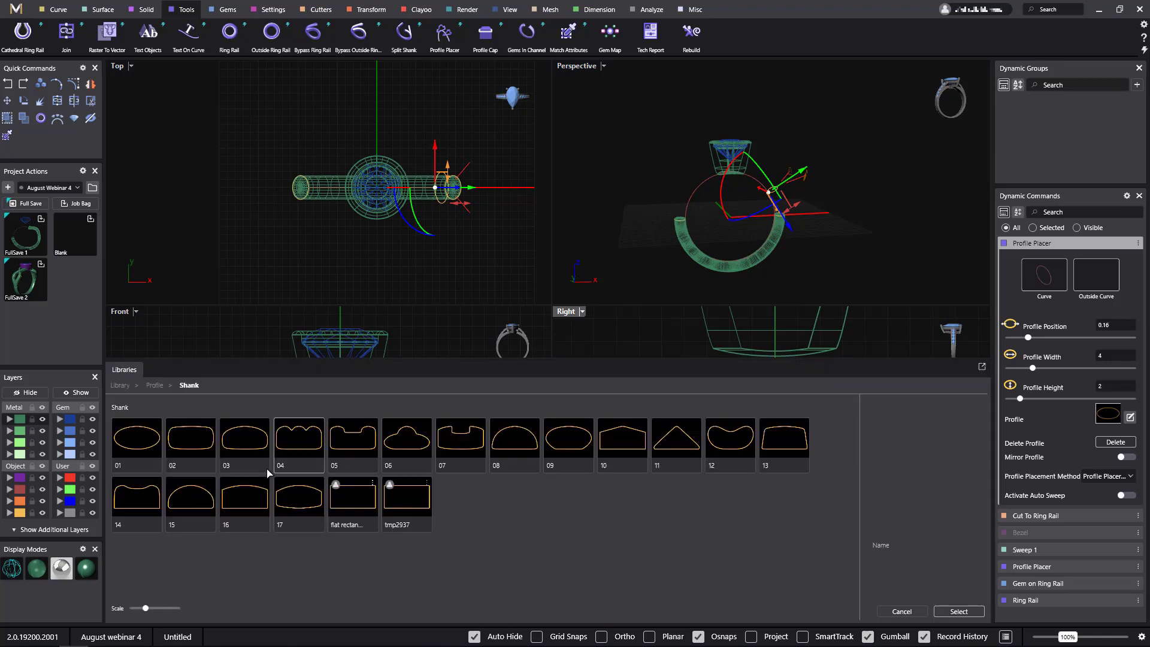
pyautogui.click(208, 448)
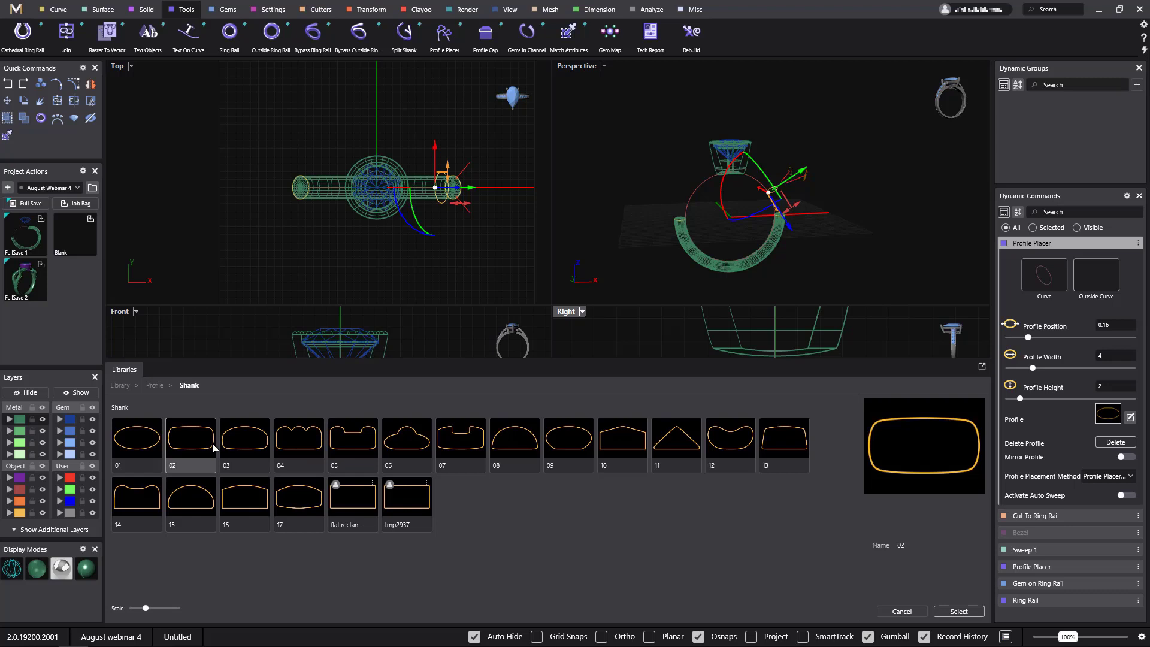
pyautogui.click(956, 612)
pyautogui.moveTo(829, 464); pyautogui.dragTo(779, 449)
pyautogui.moveTo(837, 419); pyautogui.dragTo(745, 467, button='right')
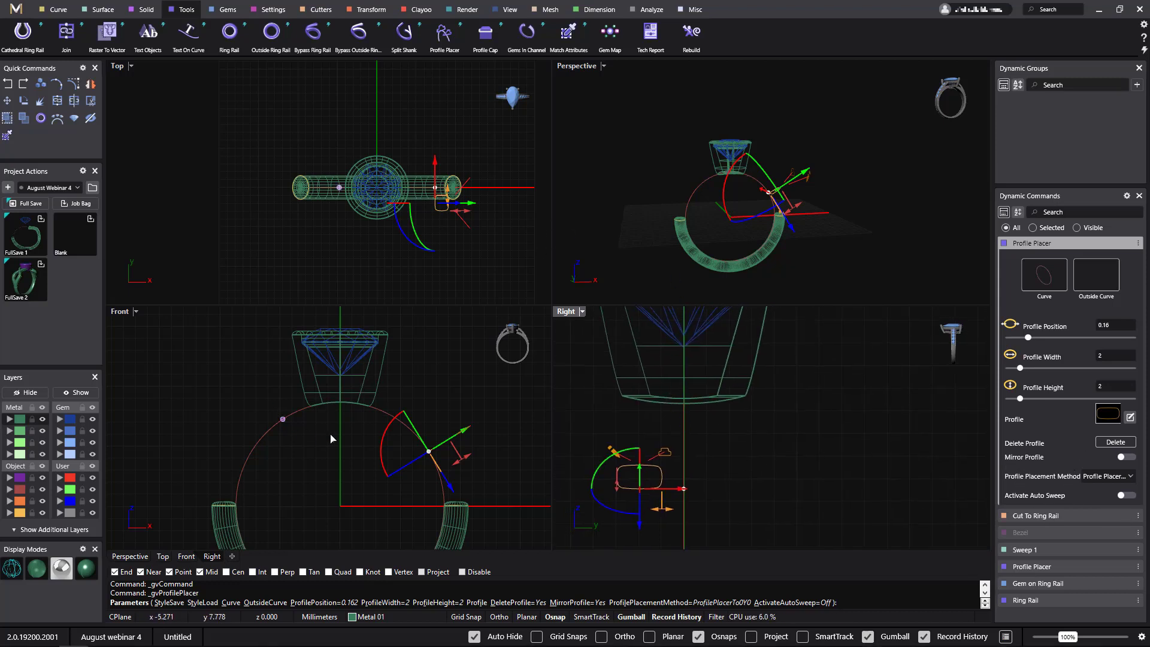
# Add a second profile on the ring rail under the bezel, at position about 0.04.
pyautogui.click(365, 406)
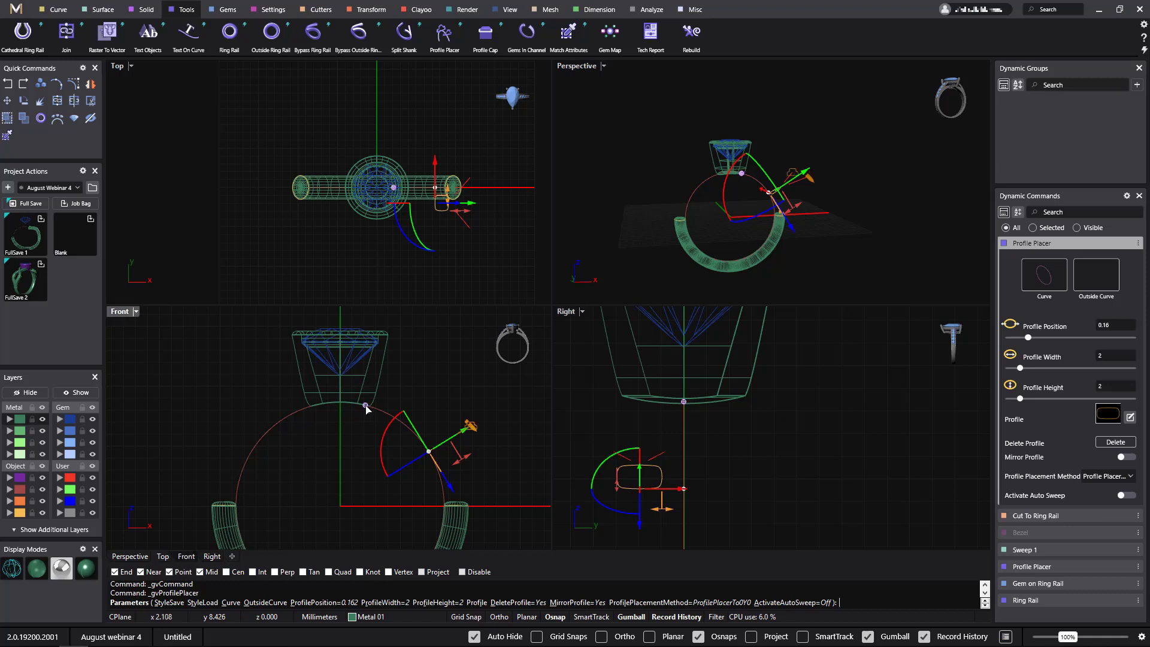
pyautogui.scroll(-1, 813, 456)
pyautogui.moveTo(805, 482); pyautogui.dragTo(738, 486, button='right')
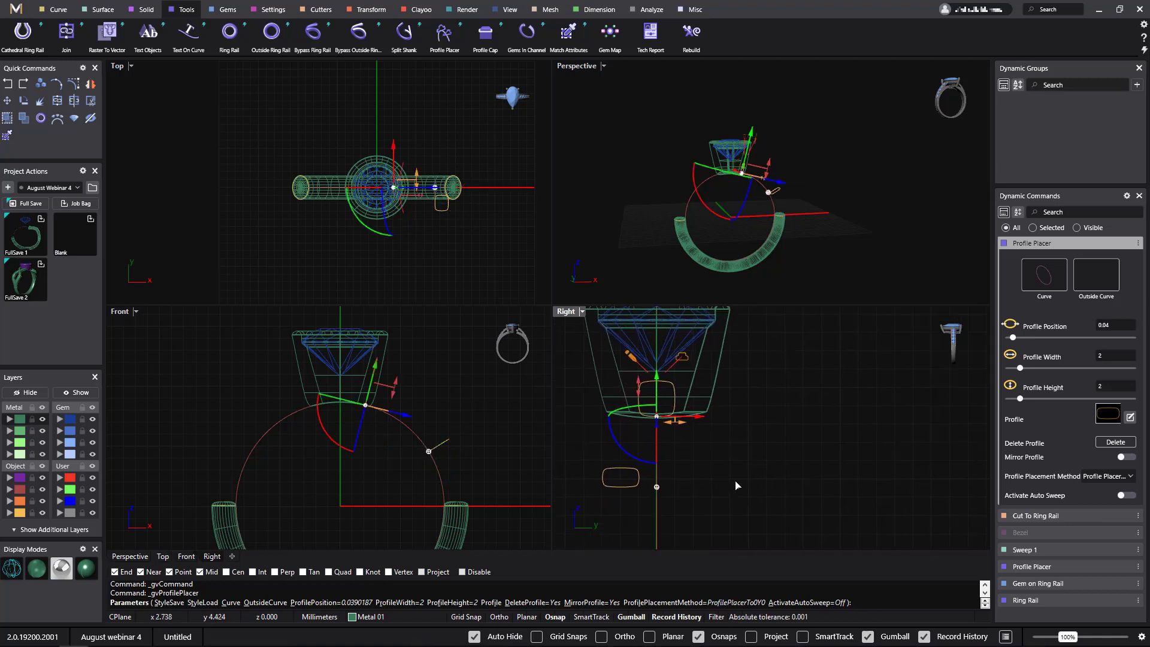
pyautogui.click(657, 488)
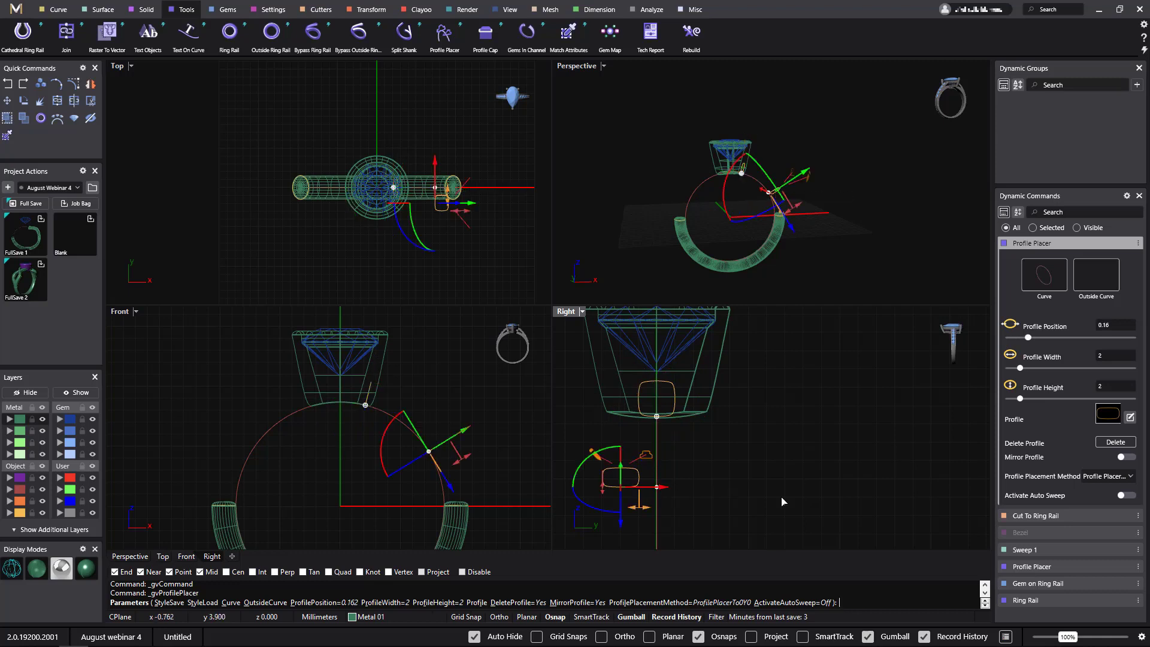
# Shift the profile under the bezel toward positive Y and set its width to 1.5 mm.
pyautogui.click(657, 418)
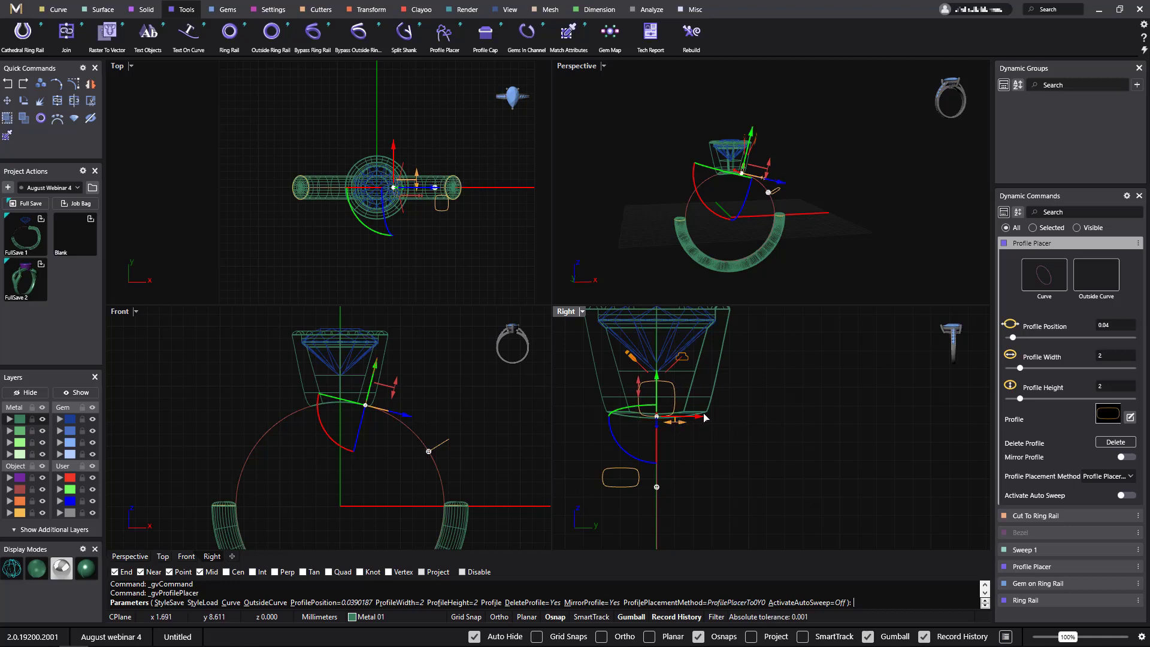
pyautogui.moveTo(705, 418); pyautogui.dragTo(714, 423)
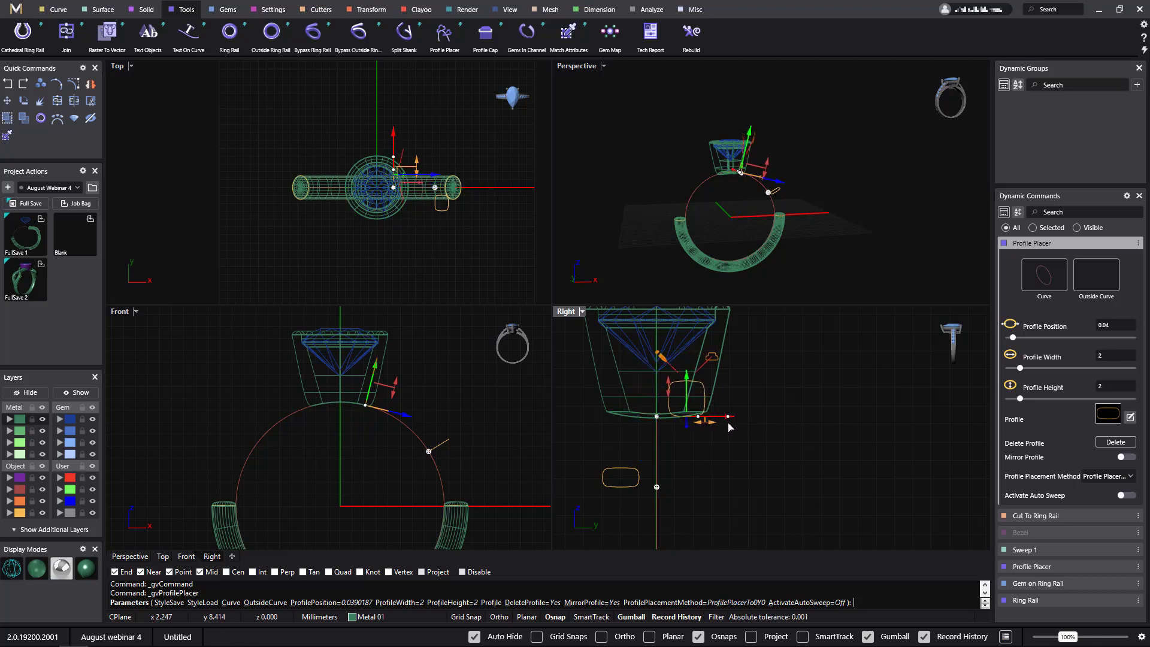
pyautogui.moveTo(729, 423); pyautogui.dragTo(696, 429)
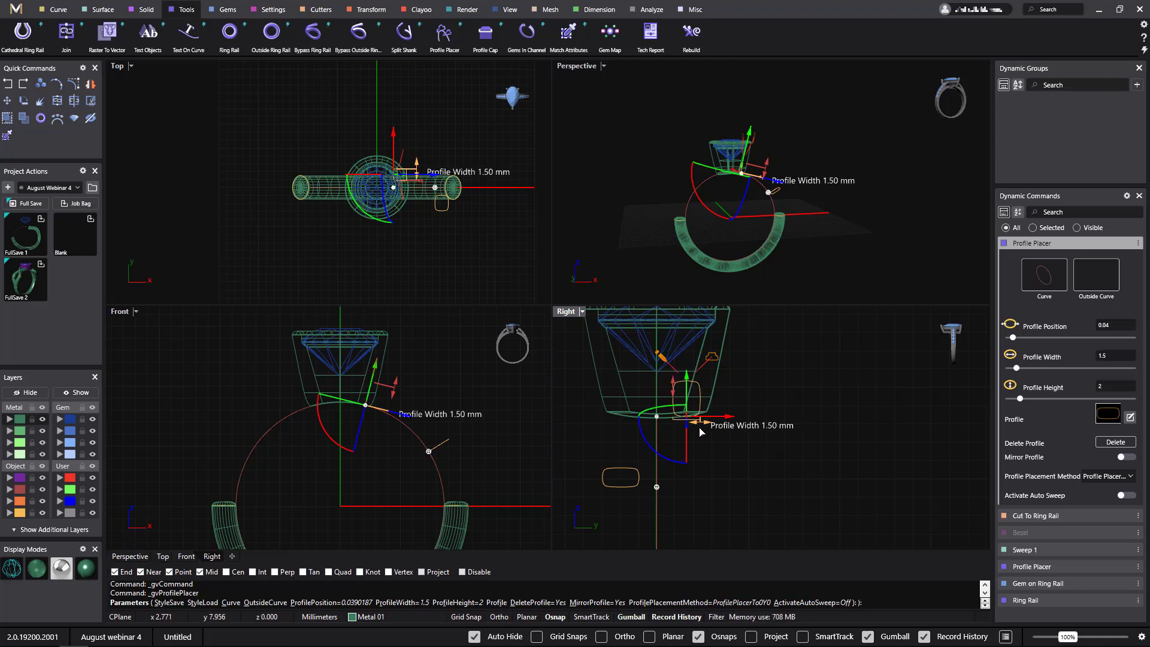
# Move the profile under the bezel along the ring rail to position 0.02 and finish the placement.
pyautogui.moveTo(605, 198); pyautogui.dragTo(583, 217, button='right')
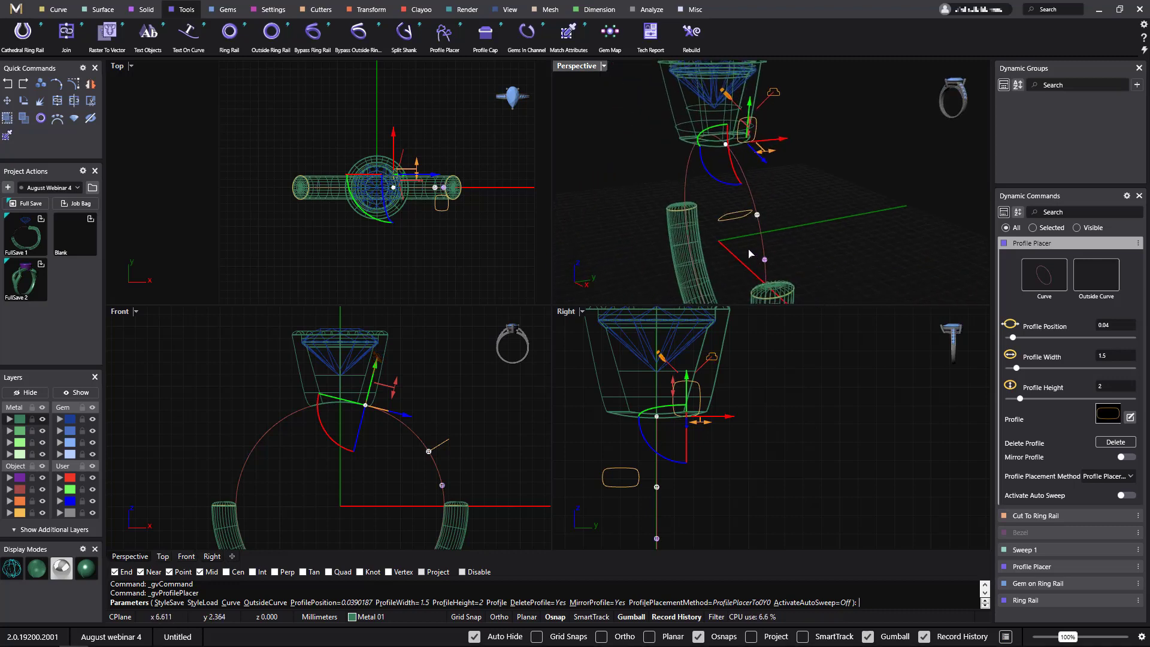
pyautogui.moveTo(873, 193)
pyautogui.mouseDown(button='right')
pyautogui.moveTo(984, 206)
pyautogui.moveTo(867, 223)
pyautogui.moveTo(878, 219)
pyautogui.moveTo(870, 211)
pyautogui.mouseUp(button='right')
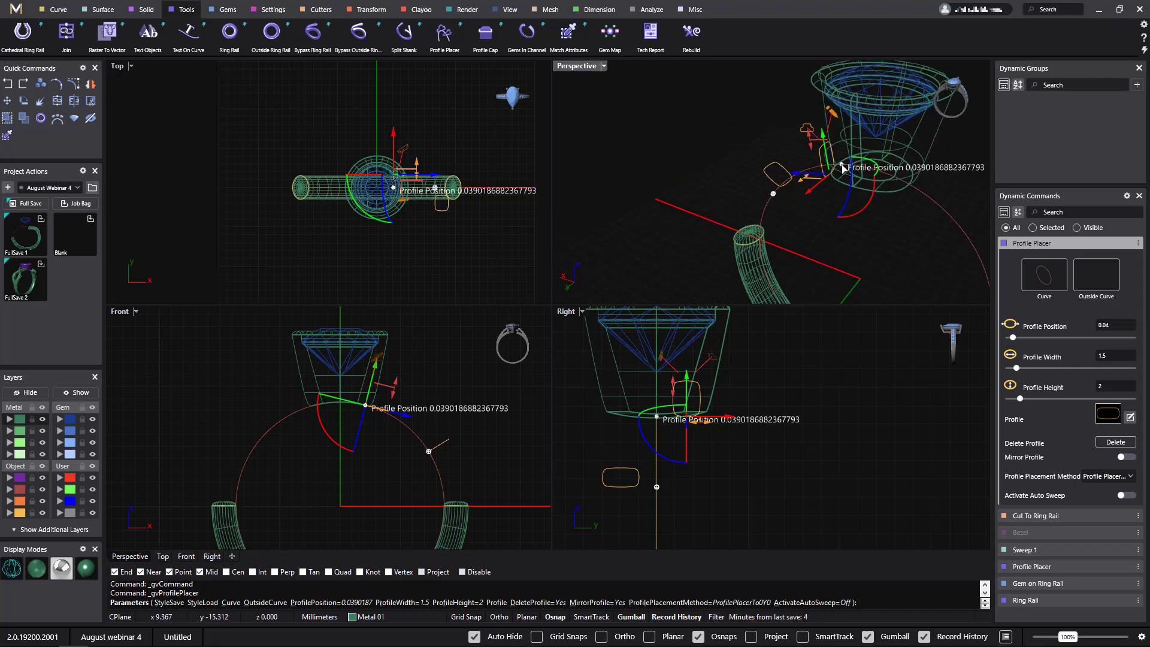
pyautogui.moveTo(843, 168); pyautogui.dragTo(858, 170)
pyautogui.moveTo(858, 169); pyautogui.dragTo(1037, 204, button='right')
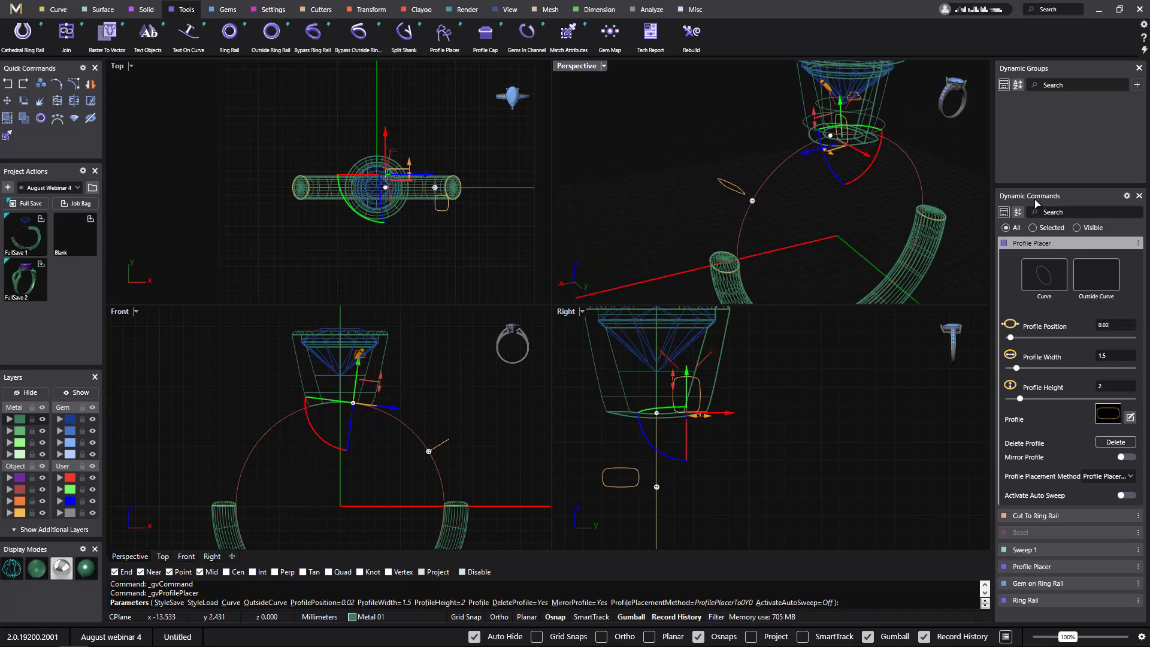
pyautogui.rightClick(614, 211)
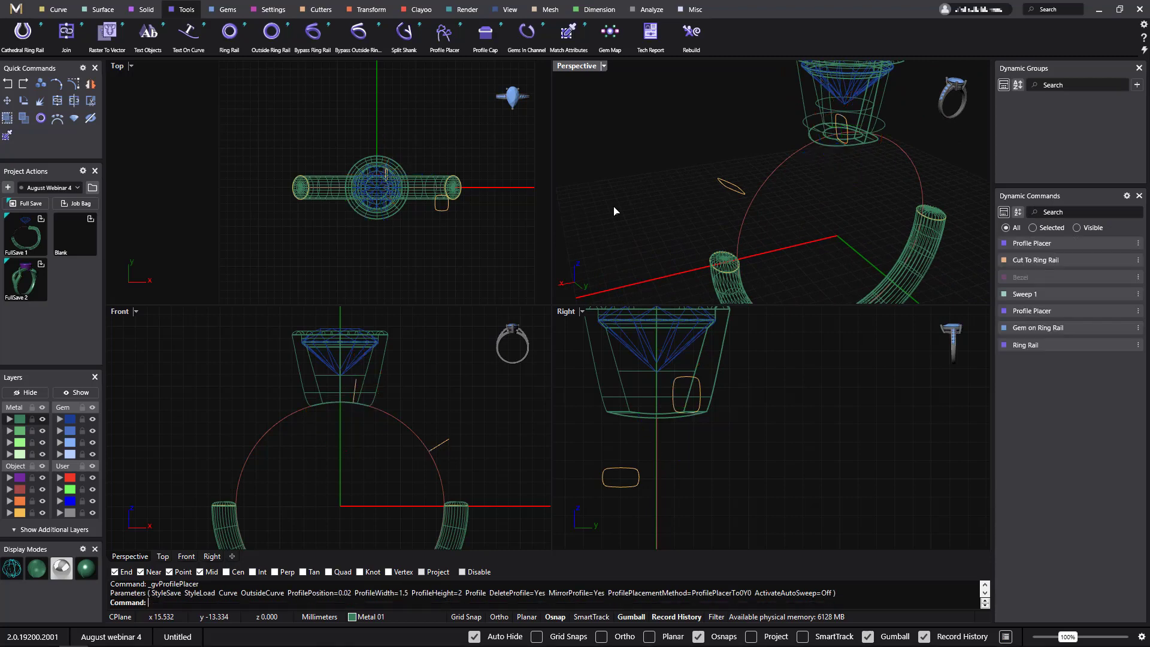
# Start a separate Profile Placer on the ring rail and place a profile at position about 0.163, level with the existing offset profile.
pyautogui.moveTo(614, 211); pyautogui.dragTo(759, 162, button='right')
pyautogui.click(702, 142)
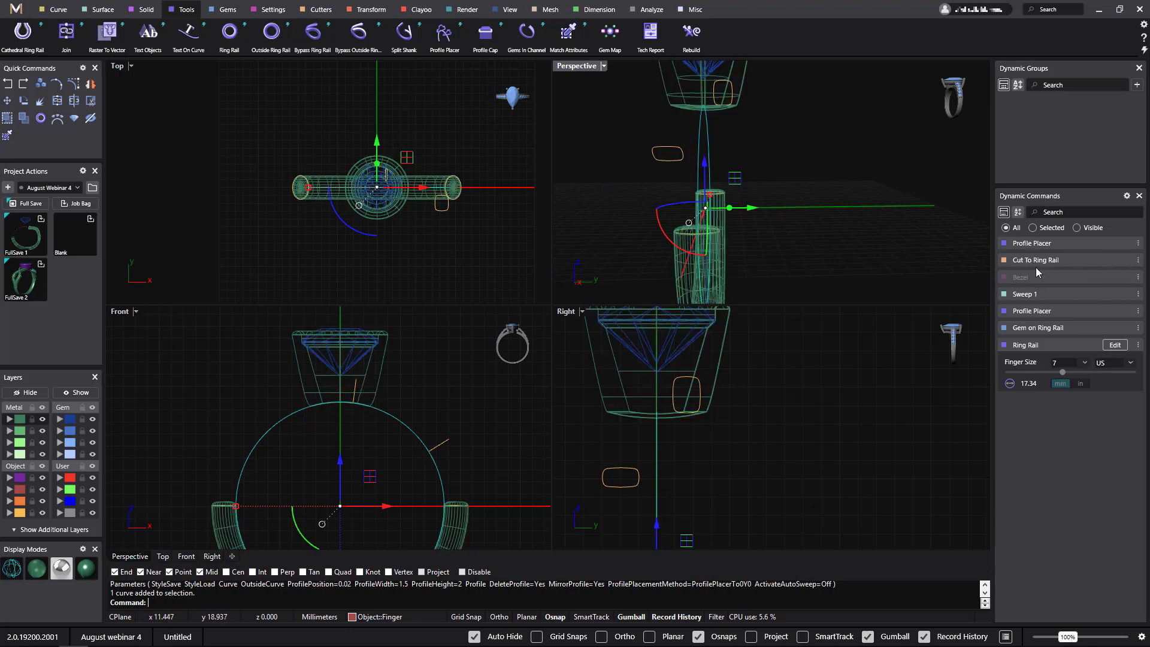
pyautogui.click(1079, 244)
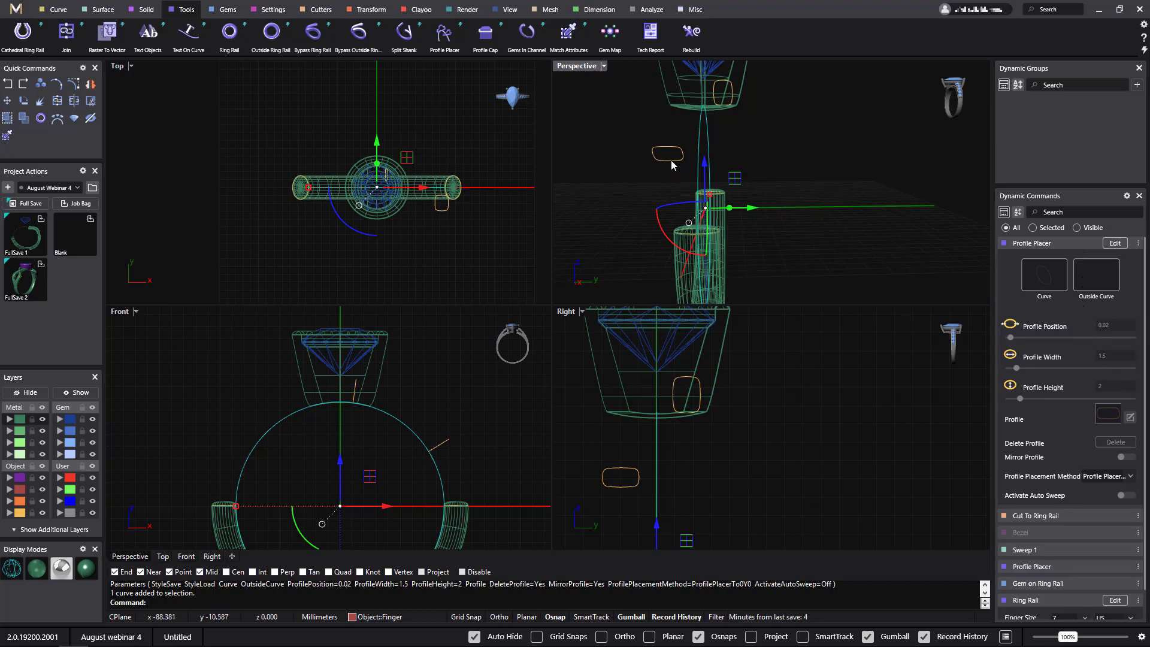
pyautogui.click(887, 224)
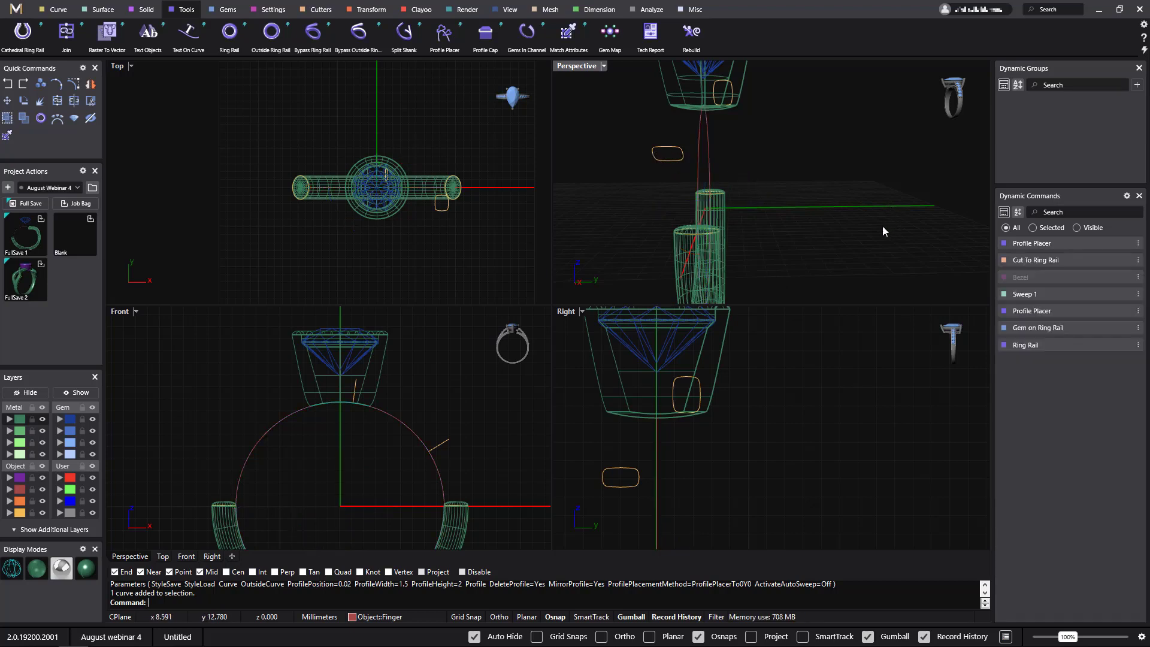
pyautogui.click(700, 134)
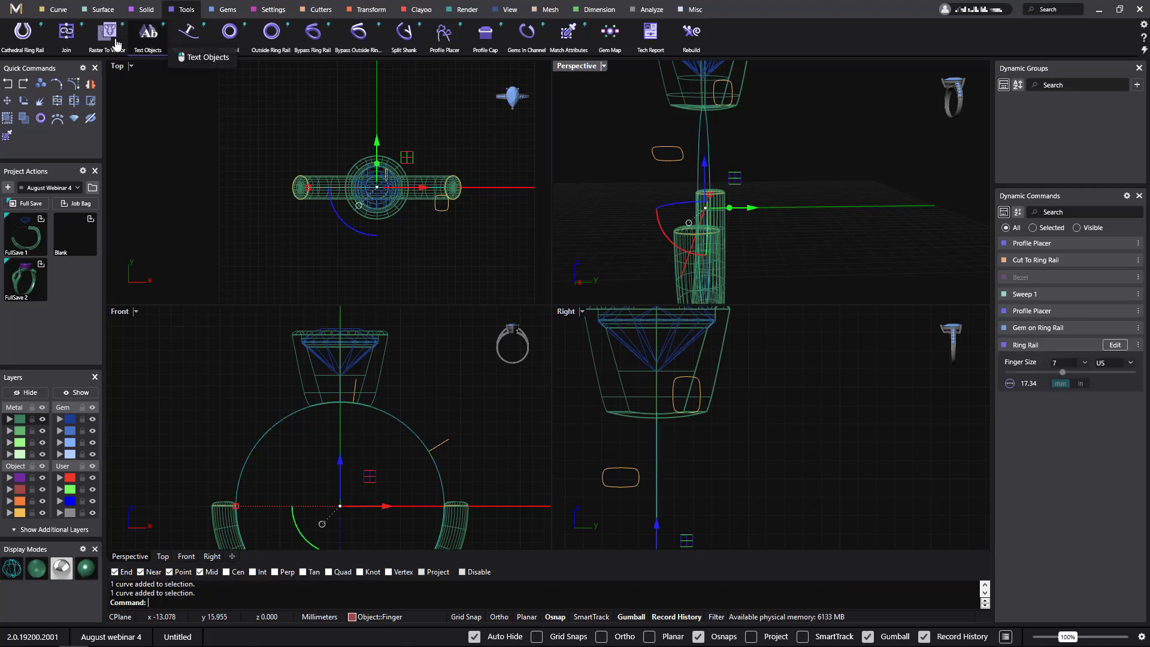
pyautogui.click(442, 33)
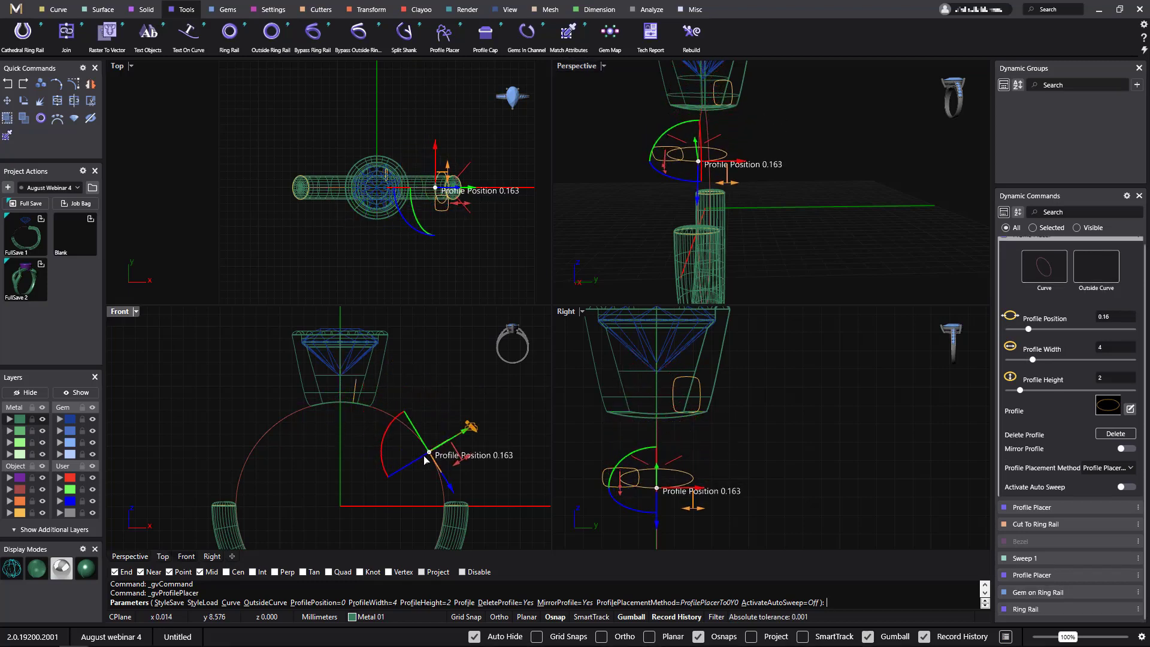
pyautogui.click(447, 458)
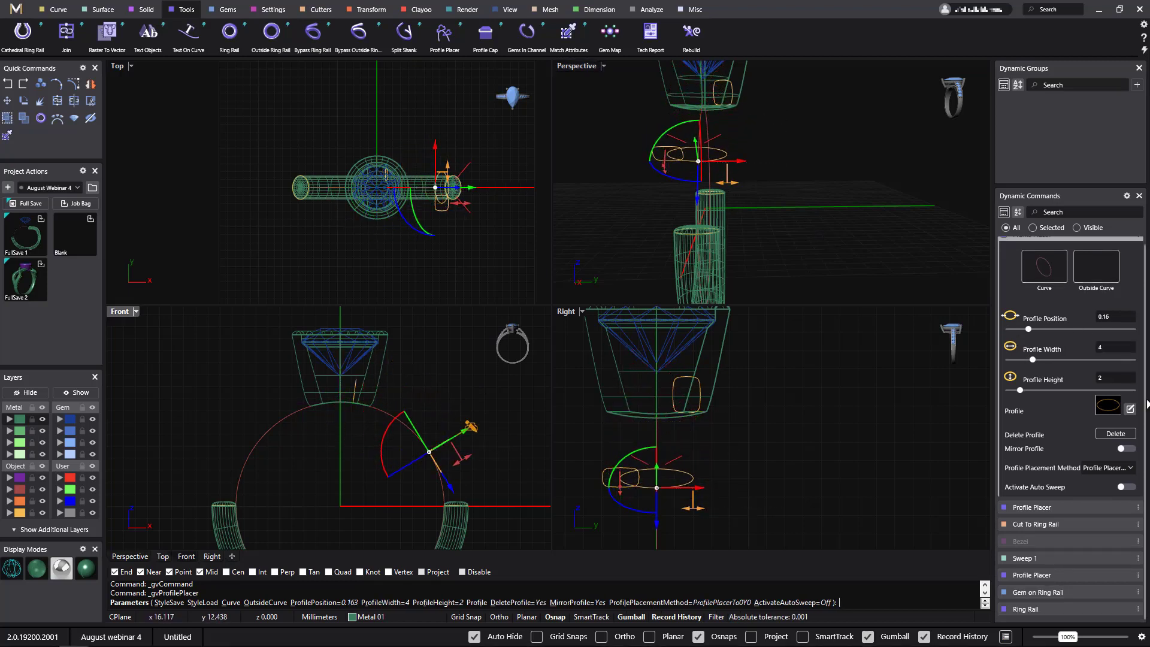
# Give this profile shank shape 02 with a 2 mm width, and shift it off the rail toward positive Y.
pyautogui.click(1108, 408)
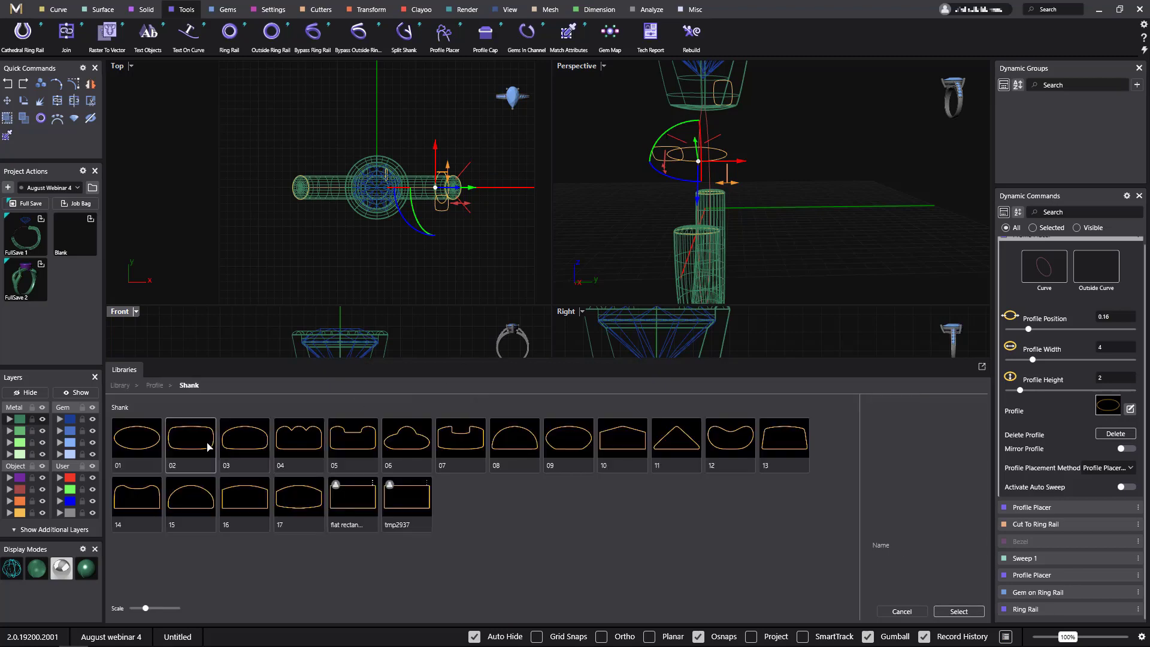
pyautogui.doubleClick(207, 446)
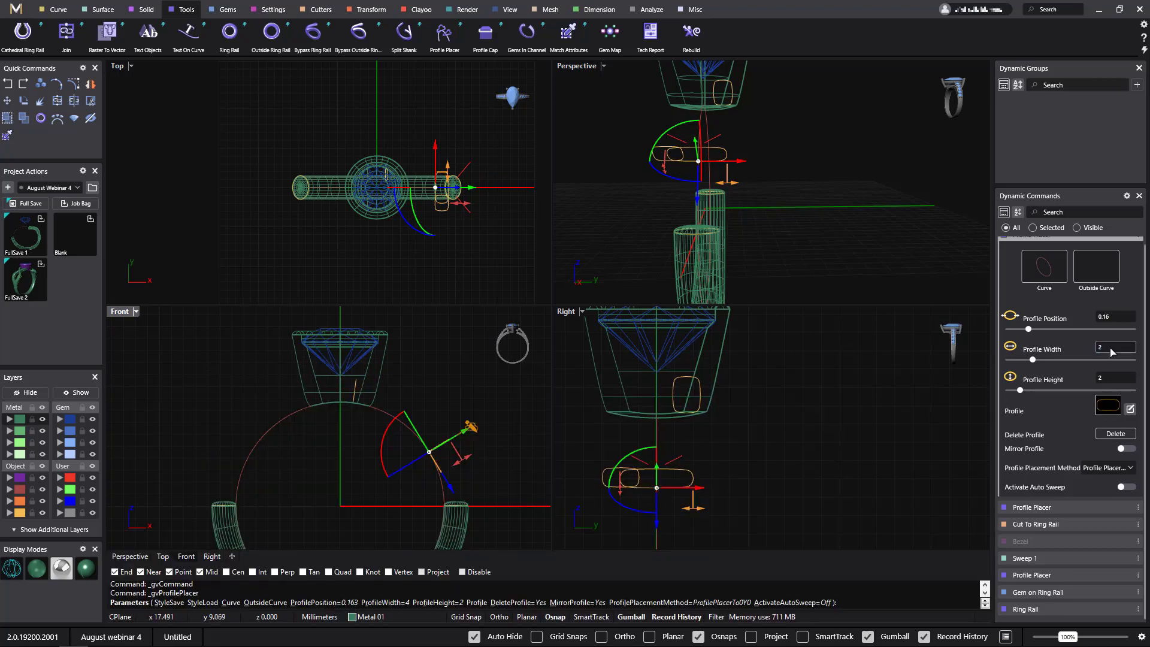
pyautogui.press('Return')
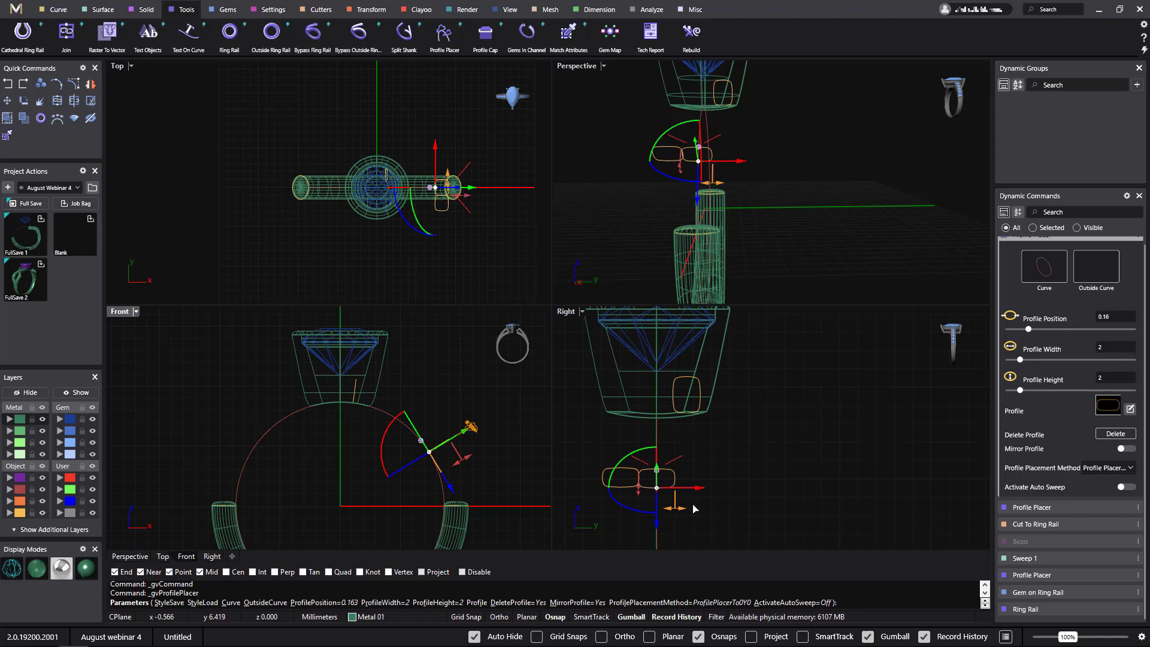
pyautogui.moveTo(698, 492); pyautogui.dragTo(732, 489)
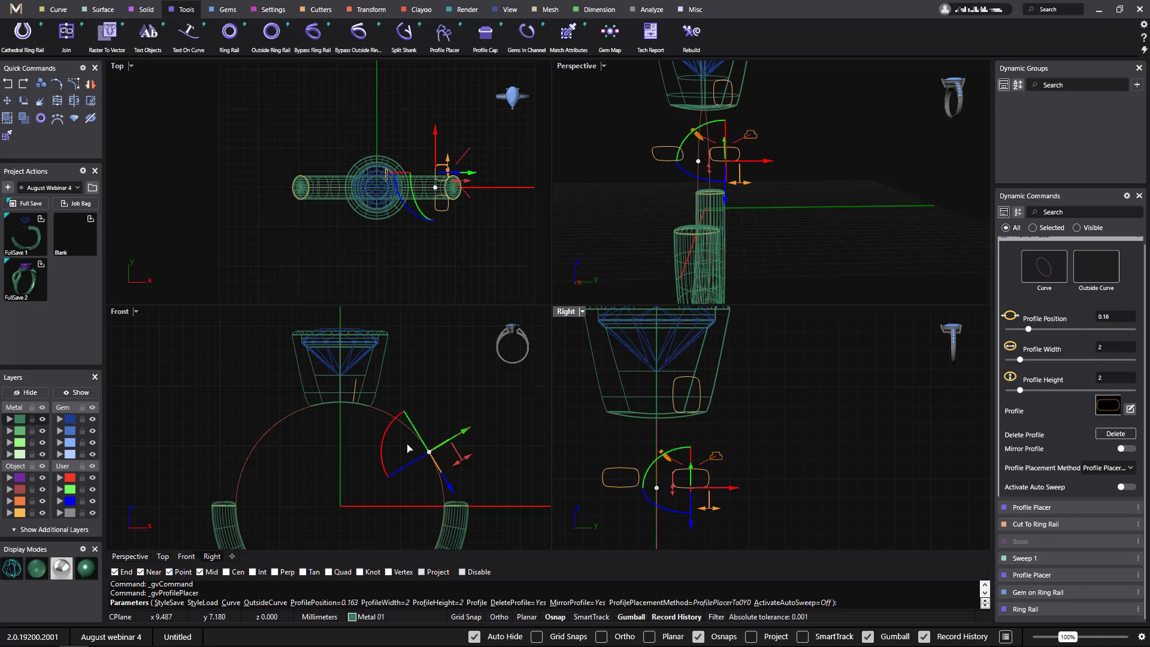
# Move the positive-Y profile slightly outward from the ring rail in the Front view and finish the placement.
pyautogui.scroll(5, 429, 442)
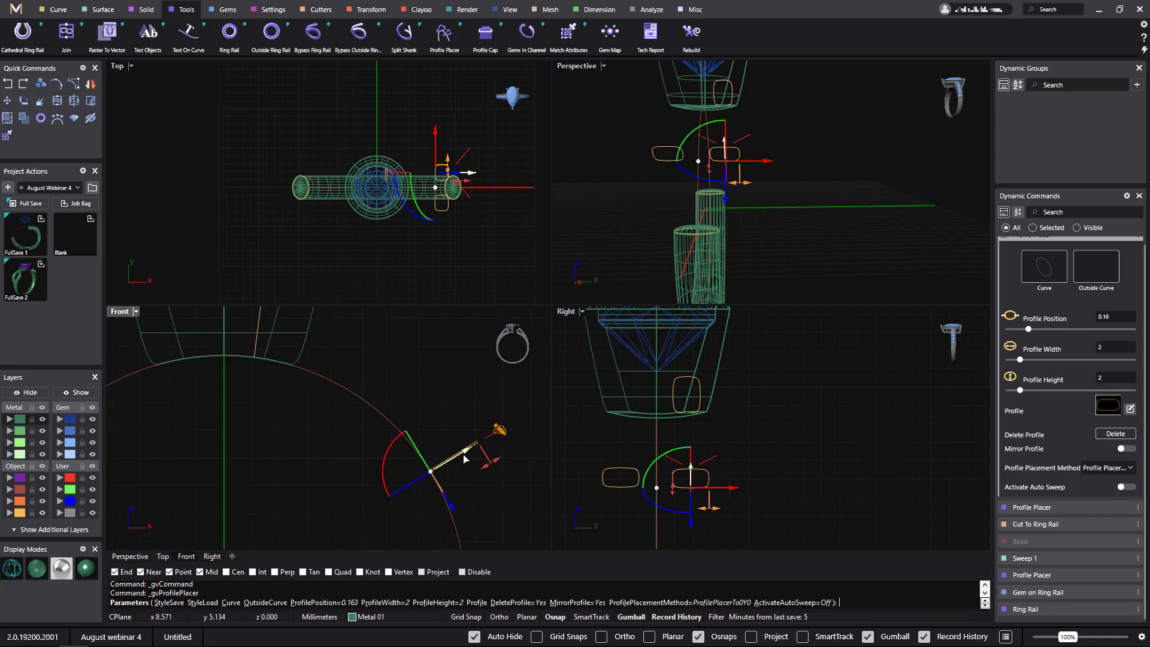
pyautogui.moveTo(468, 459); pyautogui.dragTo(474, 450)
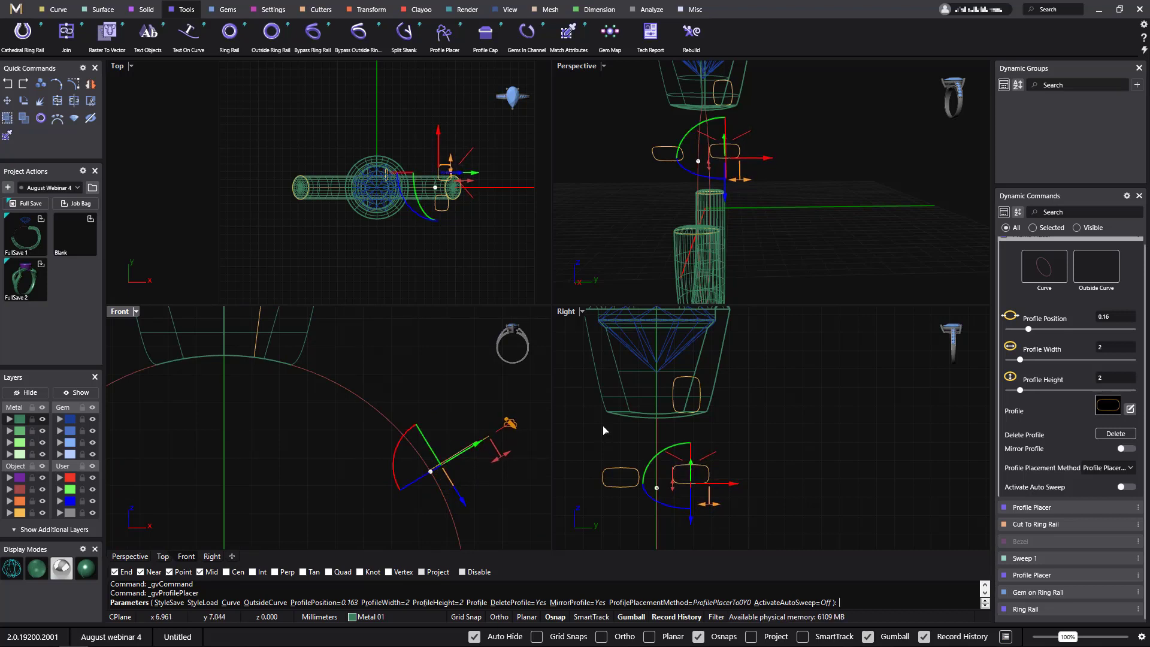
pyautogui.rightClick(767, 445)
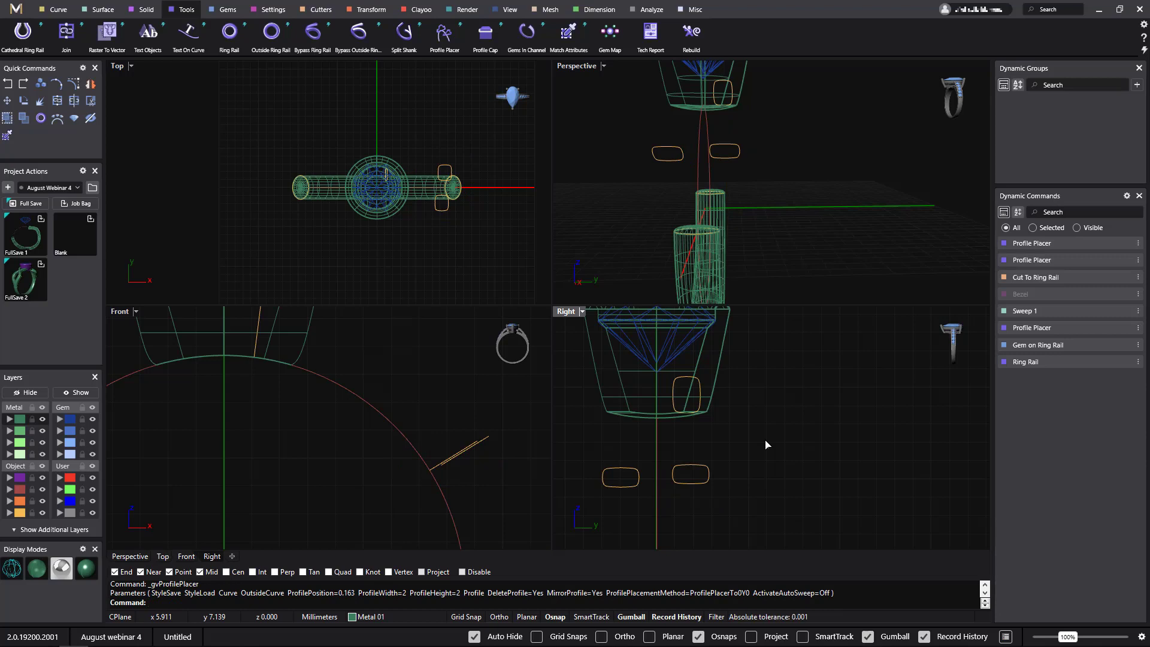
# Edit the positive-Y Profile Placer, adding a profile under the bezel at position about 0.02 with a width of 1.5 mm.
pyautogui.scroll(1, 743, 398)
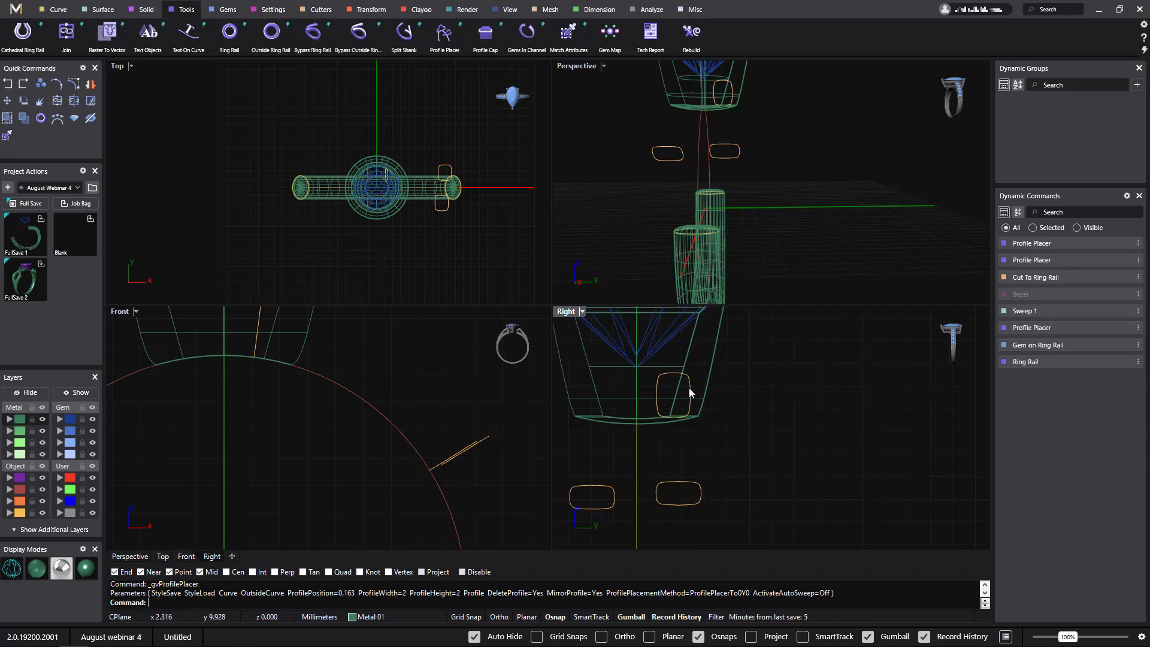
pyautogui.click(680, 489)
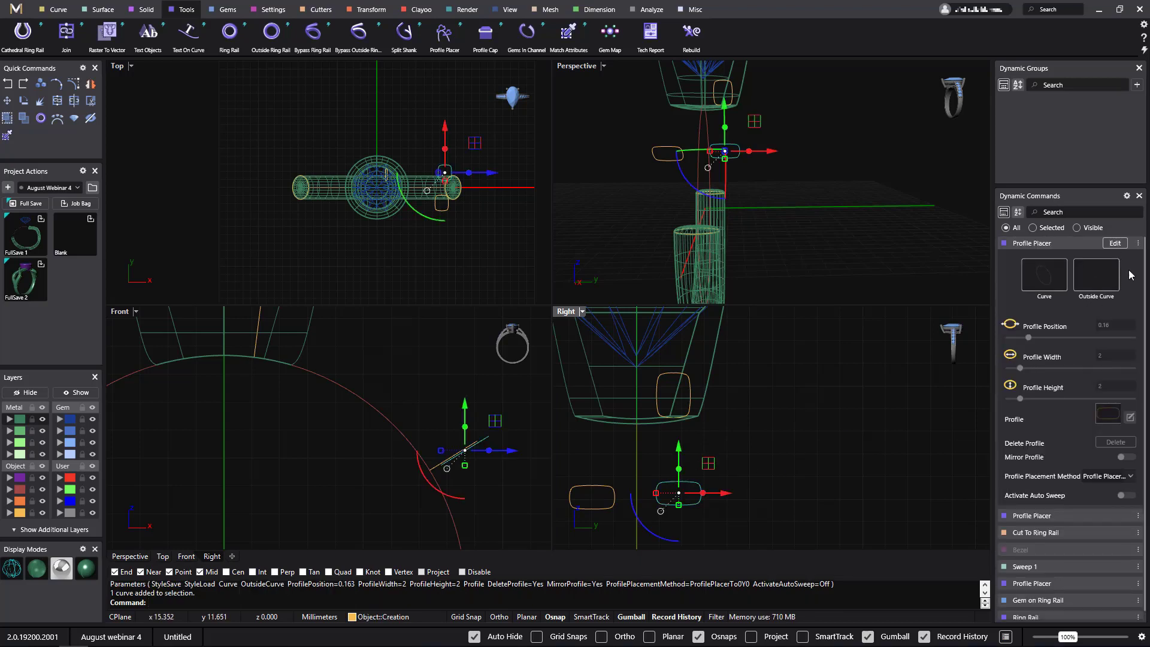
pyautogui.click(1115, 243)
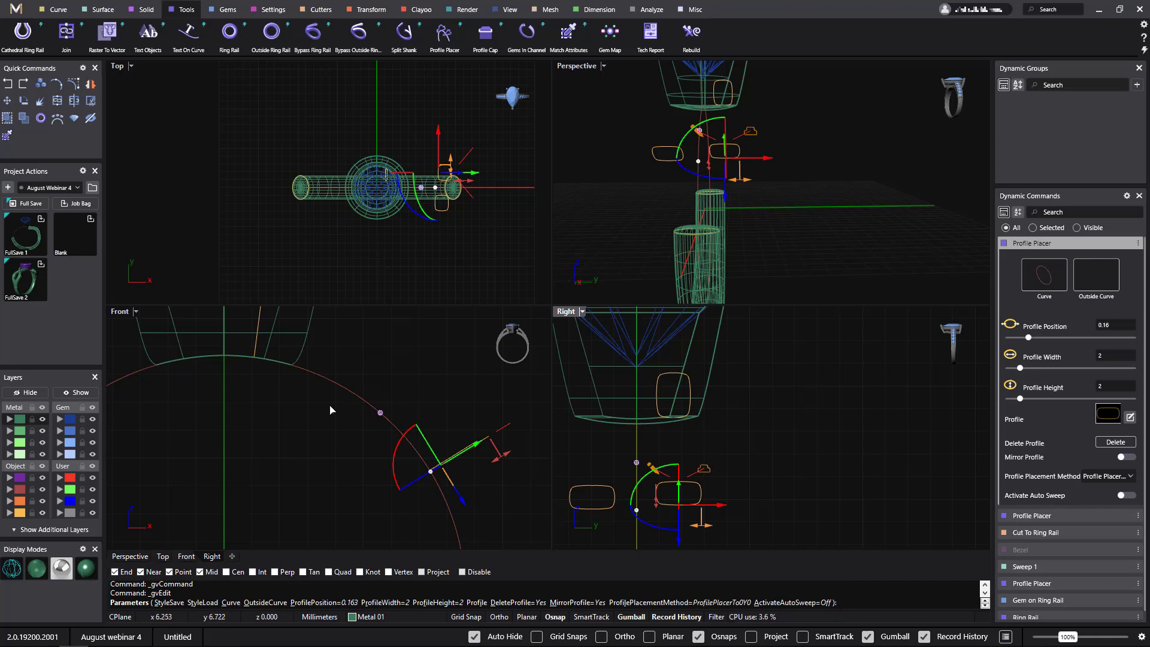
pyautogui.click(253, 358)
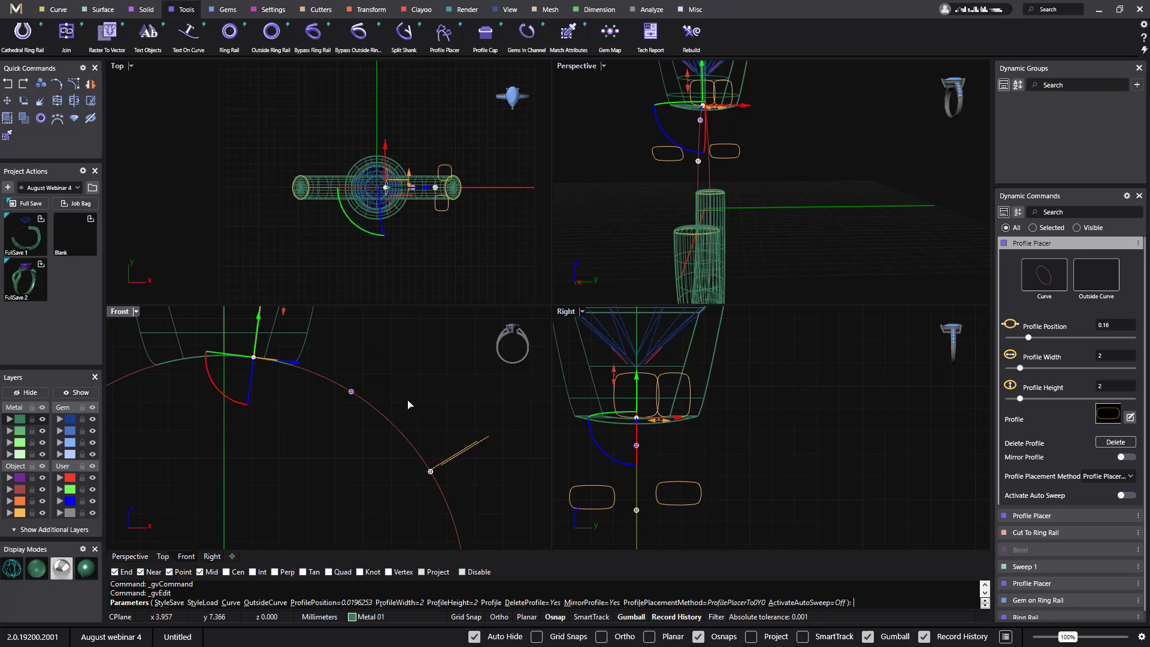
pyautogui.click(1117, 358)
pyautogui.write('1.5')
pyautogui.press('Return')
# Shift the new bezel profile off the rail toward negative Y, opposite the existing bezel profile, and finish the placement.
pyautogui.scroll(2, 670, 455)
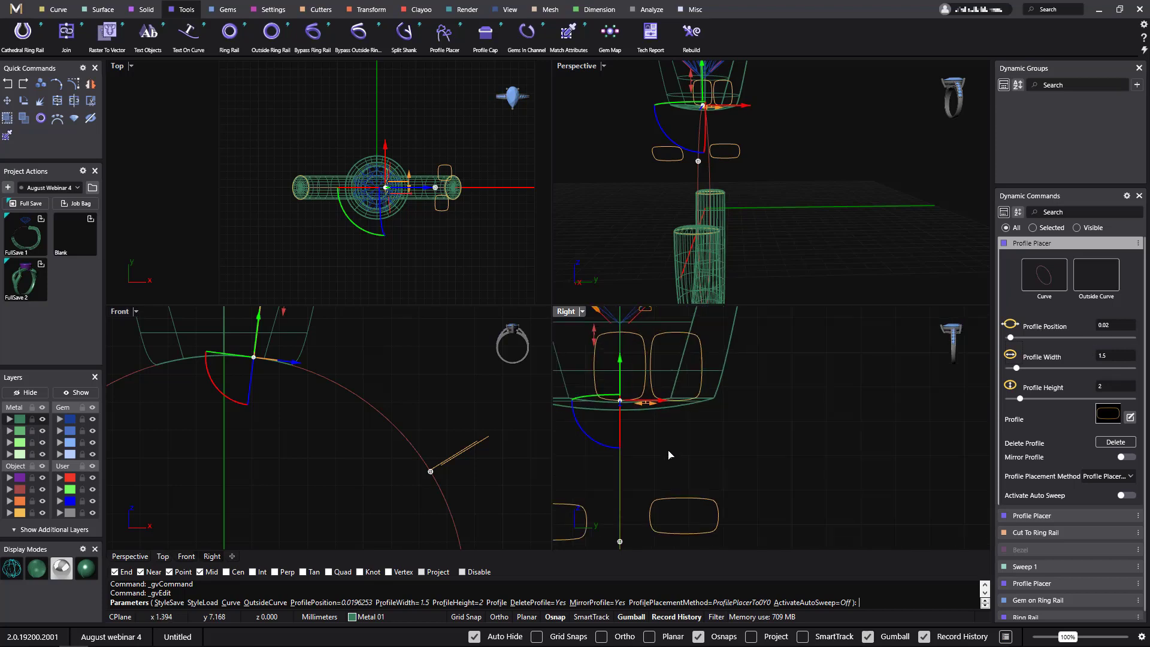
pyautogui.moveTo(680, 436); pyautogui.dragTo(796, 470, button='right')
pyautogui.moveTo(784, 436); pyautogui.dragTo(727, 430)
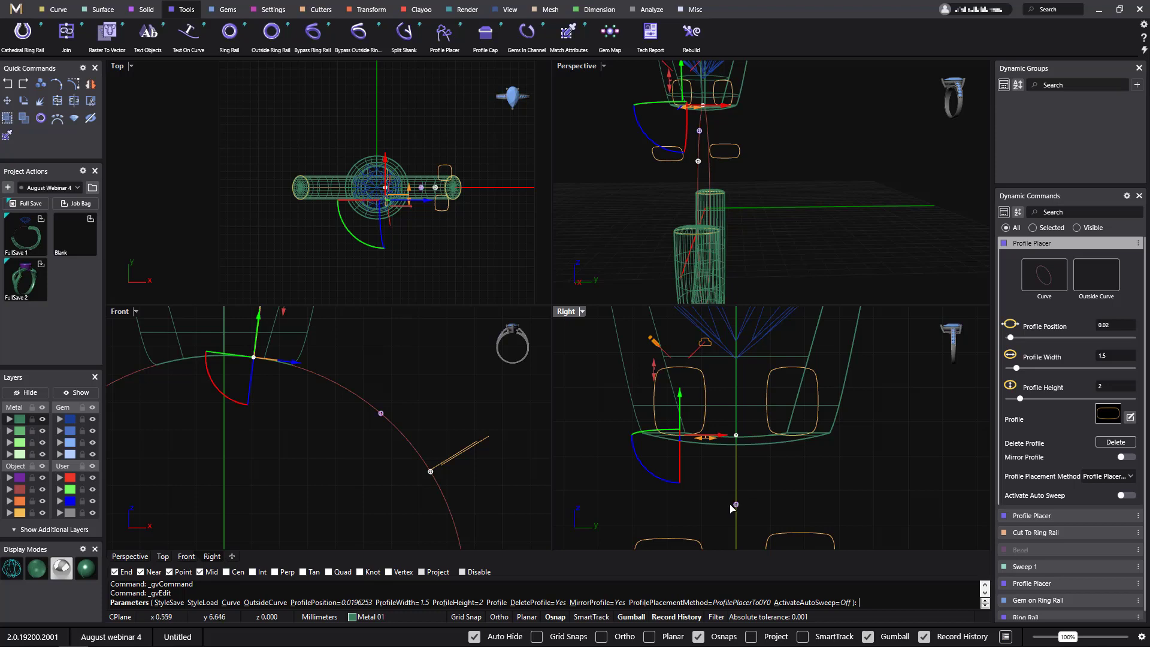
pyautogui.rightClick(713, 500)
pyautogui.scroll(-10, 691, 436)
pyautogui.moveTo(690, 436); pyautogui.dragTo(593, 368, button='right')
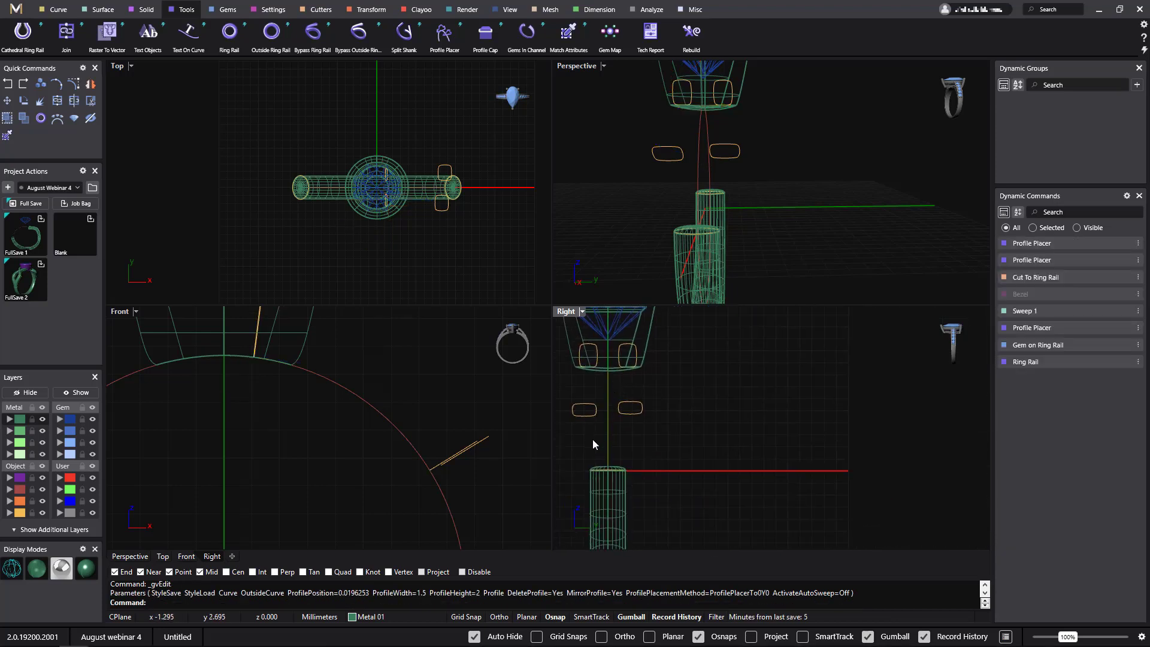
# Create a Sweep 1 on the ring rail through the half shank's end profile, the positive-Y offset profile and the negative-Y bezel profile.
pyautogui.moveTo(535, 474)
pyautogui.mouseDown(button='right')
pyautogui.moveTo(547, 483)
pyautogui.moveTo(539, 468)
pyautogui.mouseUp(button='right')
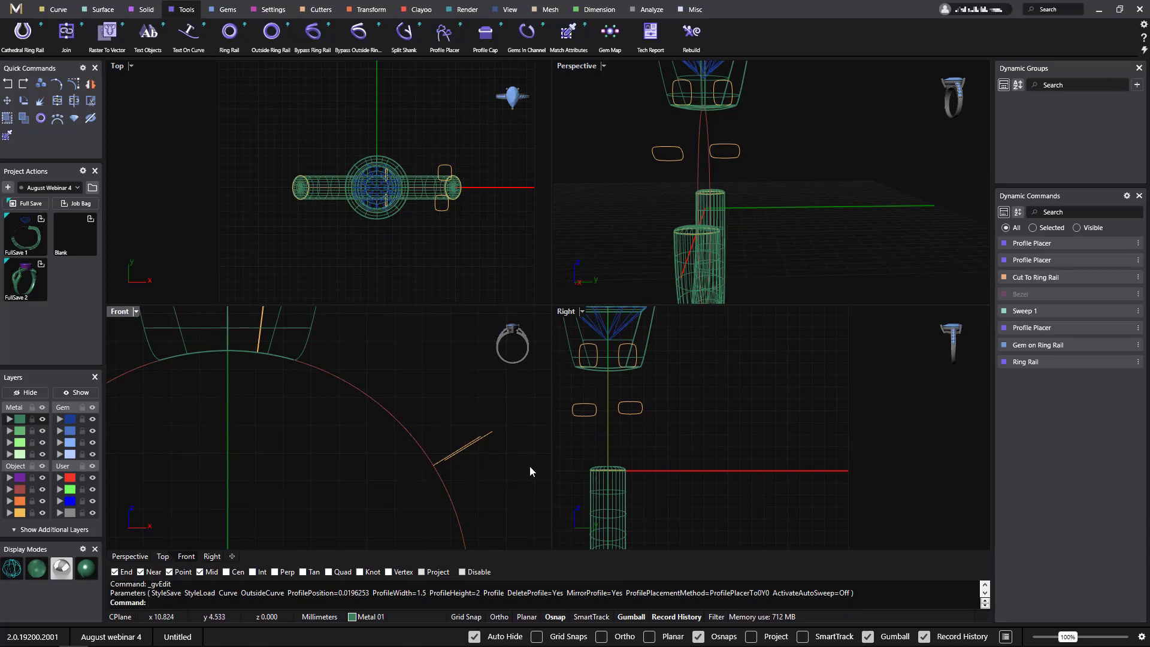
pyautogui.doubleClick(577, 66)
pyautogui.moveTo(546, 287); pyautogui.dragTo(679, 363, button='right')
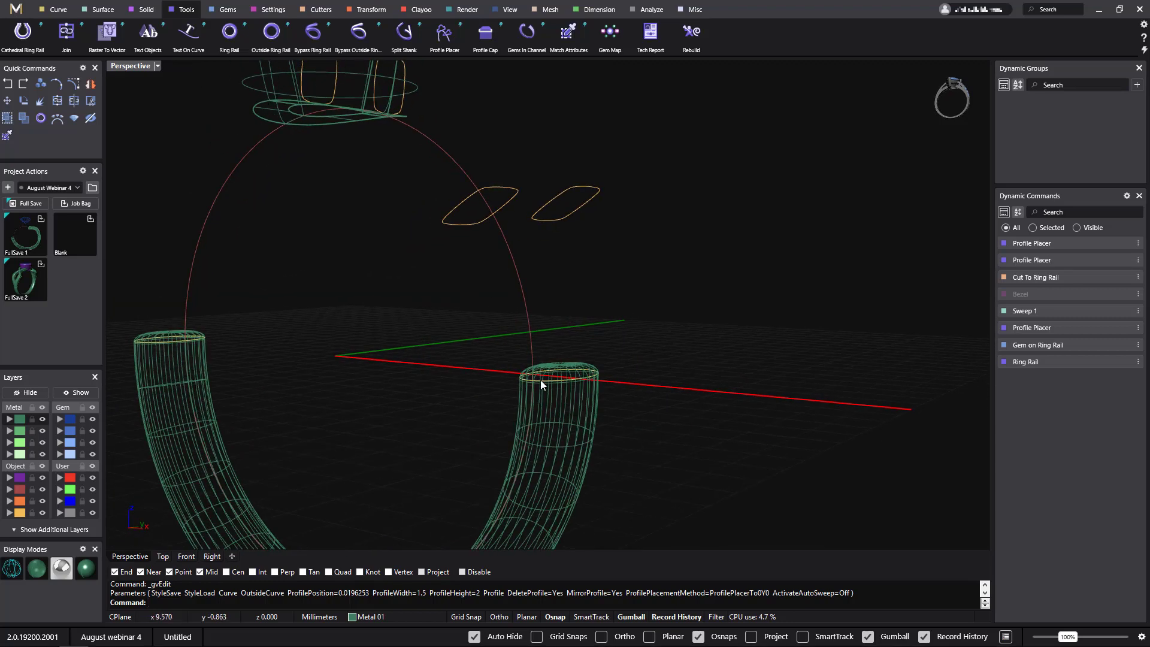
pyautogui.click(530, 308)
pyautogui.rightClick(648, 308)
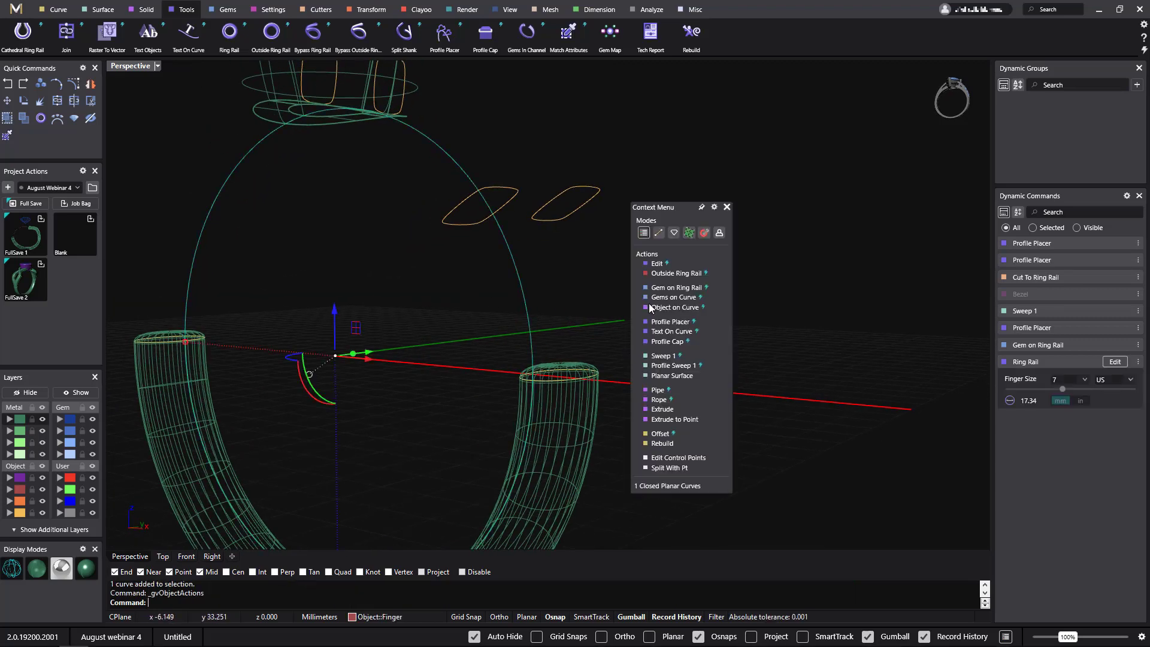
pyautogui.click(665, 357)
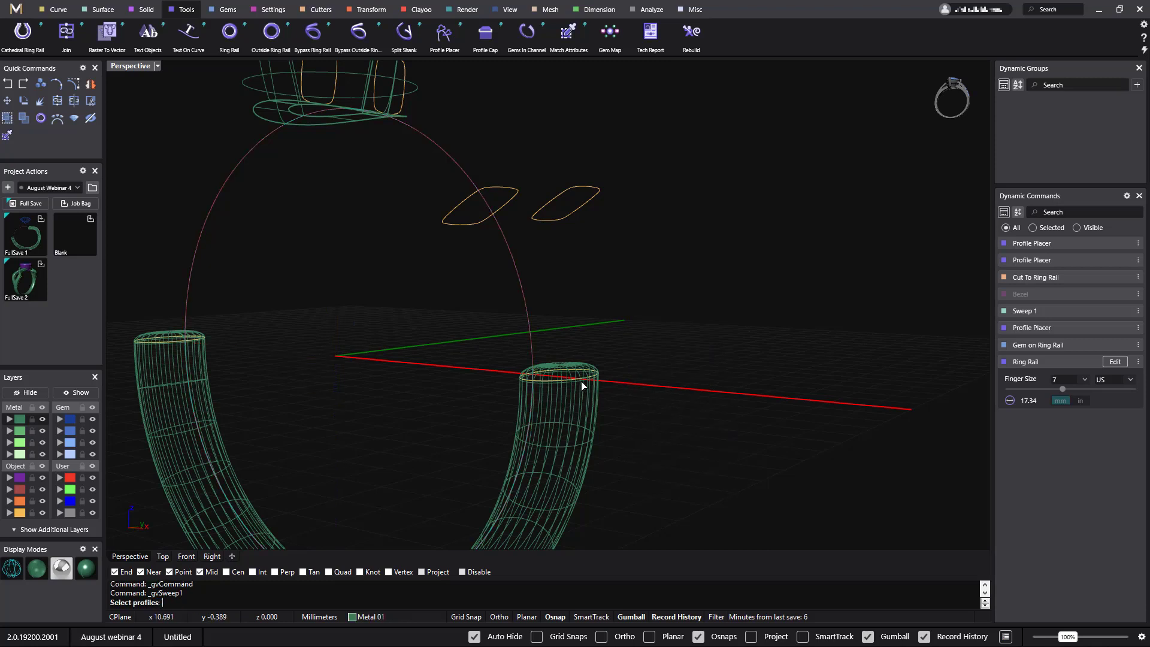
pyautogui.click(570, 227)
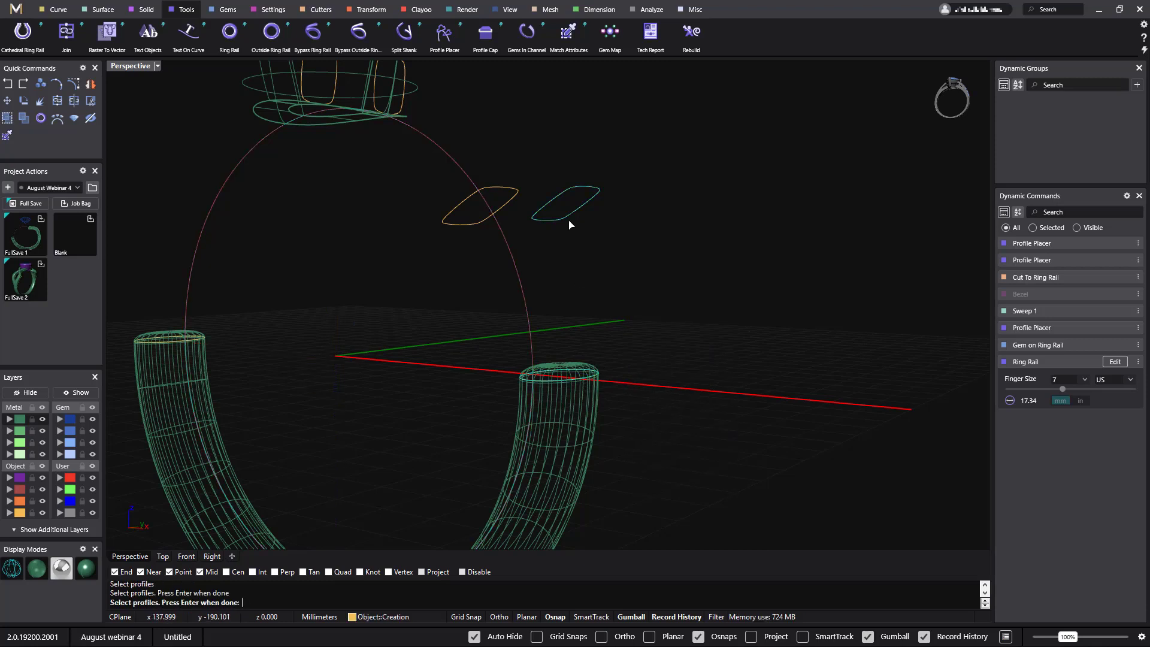
pyautogui.click(339, 91)
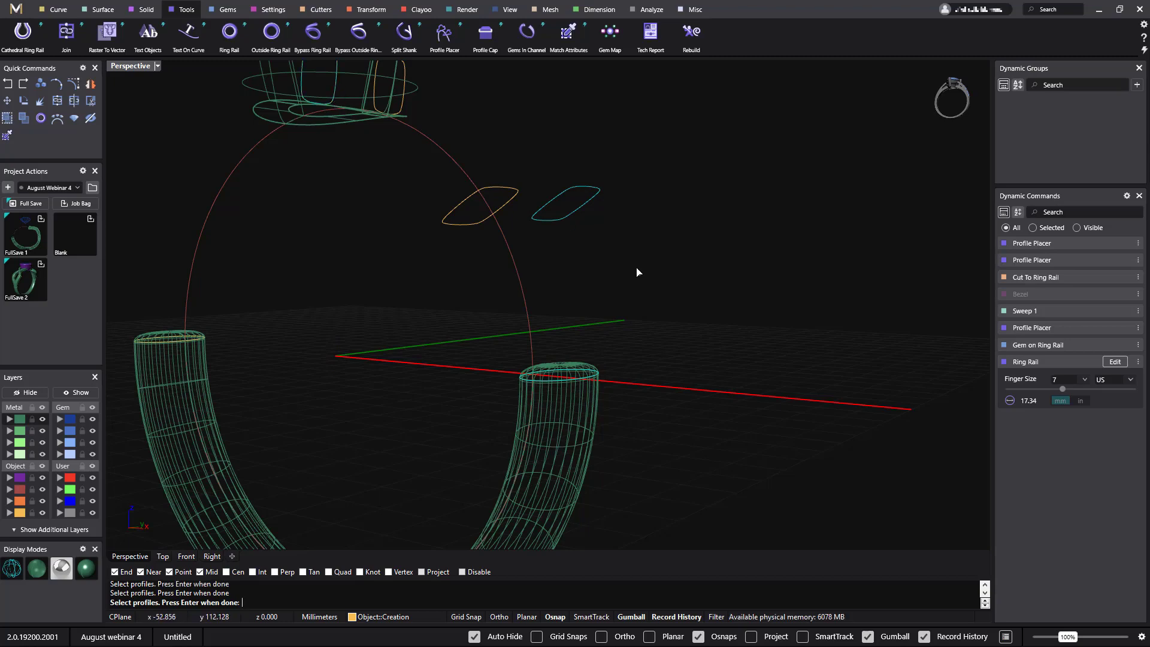
pyautogui.press('Return')
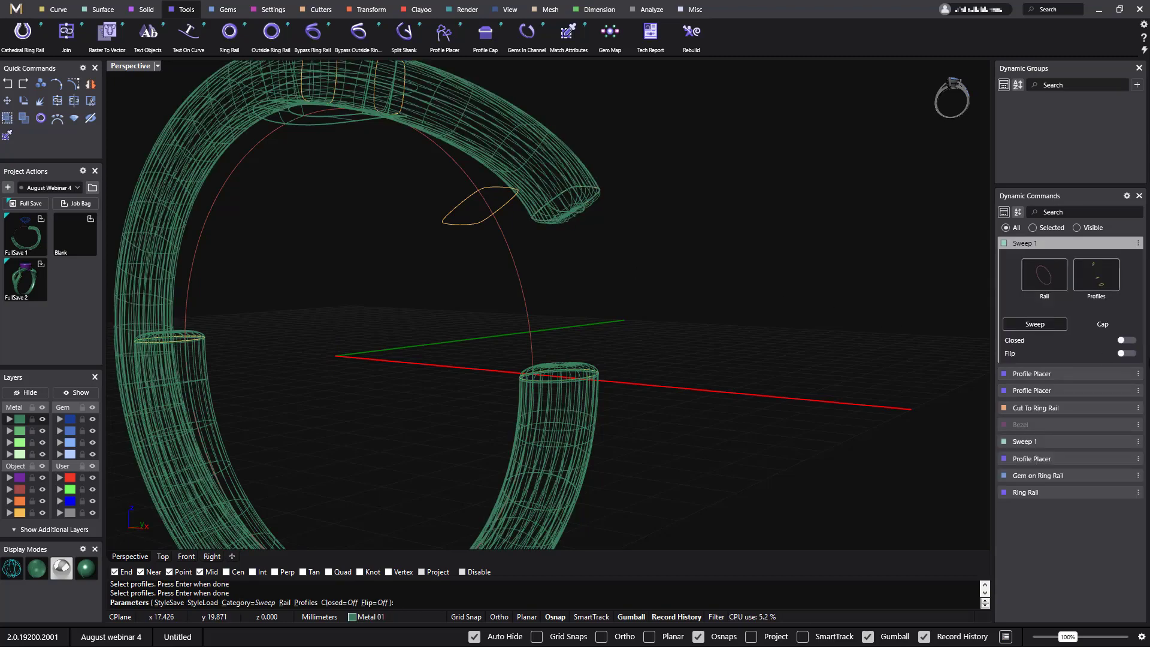
# Flip the first arm's sweep so it follows the short side of the ring rail, and finish it.
pyautogui.click(1122, 354)
pyautogui.moveTo(719, 241); pyautogui.dragTo(639, 246, button='right')
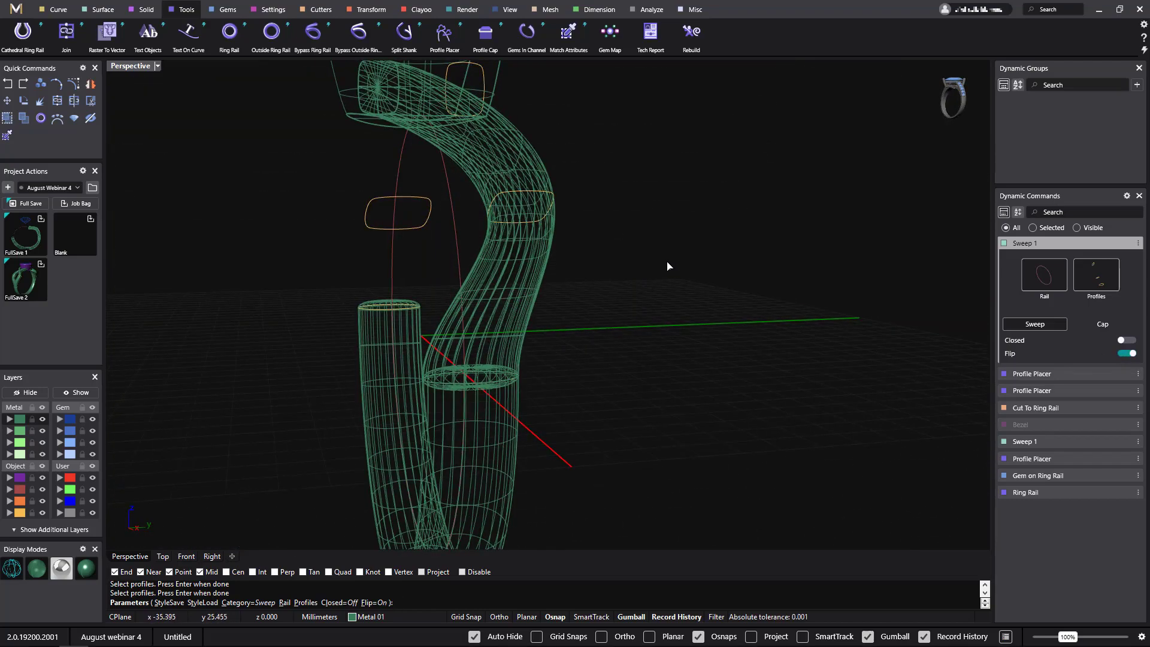
pyautogui.press('Return')
pyautogui.moveTo(627, 382); pyautogui.dragTo(642, 383, button='right')
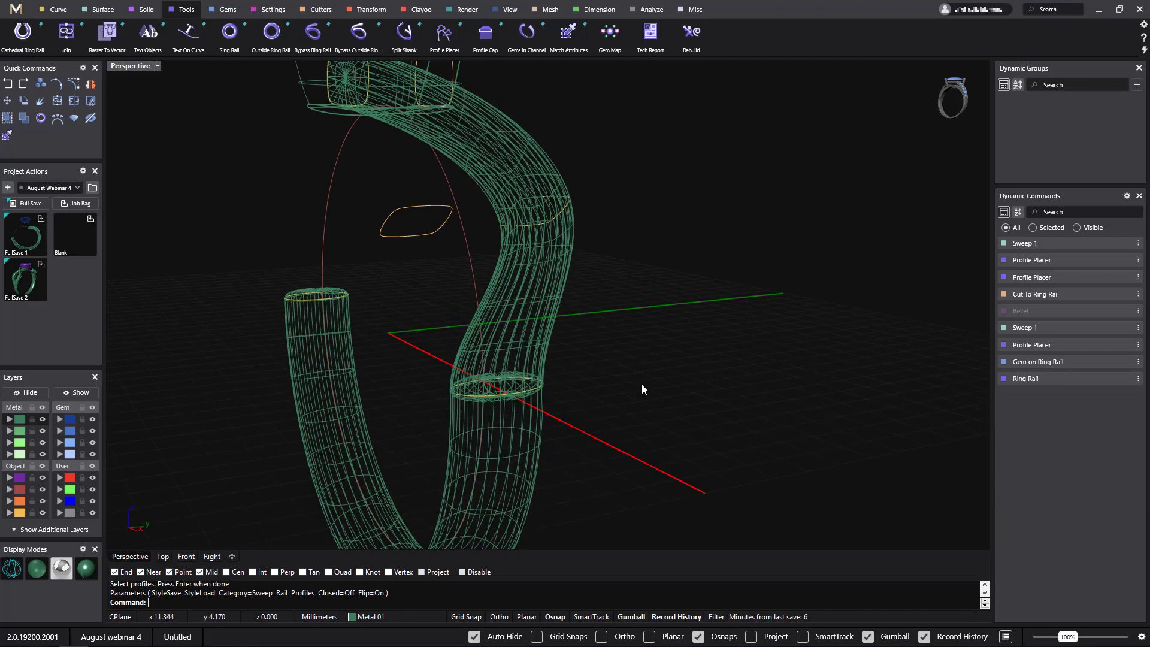
pyautogui.click(472, 273)
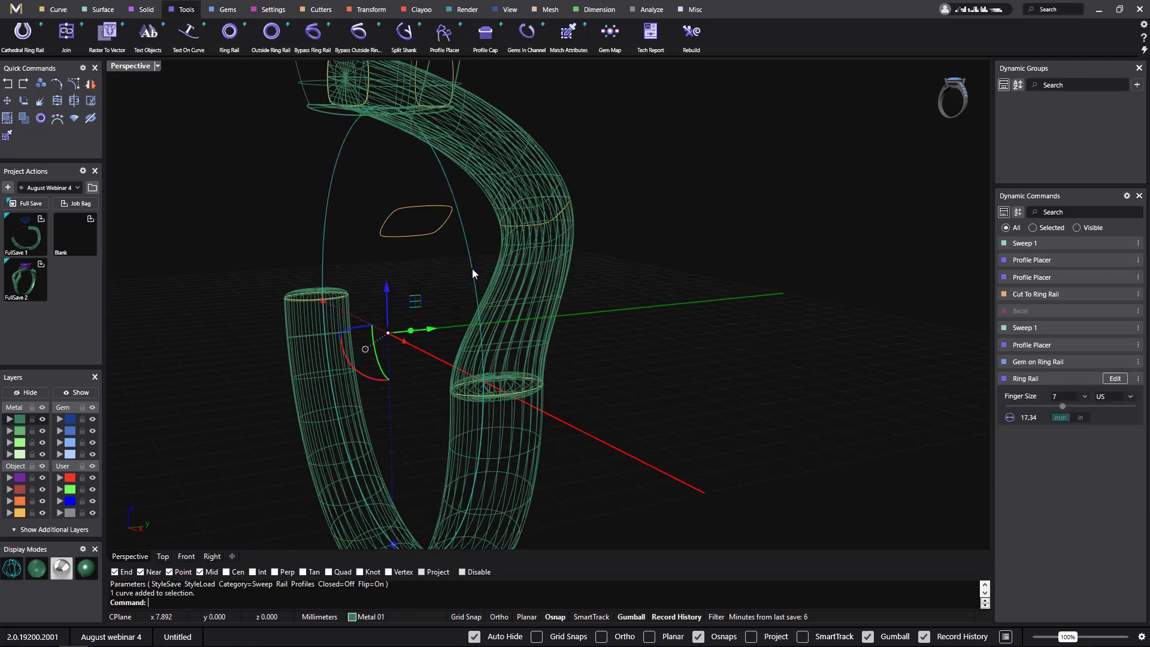
pyautogui.rightClick(619, 326)
pyautogui.click(628, 288)
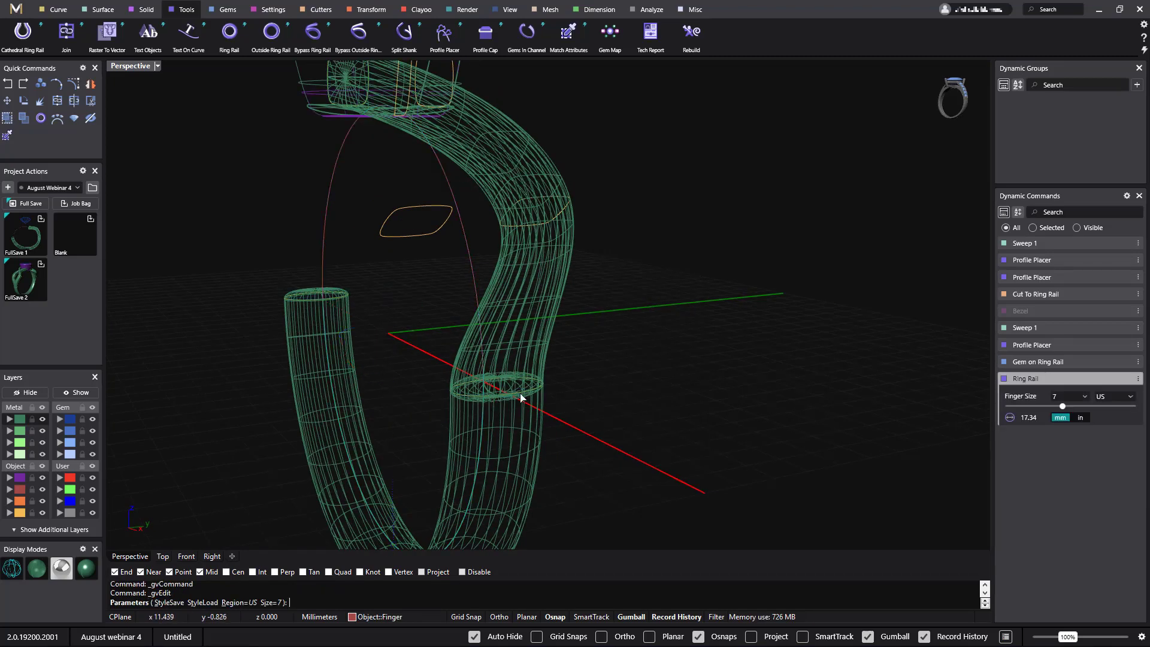
pyautogui.moveTo(699, 447); pyautogui.dragTo(656, 443, button='right')
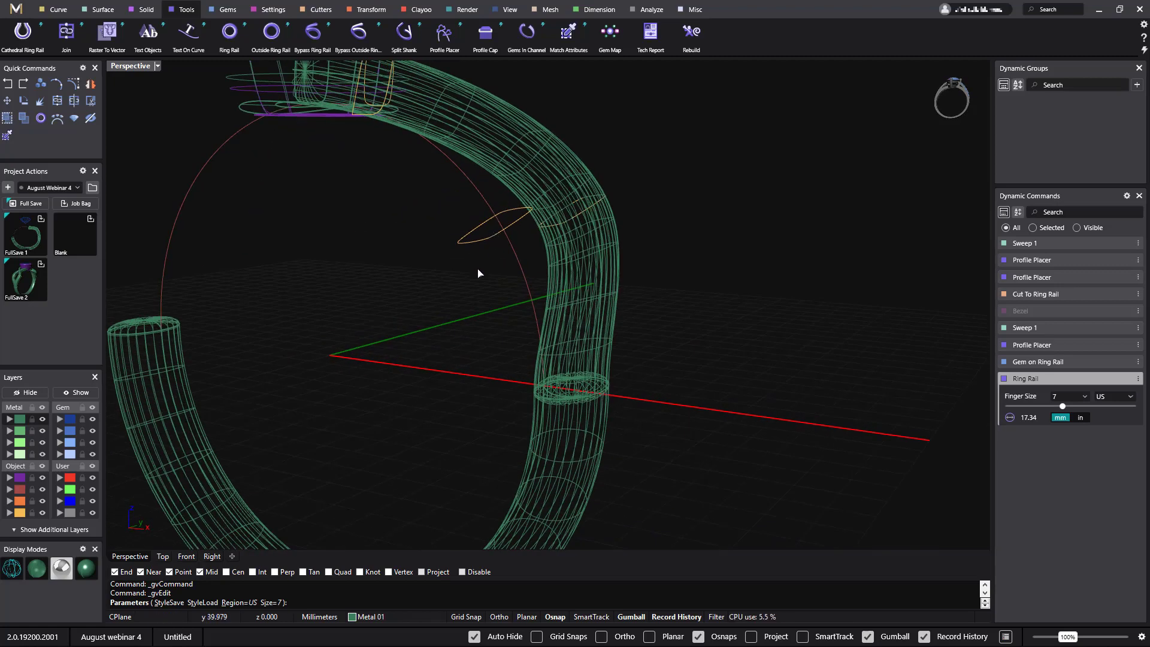
pyautogui.rightClick(462, 347)
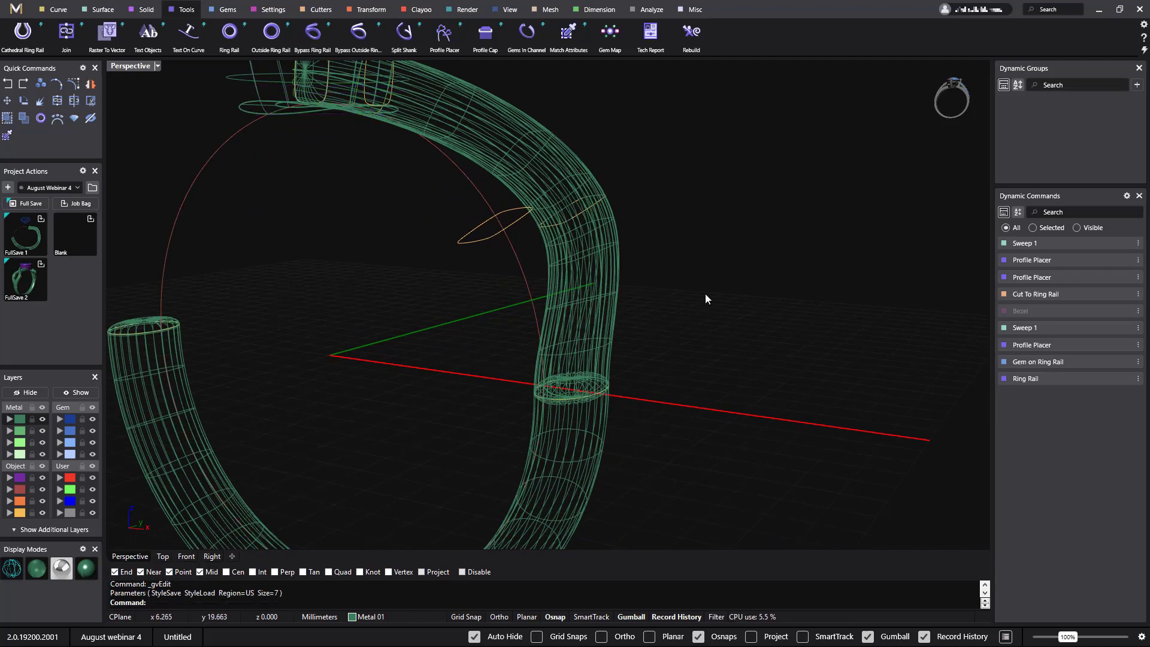
# Sweep the second arm on the ring rail through the same shank end profile, the negative-Y offset profile and the positive-Y bezel profile.
pyautogui.click(523, 275)
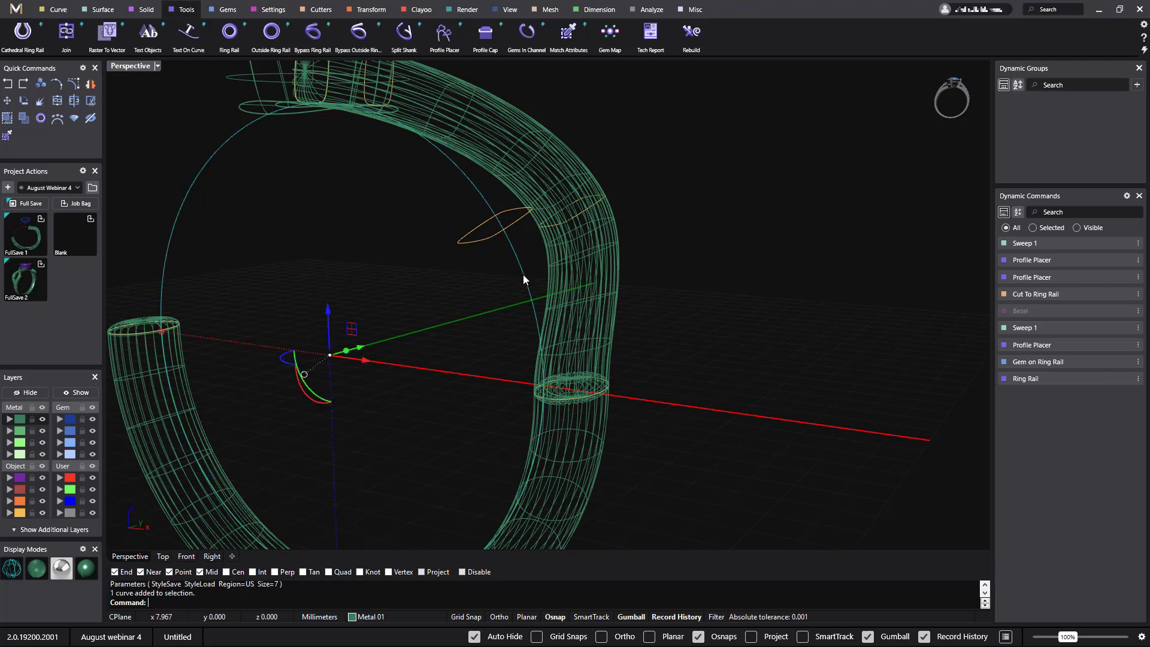
pyautogui.rightClick(671, 297)
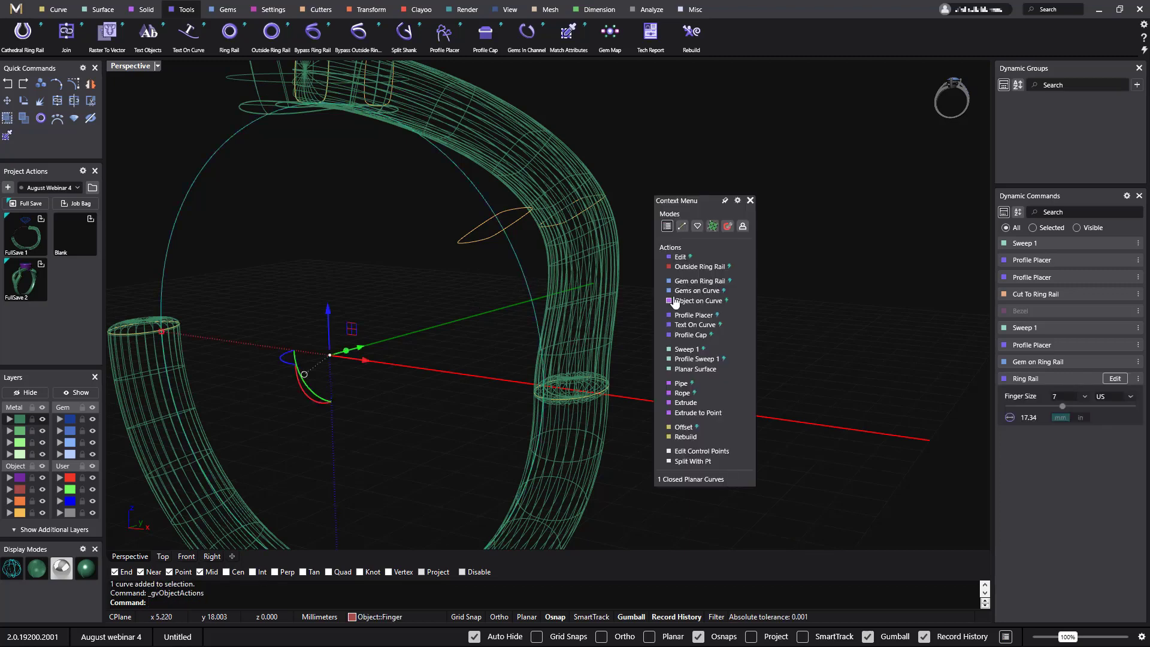
pyautogui.click(684, 351)
pyautogui.click(587, 403)
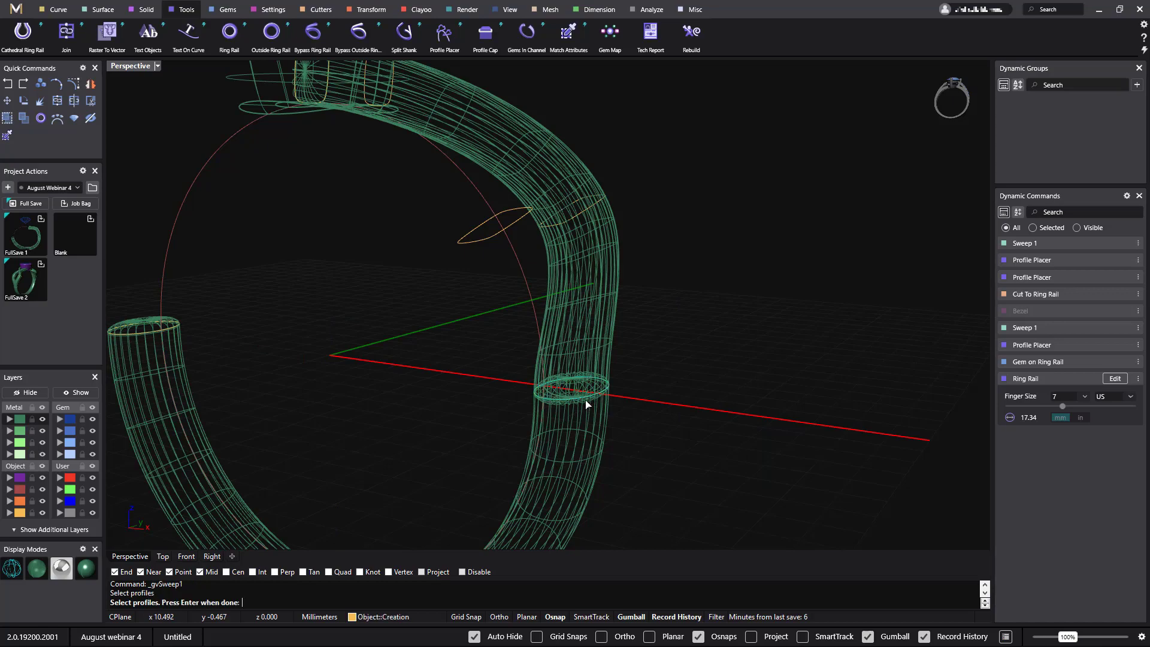
pyautogui.click(468, 237)
pyautogui.moveTo(467, 159); pyautogui.dragTo(337, 153, button='right')
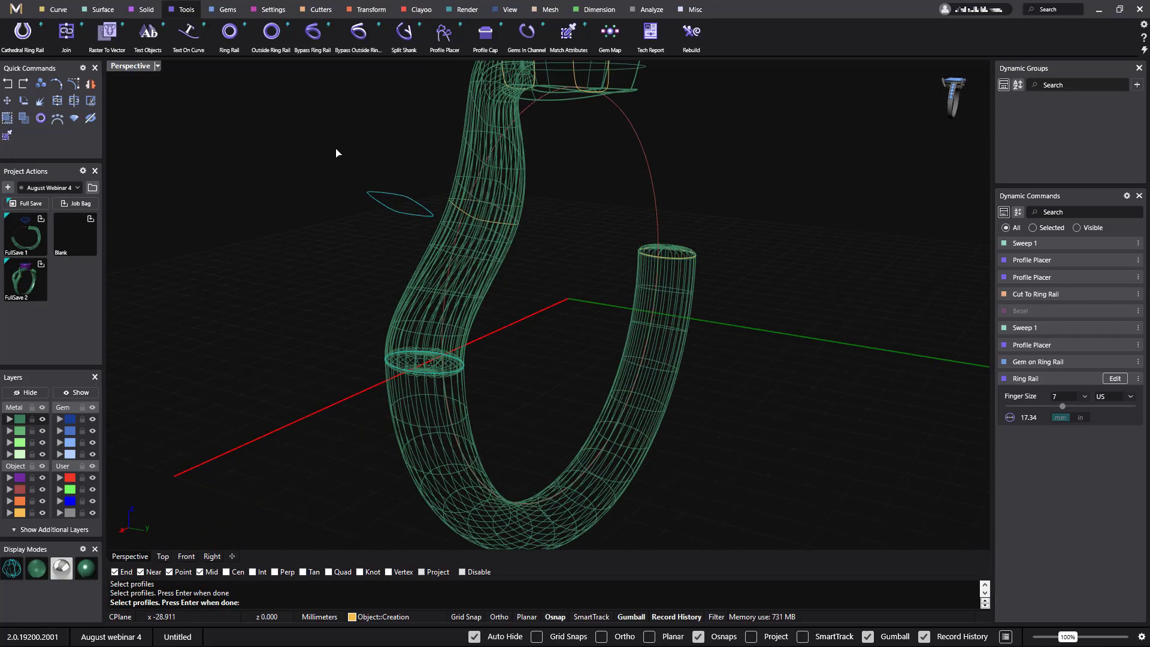
pyautogui.click(609, 86)
pyautogui.moveTo(764, 180); pyautogui.dragTo(767, 177, button='right')
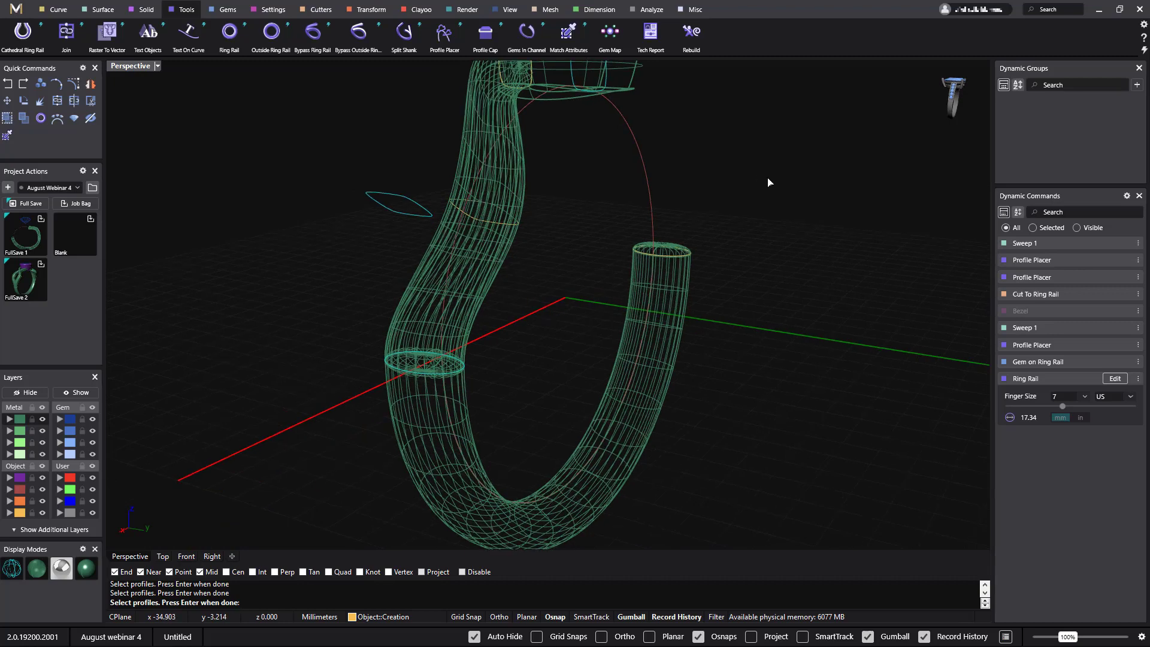
pyautogui.press('Return')
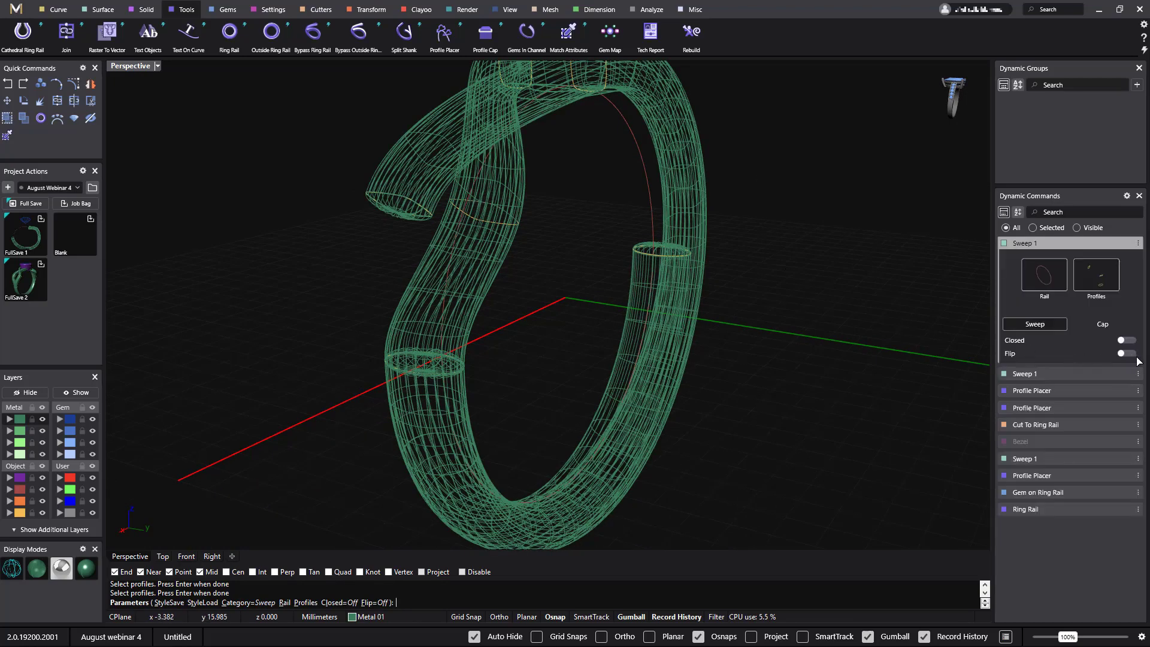
# Flip the second arm's sweep to the short side of the rail, change to a shaded green metal display and finish the sweep.
pyautogui.click(1124, 354)
pyautogui.moveTo(935, 353); pyautogui.dragTo(662, 403, button='right')
pyautogui.click(85, 569)
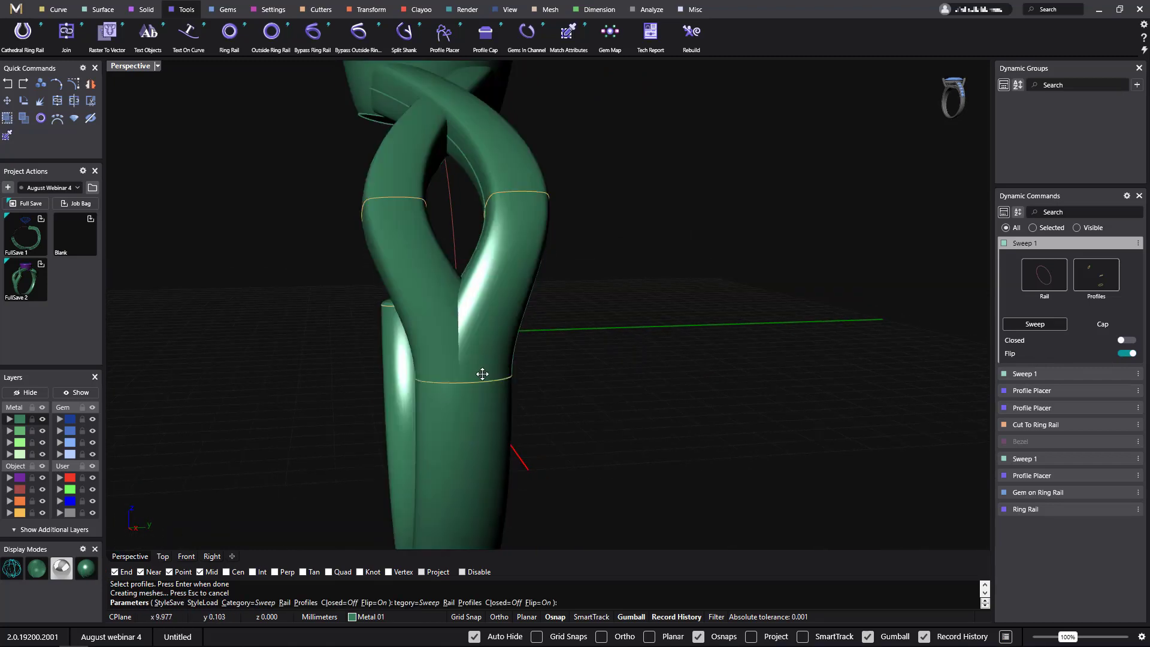
pyautogui.press('Return')
# Mirror both swept arms to the other side of the ring with only Y Mirror turned on.
pyautogui.moveTo(655, 337)
pyautogui.mouseDown(button='right')
pyautogui.moveTo(653, 368)
pyautogui.moveTo(734, 360)
pyautogui.moveTo(601, 385)
pyautogui.moveTo(585, 313)
pyautogui.moveTo(725, 297)
pyautogui.moveTo(763, 354)
pyautogui.moveTo(582, 353)
pyautogui.moveTo(681, 290)
pyautogui.moveTo(675, 308)
pyautogui.moveTo(596, 329)
pyautogui.moveTo(513, 312)
pyautogui.moveTo(586, 321)
pyautogui.moveTo(473, 234)
pyautogui.mouseUp(button='right')
pyautogui.click(469, 223)
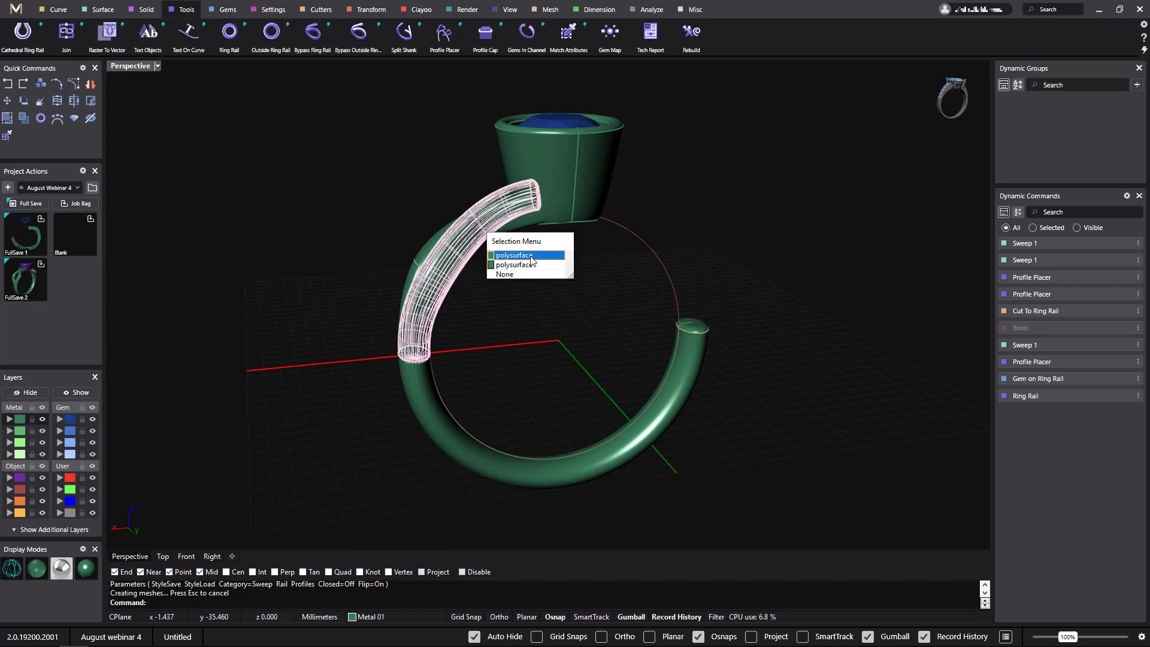
pyautogui.click(532, 261)
pyautogui.keyDown('shift'); pyautogui.click(429, 236); pyautogui.keyUp('shift')
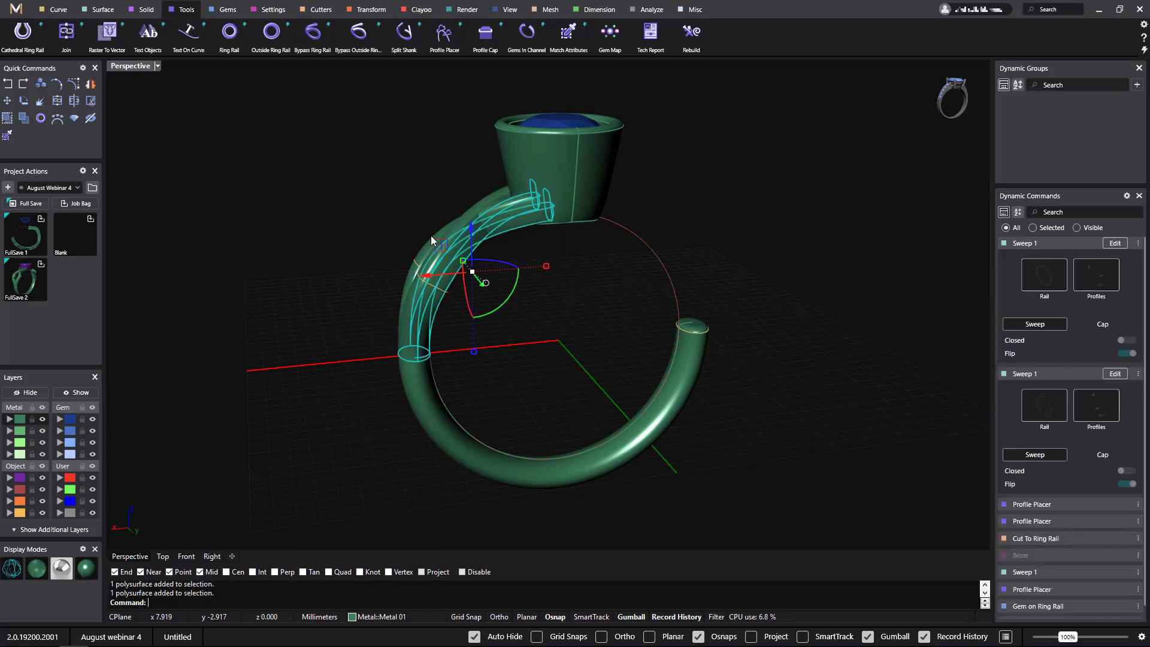
pyautogui.moveTo(537, 290); pyautogui.dragTo(544, 329, button='right')
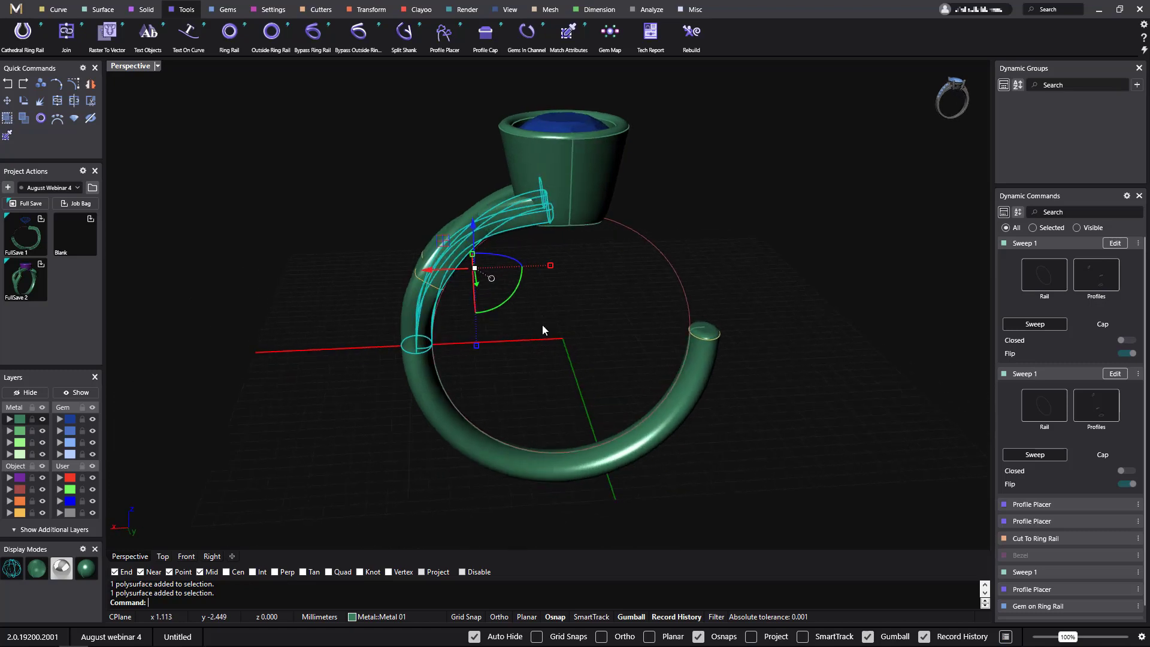
pyautogui.click(365, 13)
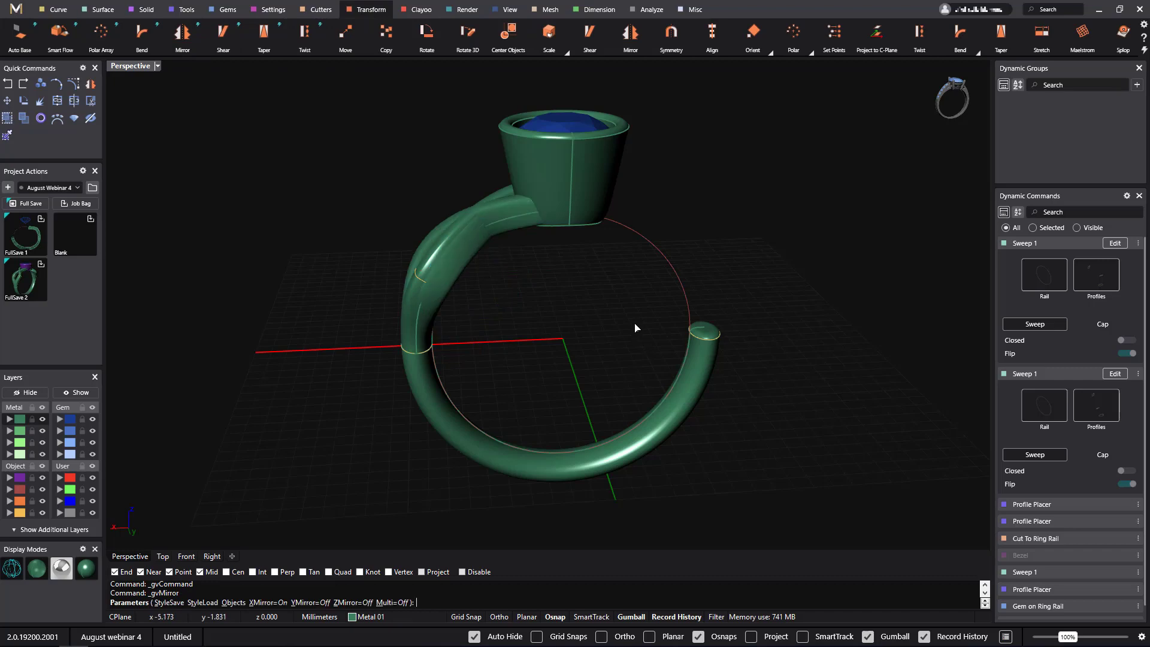
pyautogui.click(1127, 331)
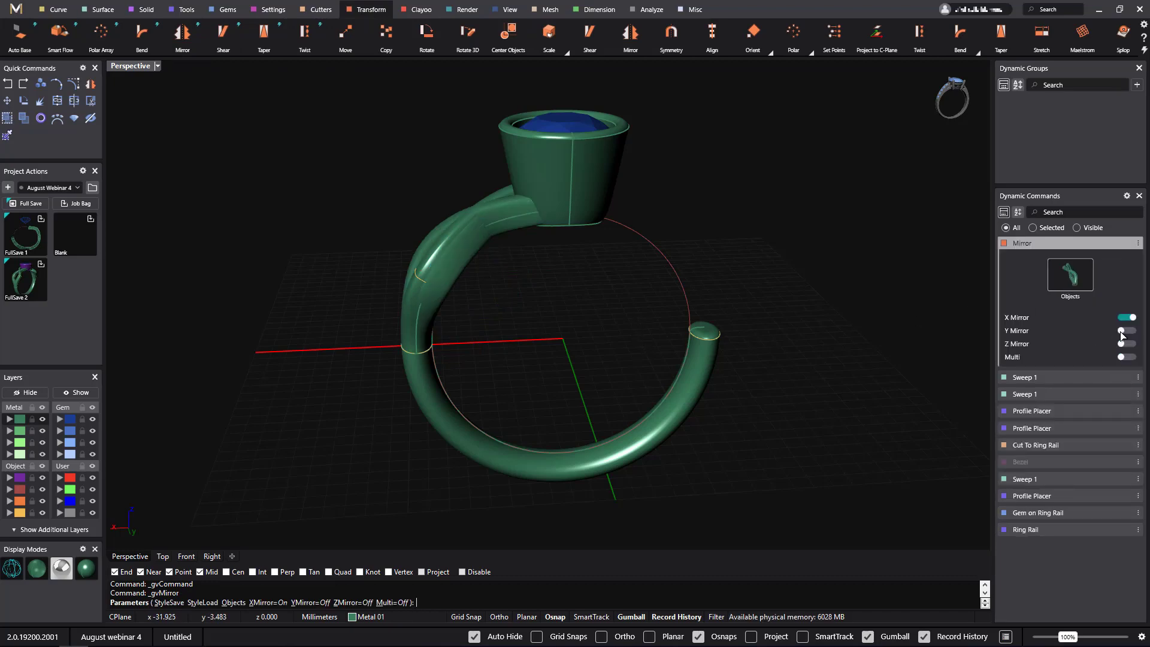
pyautogui.click(1128, 318)
pyautogui.moveTo(857, 243); pyautogui.dragTo(863, 326, button='right')
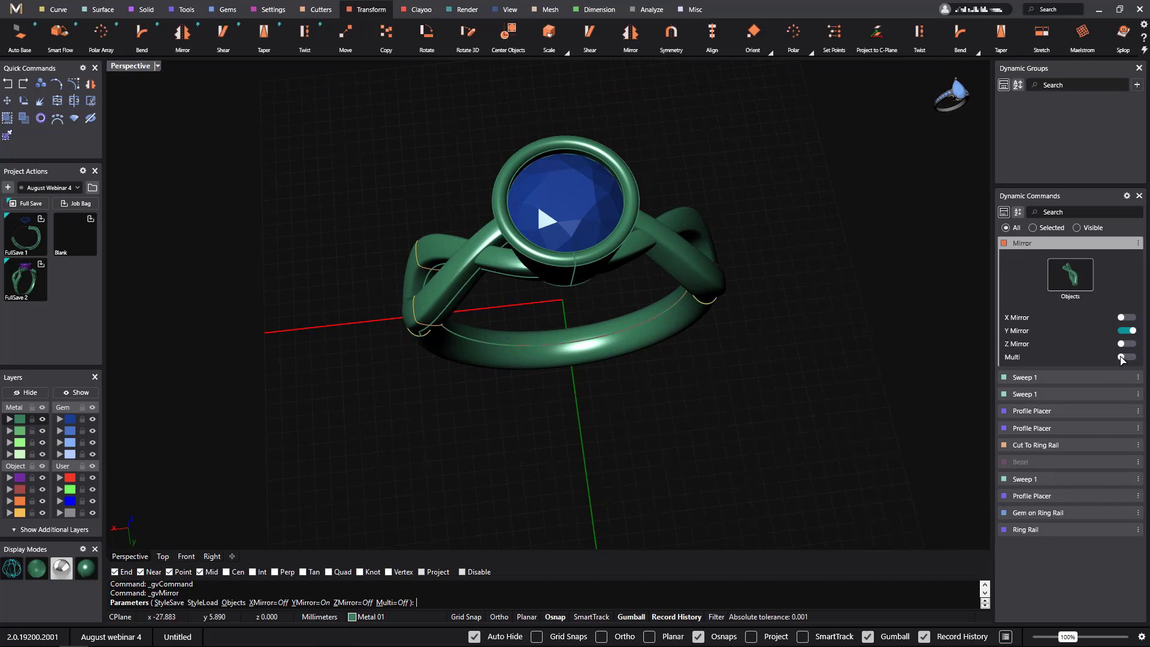
# Turn on X Mirror together with Y Mirror for the two arms and finish the mirror.
pyautogui.click(1127, 318)
pyautogui.moveTo(867, 380); pyautogui.dragTo(803, 402, button='right')
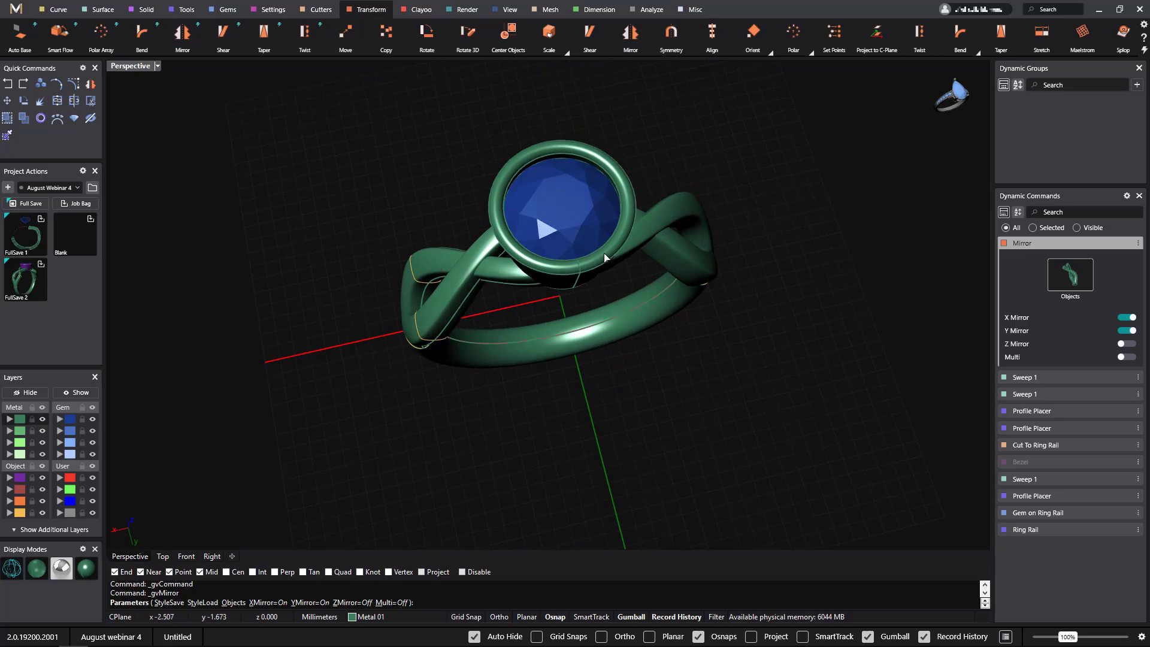
pyautogui.moveTo(652, 323); pyautogui.dragTo(519, 311, button='right')
pyautogui.rightClick(707, 311)
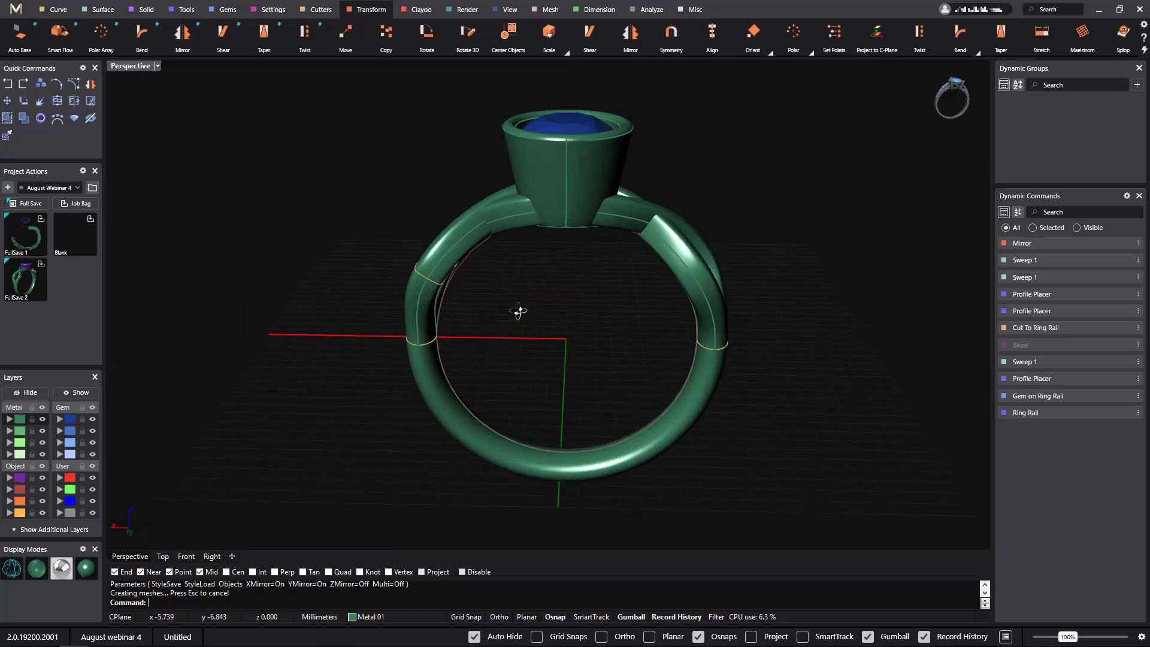
# Edit the diamond's Gem on Ring Rail settings to lower its Z offset to 3.4, and finish the edit.
pyautogui.click(566, 120)
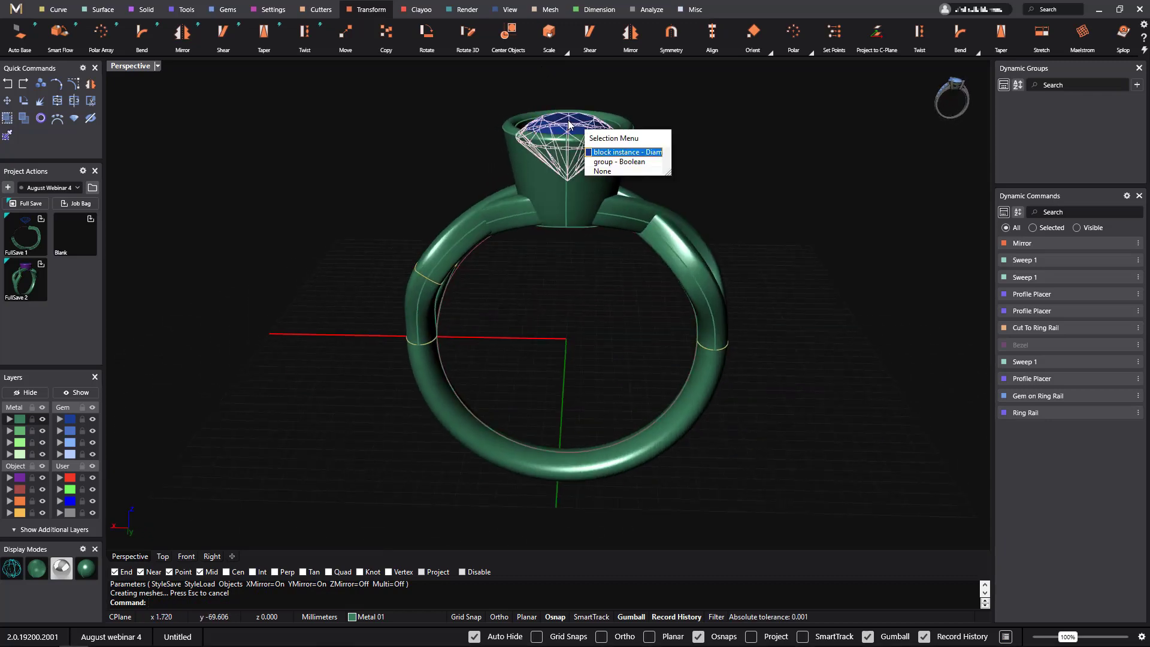
pyautogui.click(628, 152)
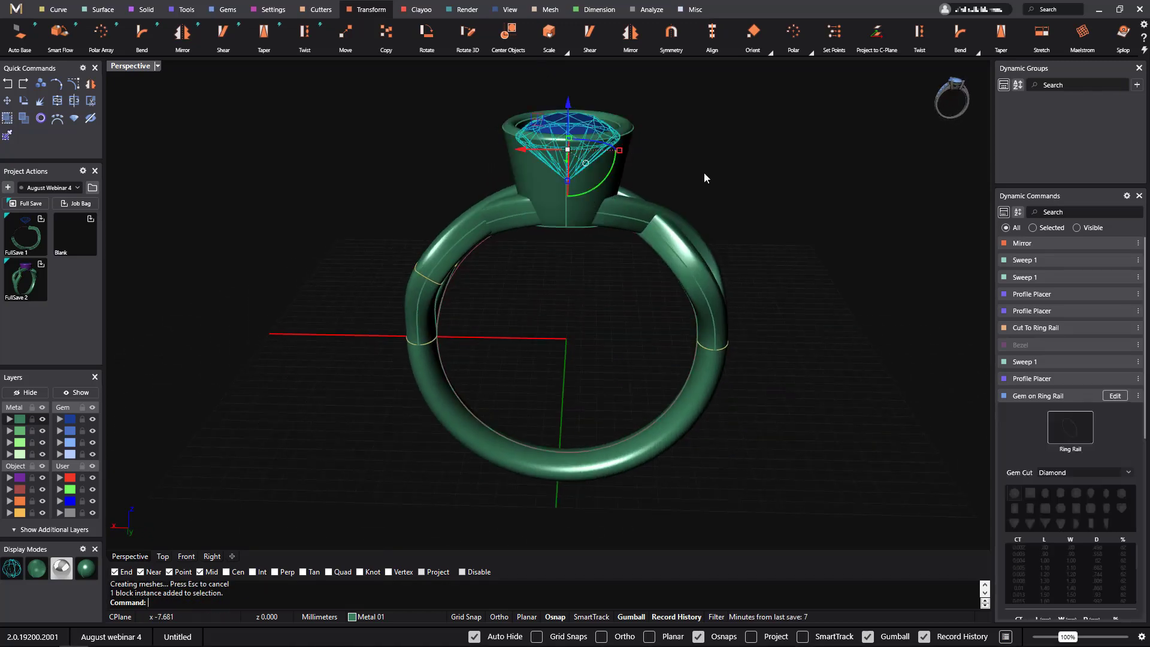
pyautogui.click(767, 147)
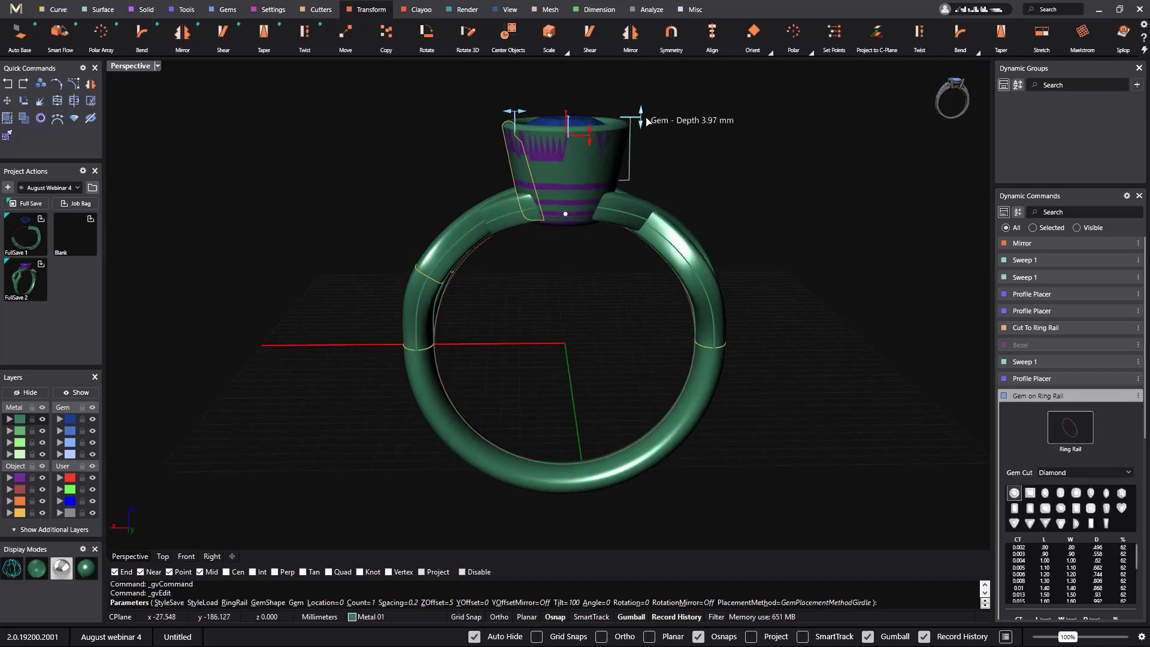
pyautogui.moveTo(589, 139); pyautogui.dragTo(597, 163)
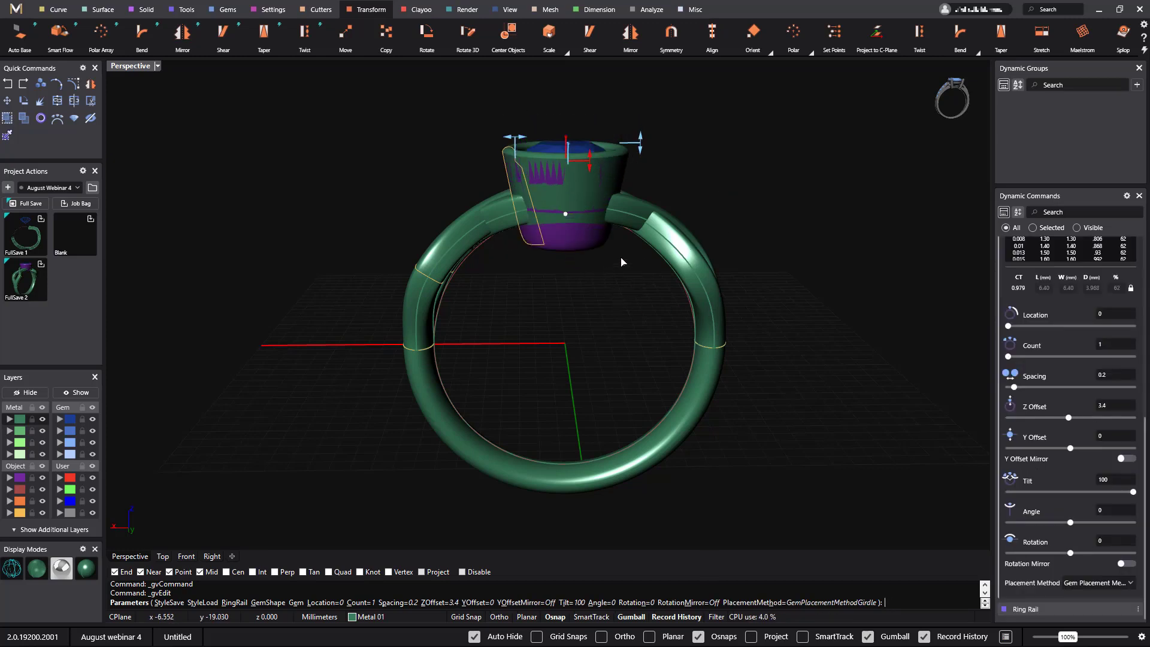
pyautogui.rightClick(758, 224)
# Set the ring rail's finger size to US 10 3/4 and finish the edit.
pyautogui.moveTo(757, 224); pyautogui.dragTo(567, 428, button='right')
pyautogui.moveTo(534, 361); pyautogui.dragTo(433, 218, button='right')
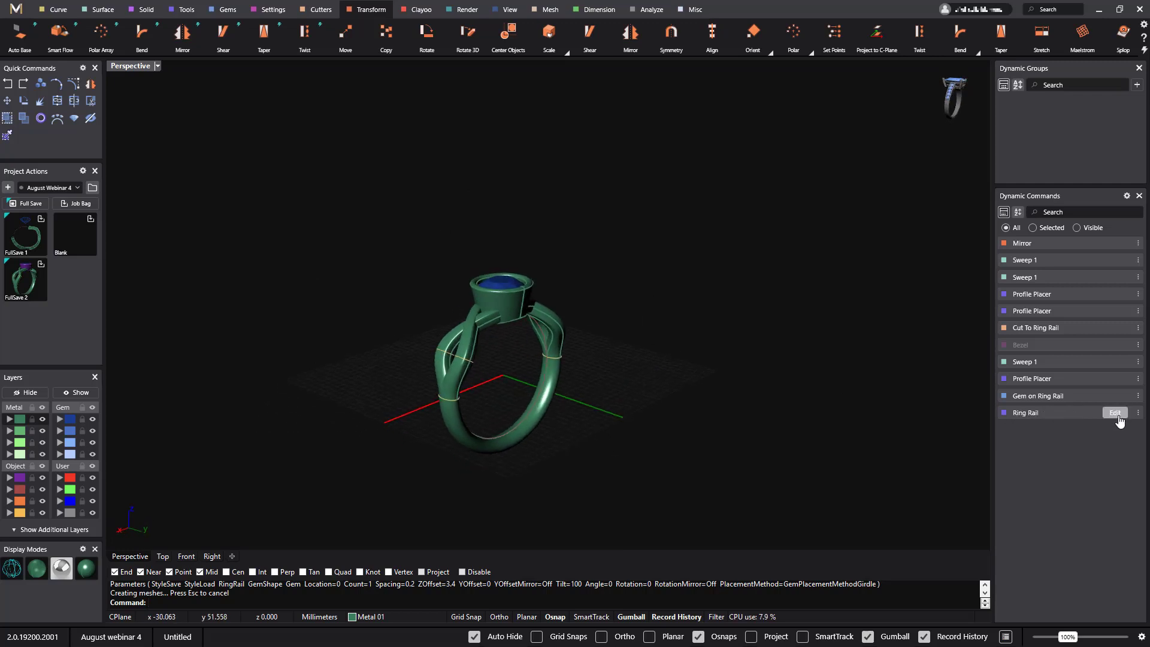
pyautogui.click(1115, 413)
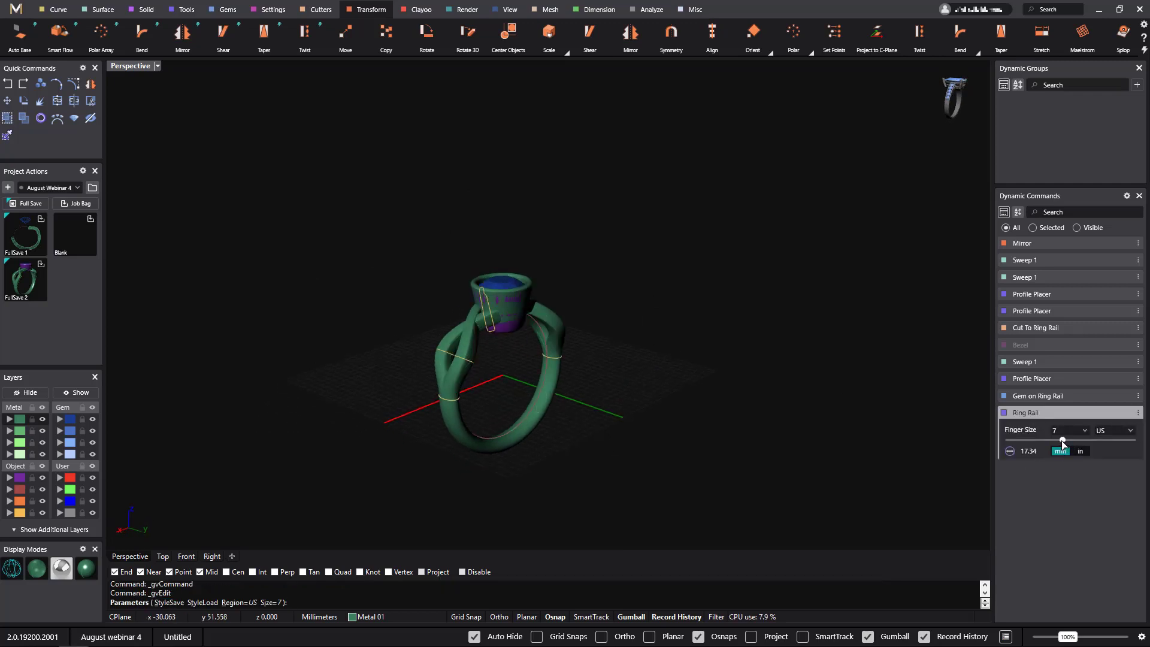
pyautogui.moveTo(1066, 442); pyautogui.dragTo(1096, 443)
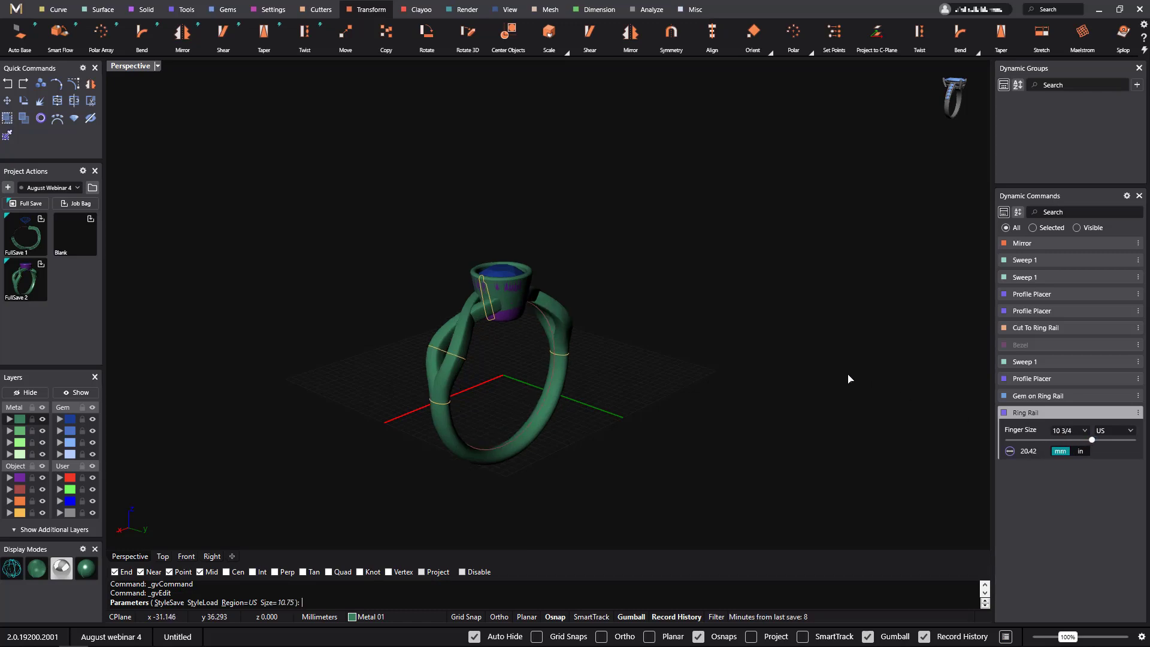
pyautogui.moveTo(717, 288); pyautogui.dragTo(757, 290, button='right')
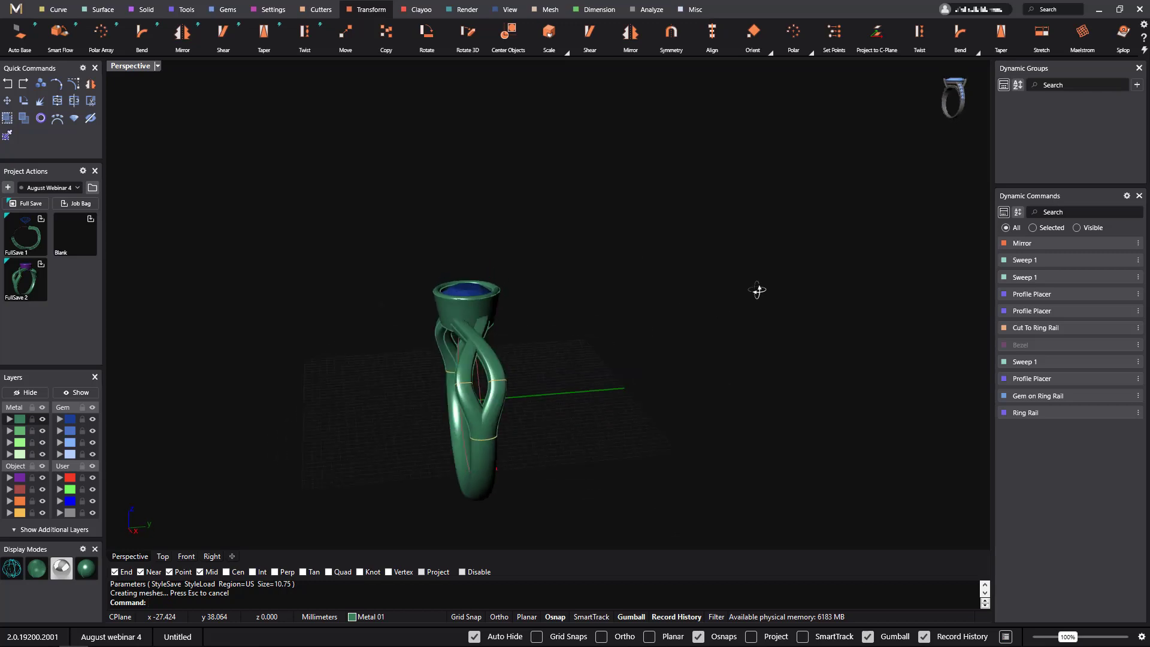
# Save the model over the existing CROSSOVER RING file in the WEBINAR 4 folder.
pyautogui.moveTo(619, 436); pyautogui.dragTo(522, 451, button='right')
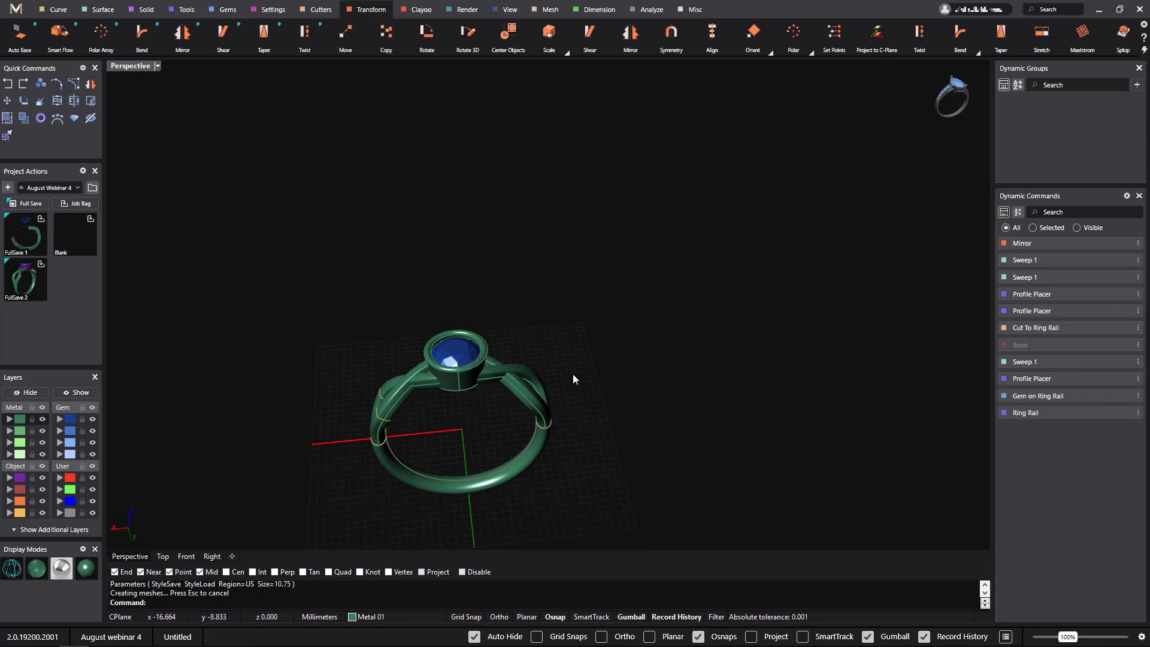
pyautogui.moveTo(583, 449); pyautogui.dragTo(680, 401, button='right')
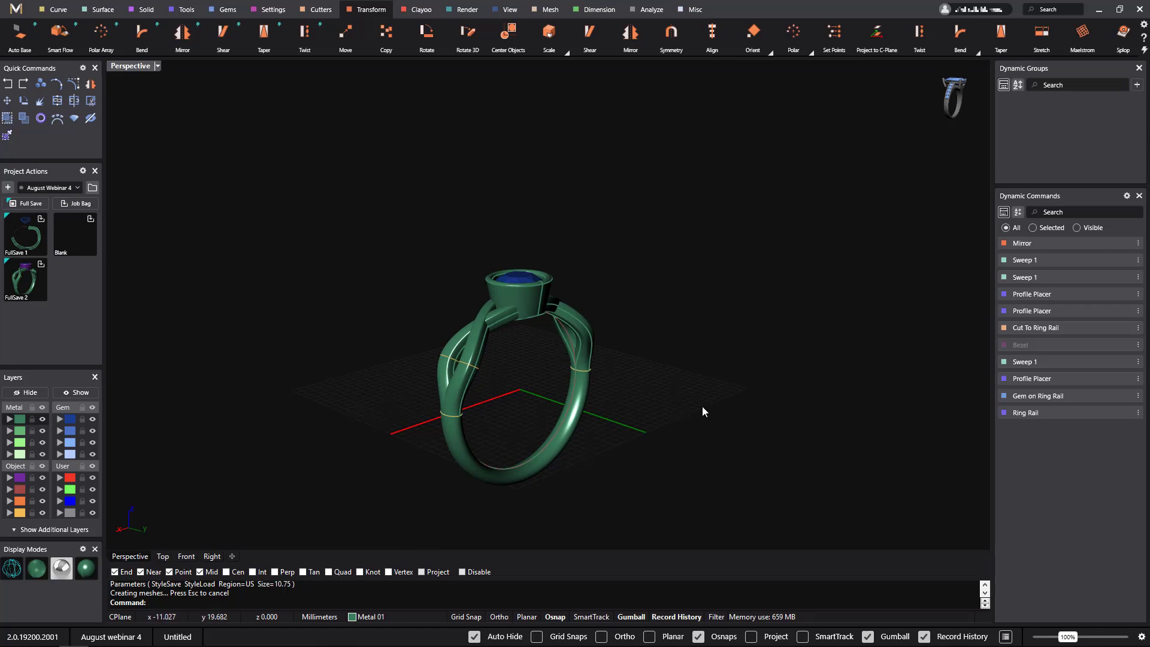
pyautogui.moveTo(703, 380); pyautogui.dragTo(666, 371, button='right')
pyautogui.scroll(5, 581, 336)
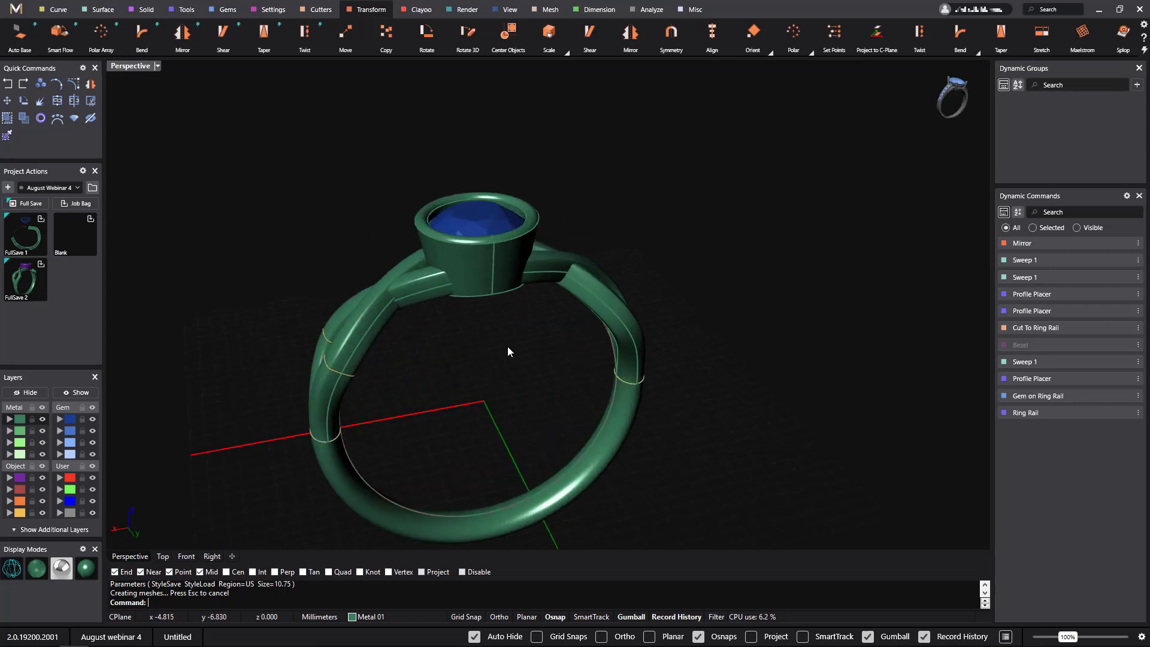
pyautogui.moveTo(508, 352); pyautogui.dragTo(598, 351, button='right')
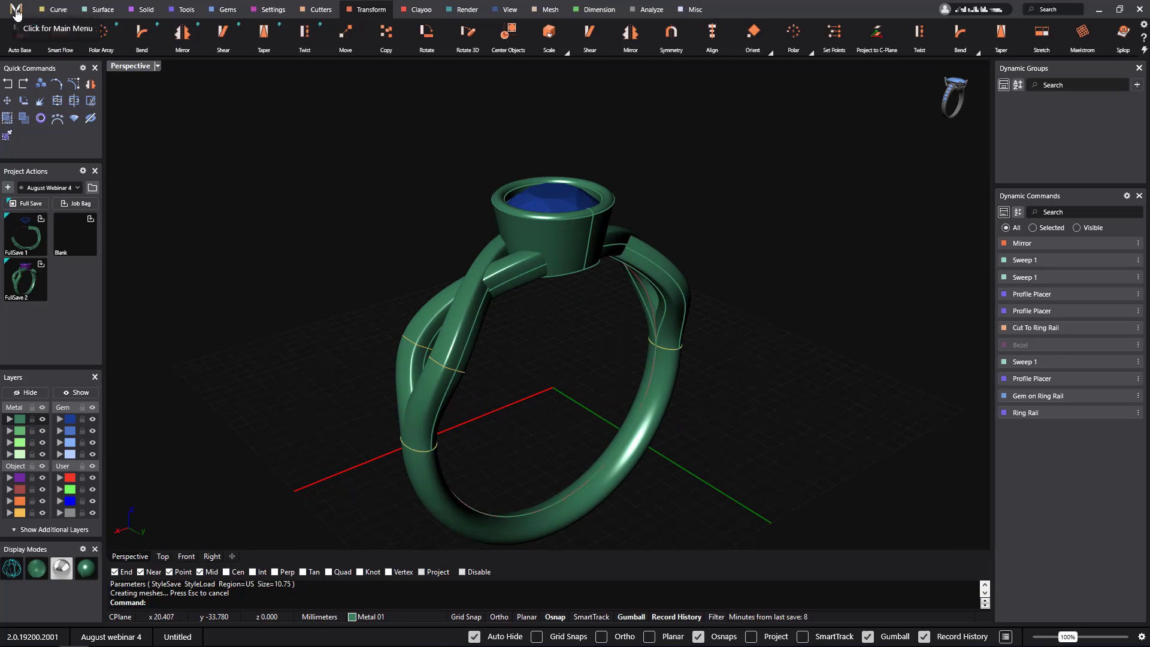
pyautogui.click(17, 11)
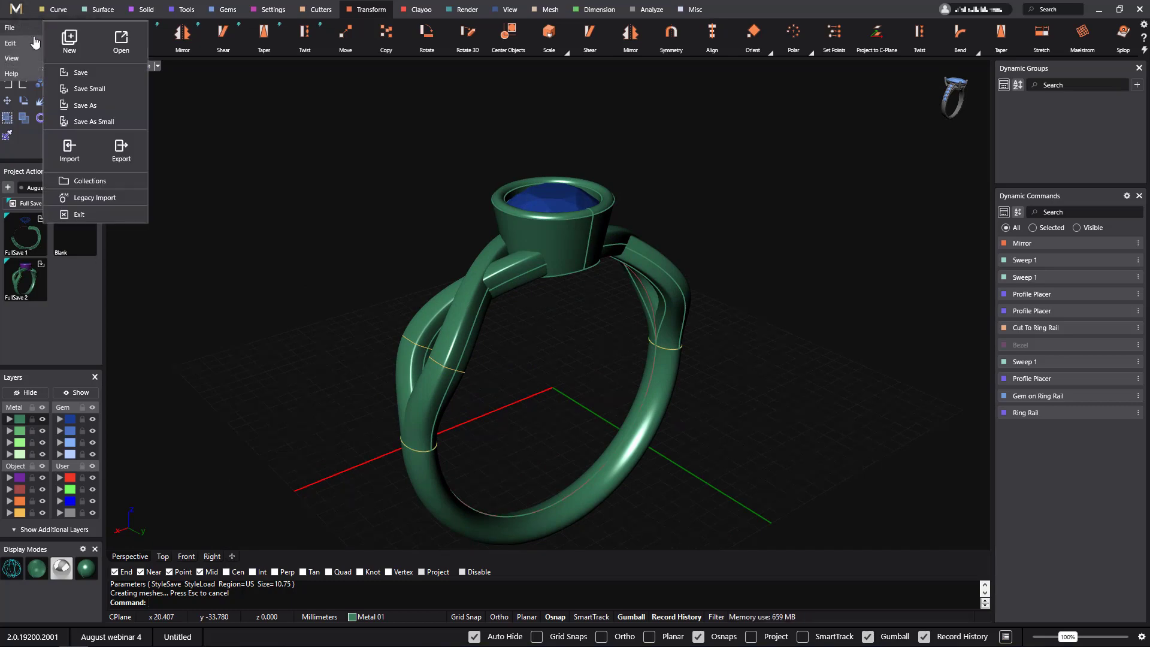
pyautogui.click(85, 105)
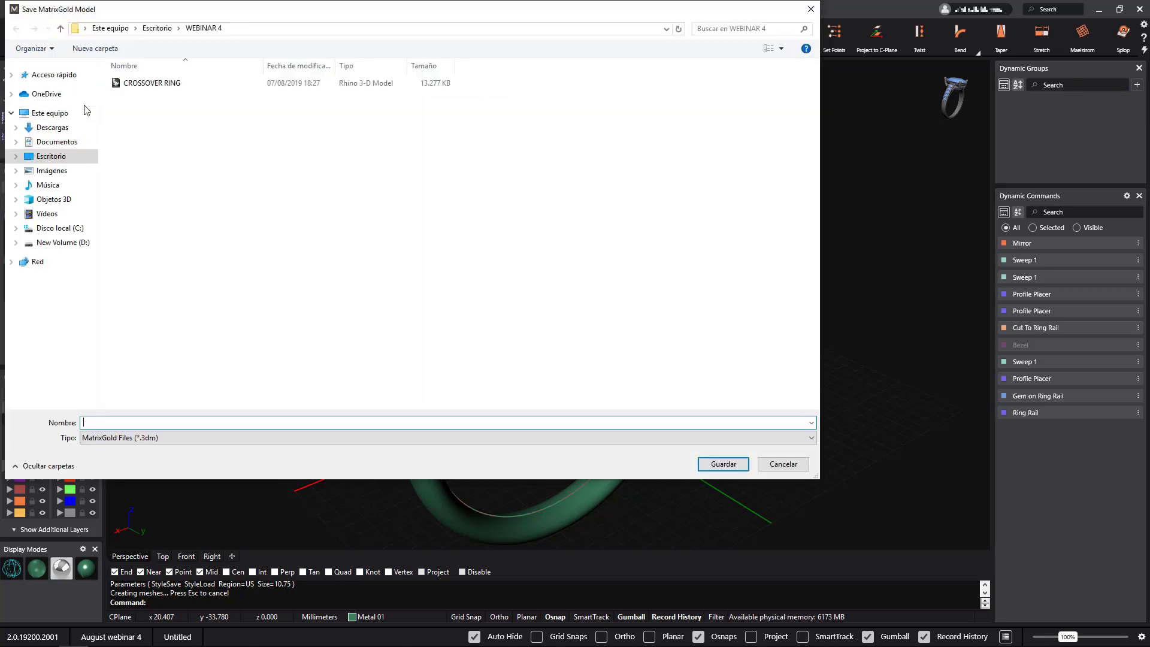
pyautogui.click(141, 87)
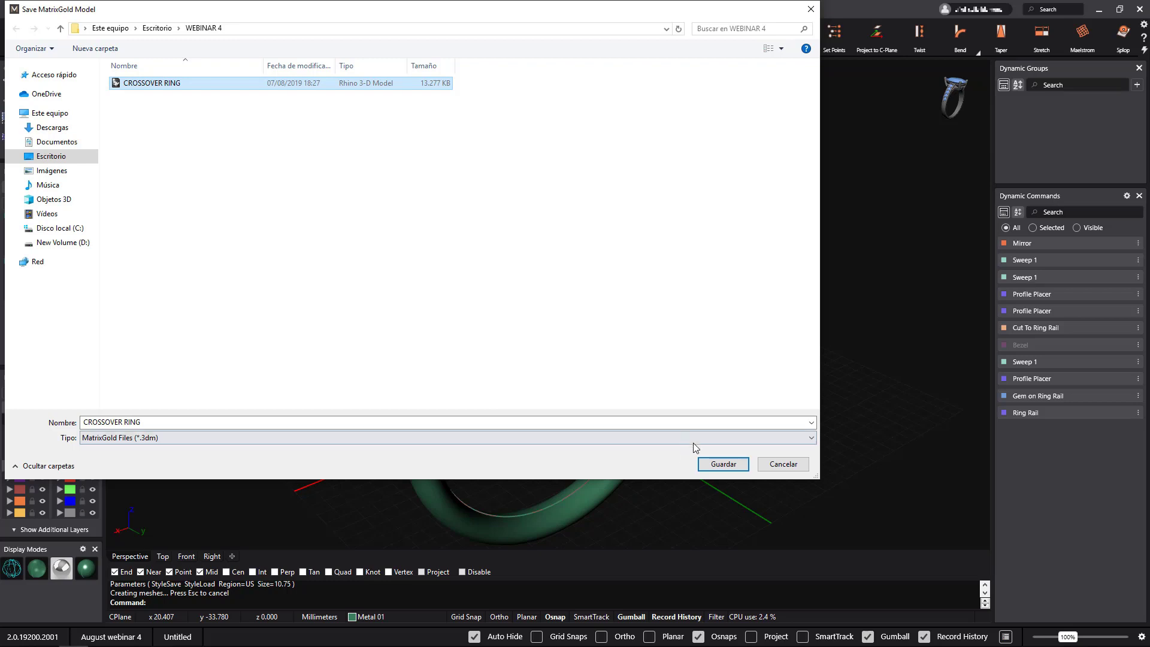
pyautogui.click(725, 465)
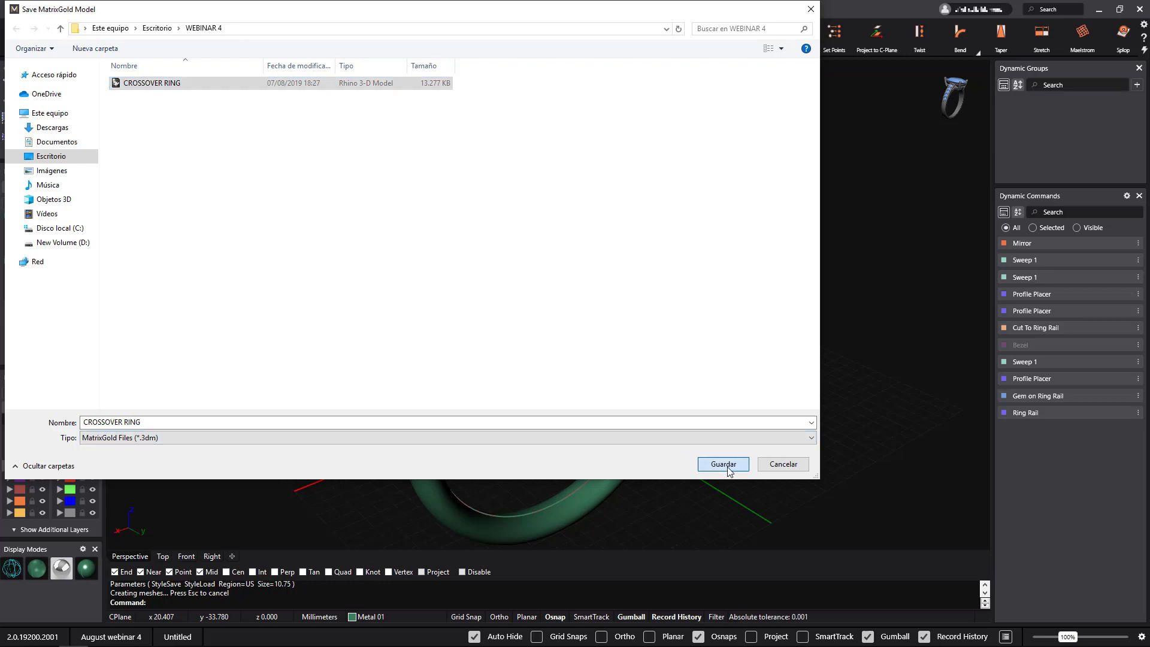
pyautogui.click(609, 370)
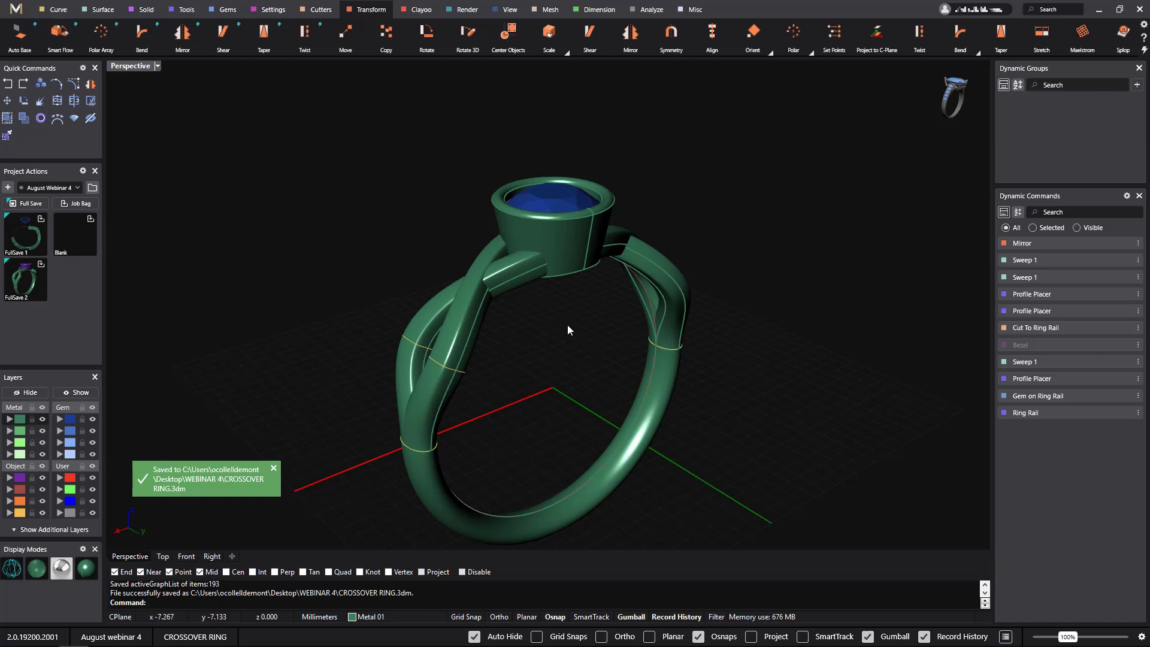
# Delete the cut bezel surrounding the diamond.
pyautogui.moveTo(566, 325); pyautogui.dragTo(509, 303, button='right')
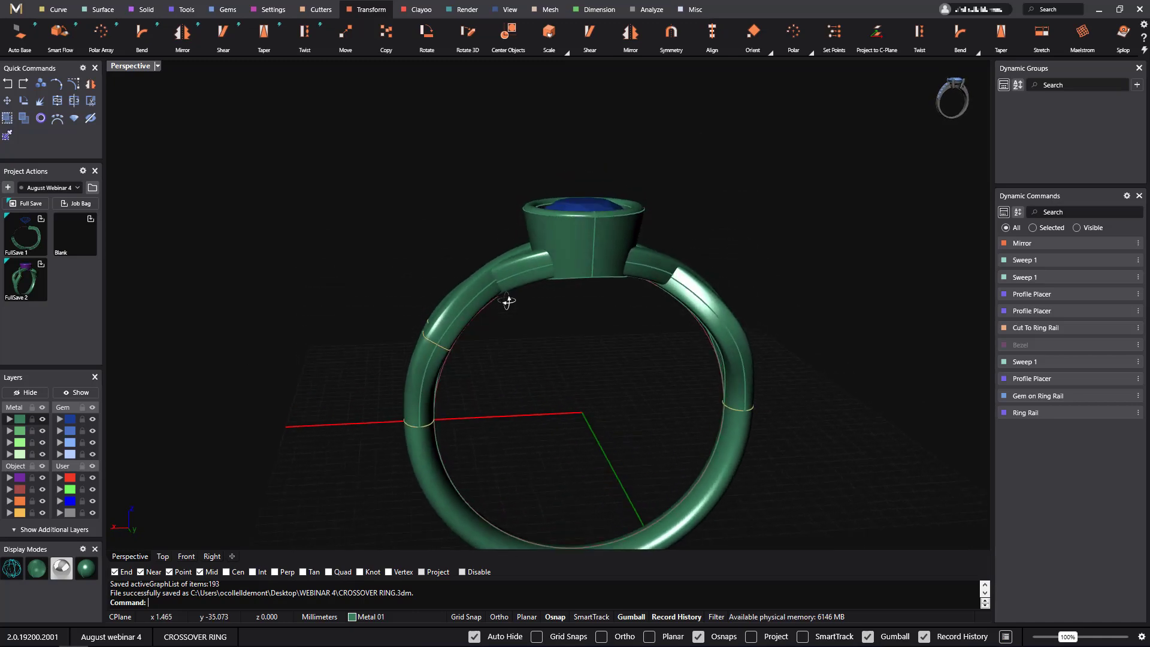
pyautogui.click(637, 220)
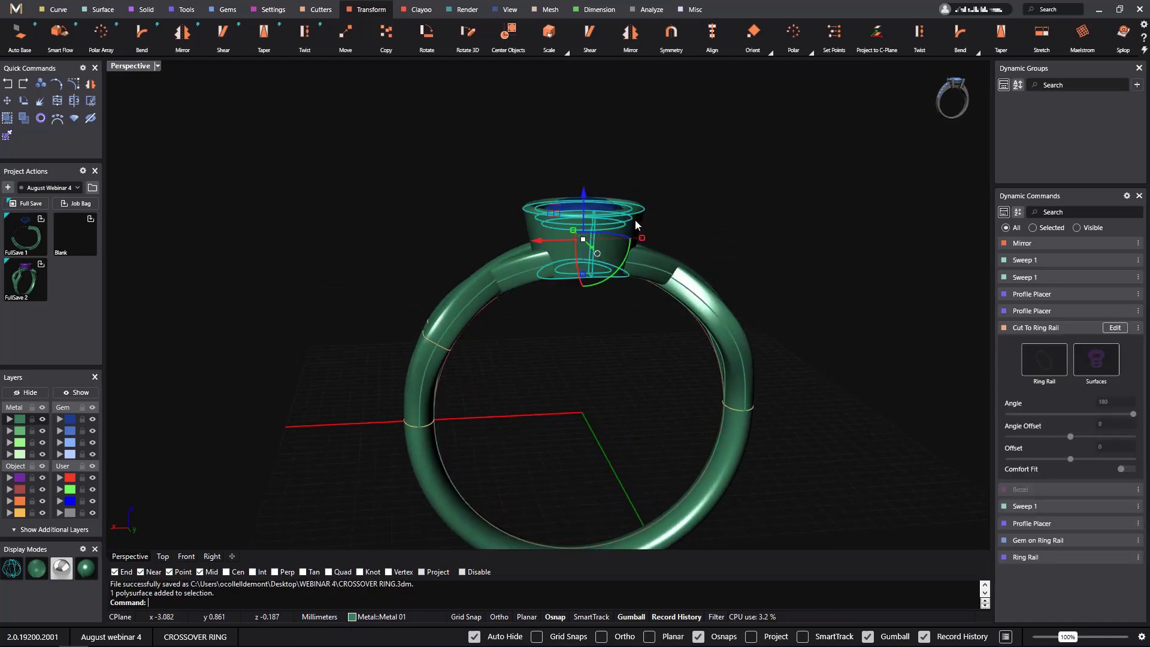
pyautogui.press('Delete')
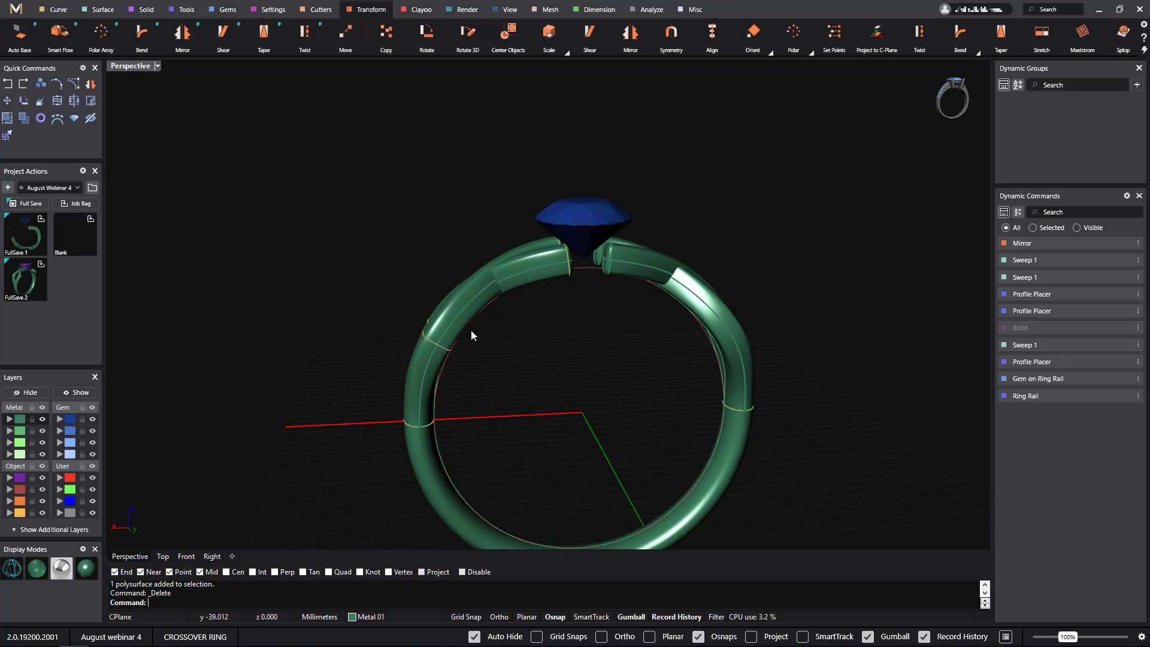
pyautogui.moveTo(470, 329); pyautogui.dragTo(469, 318, button='right')
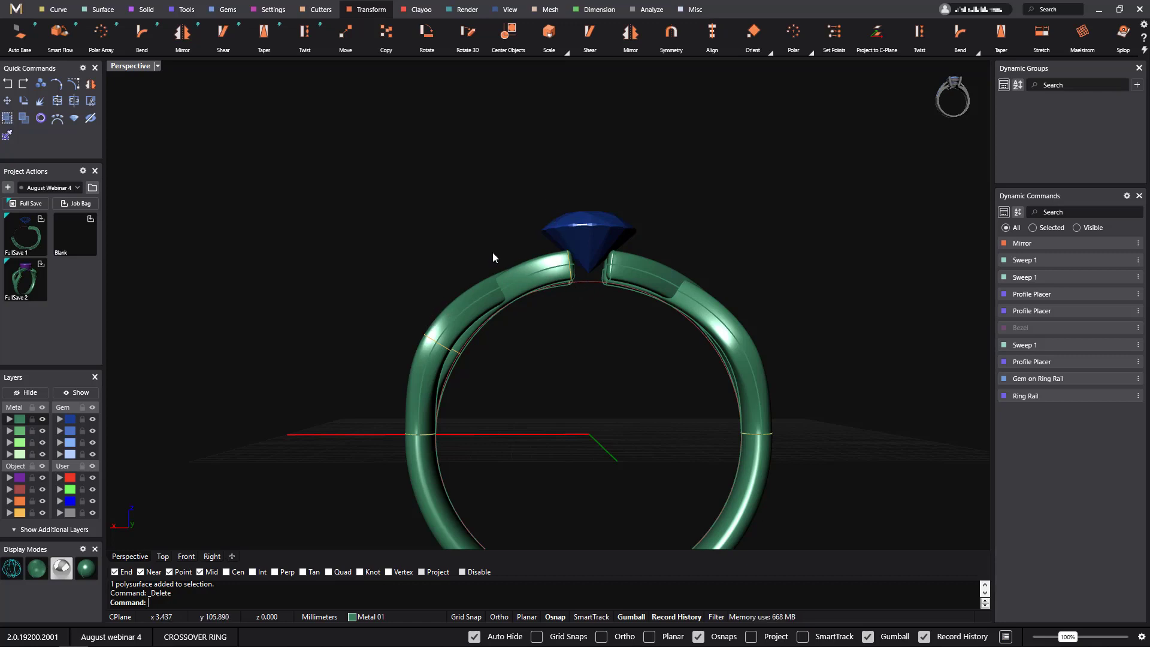
# Add a US size 7 cathedral ring rail with the bridge off and point on ring rail 0.15.
pyautogui.moveTo(313, 131); pyautogui.dragTo(440, 359, button='right')
pyautogui.moveTo(582, 477)
pyautogui.mouseDown(button='right')
pyautogui.moveTo(539, 447)
pyautogui.moveTo(550, 400)
pyautogui.moveTo(529, 460)
pyautogui.moveTo(577, 481)
pyautogui.mouseUp(button='right')
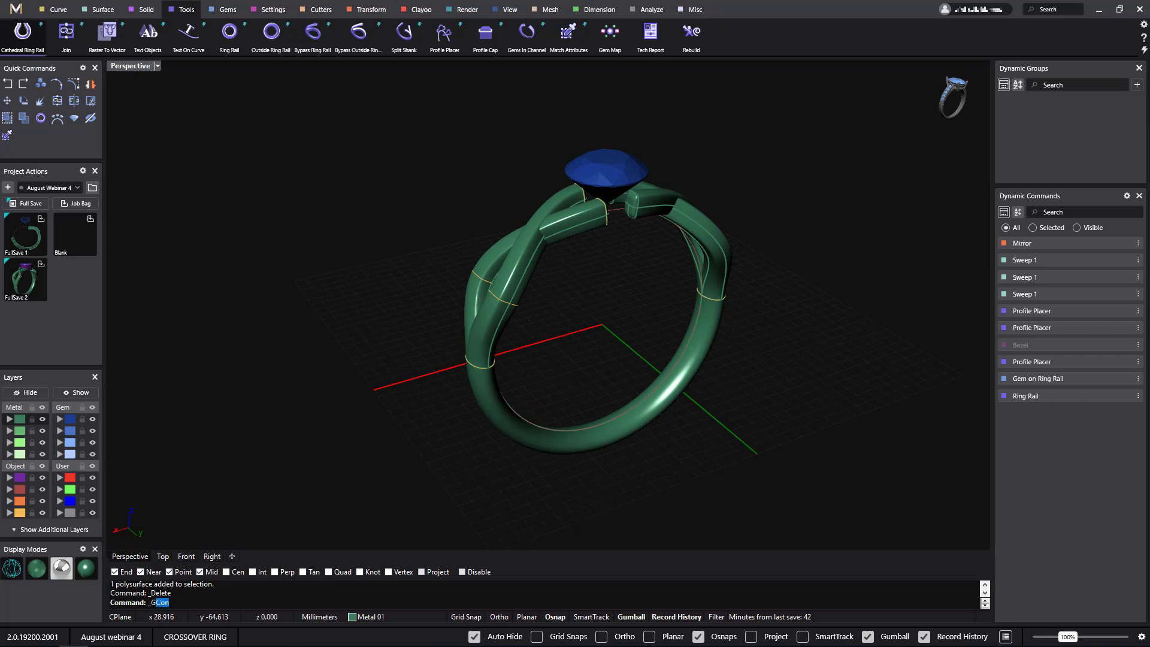
pyautogui.click(23, 37)
pyautogui.moveTo(705, 365); pyautogui.dragTo(551, 325, button='right')
pyautogui.rightClick(643, 341)
pyautogui.scroll(4, 606, 326)
pyautogui.scroll(-4, 545, 293)
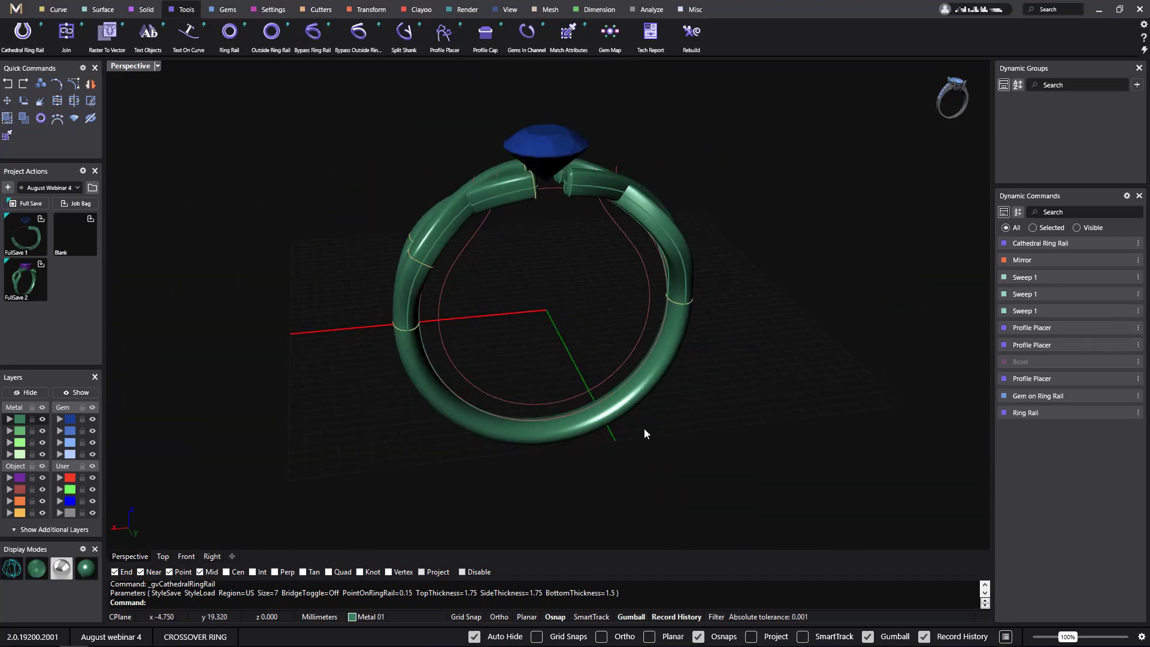
# Reassign the half shank's Profile Placer to the cathedral ring rail curve, with a profile at position about 0.61, and finish the edit.
pyautogui.moveTo(644, 429); pyautogui.dragTo(637, 360, button='right')
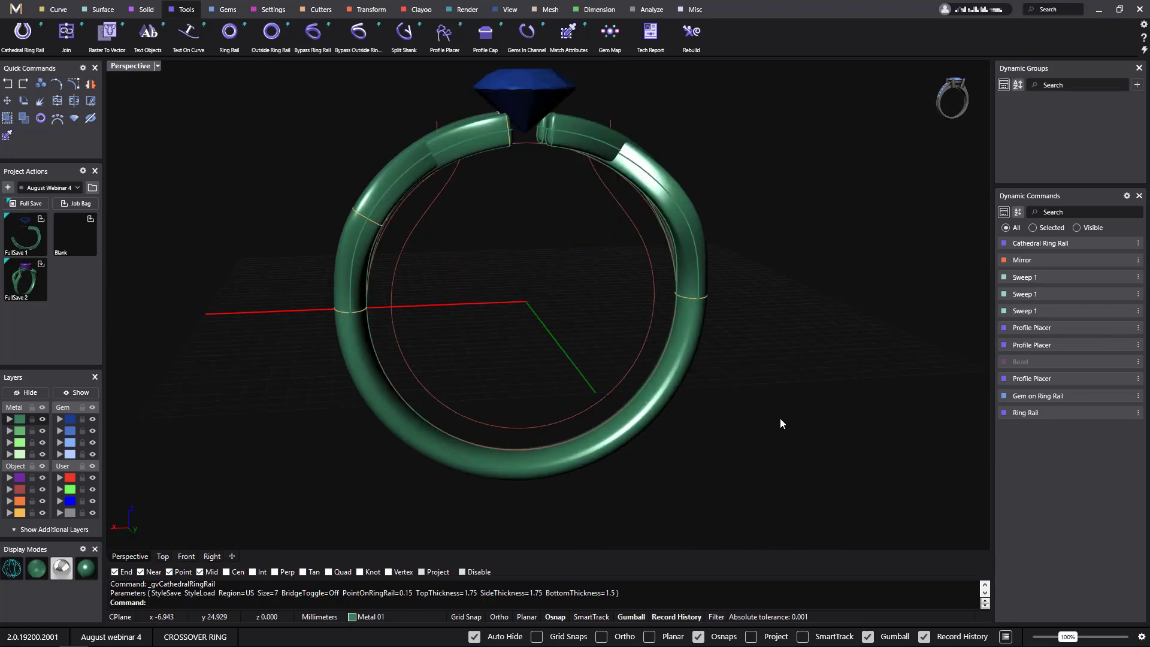
pyautogui.moveTo(771, 429); pyautogui.dragTo(789, 434, button='right')
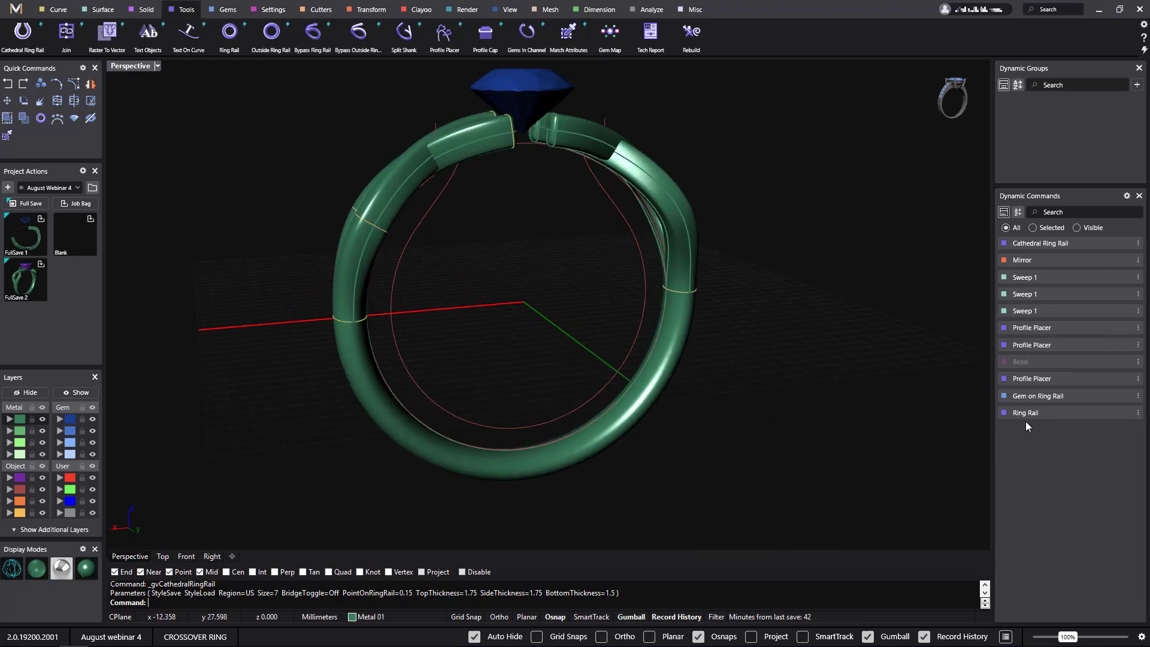
pyautogui.moveTo(1110, 386)
pyautogui.click(1112, 380)
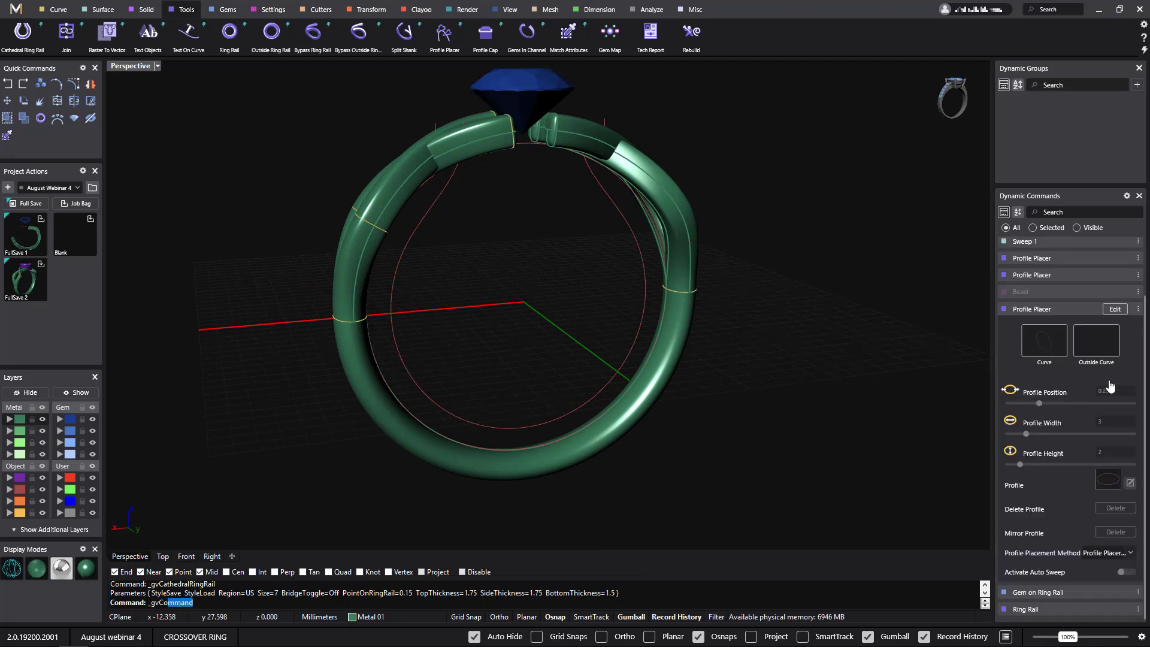
pyautogui.click(1037, 344)
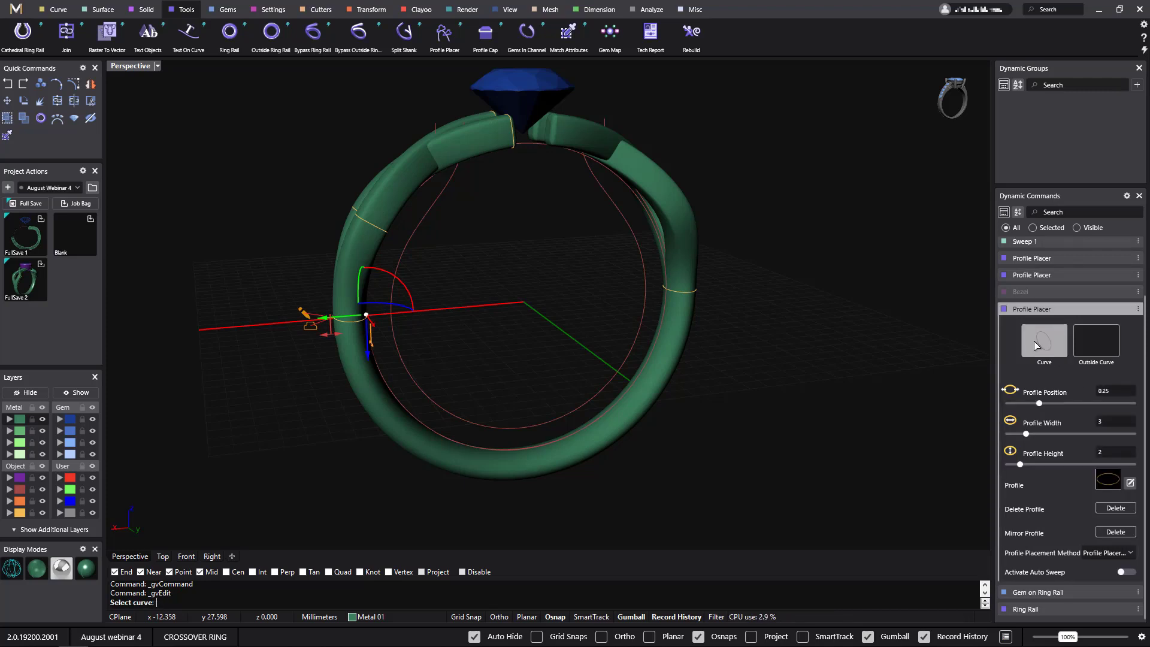
pyautogui.click(597, 396)
pyautogui.click(597, 394)
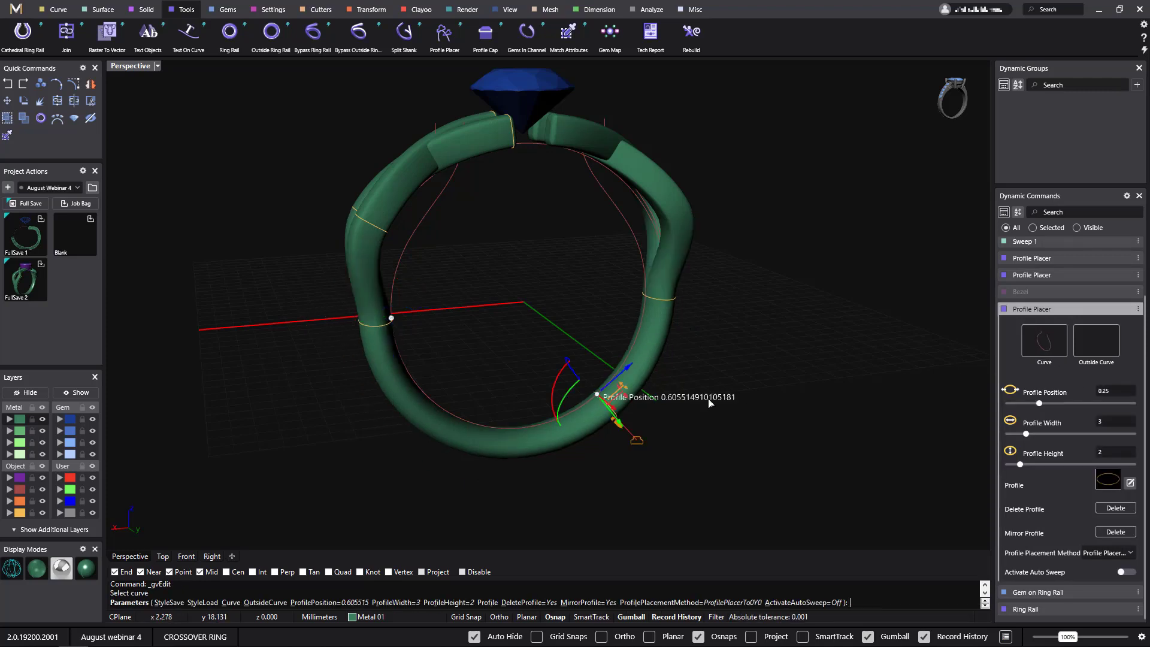
pyautogui.rightClick(847, 391)
# Reassign the first arm's Profile Placer to the cathedral ring rail curve and finish the edit.
pyautogui.moveTo(848, 385); pyautogui.dragTo(679, 393, button='right')
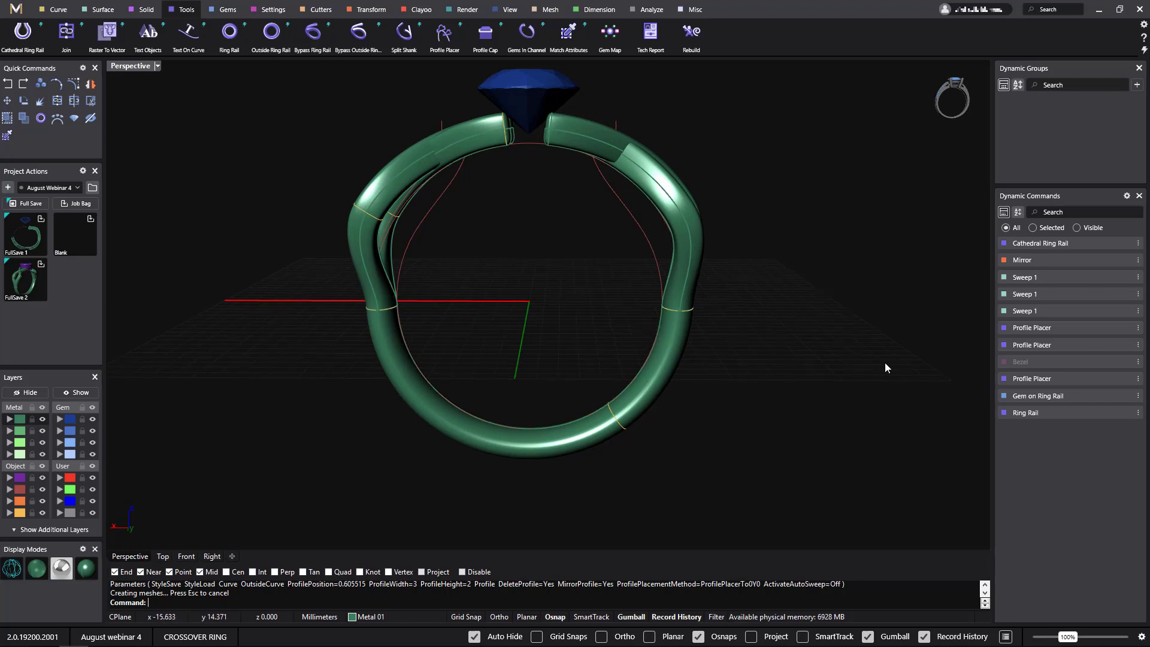
pyautogui.moveTo(841, 425); pyautogui.dragTo(820, 448, button='right')
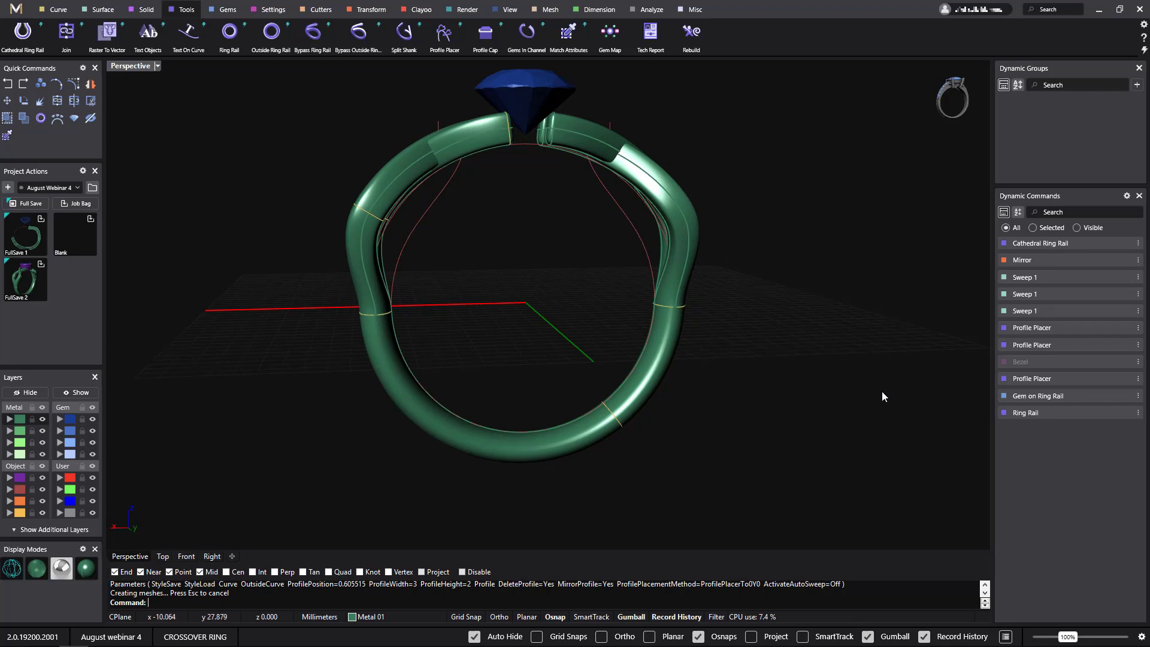
pyautogui.keyDown('shift'); pyautogui.moveTo(869, 359); pyautogui.dragTo(853, 381, button='right'); pyautogui.keyUp('shift')
pyautogui.moveTo(1118, 354)
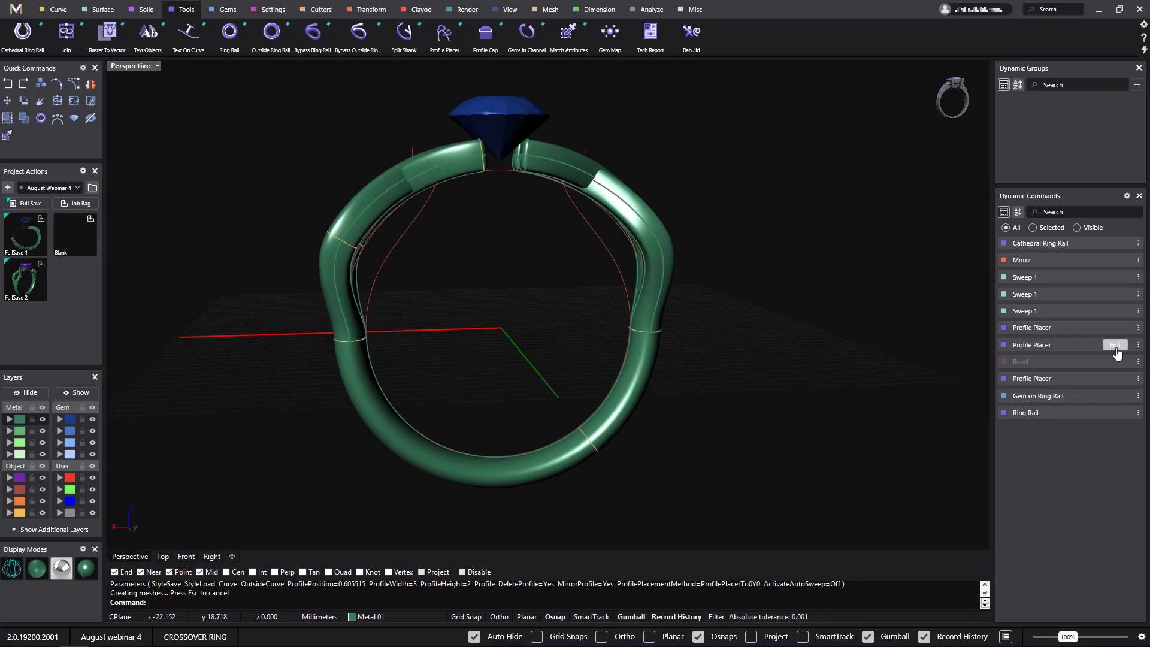
pyautogui.click(1115, 347)
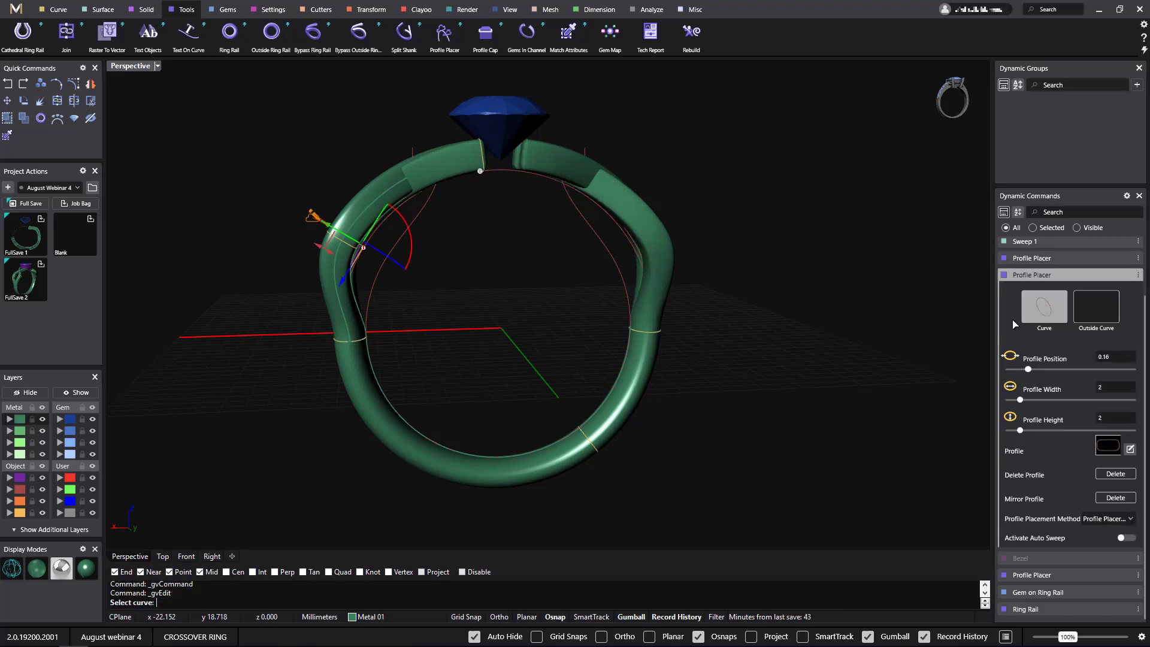
pyautogui.click(372, 291)
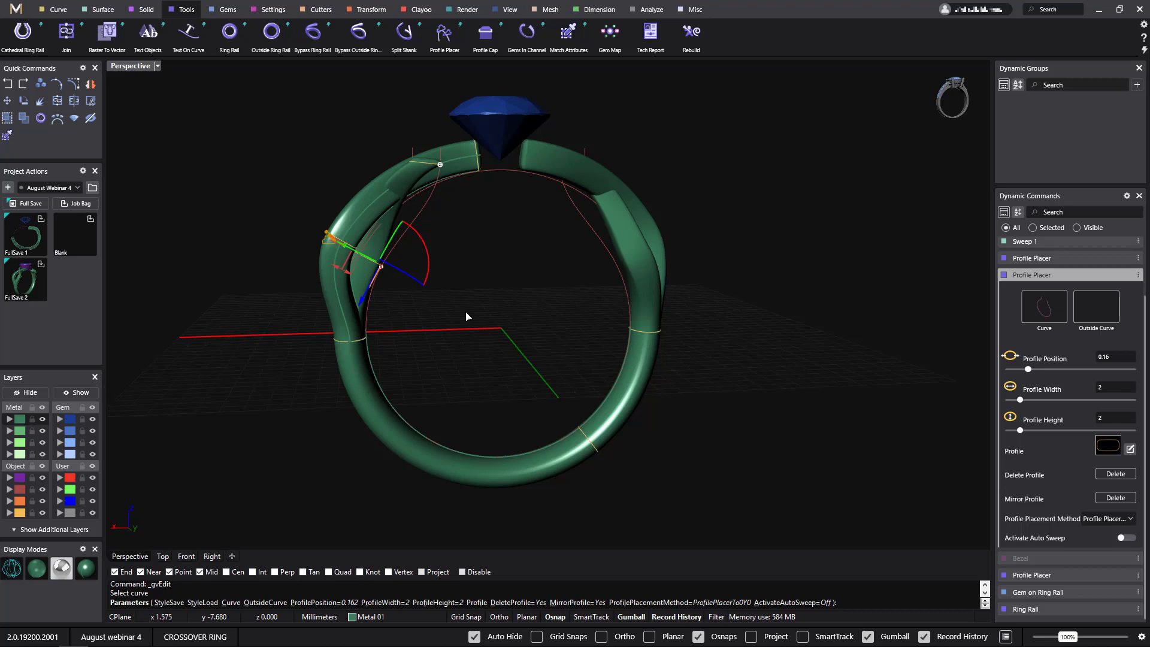
pyautogui.rightClick(468, 317)
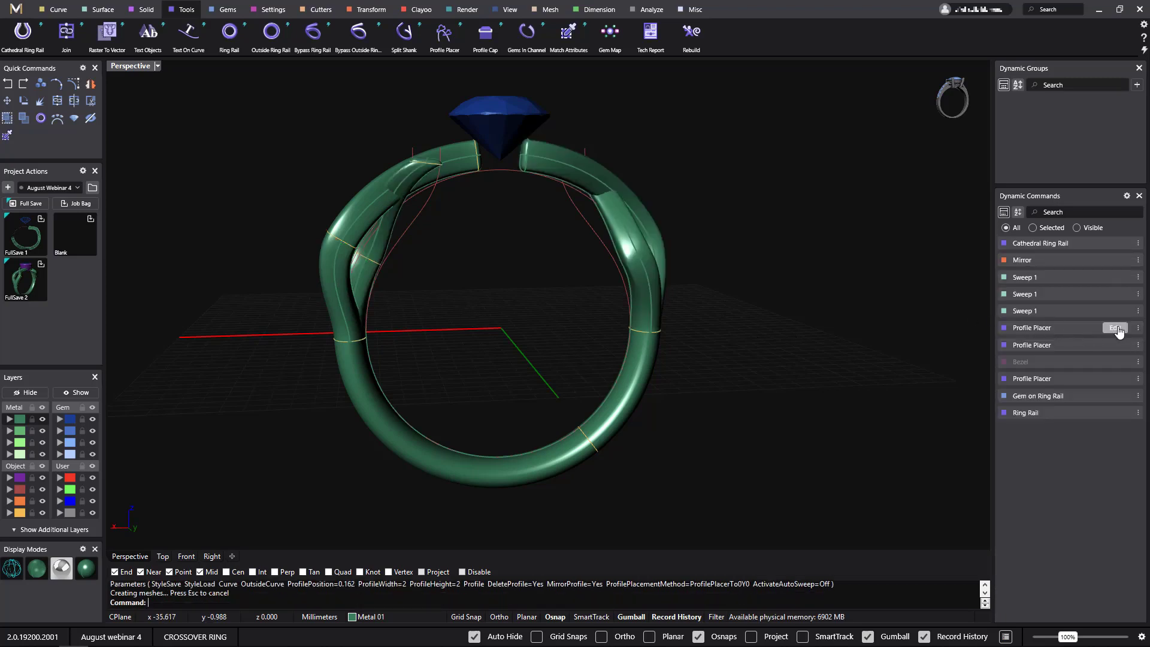
# Reassign the second arm's Profile Placer to the cathedral ring rail curve, with a profile at position about 0.16, and finish the edit.
pyautogui.click(1117, 329)
pyautogui.click(1043, 296)
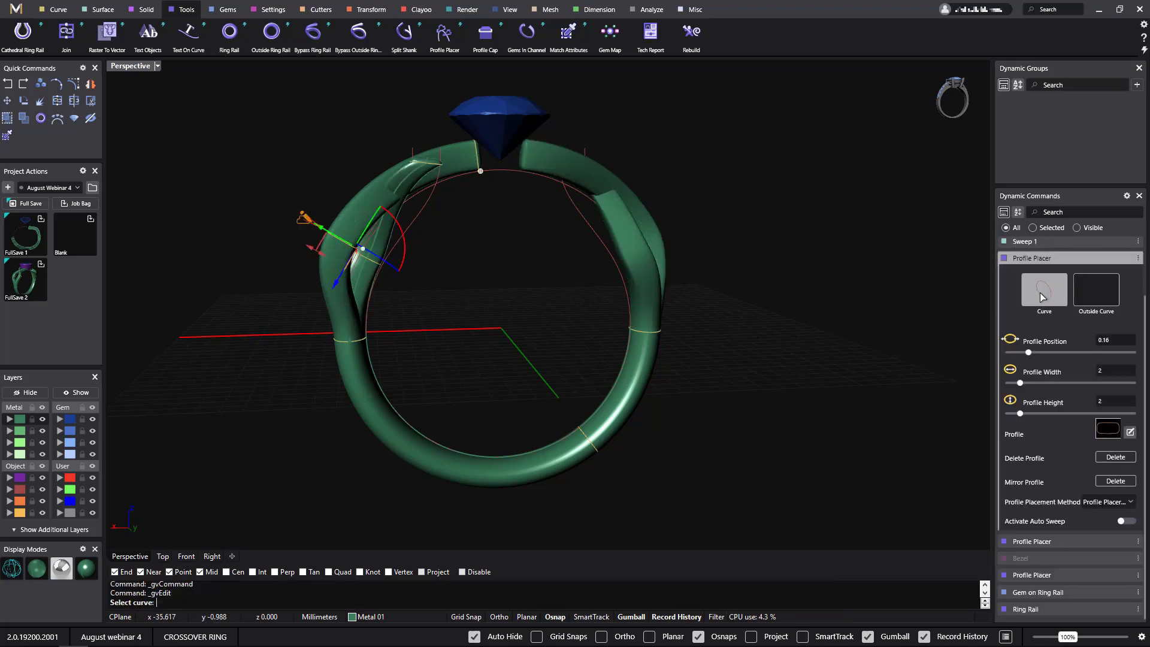
pyautogui.scroll(3, 367, 287)
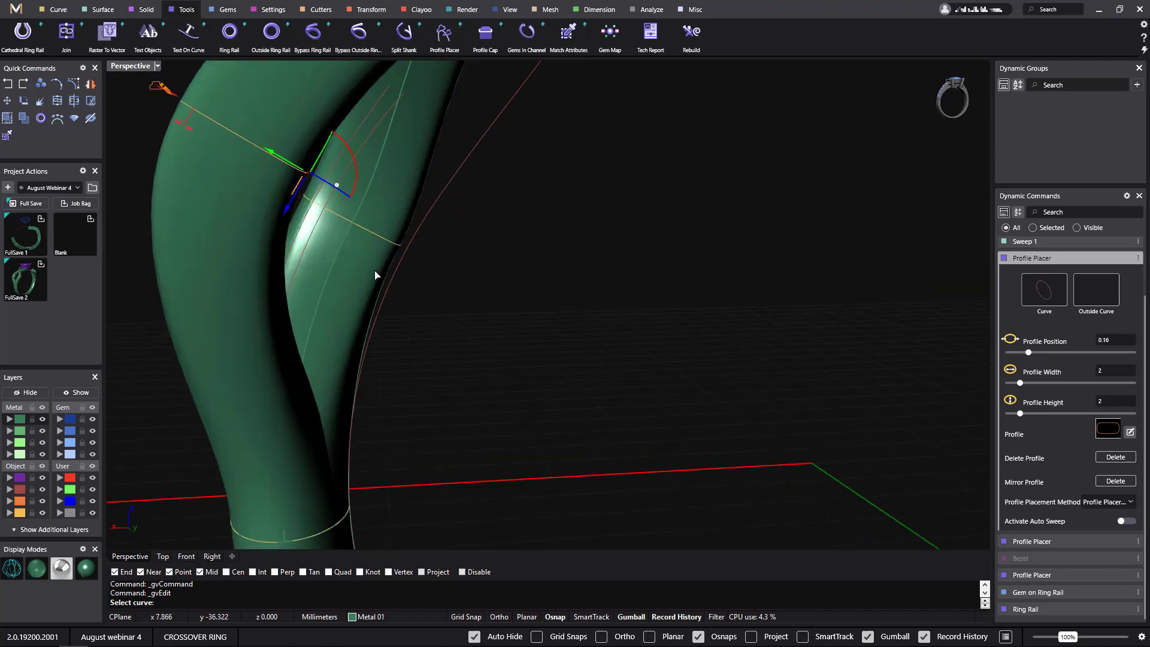
pyautogui.click(409, 246)
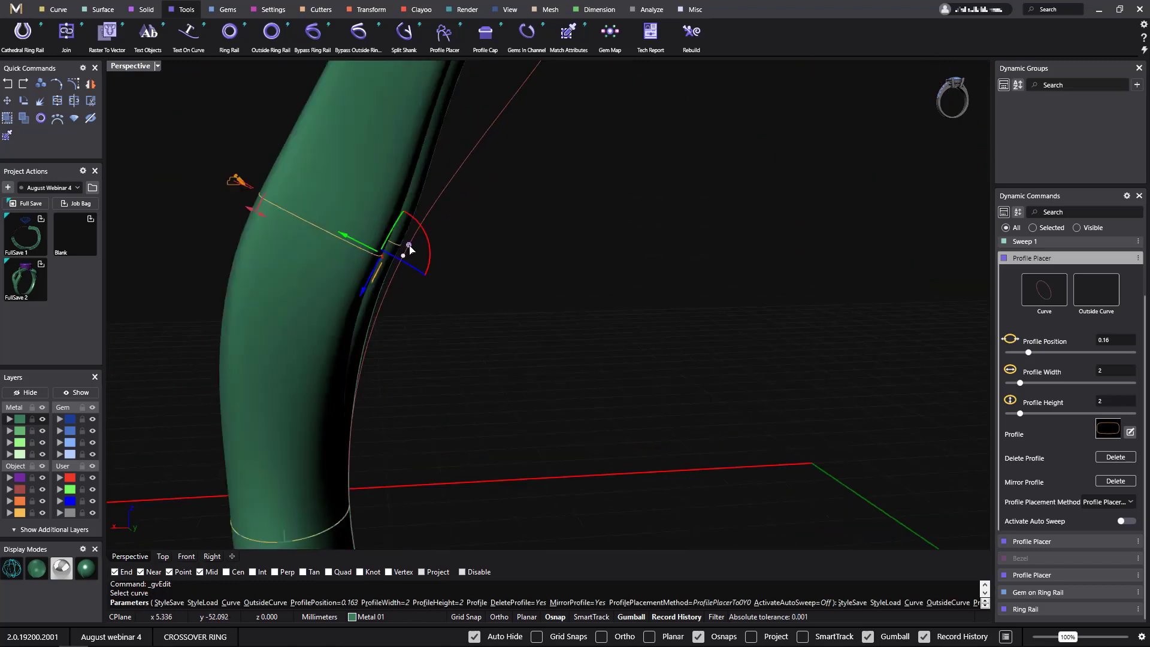
pyautogui.moveTo(491, 303); pyautogui.dragTo(694, 343, button='right')
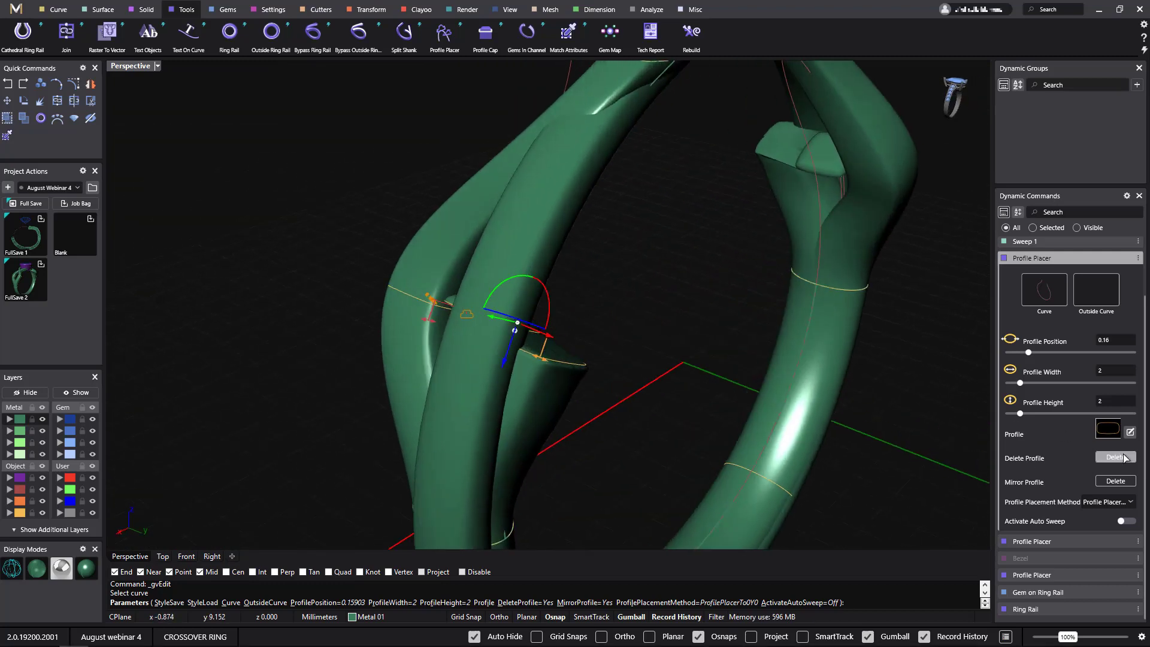
pyautogui.moveTo(617, 345); pyautogui.dragTo(585, 311, button='right')
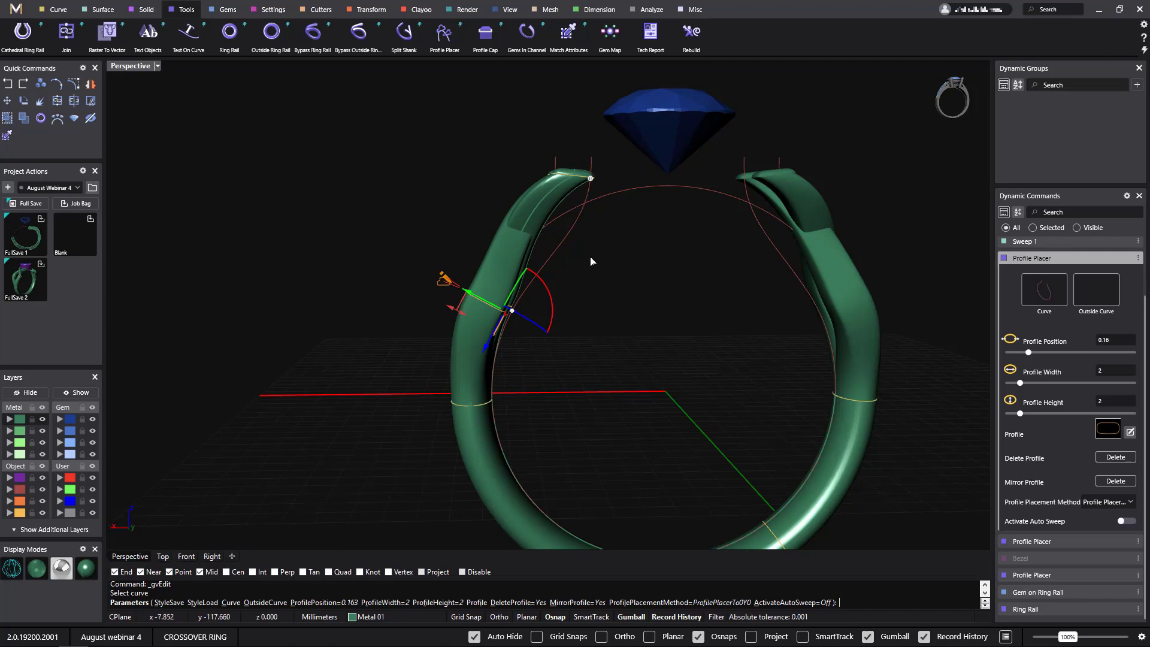
pyautogui.press('Return')
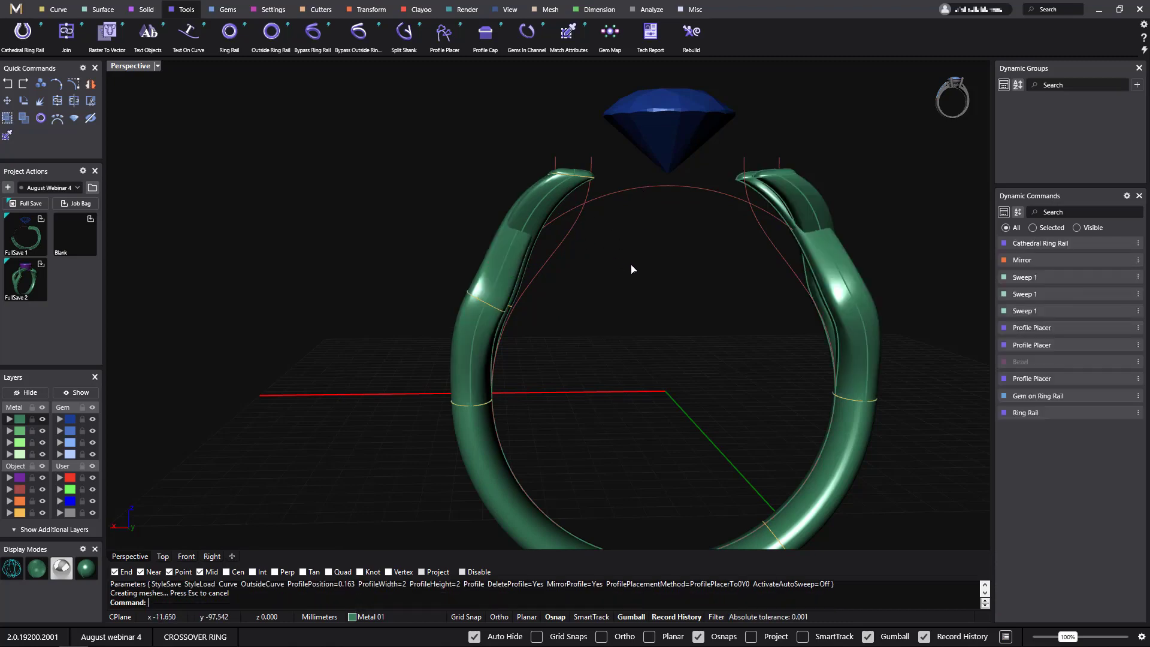
# Change the rail of the lower half shank's Sweep 1 to the cathedral ring rail curve and finish the edit.
pyautogui.moveTo(624, 303); pyautogui.dragTo(540, 281, button='right')
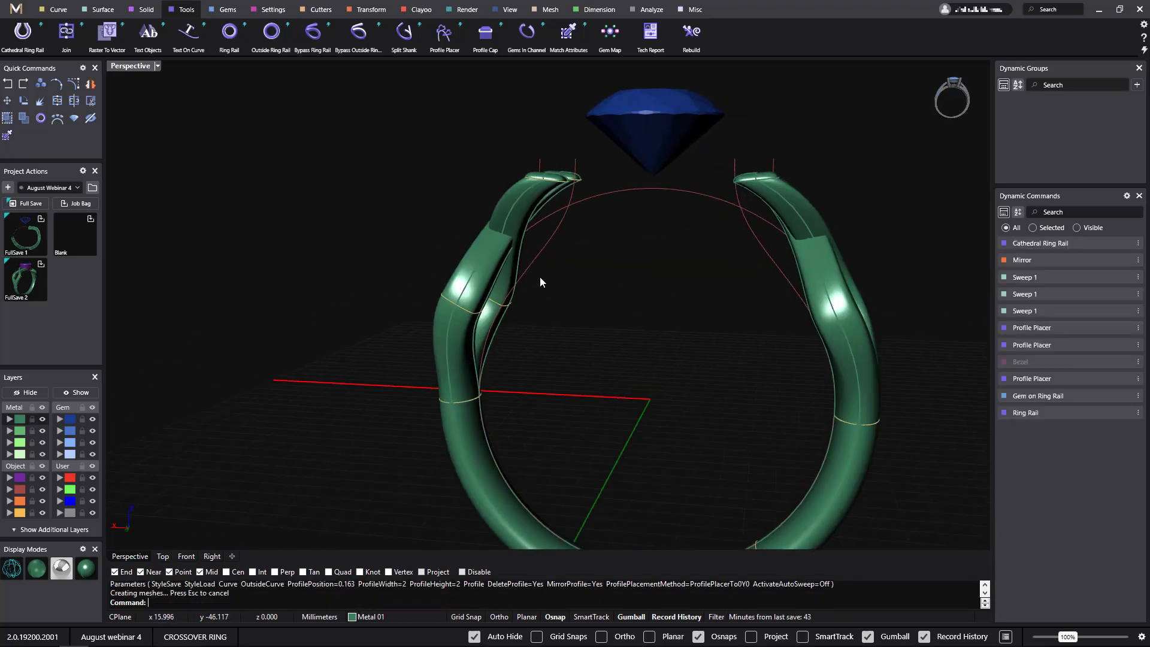
pyautogui.moveTo(1049, 317)
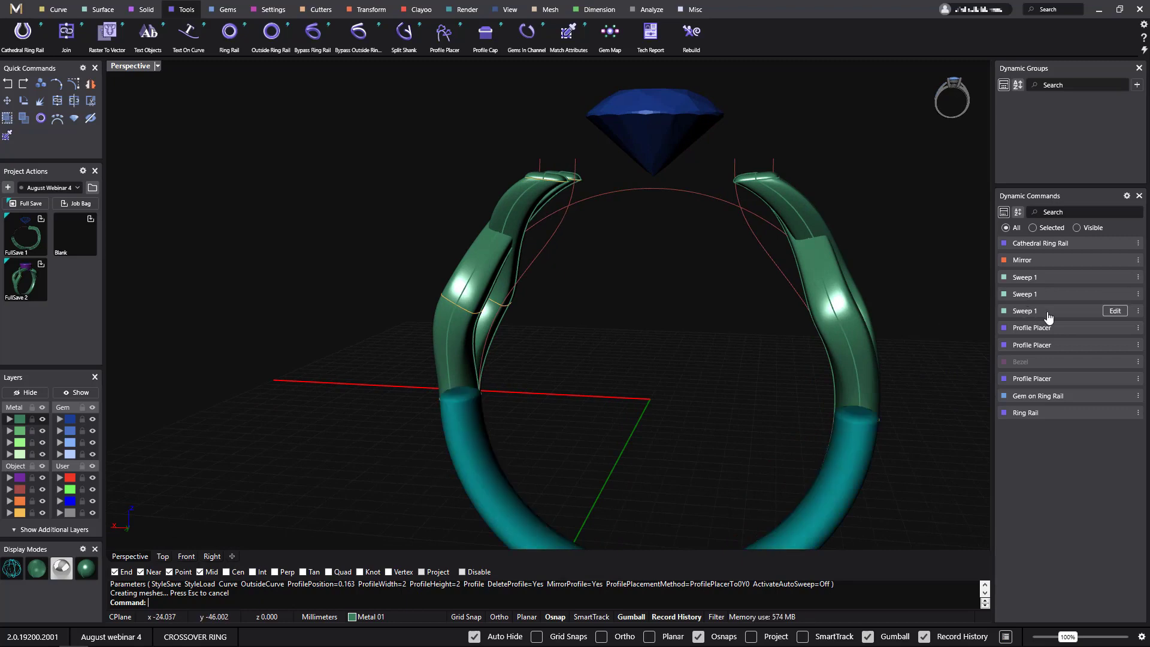
pyautogui.click(1105, 312)
pyautogui.click(1045, 347)
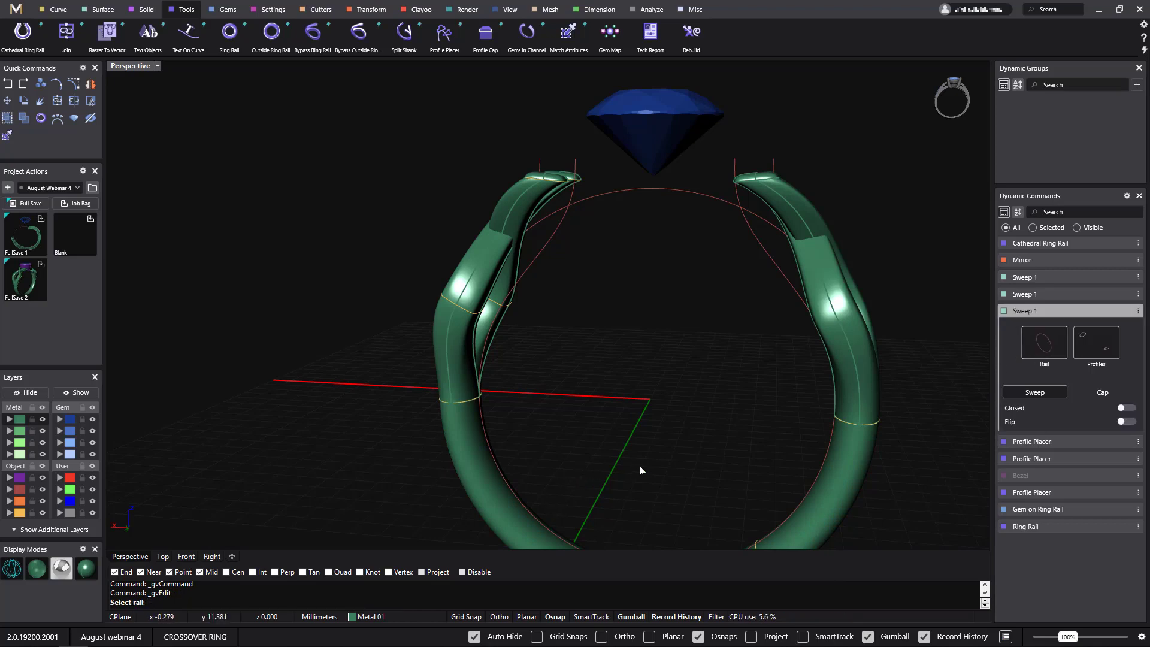
pyautogui.moveTo(742, 465); pyautogui.dragTo(698, 376, button='right')
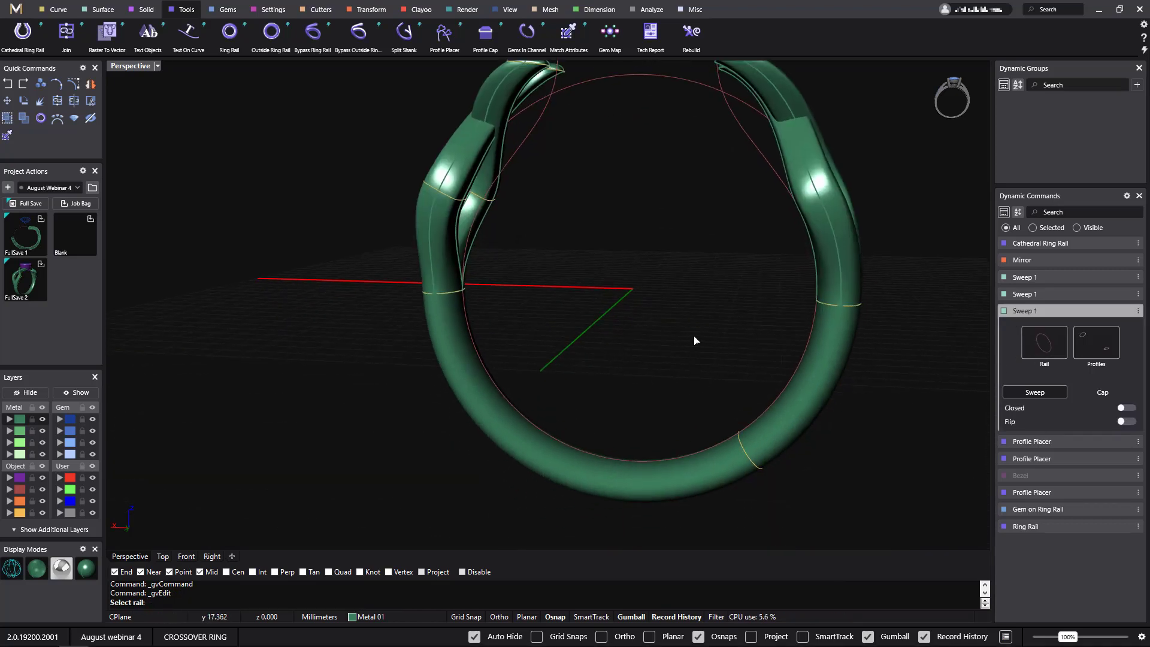
pyautogui.click(520, 155)
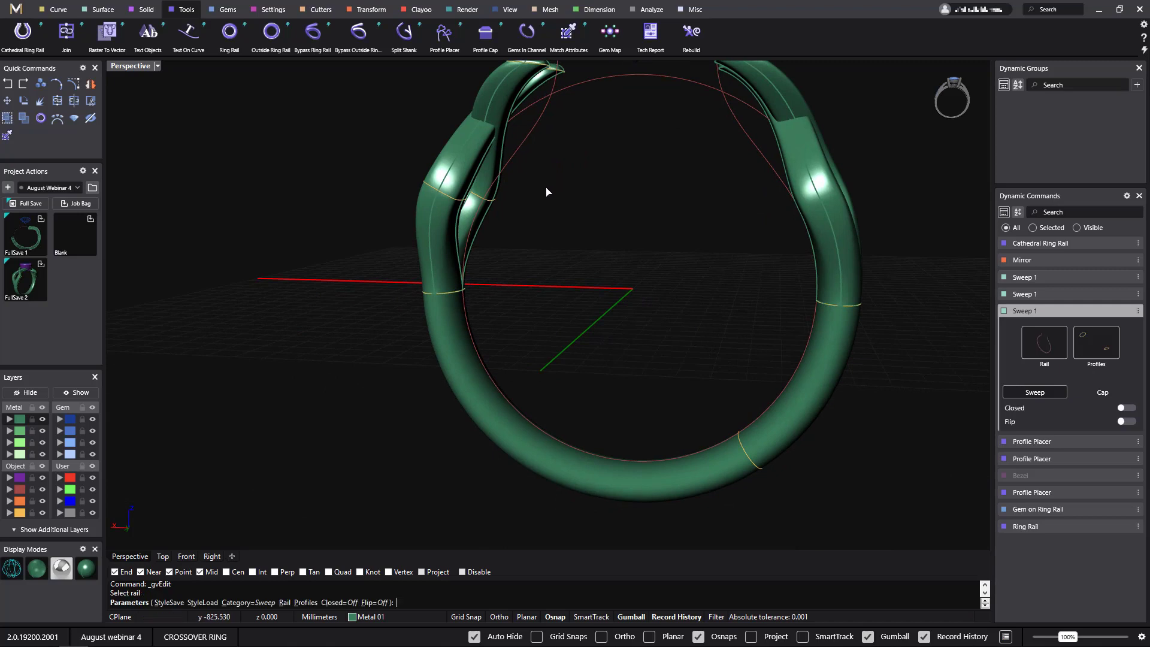
pyautogui.rightClick(647, 294)
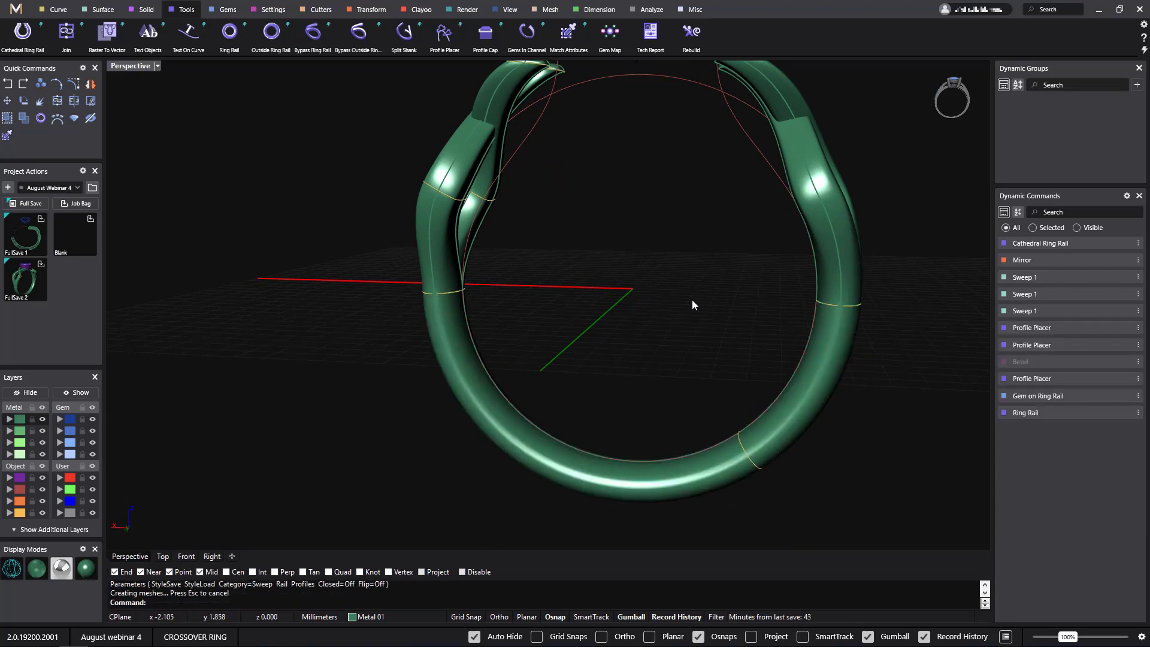
# Change the rail of the first crossing arm's Sweep 1 to the cathedral ring rail curve and finish the edit.
pyautogui.click(1115, 294)
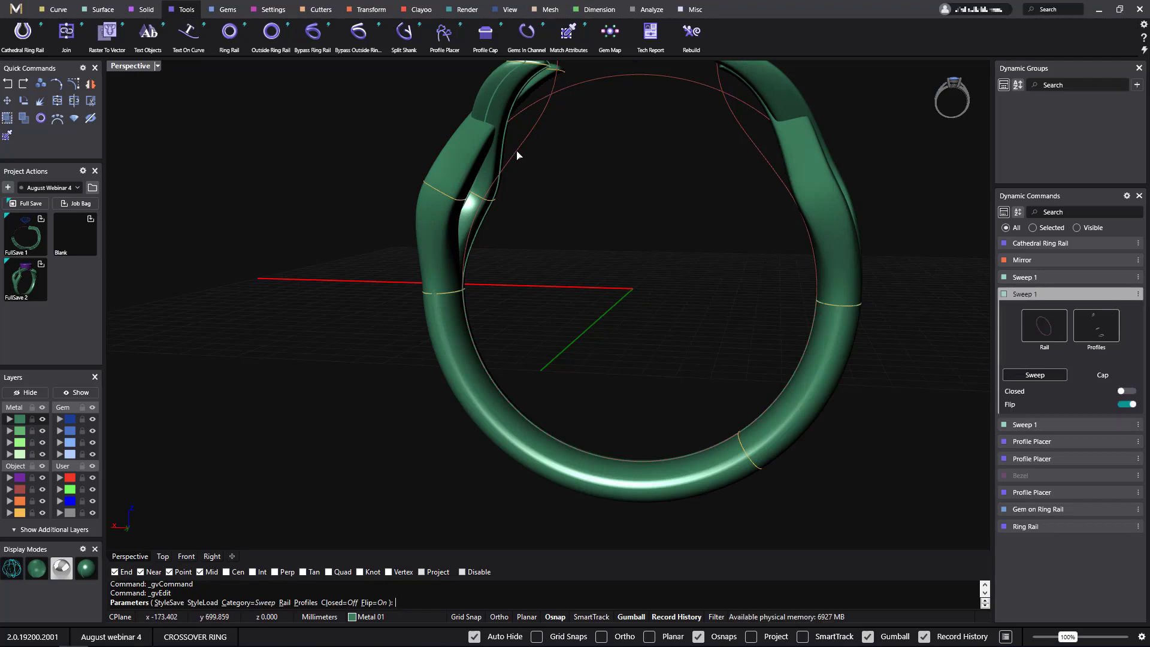
pyautogui.click(1037, 326)
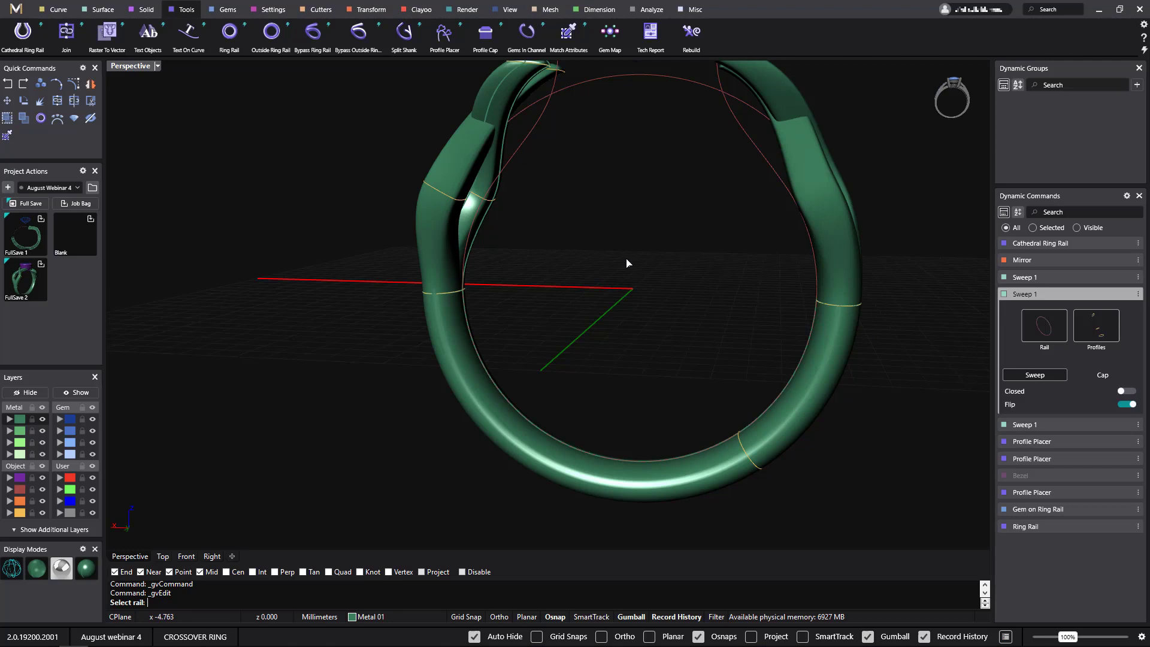
pyautogui.click(509, 169)
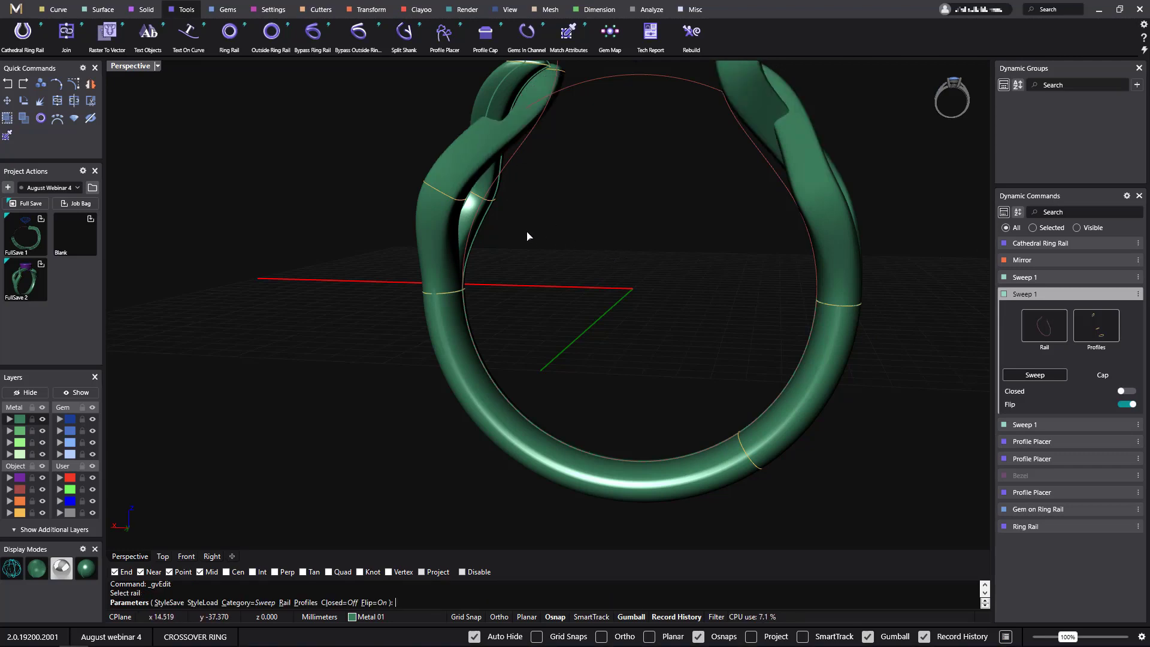
pyautogui.press('Return')
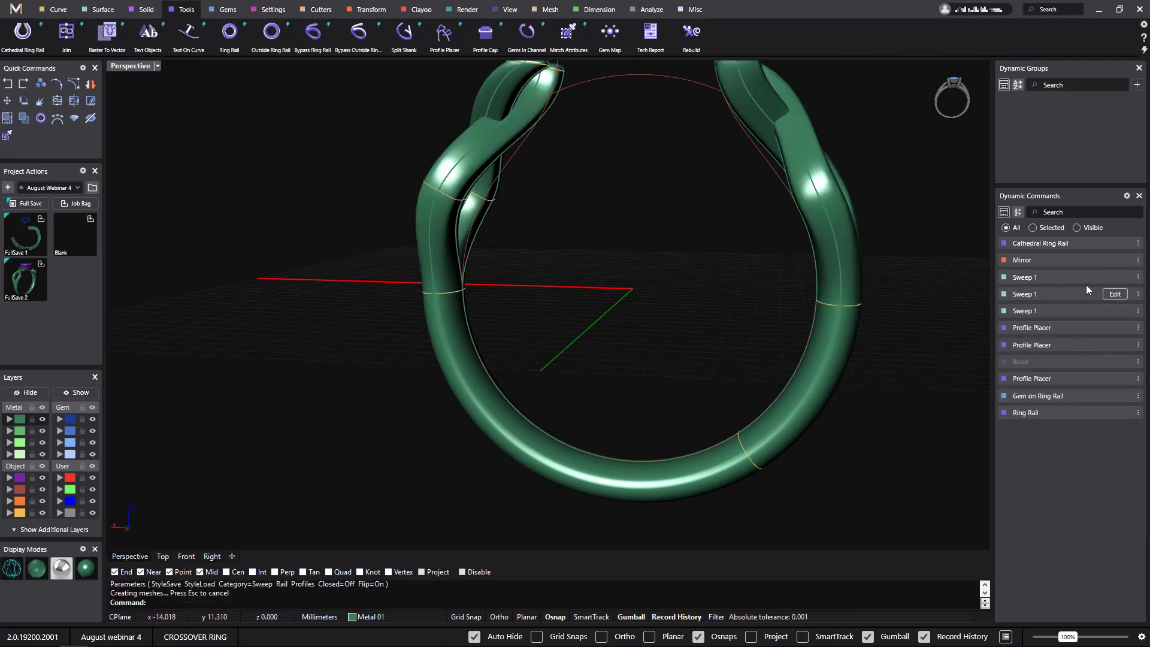
# Change the rail of the second crossing arm's Sweep 1 to the cathedral ring rail curve and finish the edit.
pyautogui.click(1114, 278)
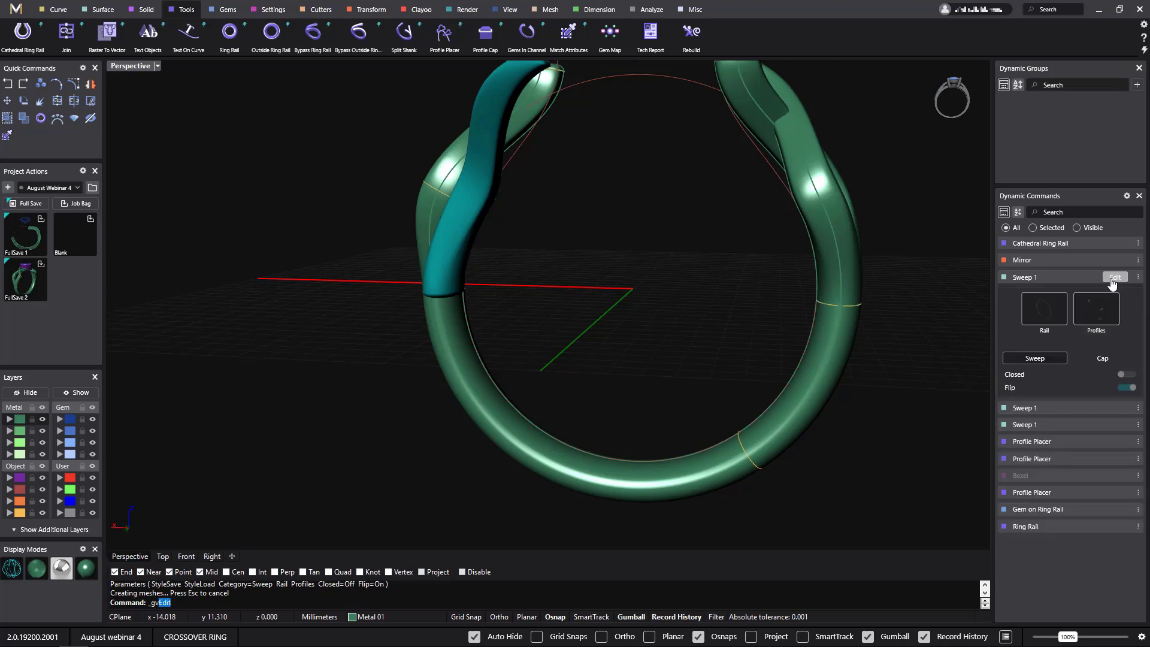
pyautogui.click(1049, 308)
pyautogui.click(509, 168)
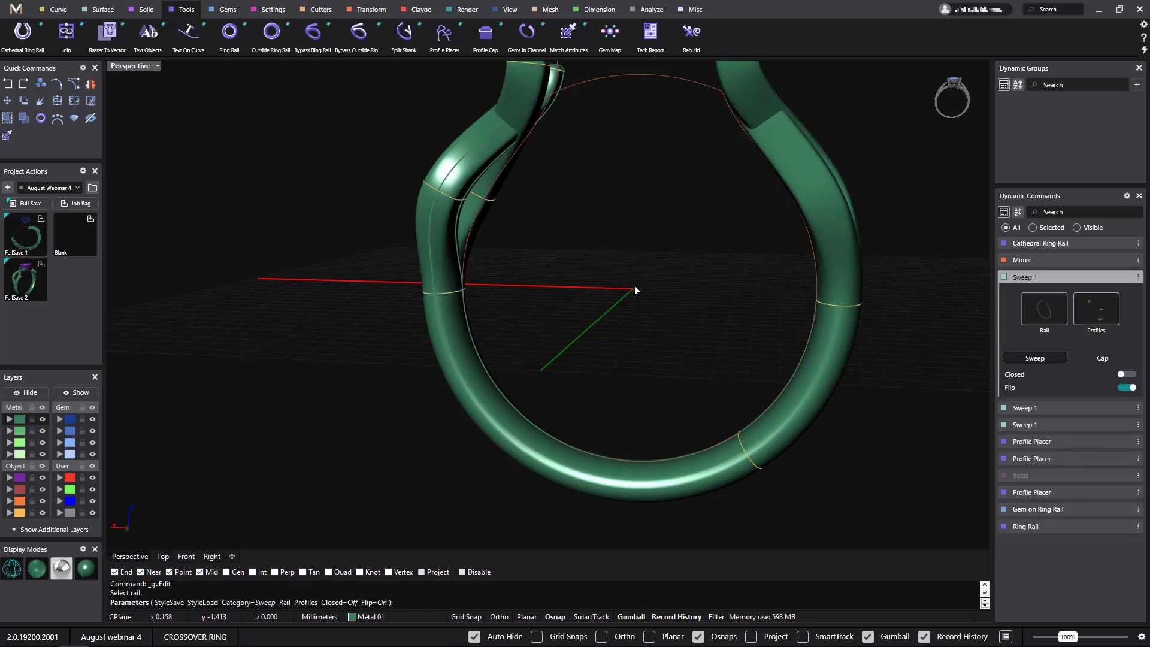
pyautogui.press('Return')
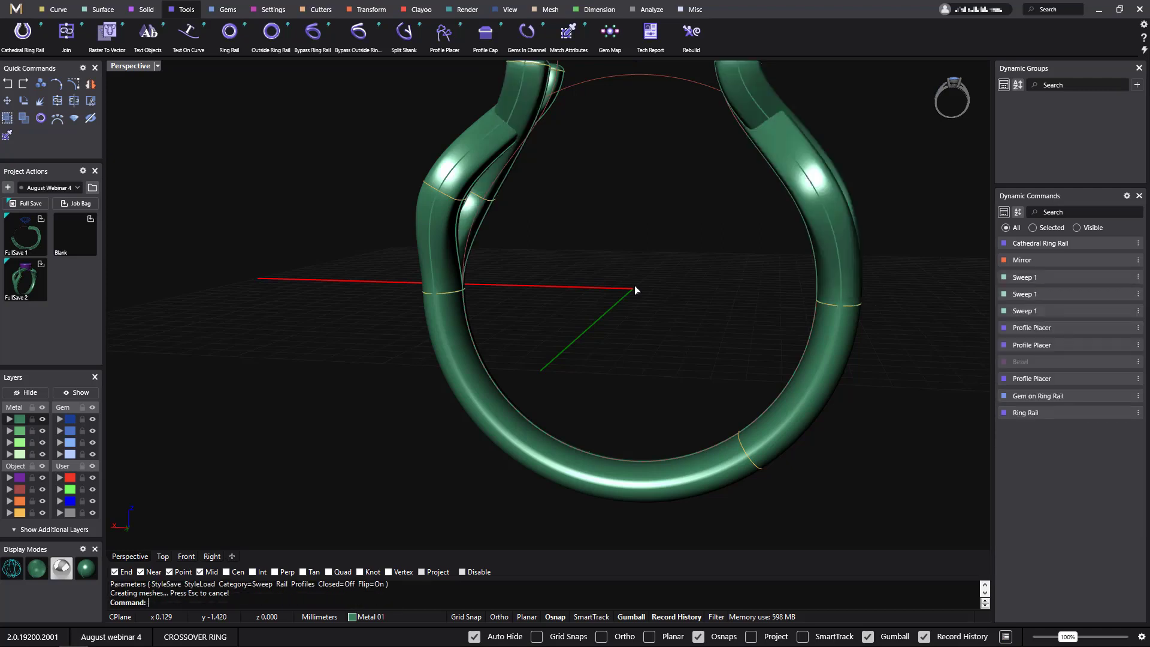
# Edit the Cathedral Ring Rail and raise its upper end point so the shank arms reach up beside the diamond.
pyautogui.scroll(-3, 634, 289)
pyautogui.moveTo(647, 354); pyautogui.dragTo(530, 400, button='right')
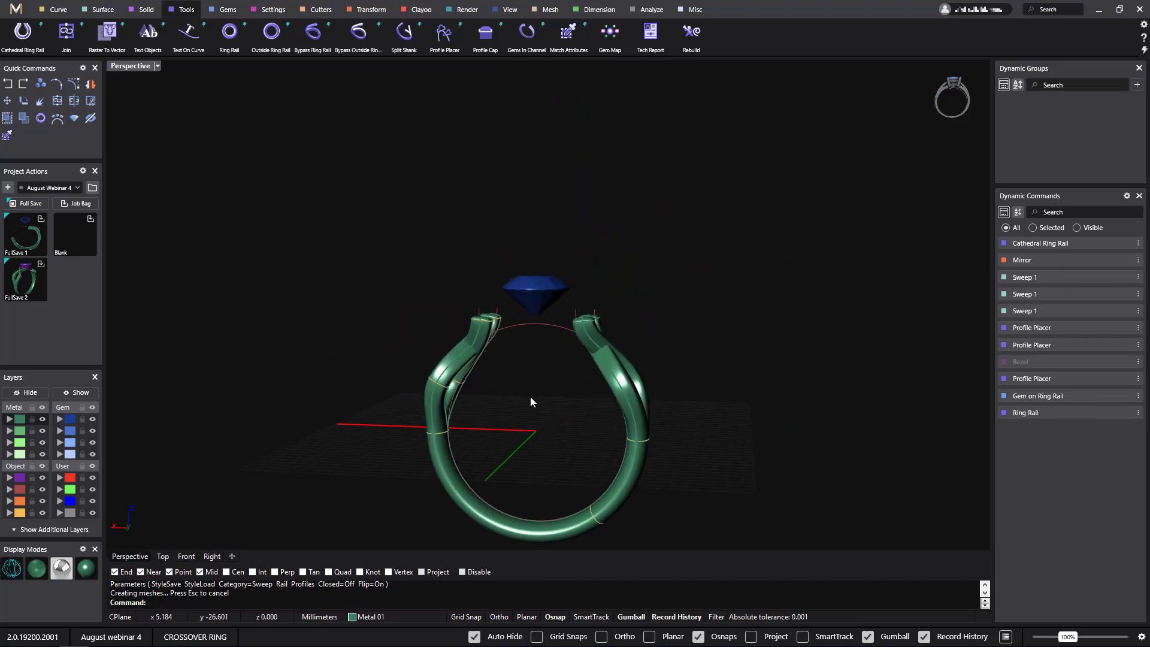
pyautogui.click(595, 311)
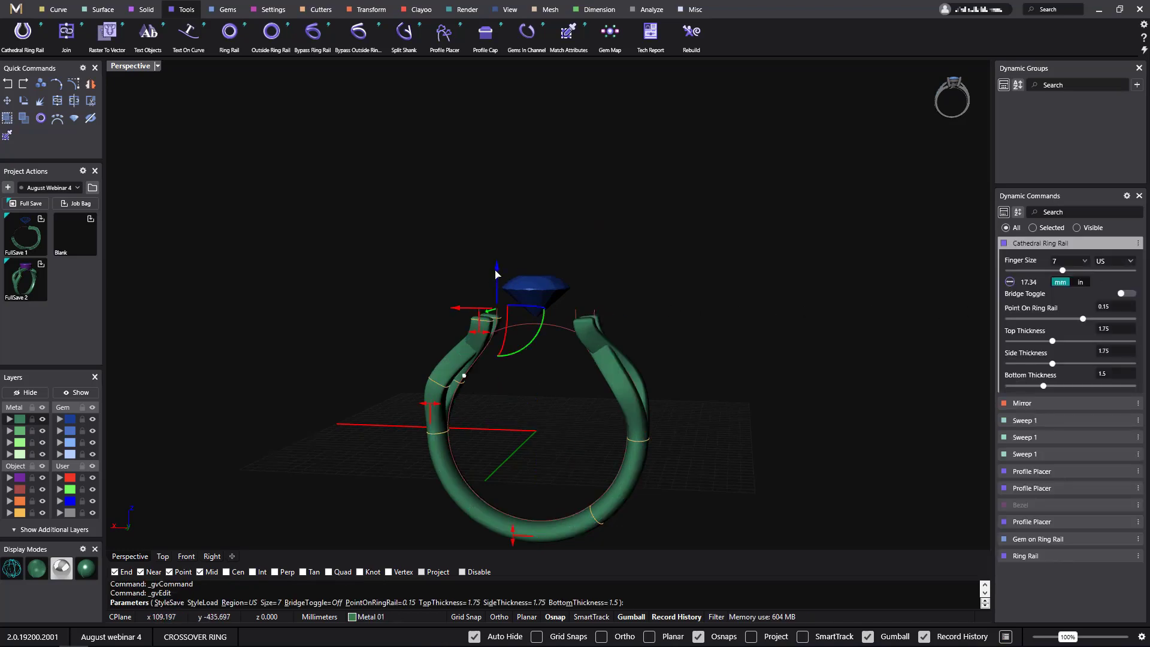
pyautogui.moveTo(498, 259); pyautogui.dragTo(498, 240)
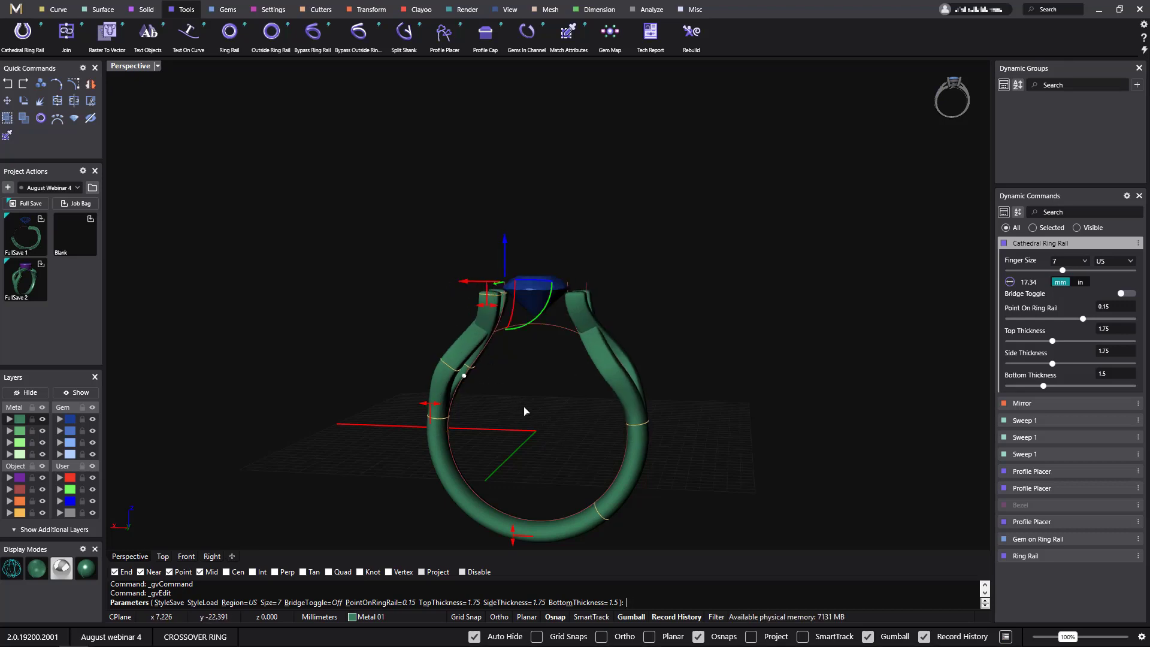
pyautogui.moveTo(526, 411); pyautogui.dragTo(554, 341, button='right')
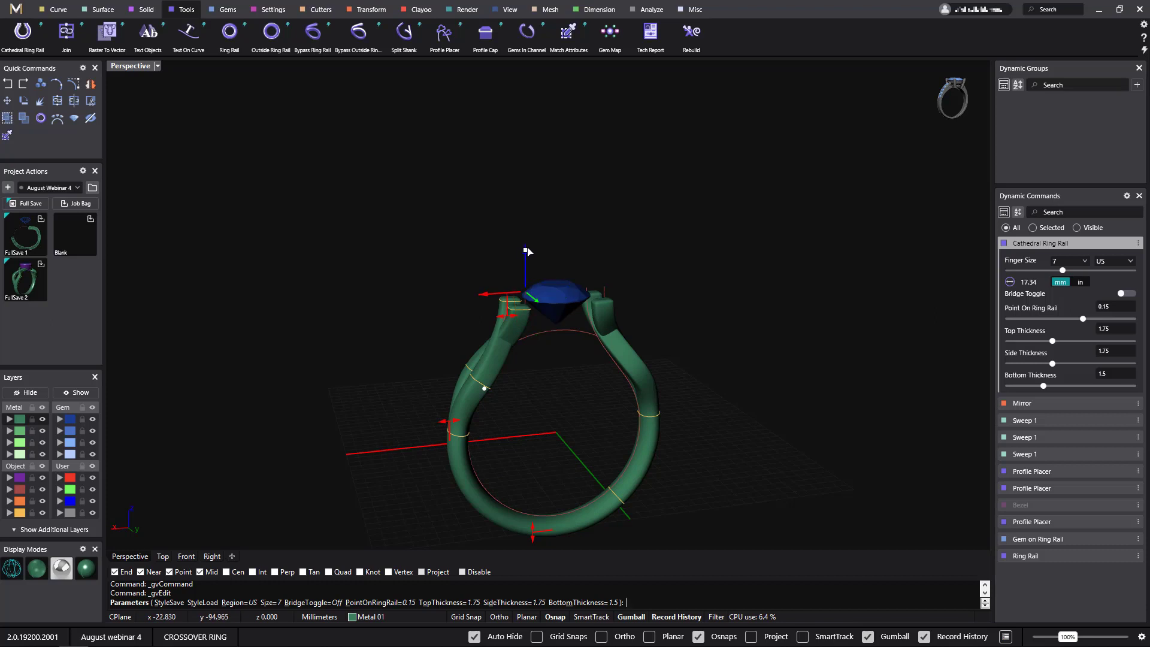
pyautogui.moveTo(527, 242); pyautogui.dragTo(778, 417, button='right')
pyautogui.press('Return')
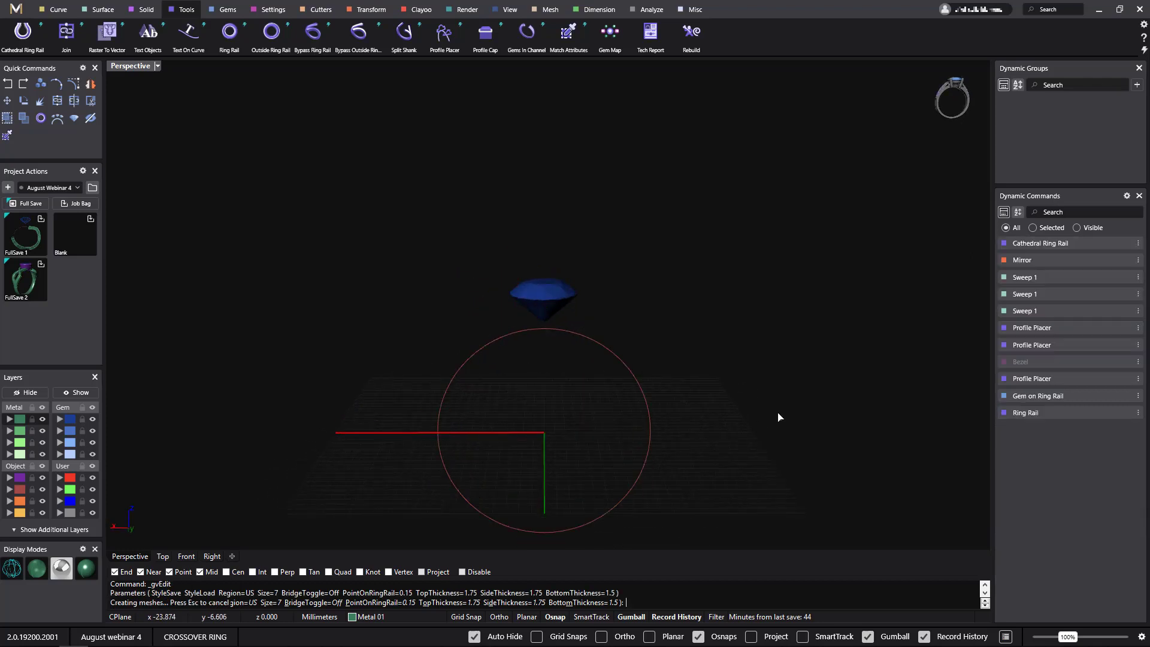
# Edit the diamond's Gem on Ring Rail and raise the stone to a Z offset of 5.2.
pyautogui.click(542, 288)
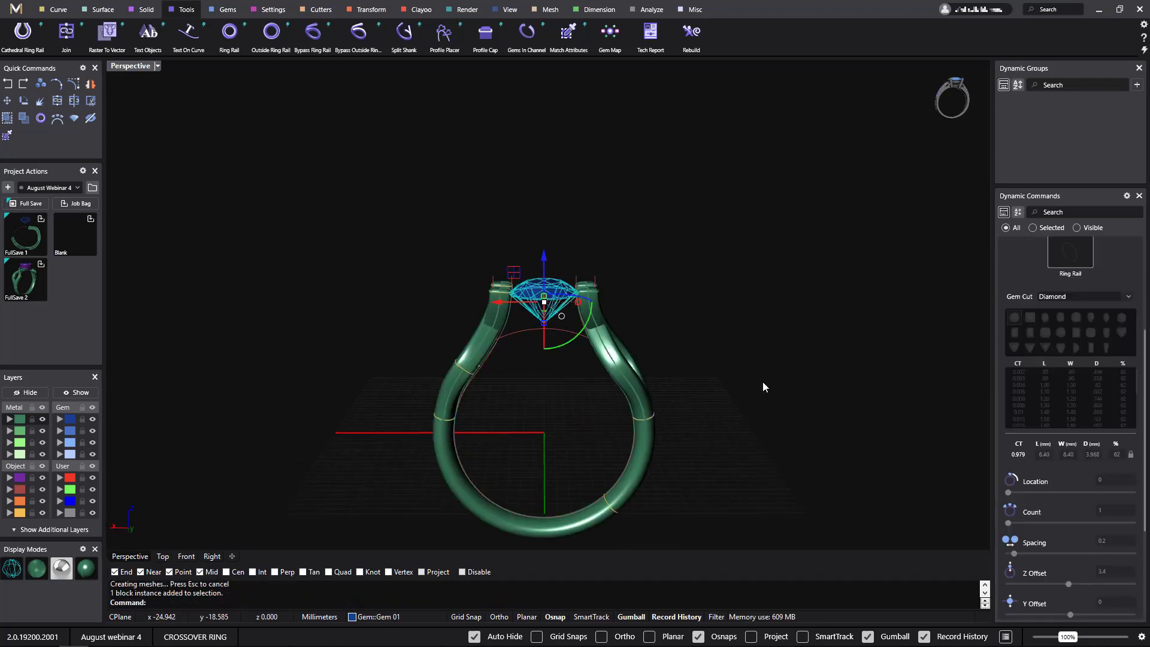
pyautogui.rightClick(763, 383)
pyautogui.click(771, 345)
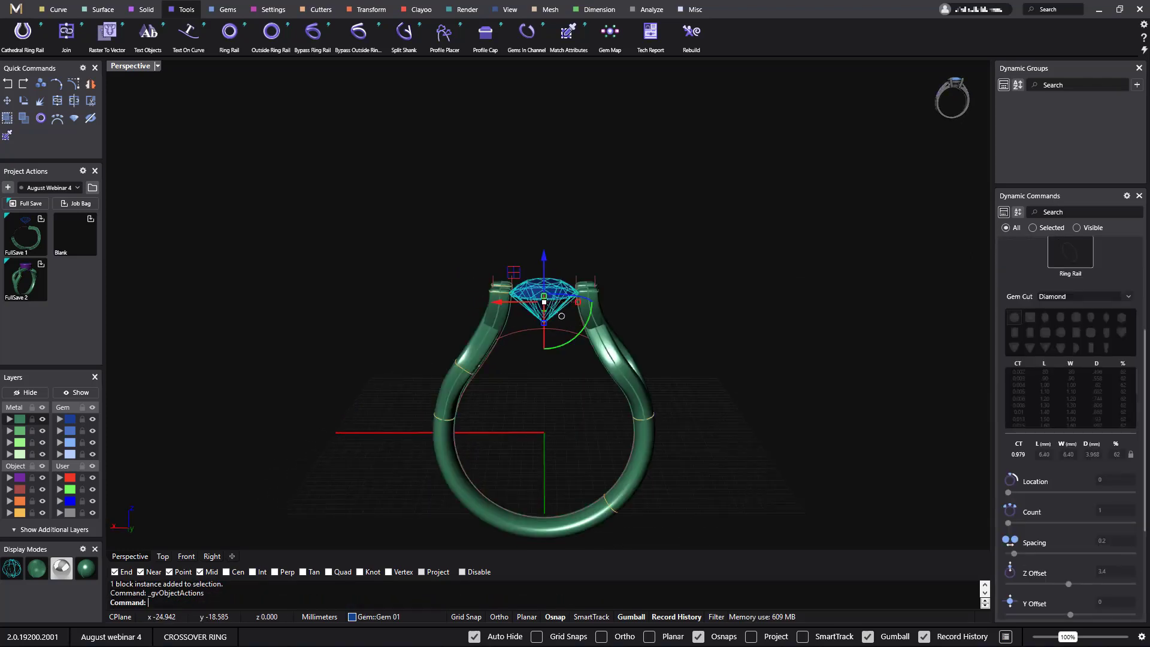
pyautogui.moveTo(570, 301); pyautogui.dragTo(569, 272)
pyautogui.press('Return')
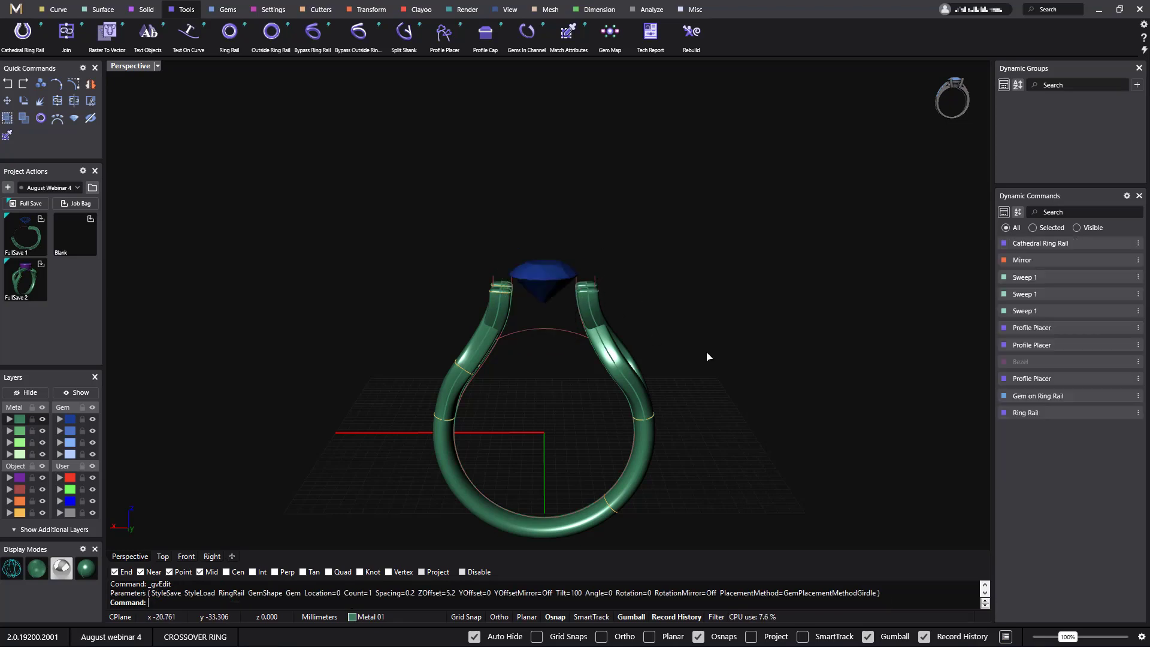
# Show the hidden original bezel around the diamond and delete it from the model.
pyautogui.moveTo(665, 384); pyautogui.dragTo(723, 396, button='right')
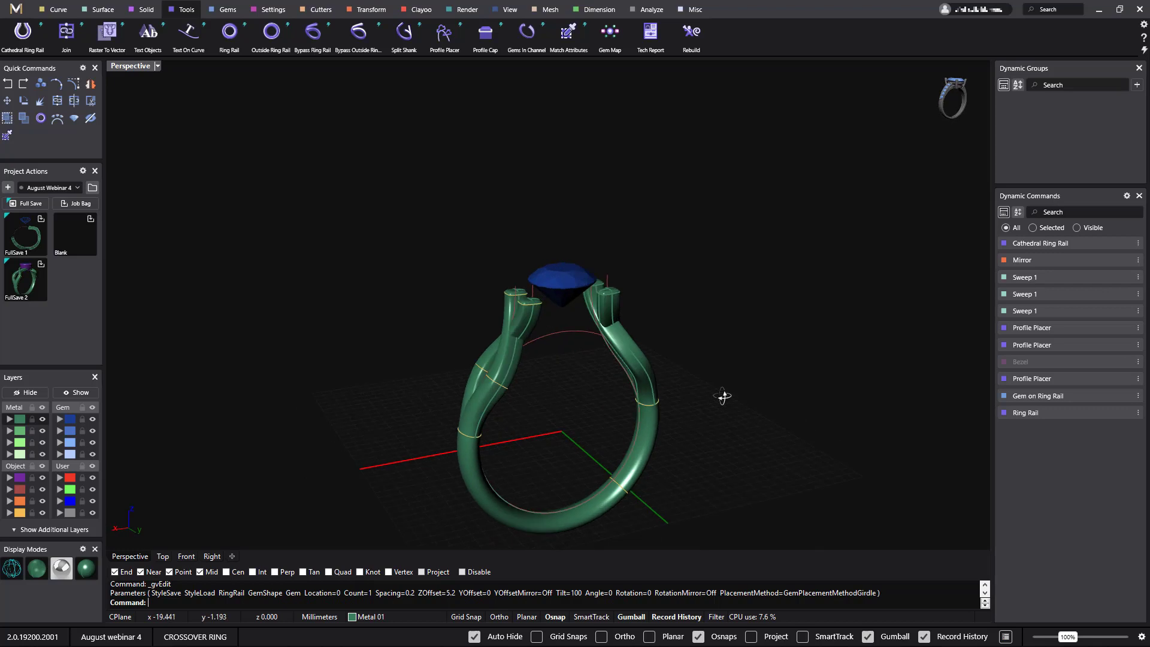
pyautogui.moveTo(1135, 365)
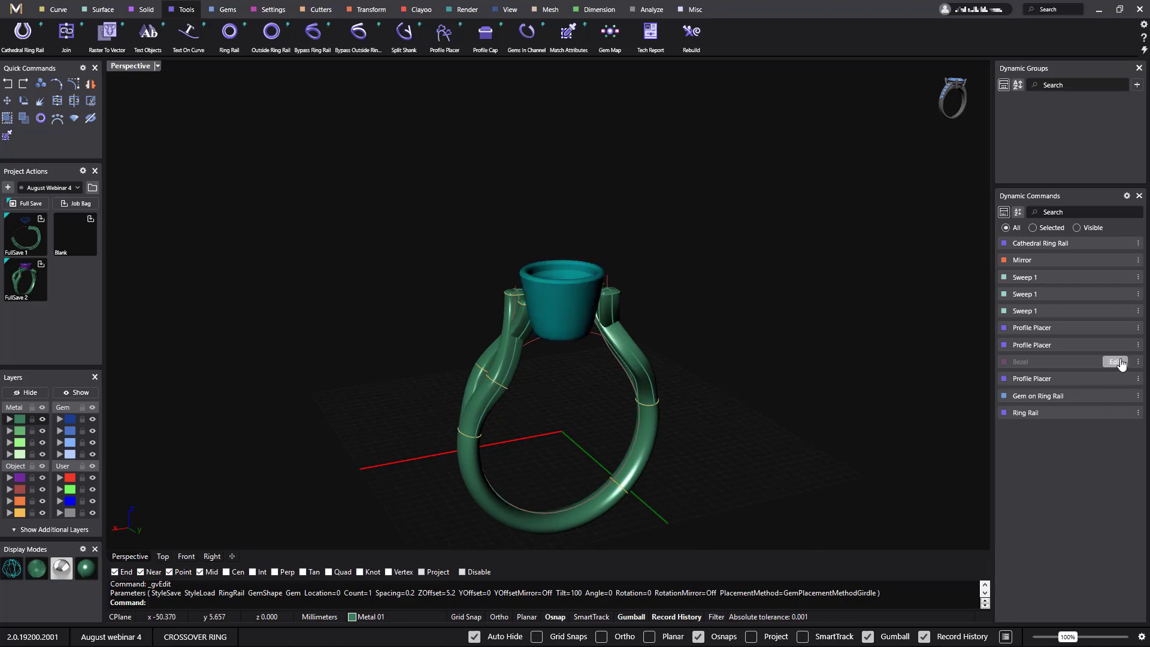
pyautogui.click(1137, 363)
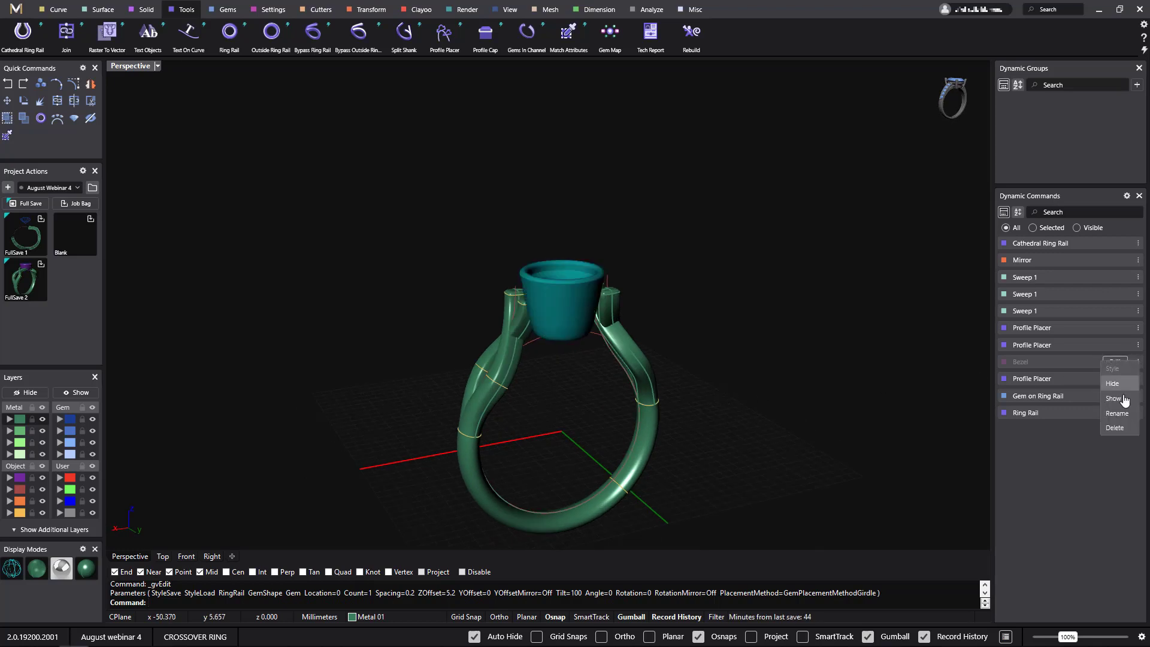
pyautogui.click(1115, 398)
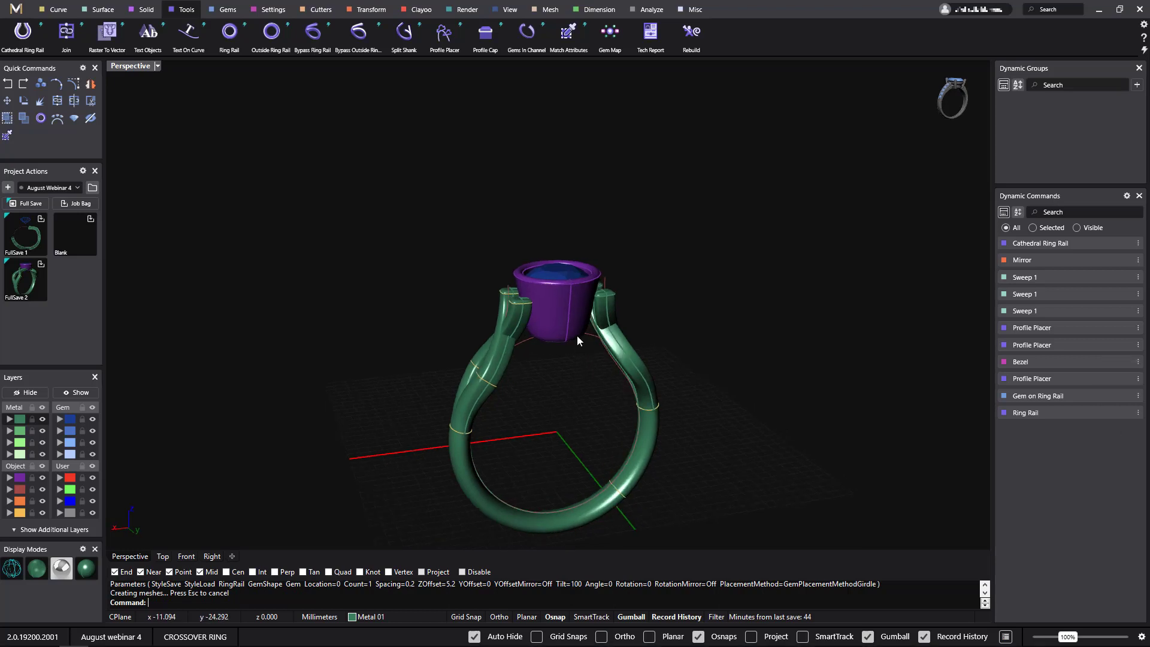
pyautogui.click(591, 340)
pyautogui.click(619, 371)
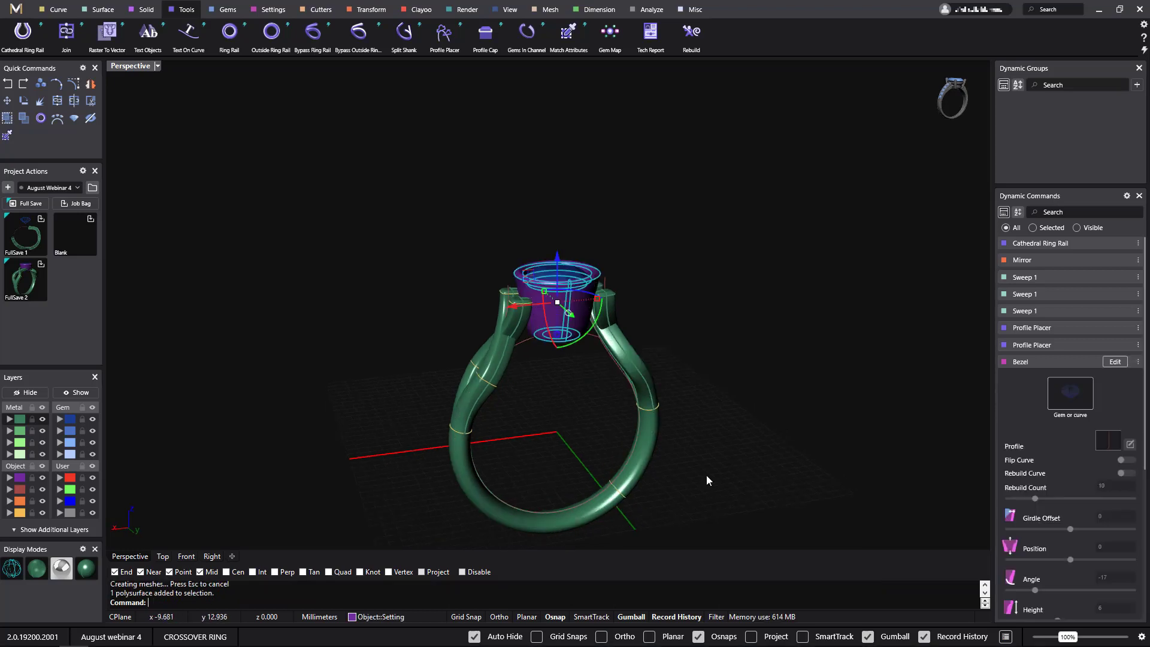
pyautogui.press('Delete')
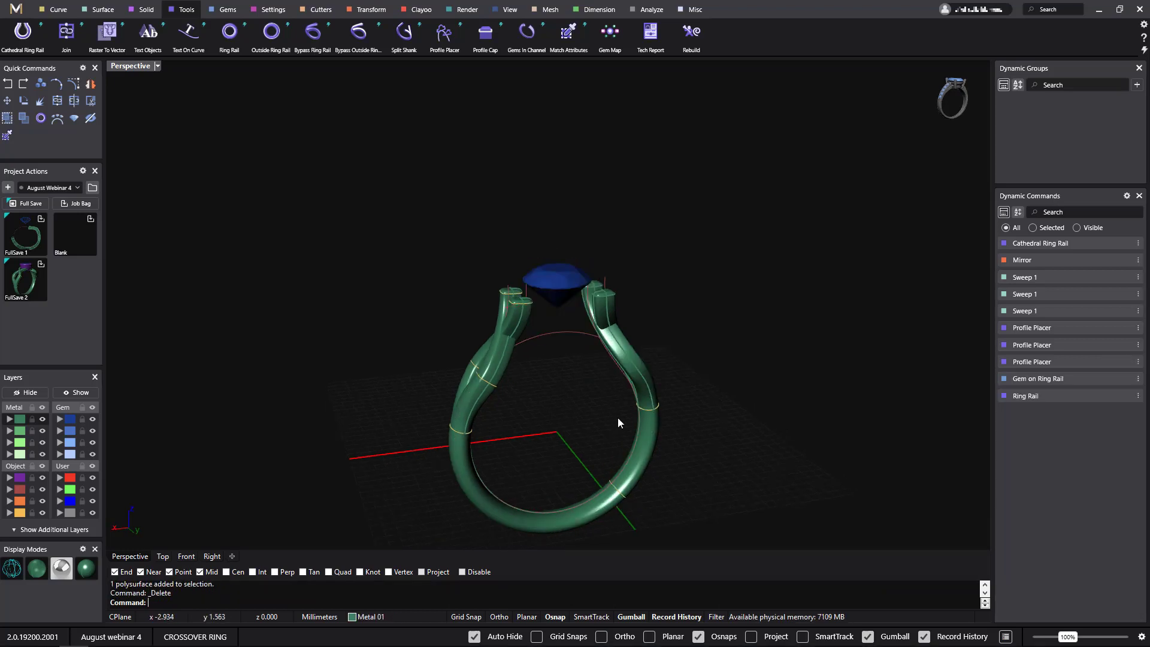
pyautogui.moveTo(619, 419); pyautogui.dragTo(639, 372, button='right')
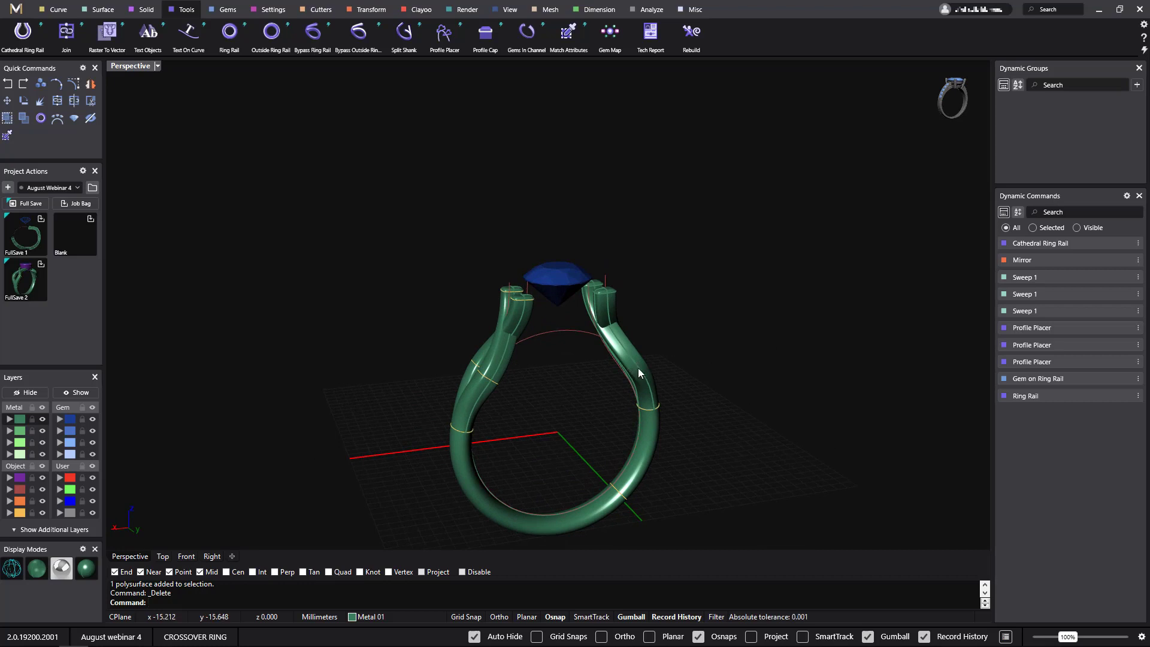
pyautogui.scroll(2, 638, 368)
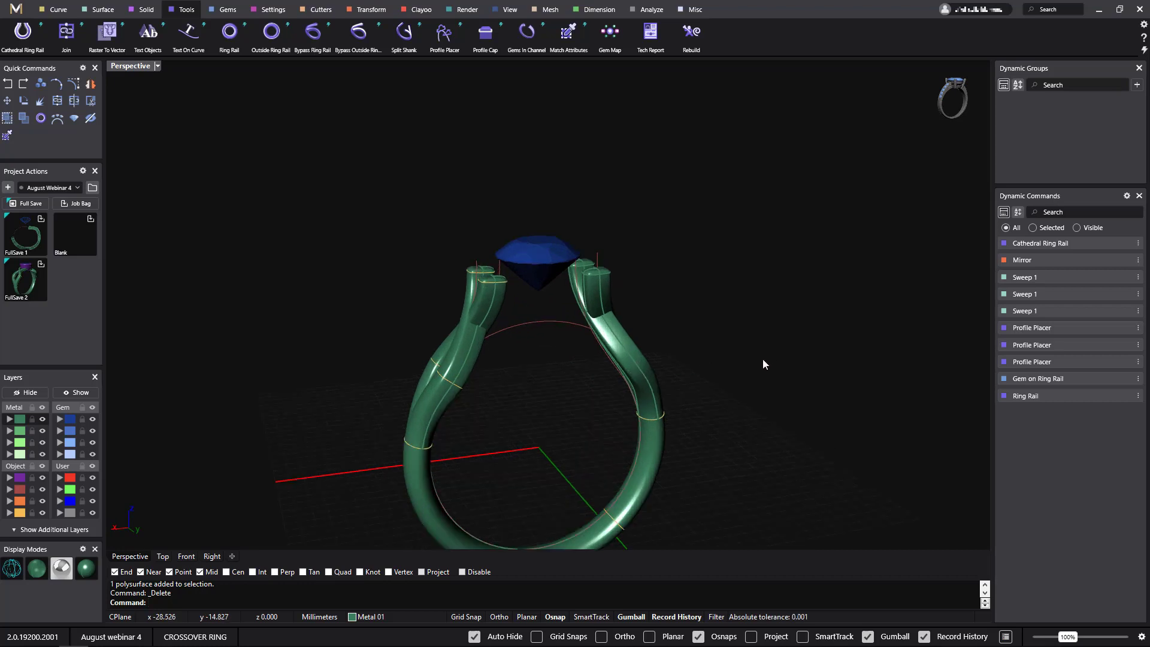
# Start a Profile Placer on the ring rail beneath the diamond and choose Shank profile 02 for it.
pyautogui.keyDown('shift'); pyautogui.moveTo(759, 371); pyautogui.dragTo(755, 424, button='right'); pyautogui.keyUp('shift')
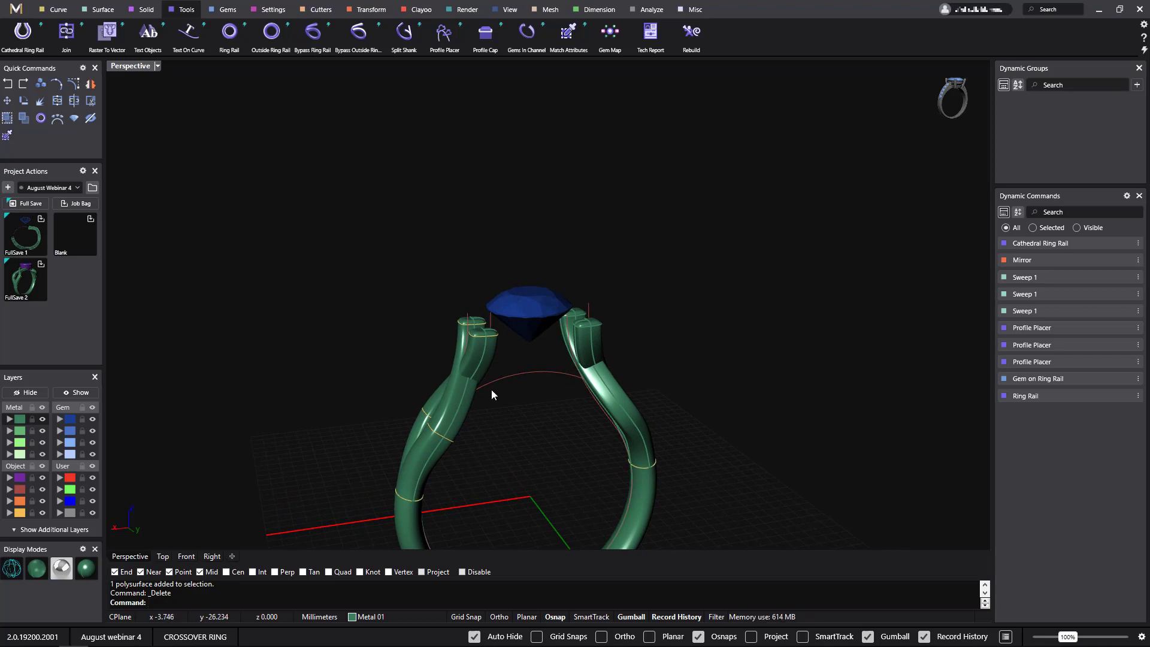
pyautogui.moveTo(492, 390); pyautogui.dragTo(558, 409, button='right')
pyautogui.scroll(5, 462, 333)
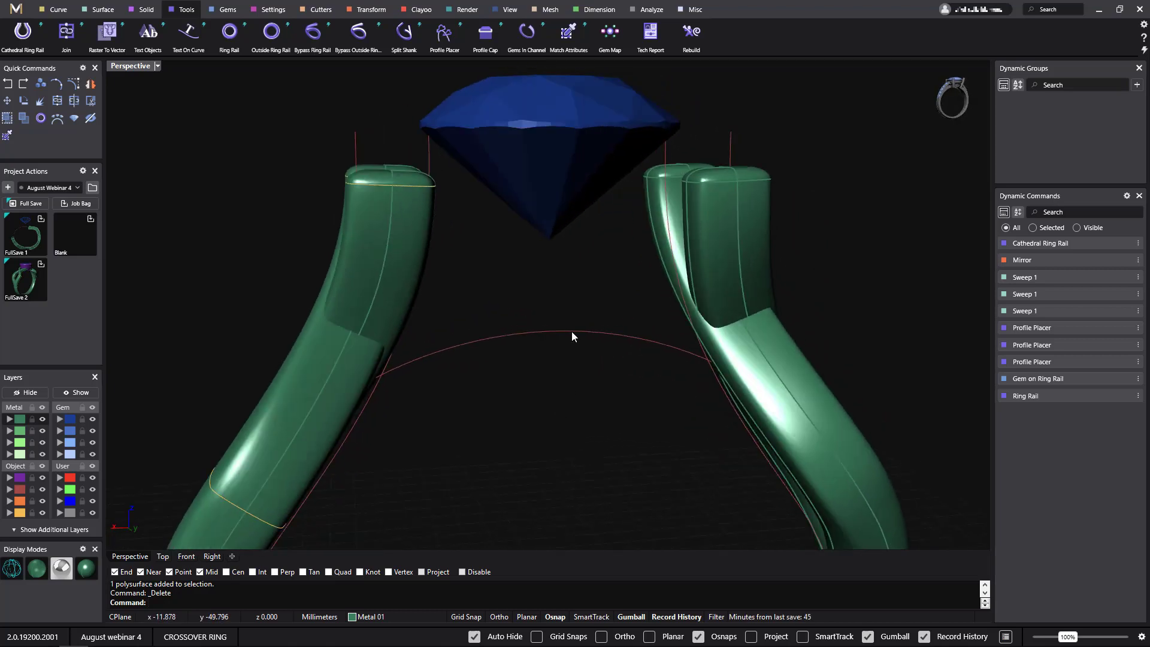
pyautogui.click(556, 333)
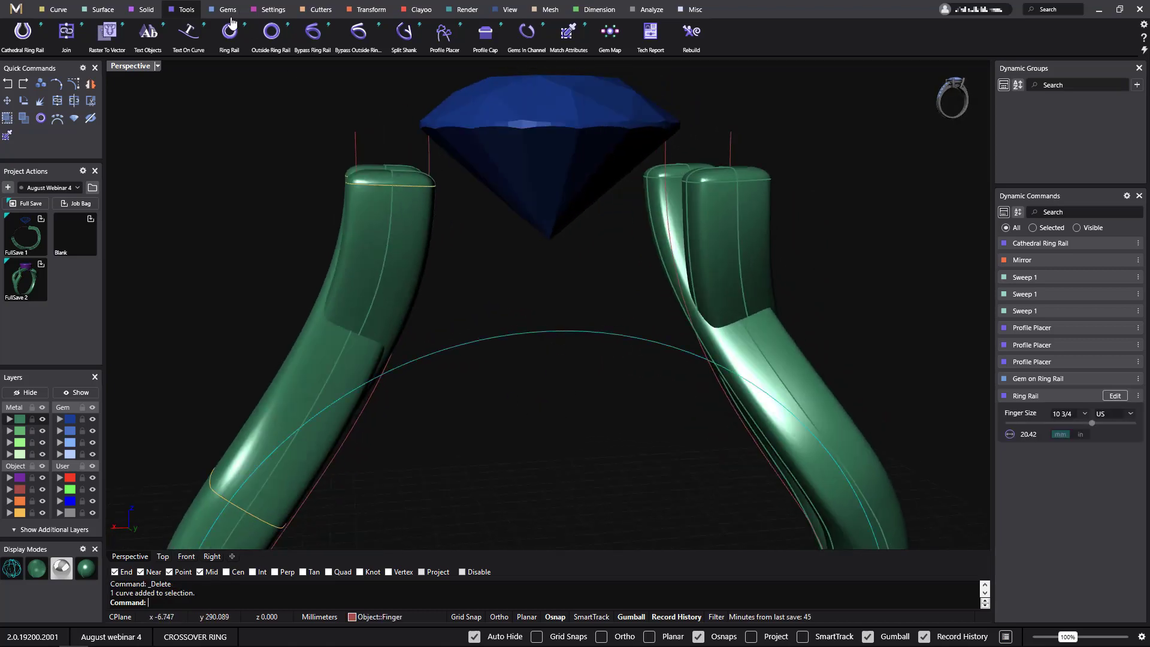
pyautogui.click(459, 58)
pyautogui.moveTo(544, 466); pyautogui.dragTo(600, 465, button='right')
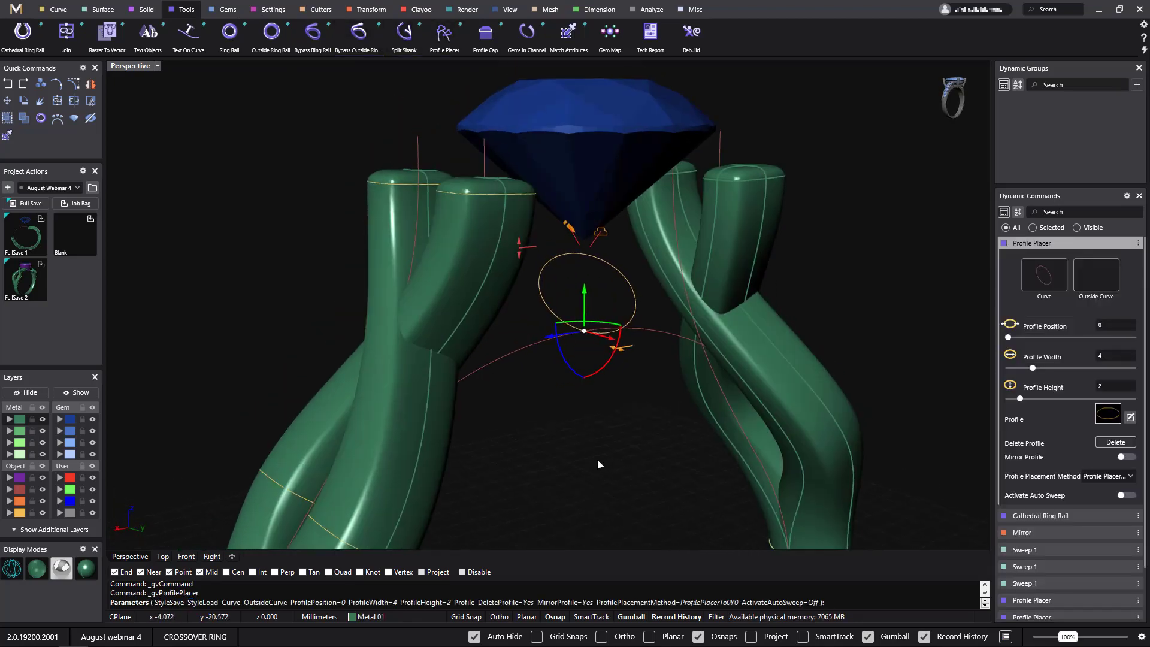
pyautogui.click(1106, 419)
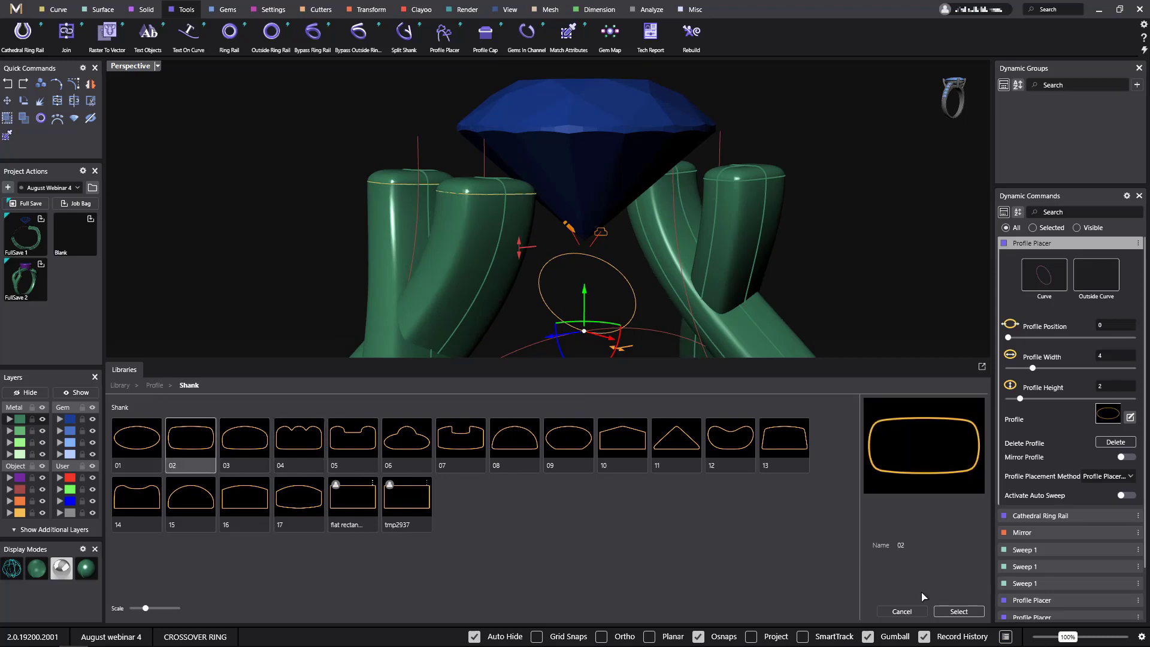
pyautogui.click(959, 611)
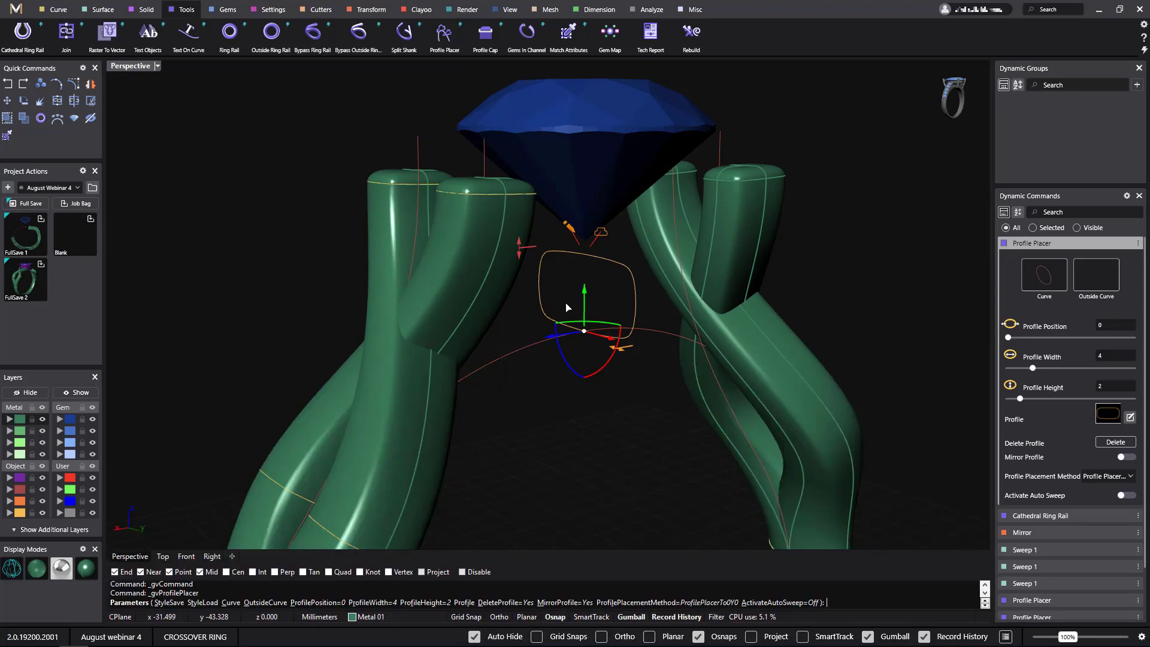
# Set the new profile beneath the diamond to a height of 1 and a width of 1.4.
pyautogui.moveTo(527, 249); pyautogui.dragTo(531, 293)
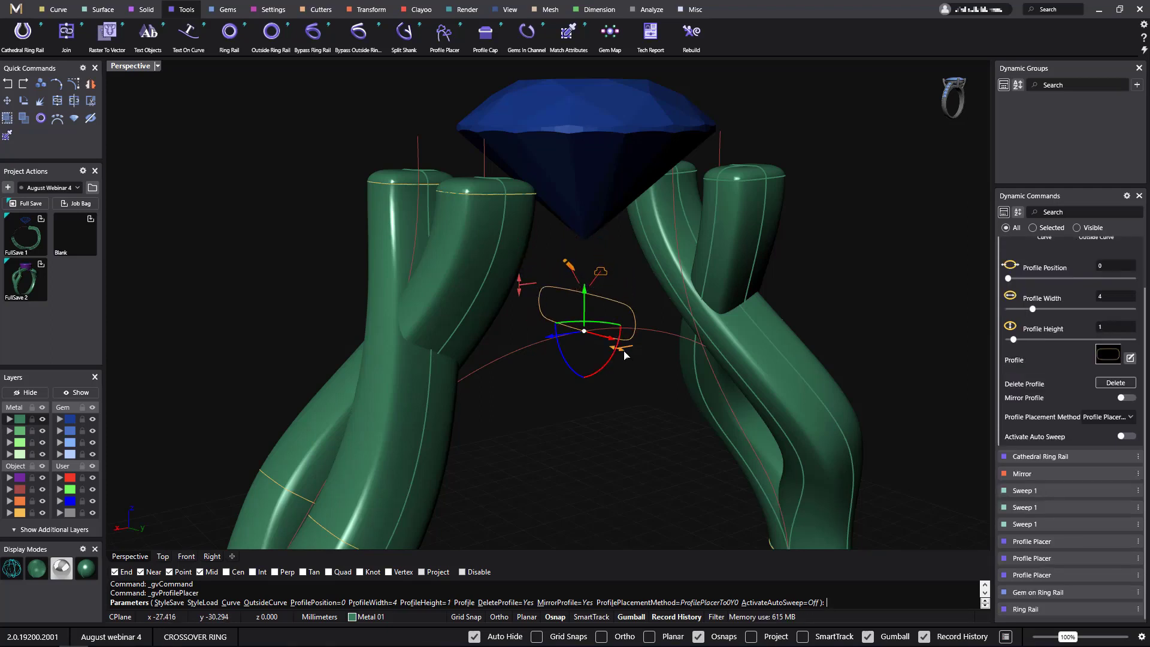
pyautogui.moveTo(625, 355); pyautogui.dragTo(650, 380, button='right')
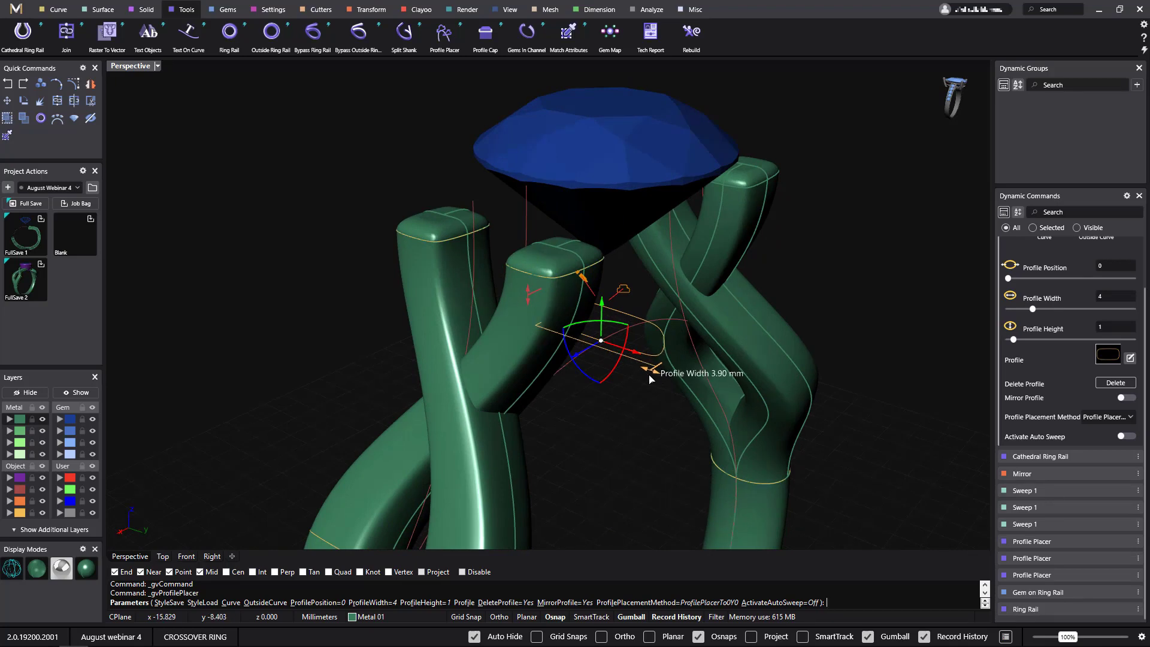
pyautogui.moveTo(650, 380); pyautogui.dragTo(571, 358)
pyautogui.moveTo(693, 386); pyautogui.dragTo(641, 453, button='right')
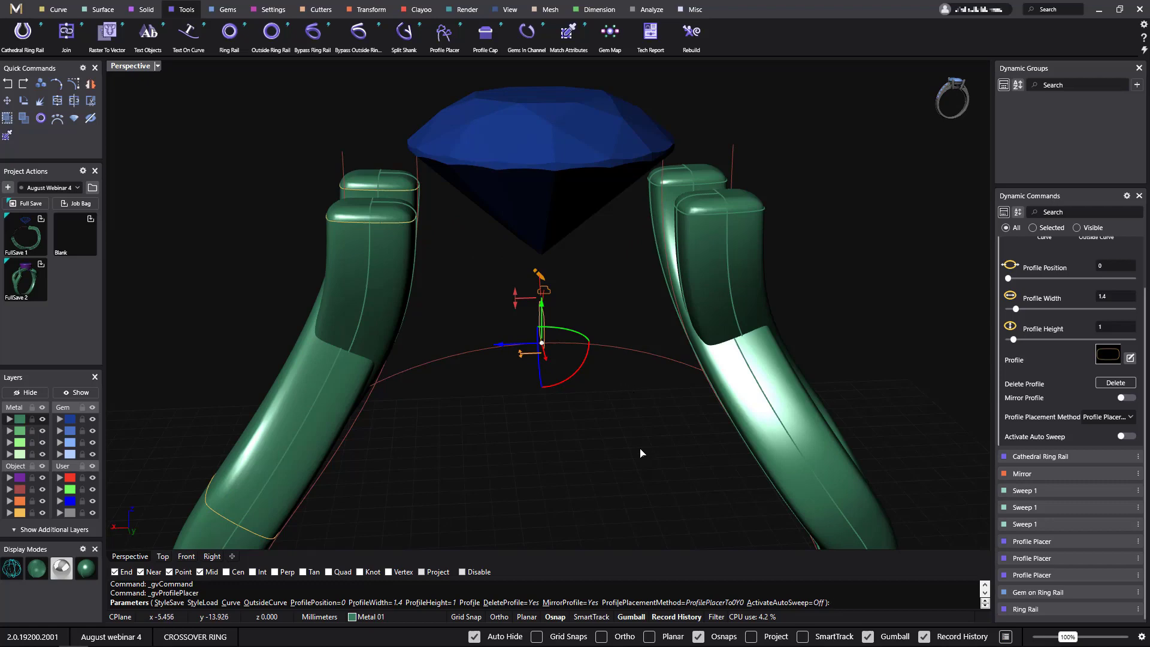
# Add a second profile at position 0.94 on the ring rail and move and tilt it into the adjacent shank arm.
pyautogui.click(676, 362)
pyautogui.moveTo(632, 378); pyautogui.dragTo(673, 368, button='right')
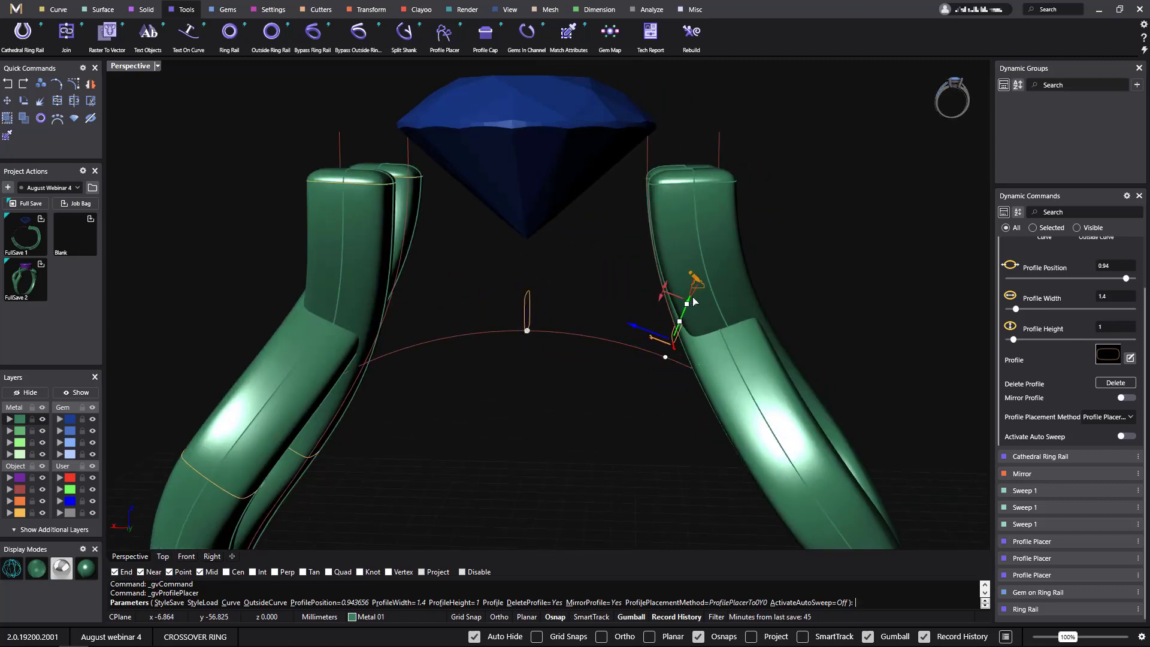
pyautogui.moveTo(683, 323); pyautogui.dragTo(682, 366, button='right')
pyautogui.moveTo(682, 365); pyautogui.dragTo(712, 325)
pyautogui.moveTo(642, 362); pyautogui.dragTo(673, 367, button='right')
pyautogui.moveTo(663, 335); pyautogui.dragTo(754, 367)
pyautogui.click(1118, 385)
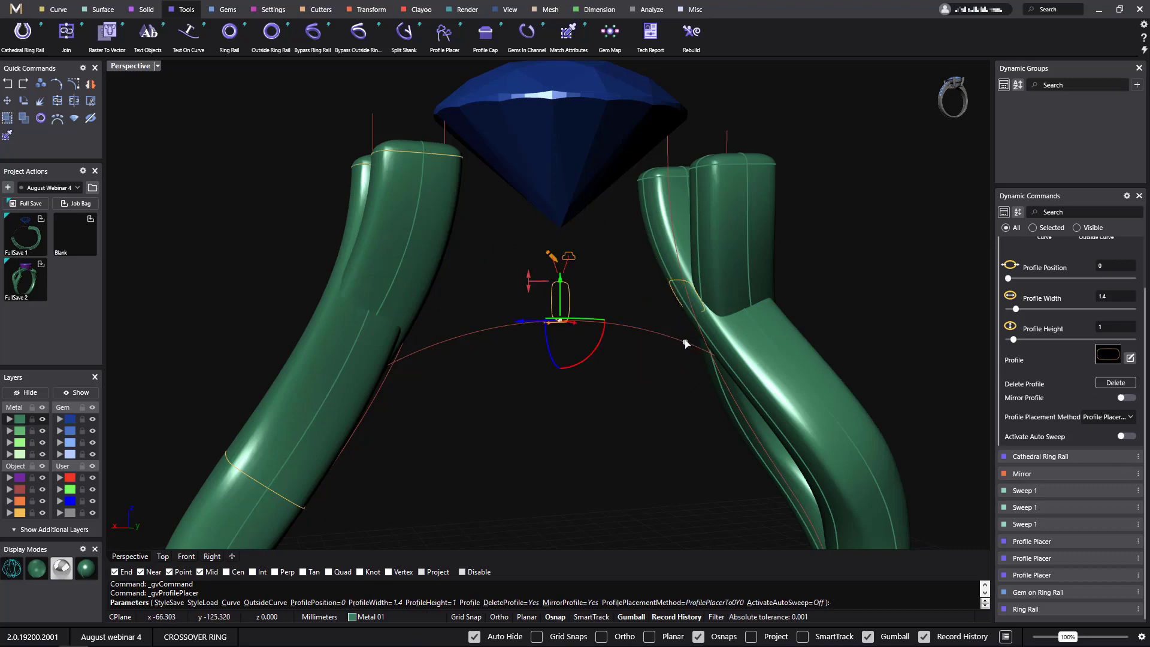
# Fine-tune the second profile's placement inside the shank arm and finish the Profile Placer.
pyautogui.click(686, 343)
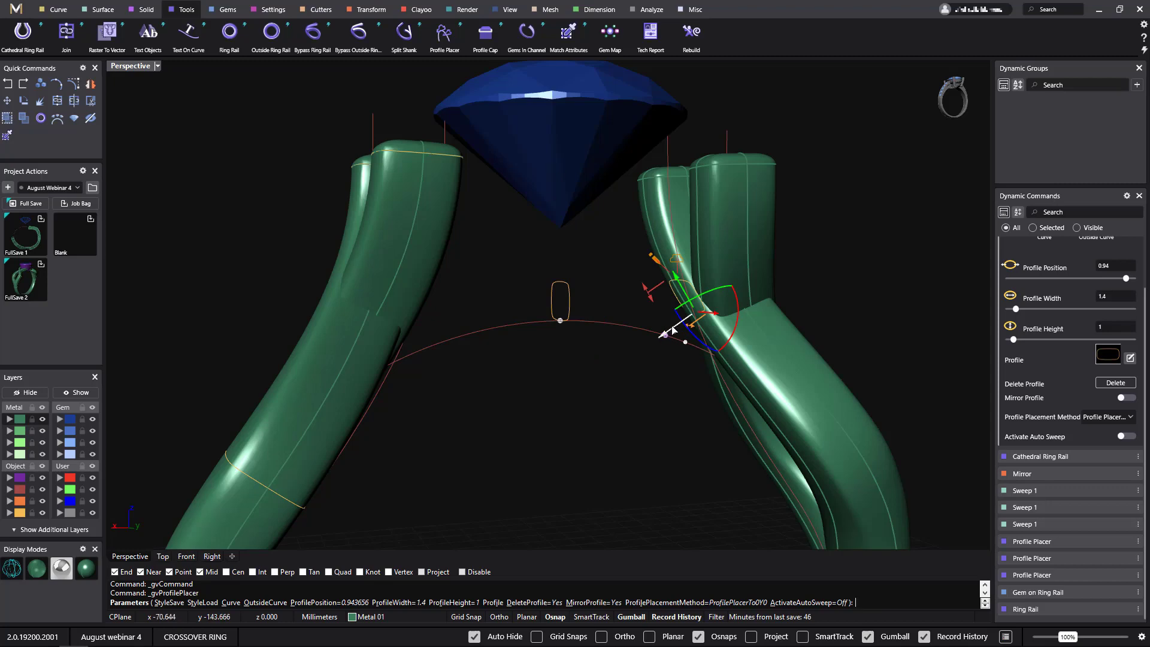
pyautogui.moveTo(673, 330); pyautogui.dragTo(692, 324)
pyautogui.moveTo(692, 324)
pyautogui.mouseDown(button='right')
pyautogui.moveTo(712, 388)
pyautogui.moveTo(707, 308)
pyautogui.mouseUp(button='right')
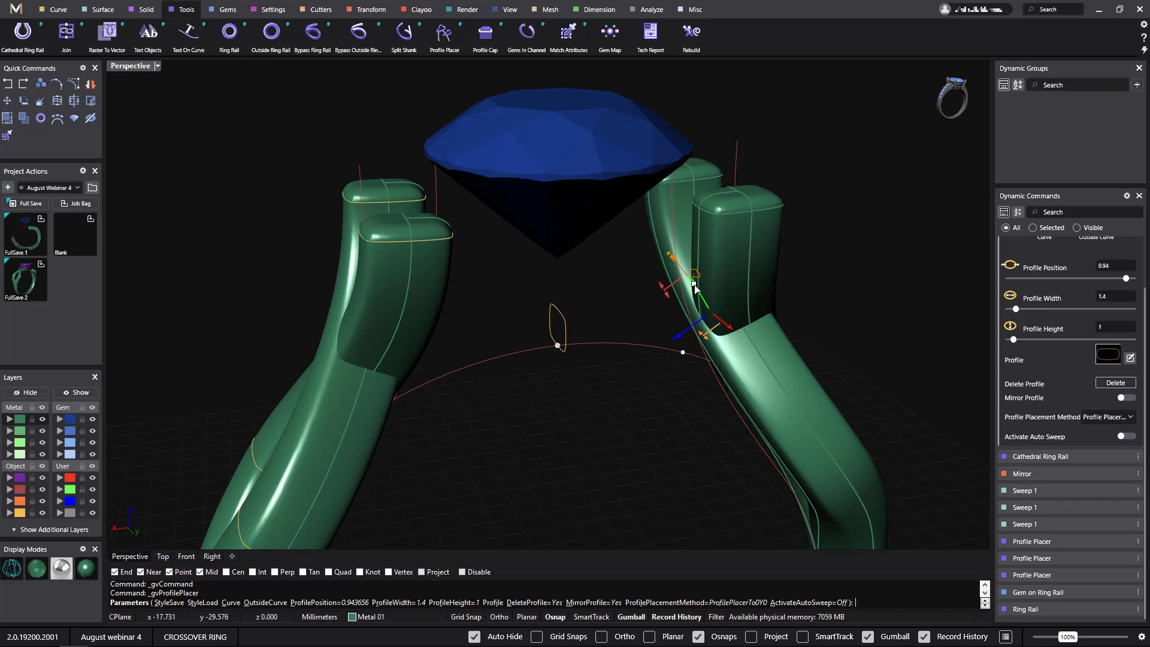
pyautogui.rightClick(646, 443)
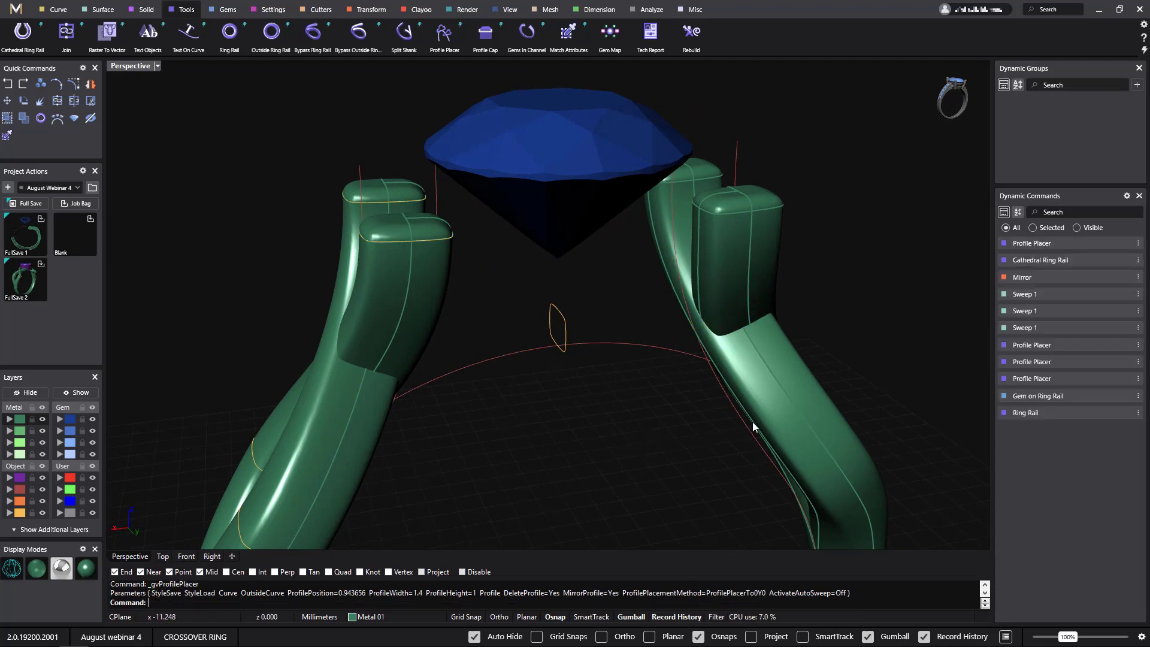
# Switch to wireframe display and create a Profile Sweep between the two bridge profiles with a start blend of 0.7.
pyautogui.moveTo(667, 436)
pyautogui.mouseDown(button='right')
pyautogui.moveTo(727, 423)
pyautogui.moveTo(674, 437)
pyautogui.moveTo(650, 406)
pyautogui.moveTo(627, 406)
pyautogui.mouseUp(button='right')
pyautogui.click(12, 568)
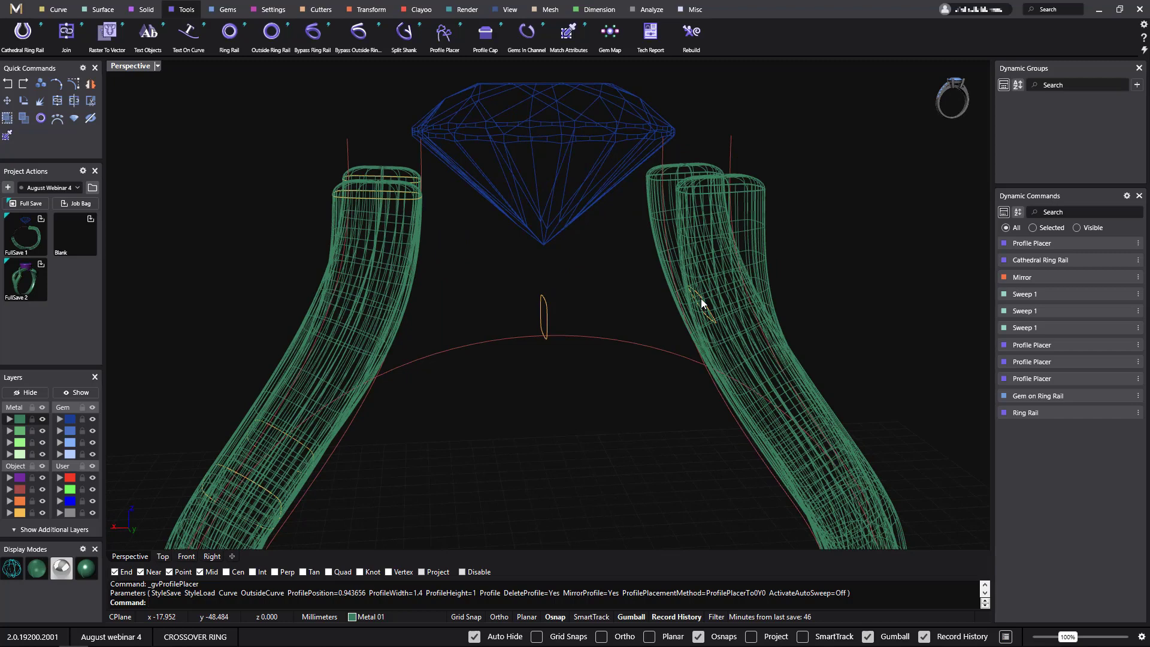
pyautogui.click(108, 10)
pyautogui.click(21, 31)
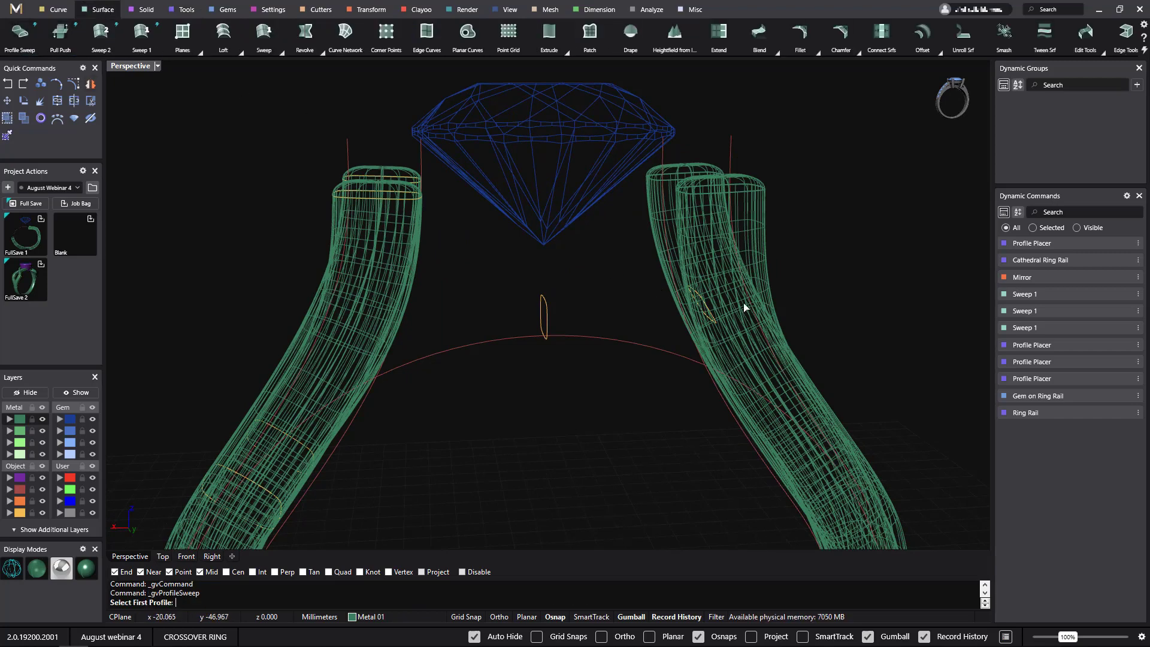
pyautogui.click(547, 312)
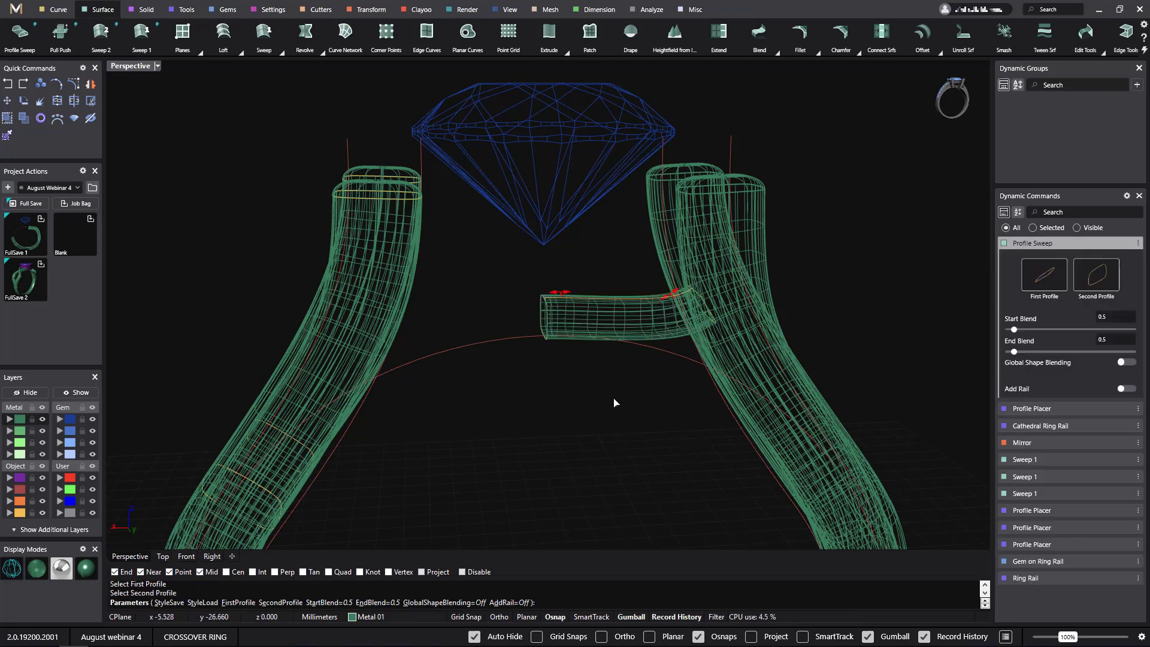
pyautogui.moveTo(671, 295); pyautogui.dragTo(664, 297)
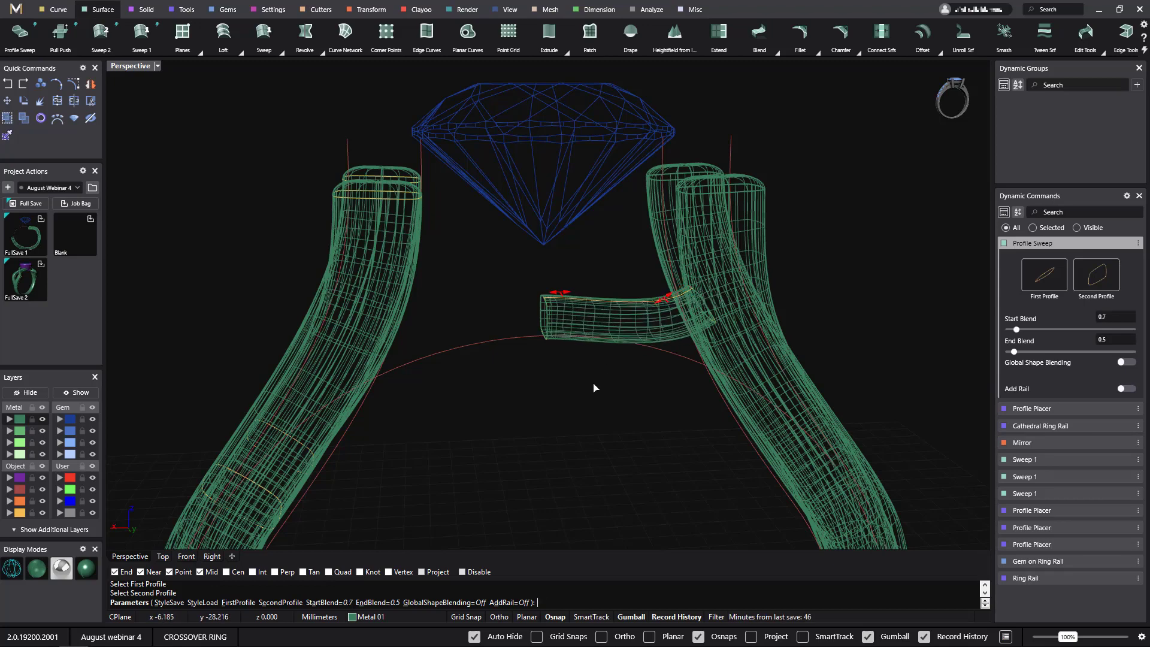
pyautogui.press('Return')
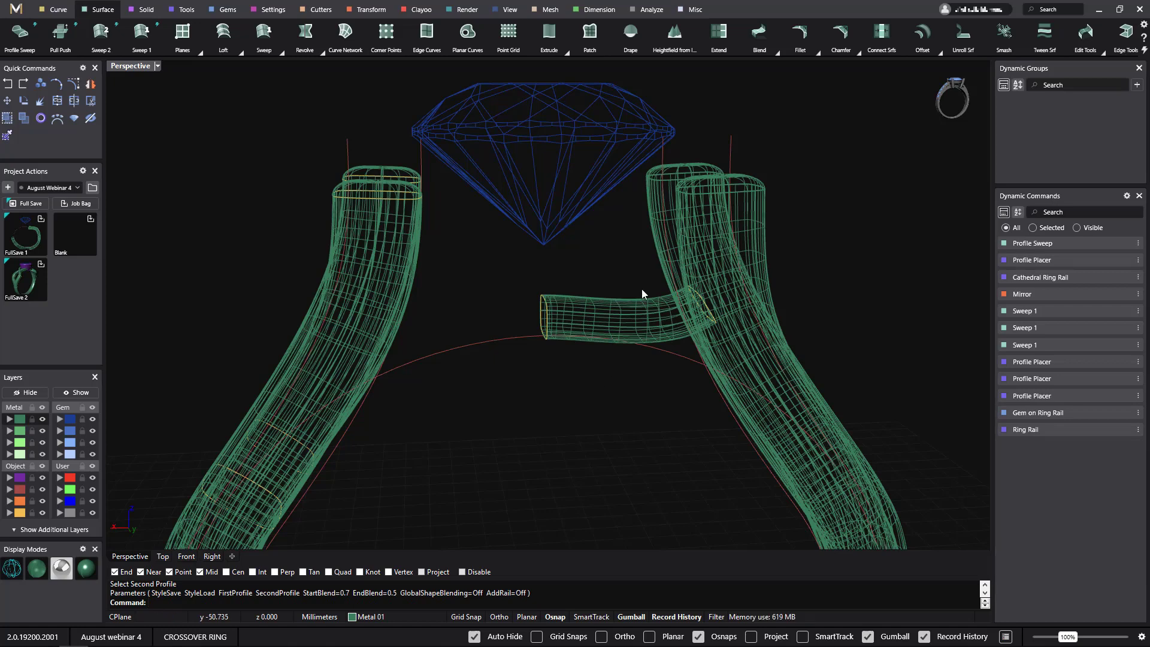
# Mirror the swept half bridge to the opposite shank arm, with Y Mirror on and X Mirror off.
pyautogui.click(621, 307)
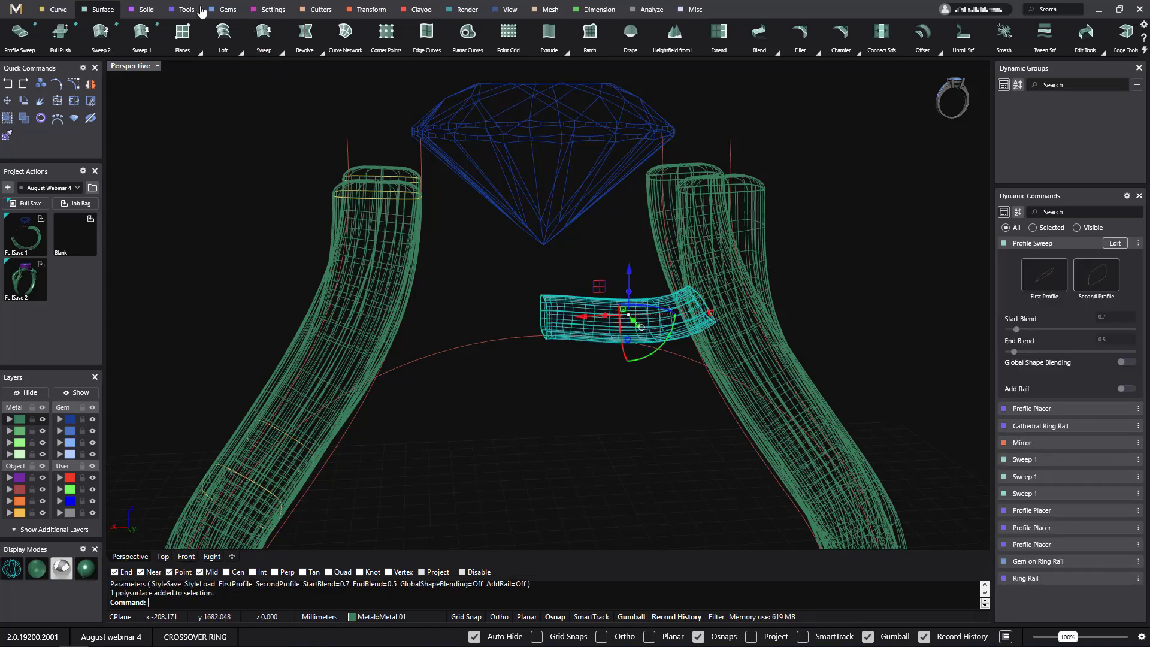
pyautogui.click(364, 11)
pyautogui.click(182, 33)
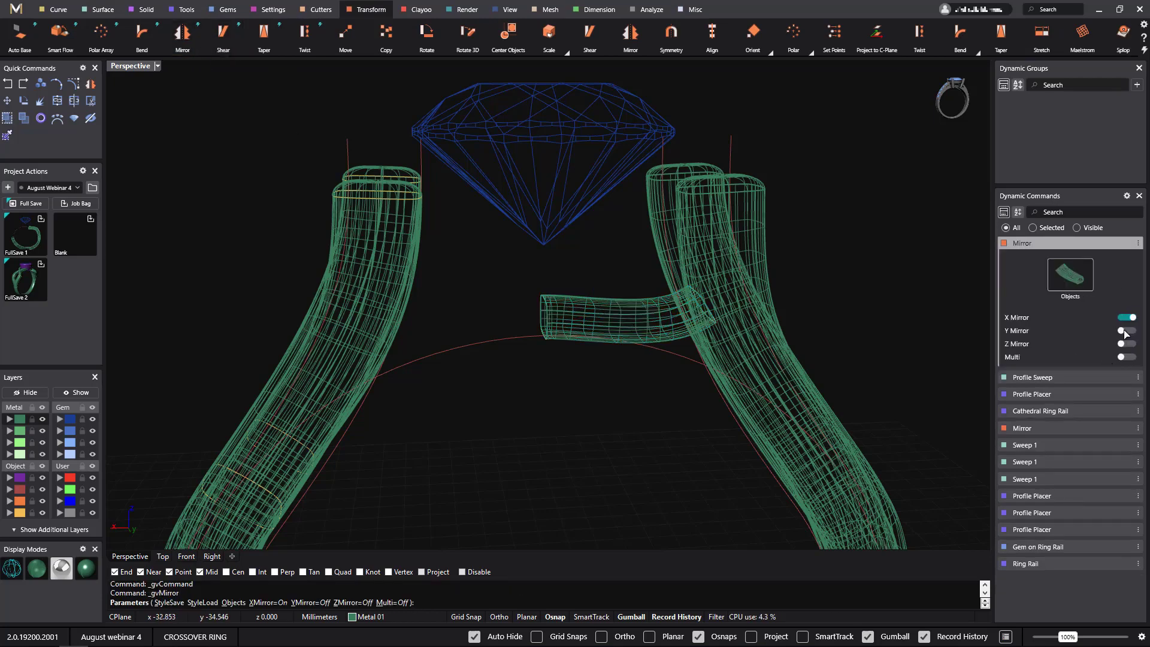
pyautogui.click(1126, 330)
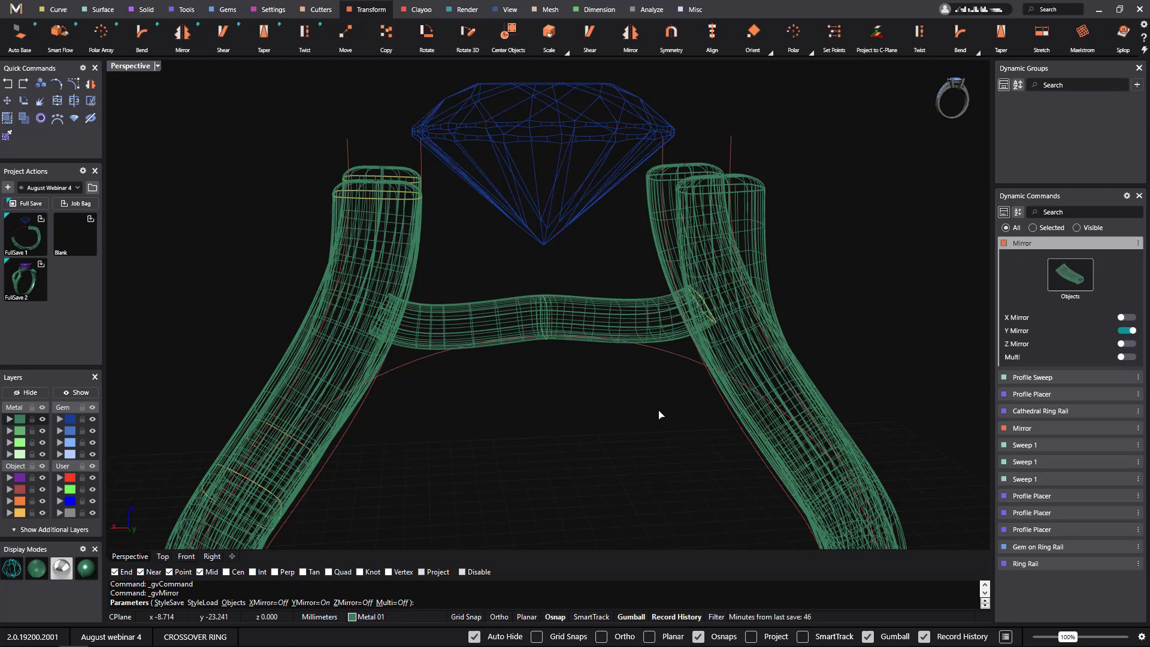
pyautogui.press('Return')
# Edit the bridge's Profile Sweep and set its start blend to 0.4.
pyautogui.click(650, 315)
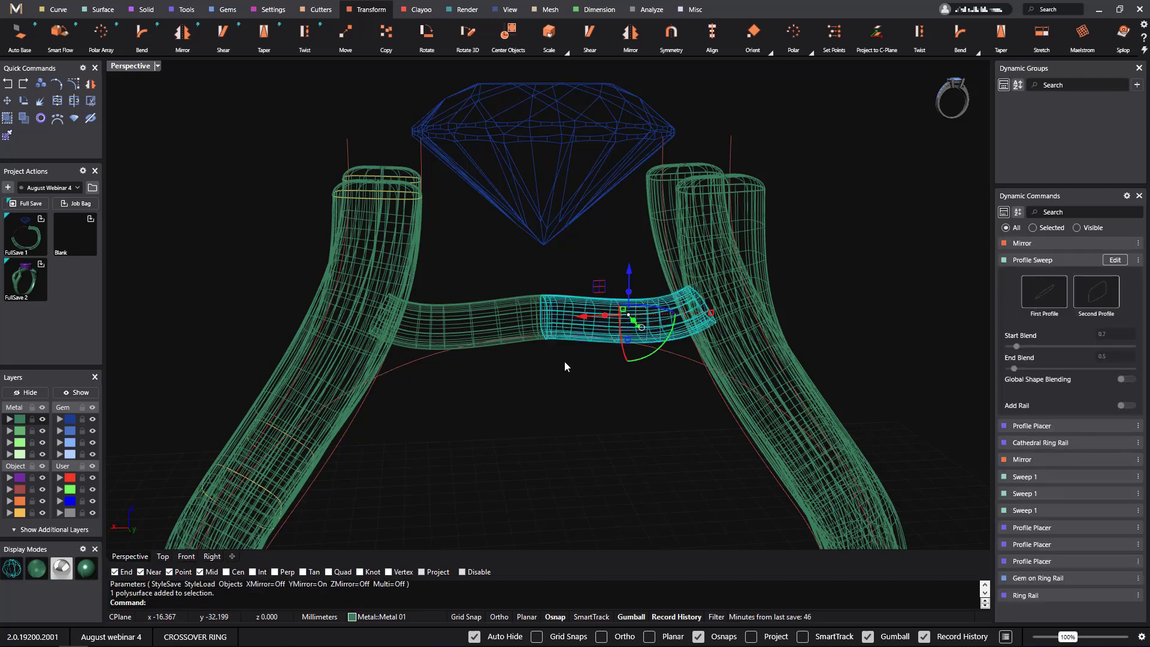
pyautogui.click(1115, 260)
pyautogui.moveTo(659, 306); pyautogui.dragTo(671, 299)
pyautogui.rightClick(599, 412)
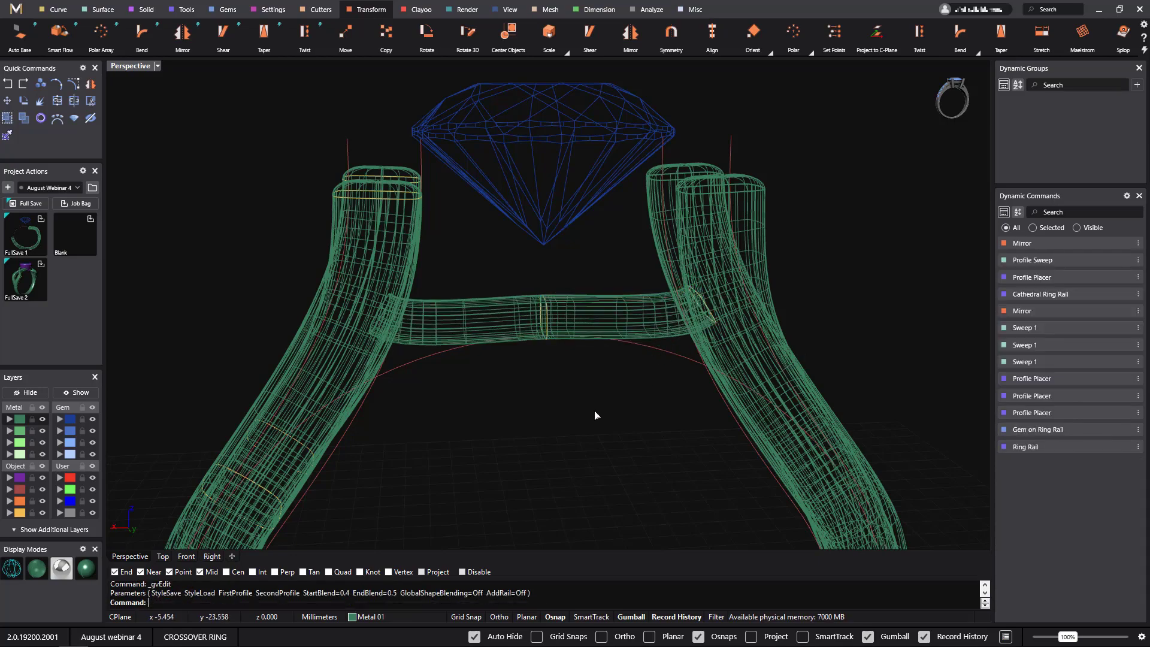
pyautogui.moveTo(596, 413)
pyautogui.mouseDown(button='right')
pyautogui.moveTo(606, 452)
pyautogui.moveTo(755, 450)
pyautogui.moveTo(719, 530)
pyautogui.moveTo(673, 506)
pyautogui.moveTo(652, 457)
pyautogui.moveTo(611, 416)
pyautogui.moveTo(589, 416)
pyautogui.mouseUp(button='right')
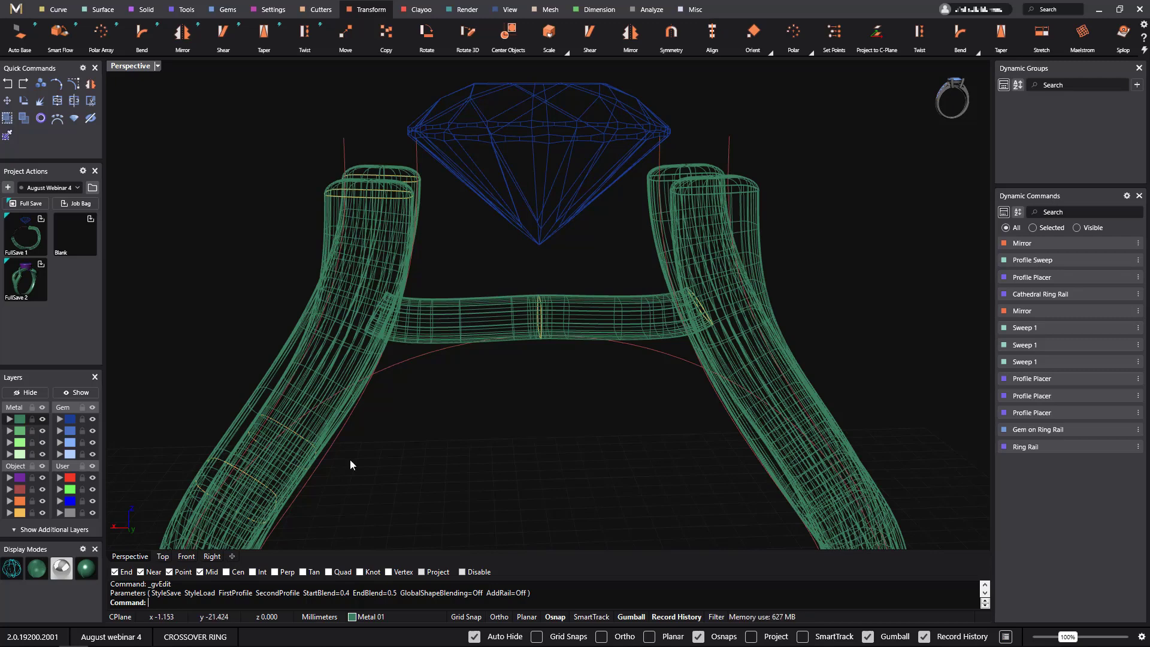
# Return to shaded display, edit the Profile Placer of the front crossing arm and raise its top end profile beside the diamond.
pyautogui.click(71, 577)
pyautogui.moveTo(556, 409)
pyautogui.mouseDown(button='right')
pyautogui.moveTo(720, 516)
pyautogui.moveTo(768, 64)
pyautogui.moveTo(714, 107)
pyautogui.moveTo(641, 505)
pyautogui.moveTo(621, 375)
pyautogui.moveTo(588, 326)
pyautogui.moveTo(738, 388)
pyautogui.moveTo(693, 334)
pyautogui.moveTo(639, 347)
pyautogui.moveTo(603, 405)
pyautogui.moveTo(608, 485)
pyautogui.moveTo(681, 501)
pyautogui.moveTo(658, 422)
pyautogui.moveTo(595, 382)
pyautogui.mouseUp(button='right')
pyautogui.click(473, 316)
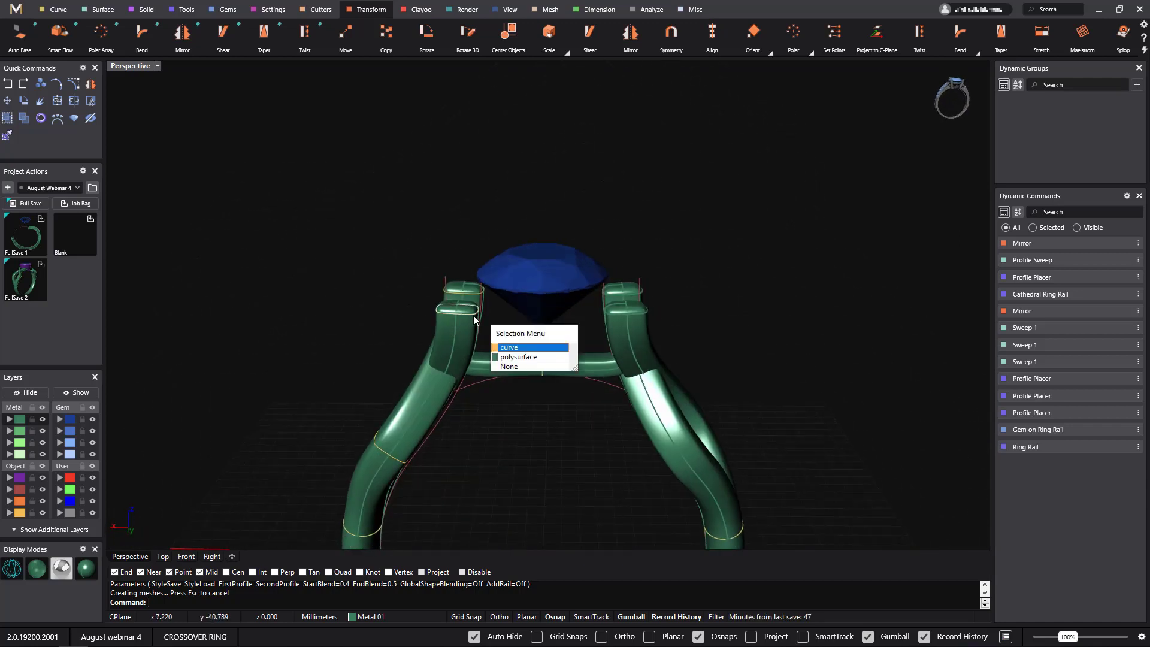
pyautogui.click(521, 353)
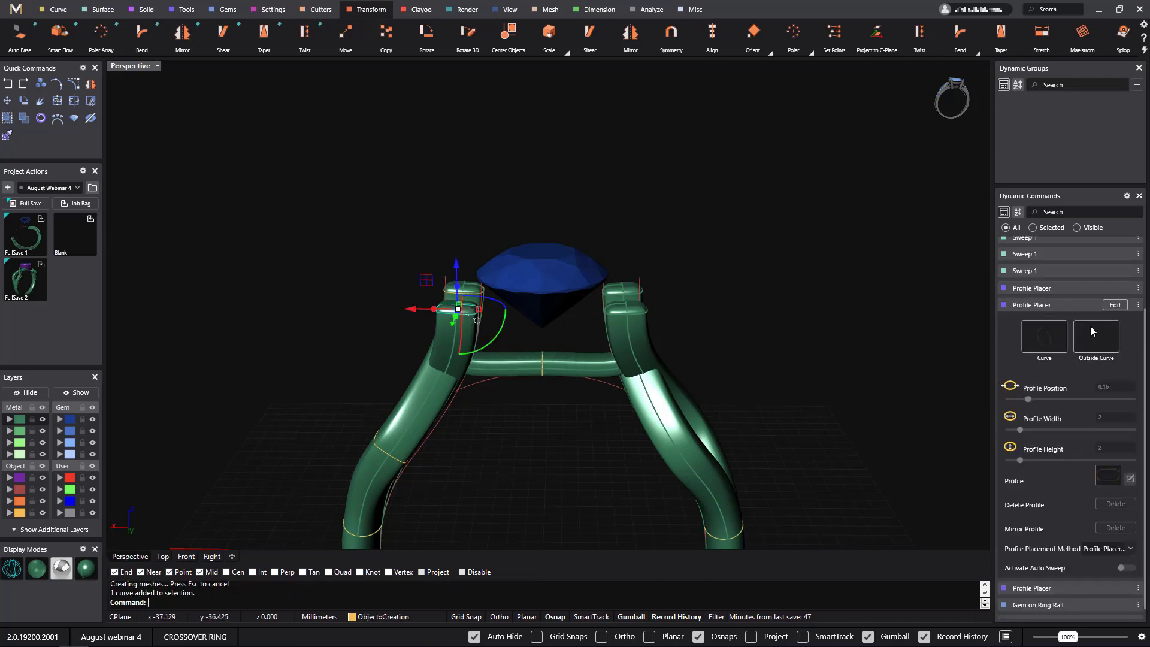
pyautogui.click(1115, 305)
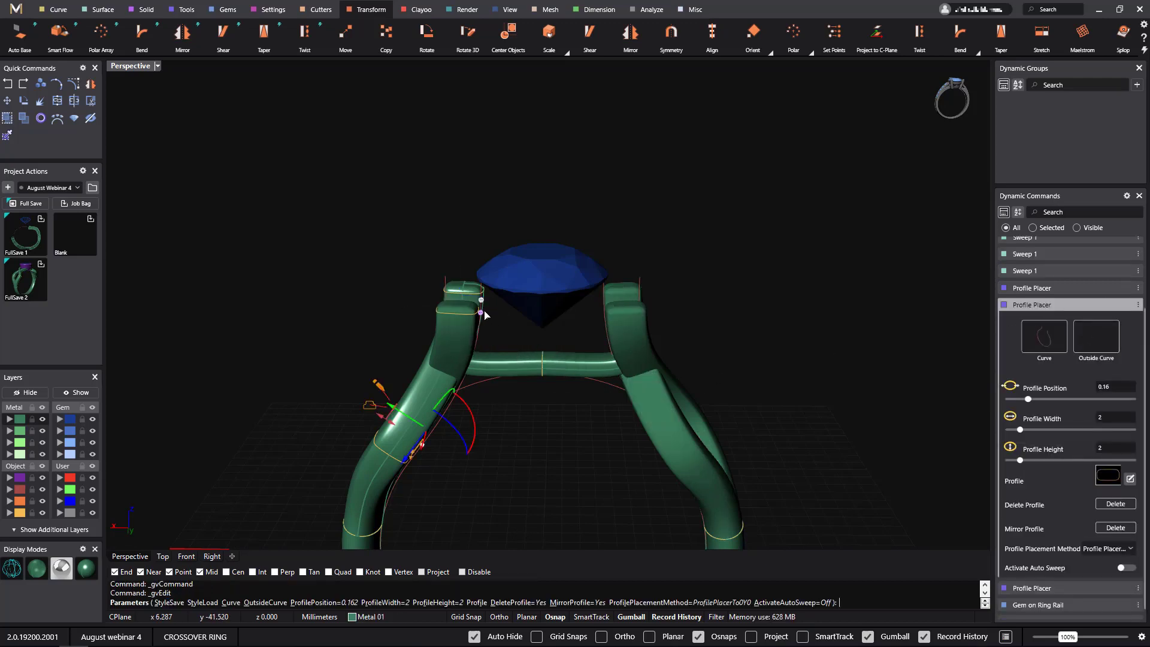
pyautogui.moveTo(486, 314); pyautogui.dragTo(582, 357, button='right')
pyautogui.click(519, 358)
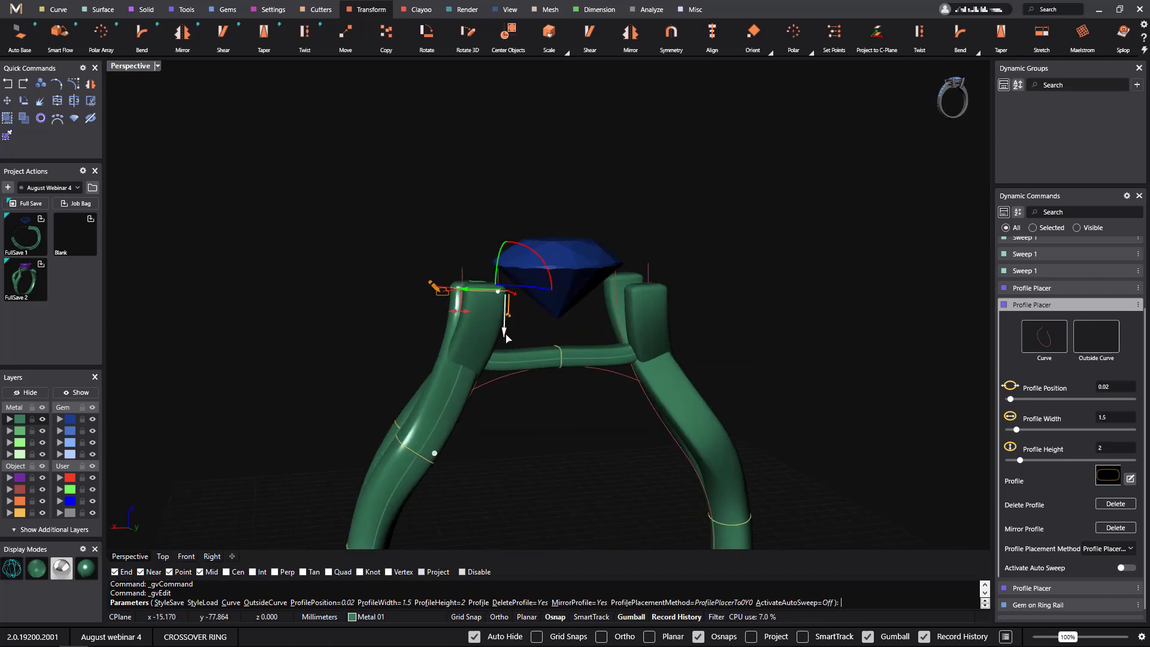
pyautogui.moveTo(505, 337); pyautogui.dragTo(509, 306)
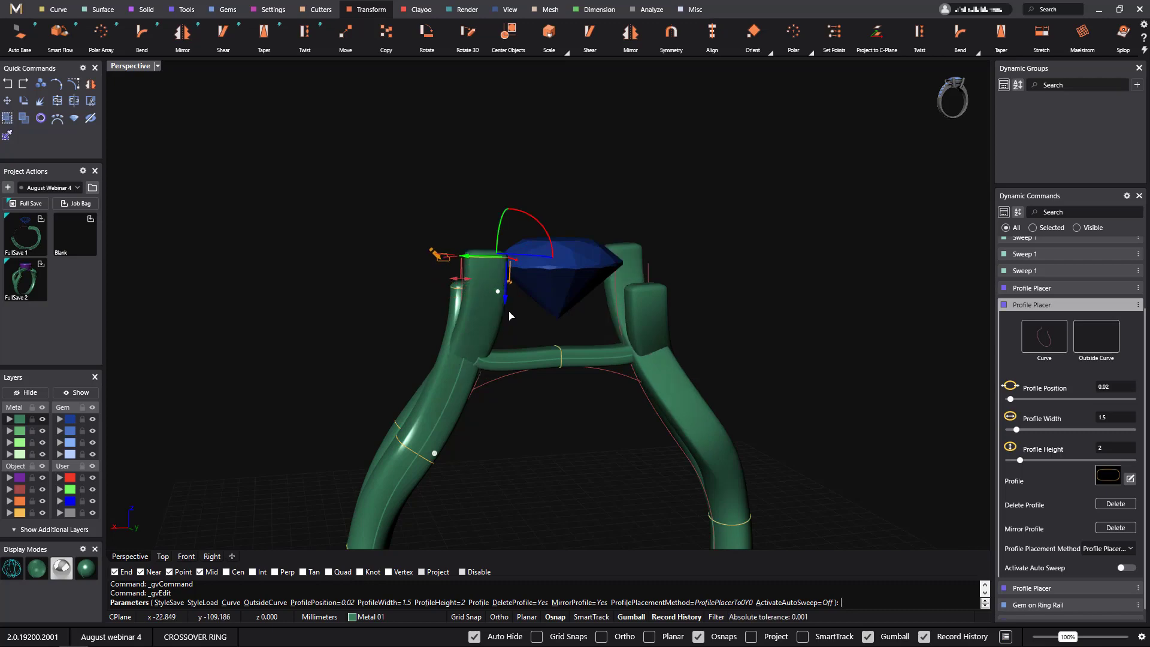
# Reduce the raised end profile's height to 1.3, shift it inward against the diamond's edge and finish the edit.
pyautogui.moveTo(509, 315); pyautogui.dragTo(504, 289, button='right')
pyautogui.scroll(5, 483, 416)
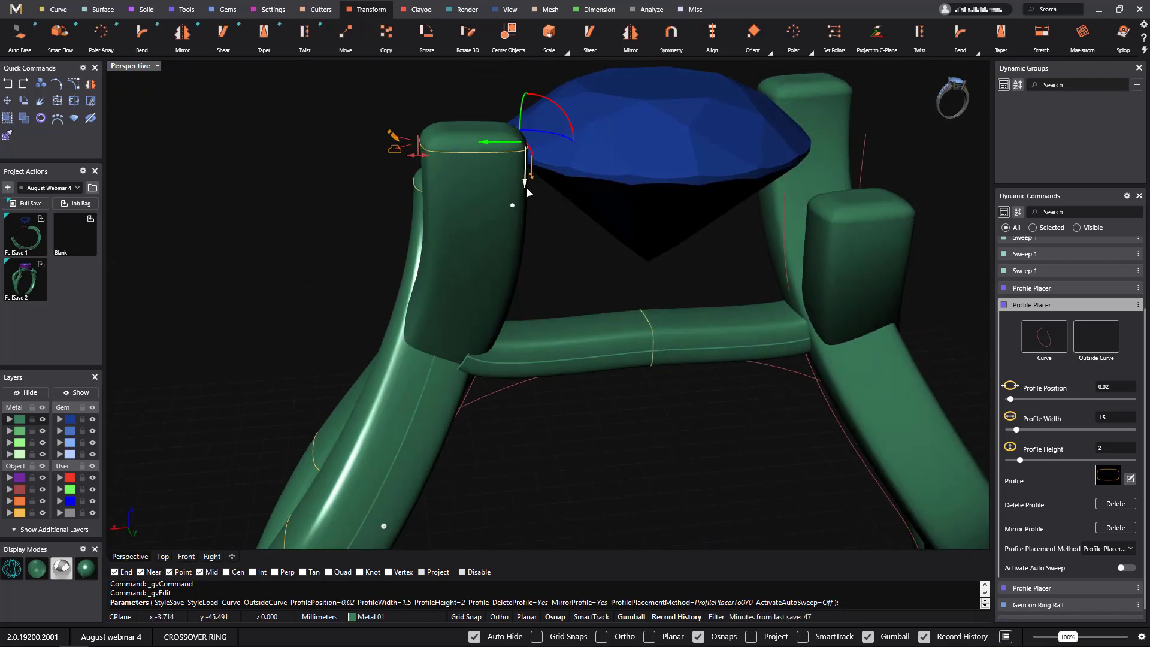
pyautogui.moveTo(525, 177); pyautogui.dragTo(575, 310, button='right')
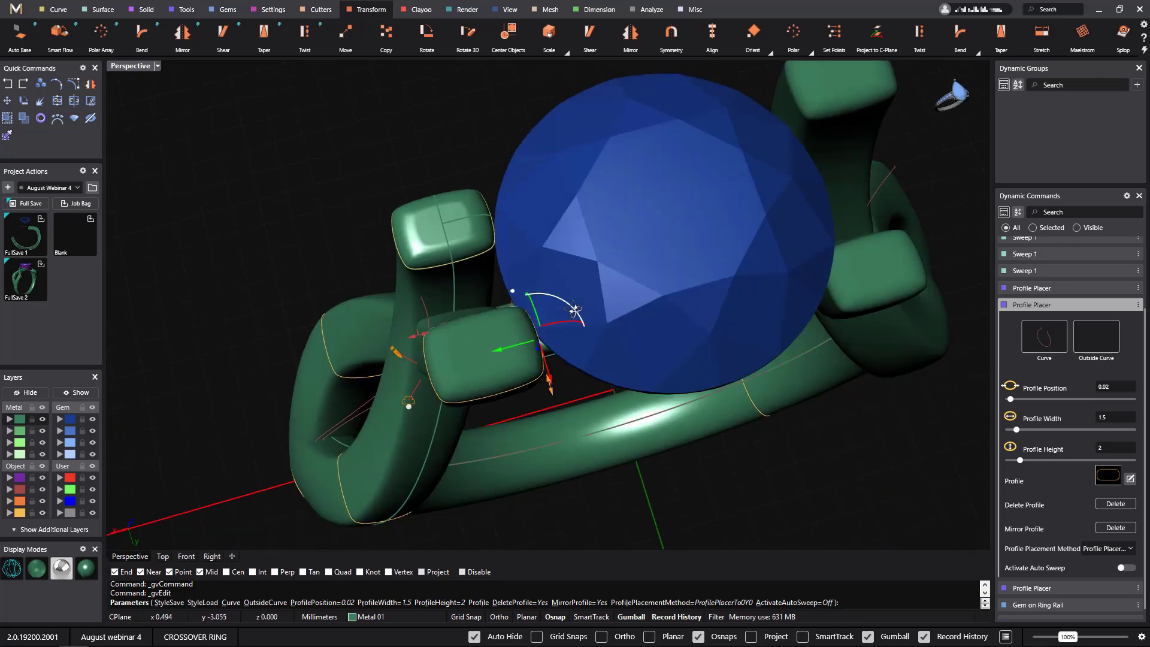
pyautogui.moveTo(418, 338); pyautogui.dragTo(530, 421)
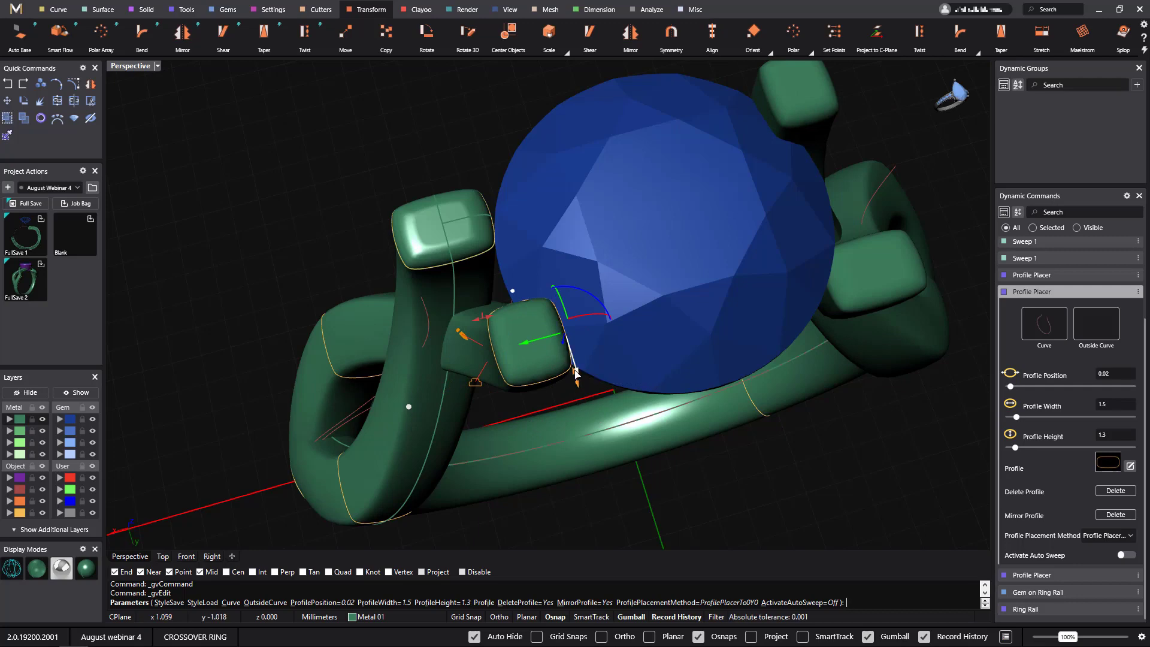
pyautogui.moveTo(578, 375); pyautogui.dragTo(587, 398)
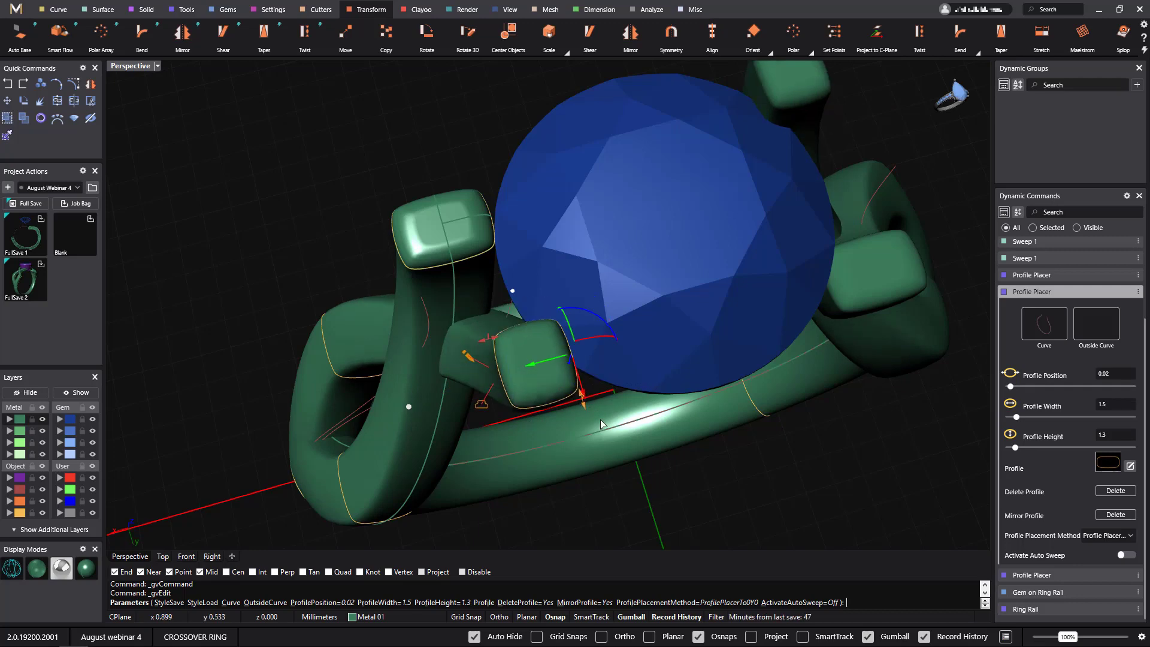
pyautogui.moveTo(590, 399); pyautogui.dragTo(540, 300, button='right')
pyautogui.press('Return')
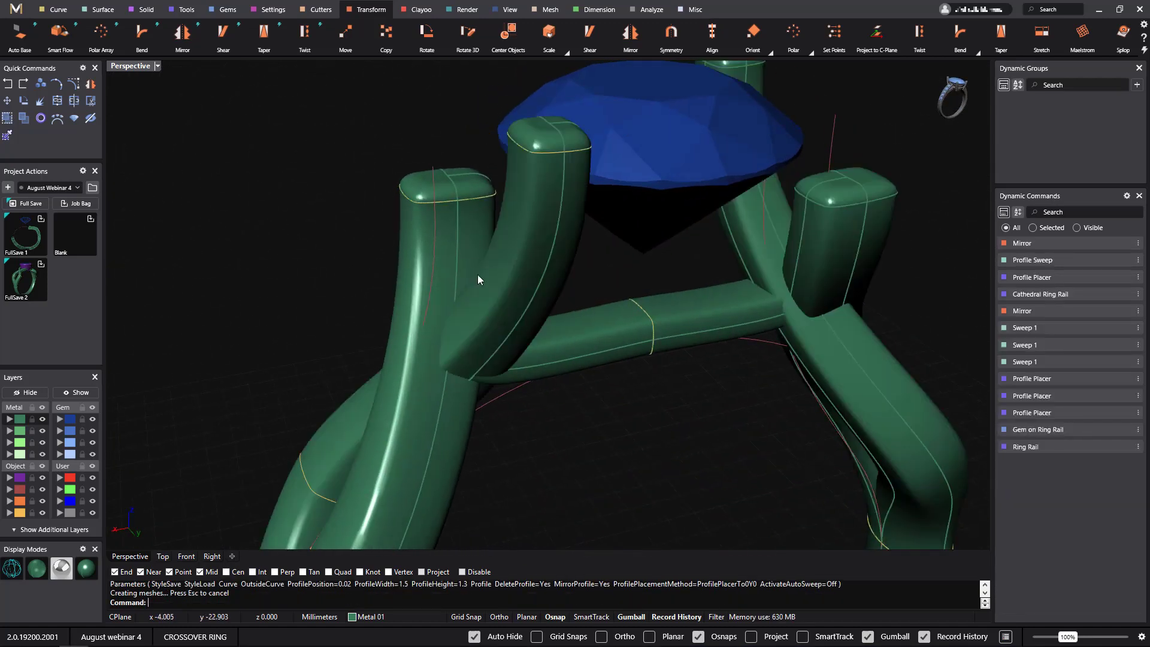
# Edit the Profile Placer of the remaining front crossing arm and raise its top end profile to the diamond's level.
pyautogui.click(480, 202)
pyautogui.click(509, 226)
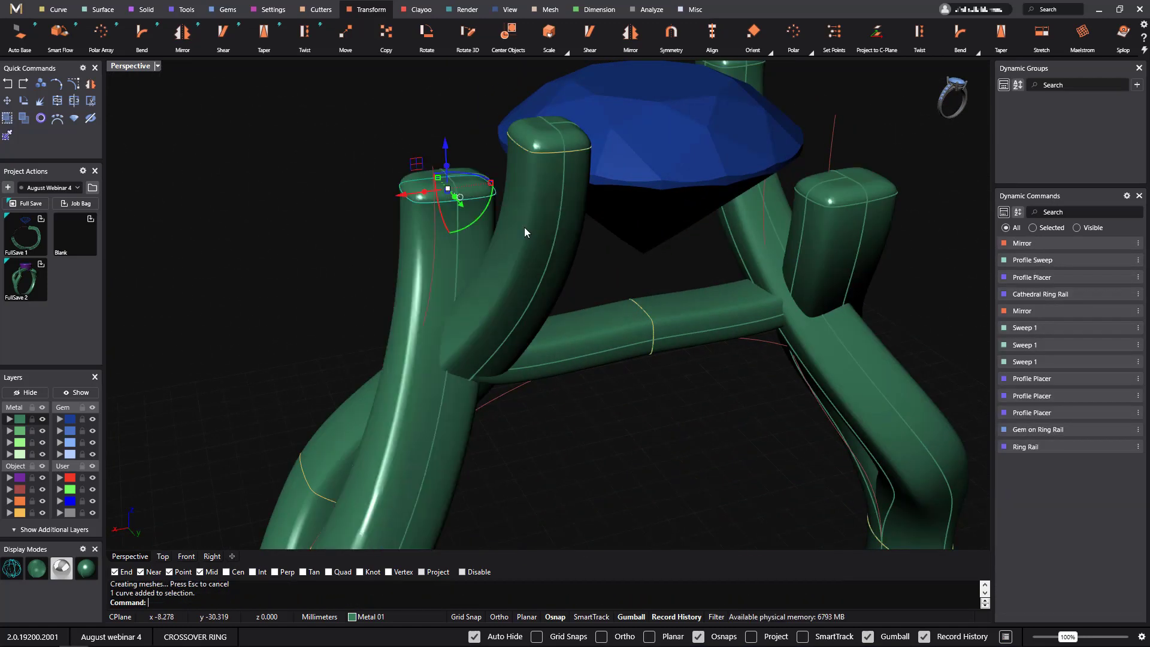
pyautogui.click(1030, 276)
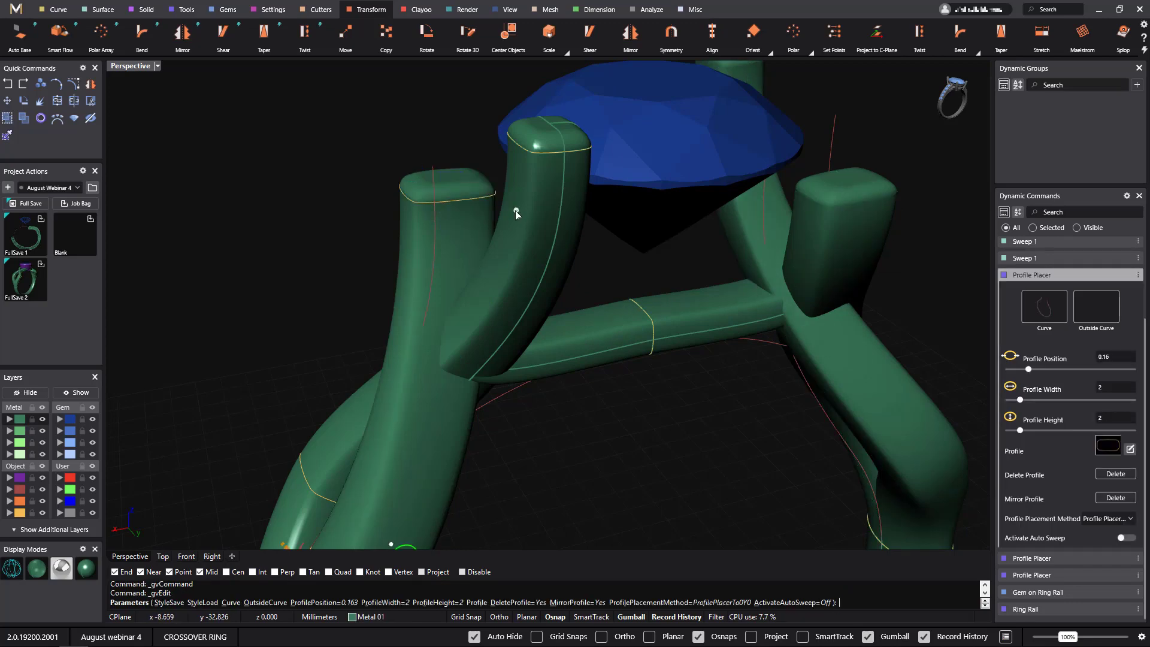
pyautogui.click(516, 217)
pyautogui.moveTo(491, 227); pyautogui.dragTo(491, 147)
pyautogui.moveTo(535, 199); pyautogui.dragTo(645, 185, button='right')
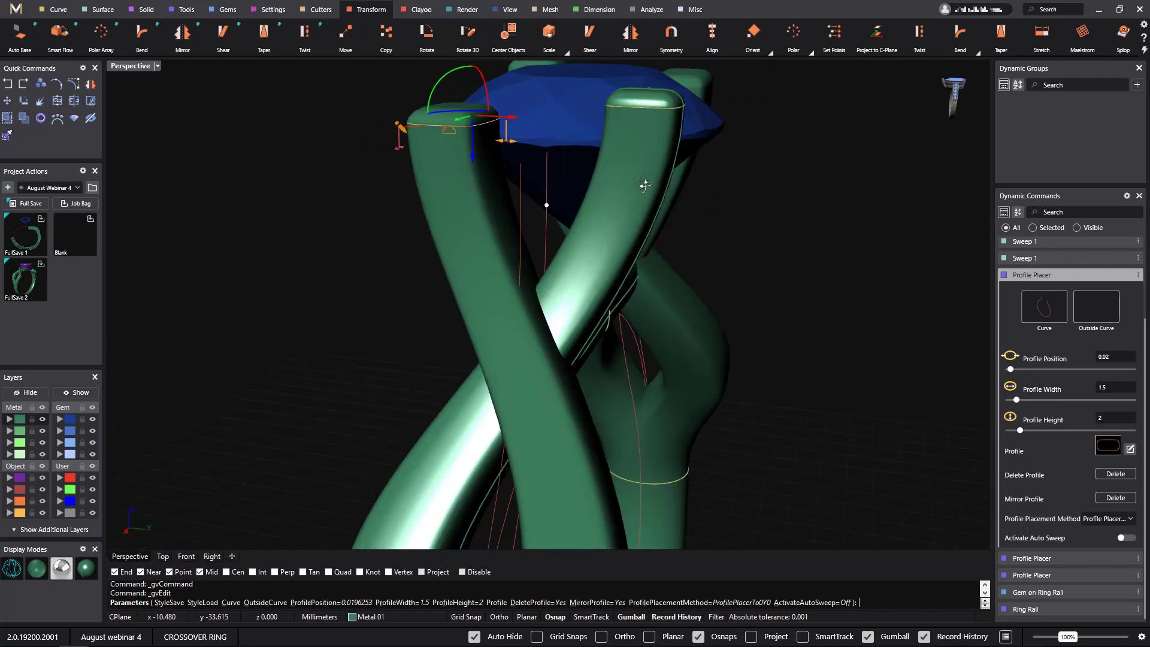
pyautogui.moveTo(476, 163); pyautogui.dragTo(476, 145)
# Set that arm's end profile height to 1.3, shift it inward against the diamond's edge and finish the edit.
pyautogui.moveTo(576, 173); pyautogui.dragTo(358, 279, button='right')
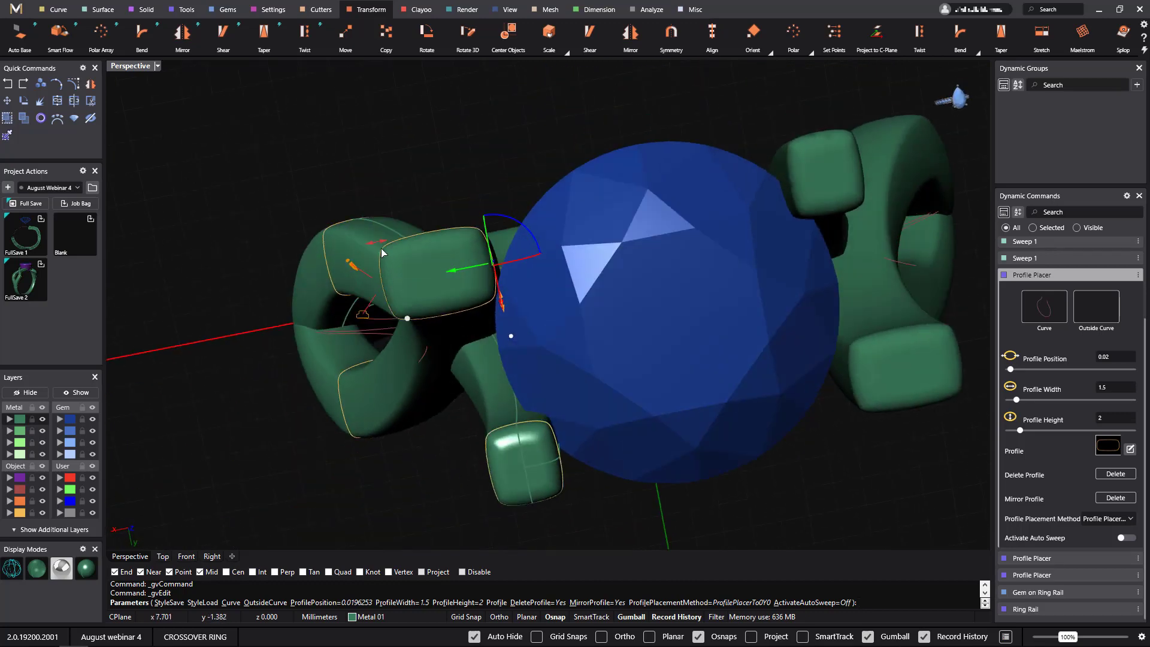
pyautogui.moveTo(375, 247); pyautogui.dragTo(415, 245)
pyautogui.moveTo(492, 360); pyautogui.dragTo(652, 339, button='right')
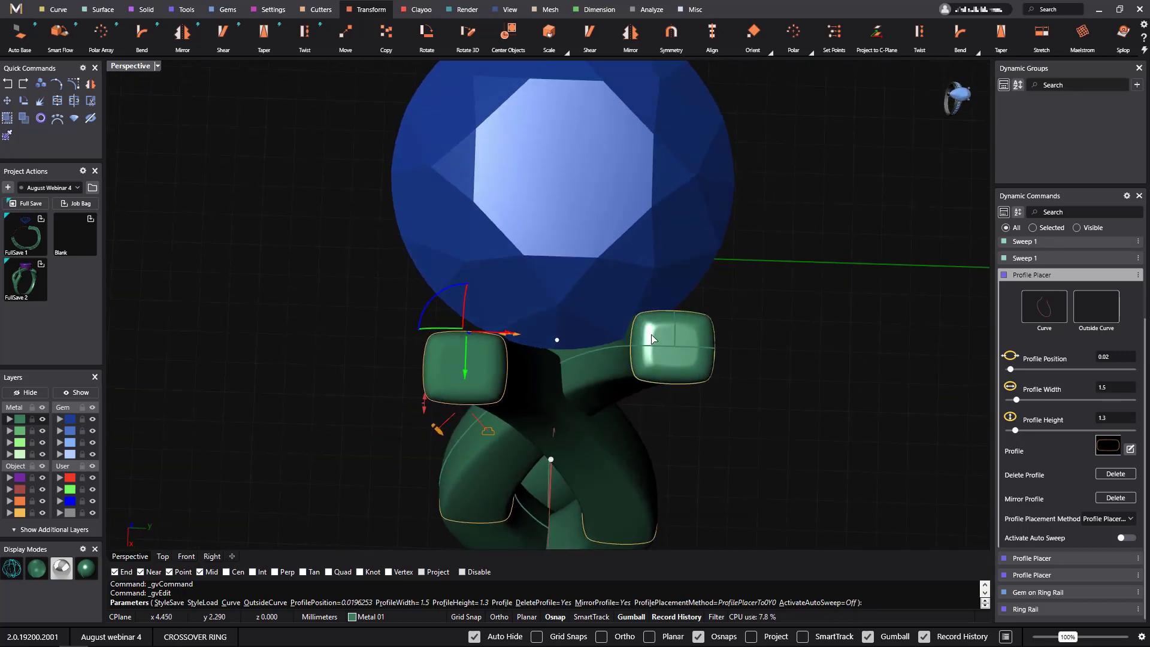
pyautogui.moveTo(466, 379); pyautogui.dragTo(469, 357)
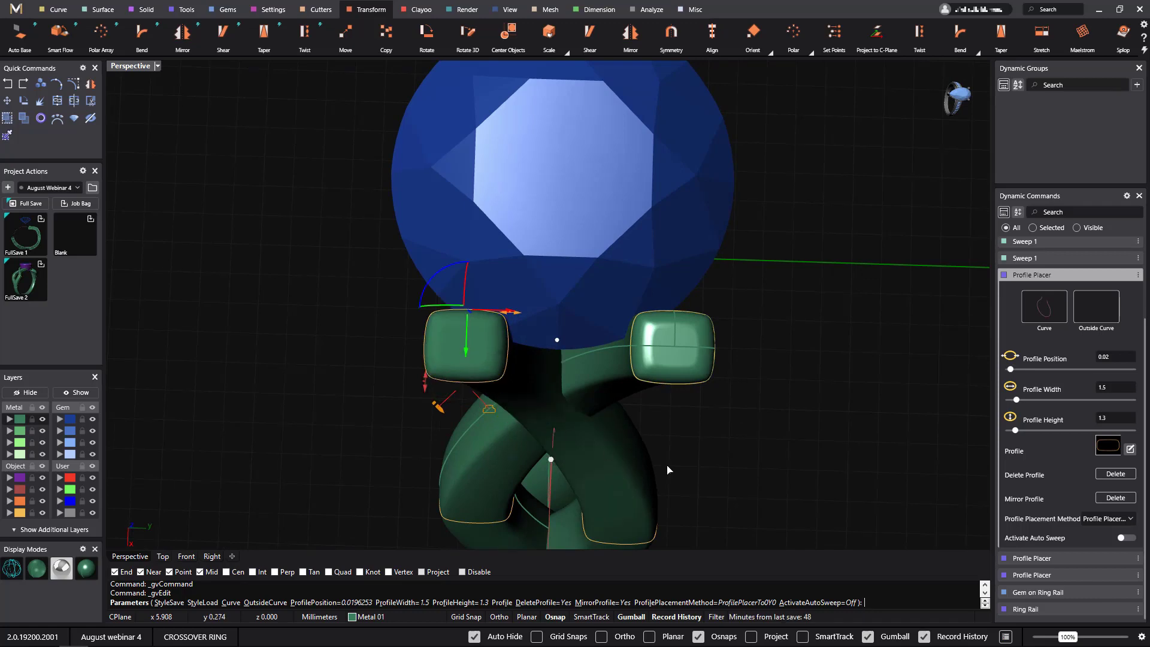
pyautogui.moveTo(668, 469); pyautogui.dragTo(692, 375, button='right')
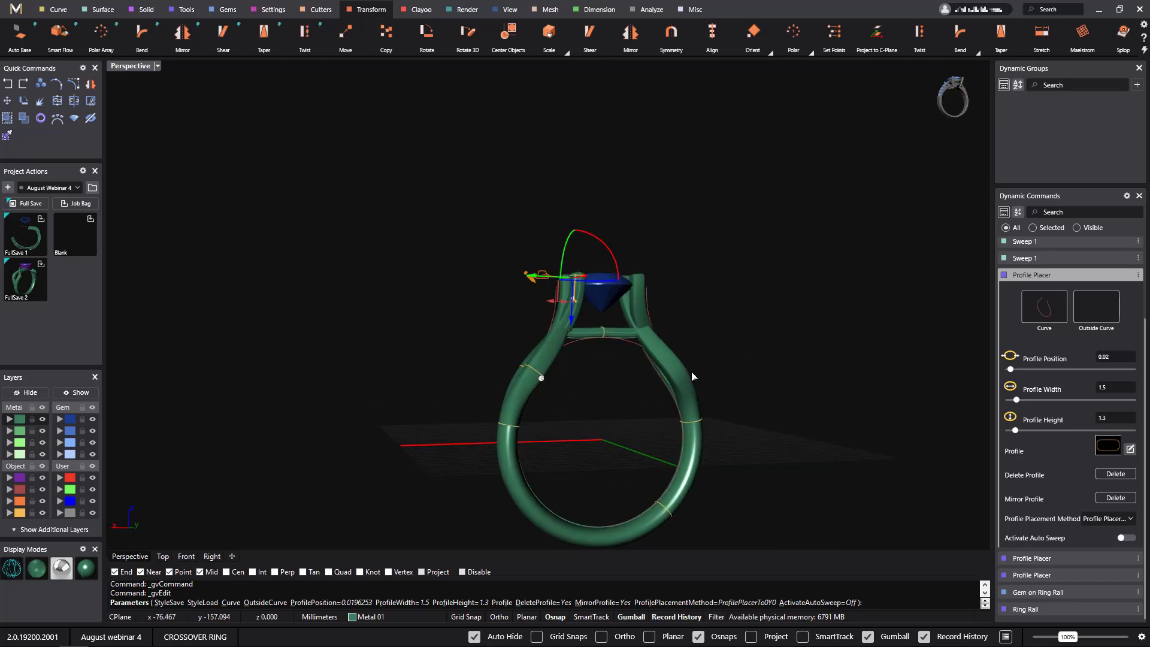
pyautogui.scroll(3, 593, 383)
pyautogui.press('Return')
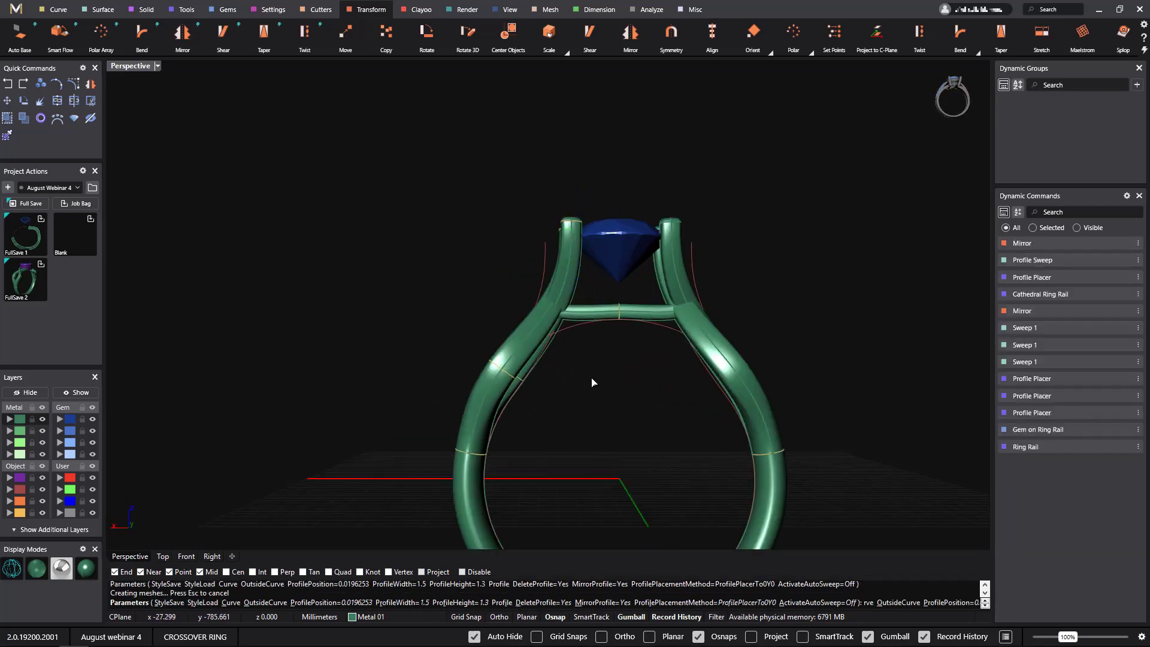
# Edit the bridge's Profile Placer and move its end profile at the shank arm diagonally upward toward the diamond.
pyautogui.moveTo(651, 379); pyautogui.dragTo(765, 310, button='right')
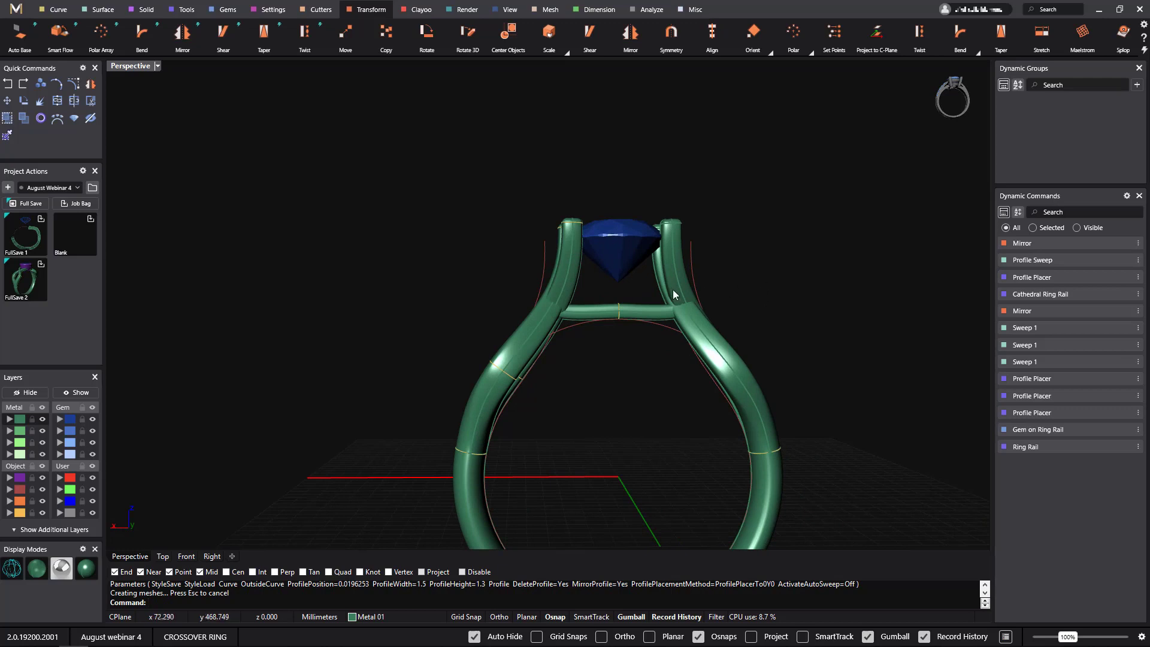
pyautogui.click(697, 327)
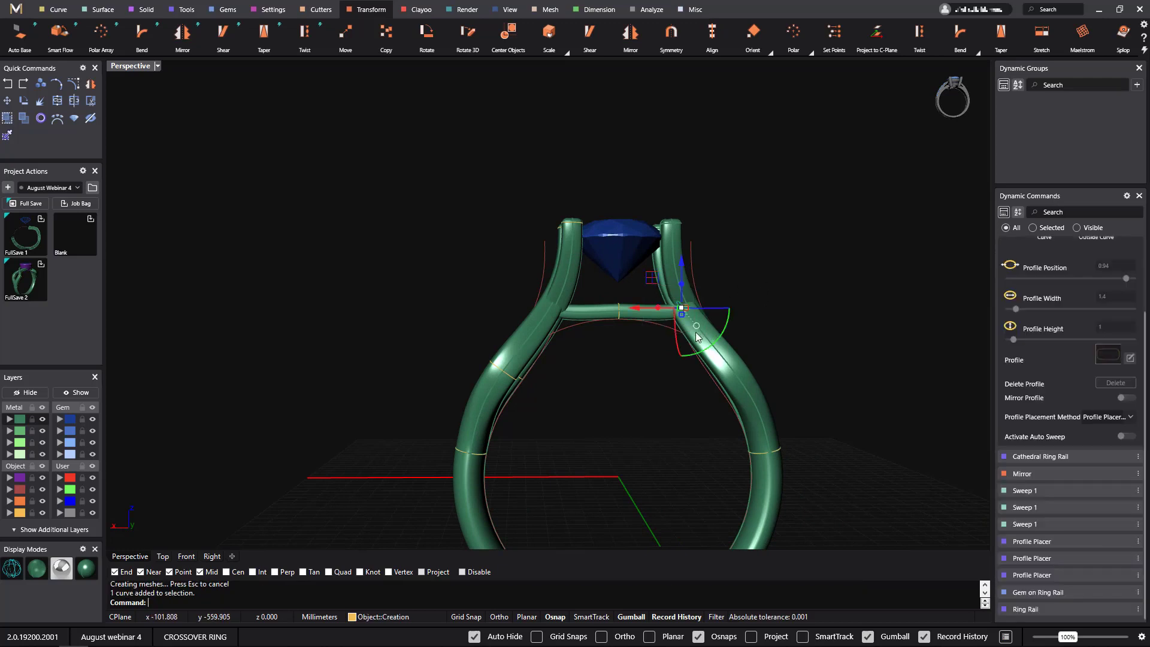
pyautogui.scroll(3, 680, 323)
pyautogui.scroll(2, 1076, 280)
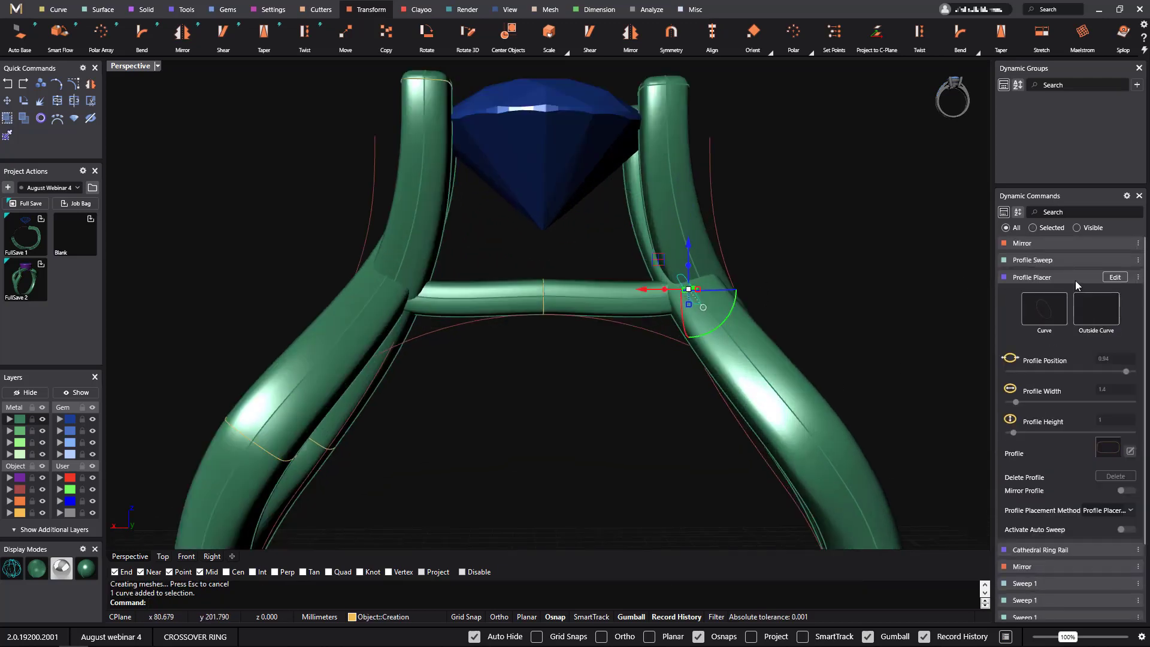
pyautogui.click(1115, 277)
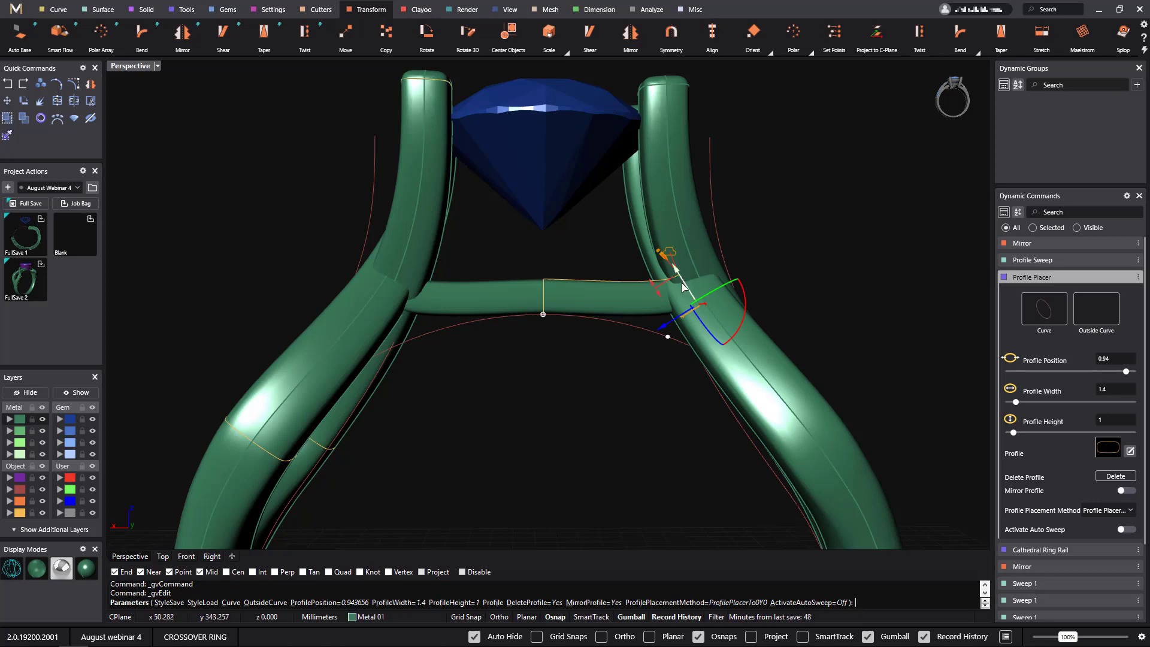
pyautogui.moveTo(685, 281); pyautogui.dragTo(671, 252)
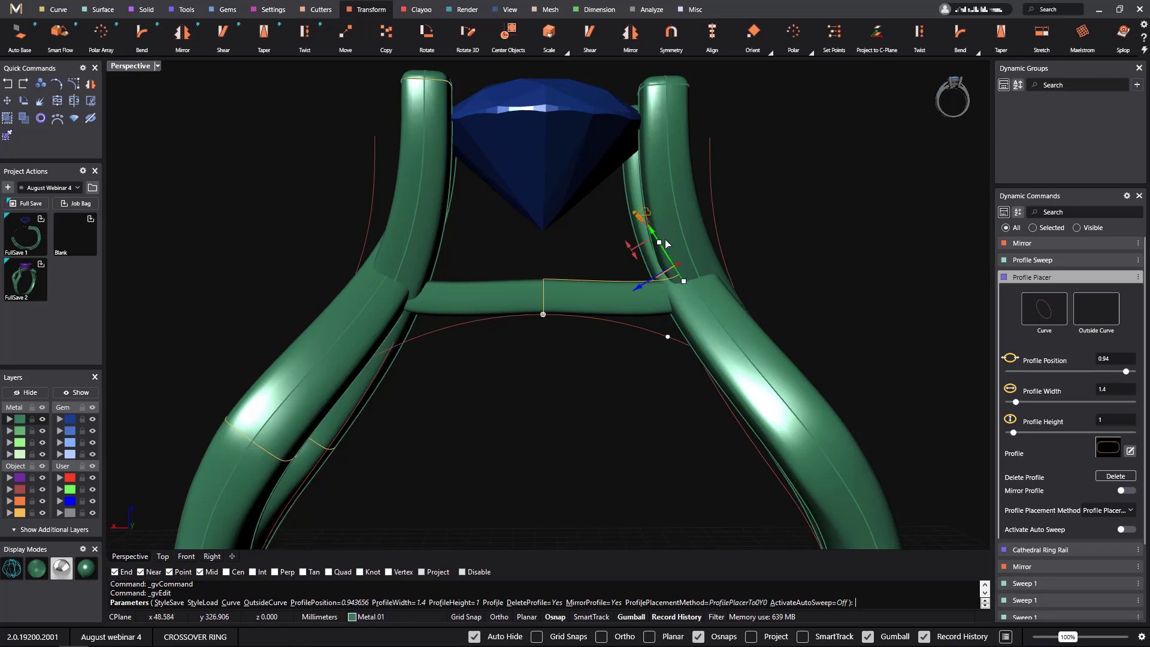
# Widen the bridge's end profile to 1.8 and finish the Profile Placer edit.
pyautogui.moveTo(670, 339)
pyautogui.mouseDown(button='right')
pyautogui.moveTo(732, 336)
pyautogui.moveTo(770, 352)
pyautogui.moveTo(785, 392)
pyautogui.moveTo(624, 347)
pyautogui.moveTo(734, 396)
pyautogui.moveTo(705, 452)
pyautogui.moveTo(827, 465)
pyautogui.moveTo(847, 414)
pyautogui.moveTo(770, 404)
pyautogui.moveTo(653, 346)
pyautogui.mouseUp(button='right')
pyautogui.scroll(-5, 617, 357)
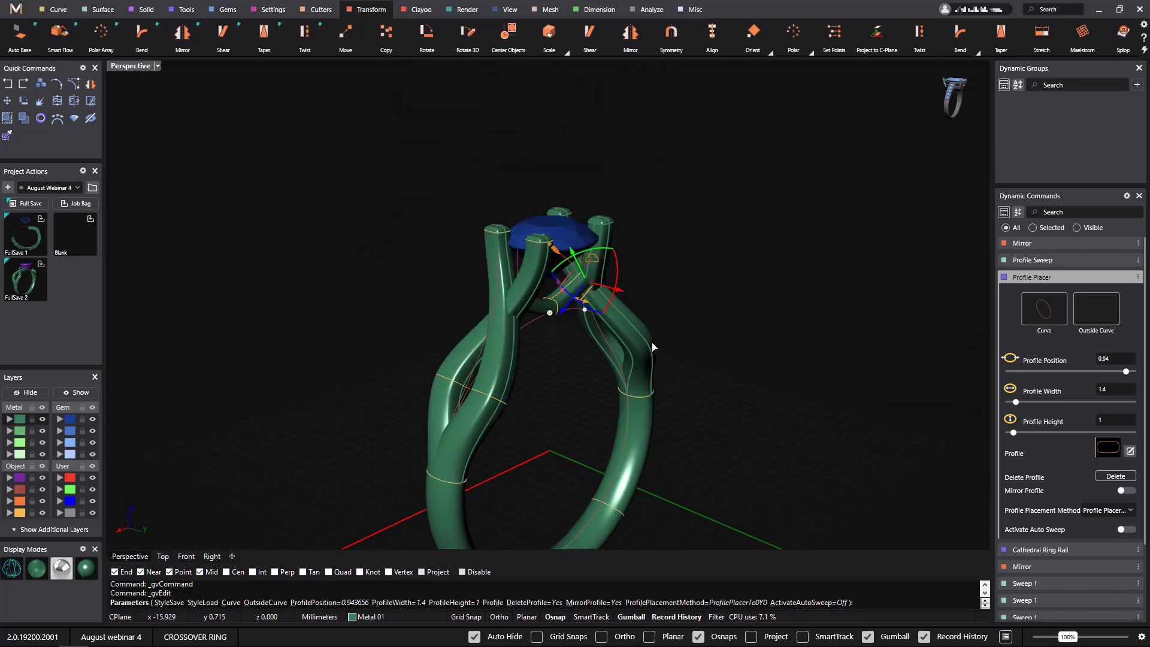
pyautogui.scroll(6, 653, 346)
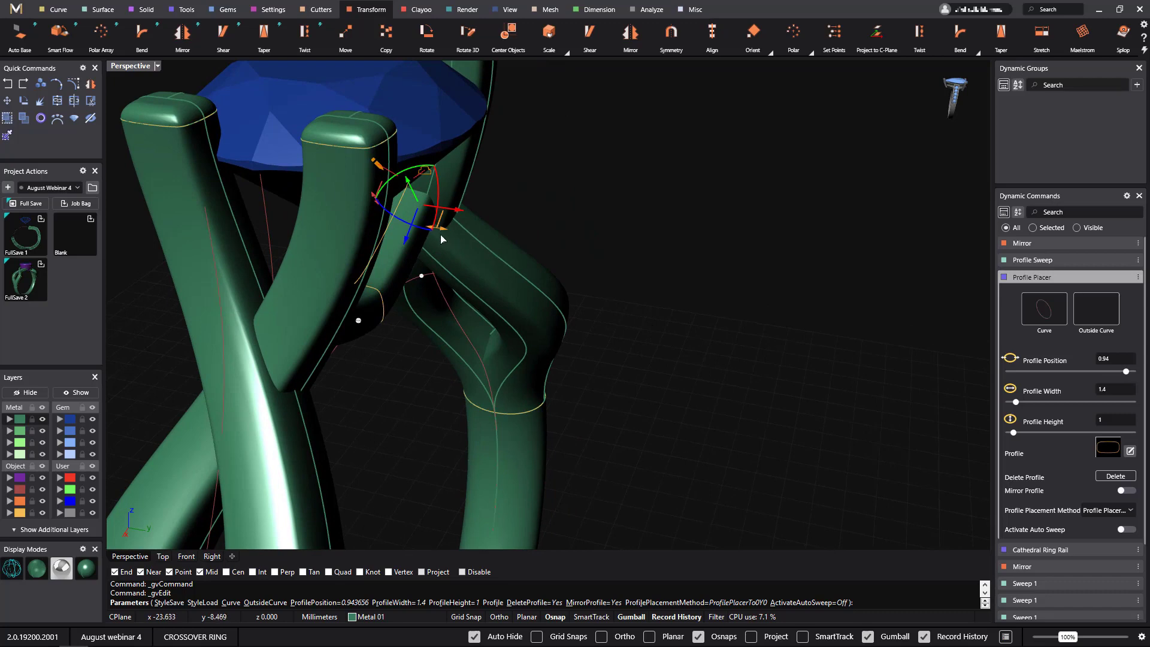
pyautogui.moveTo(444, 232); pyautogui.dragTo(454, 231)
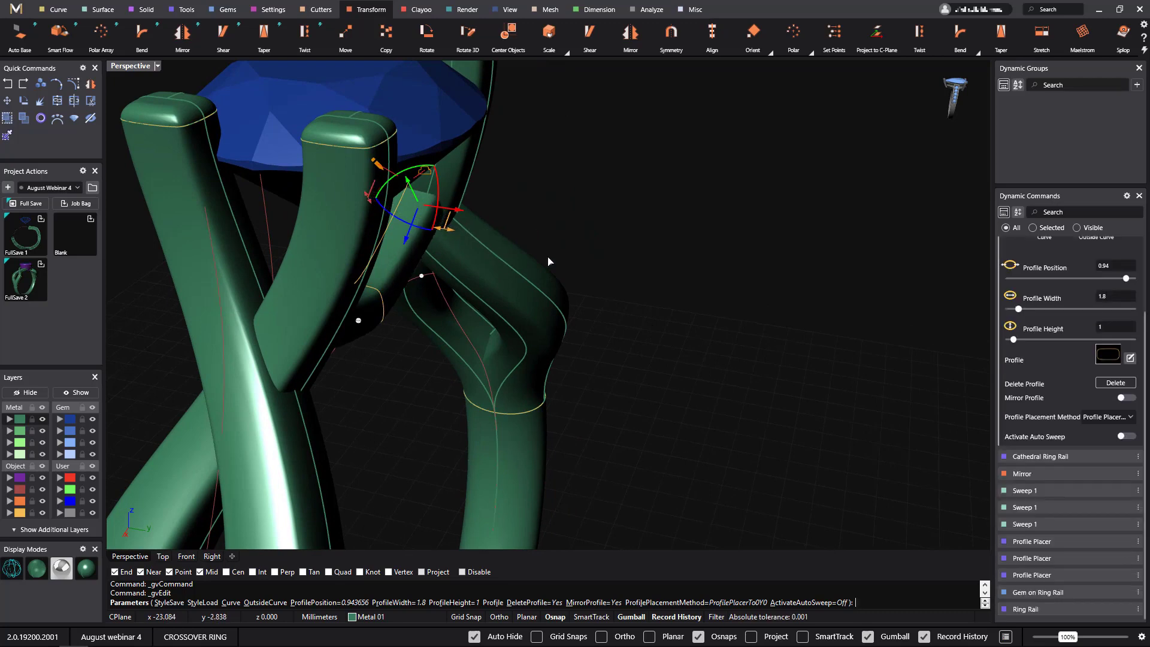
pyautogui.moveTo(652, 255); pyautogui.dragTo(517, 260, button='right')
pyautogui.scroll(-6, 520, 268)
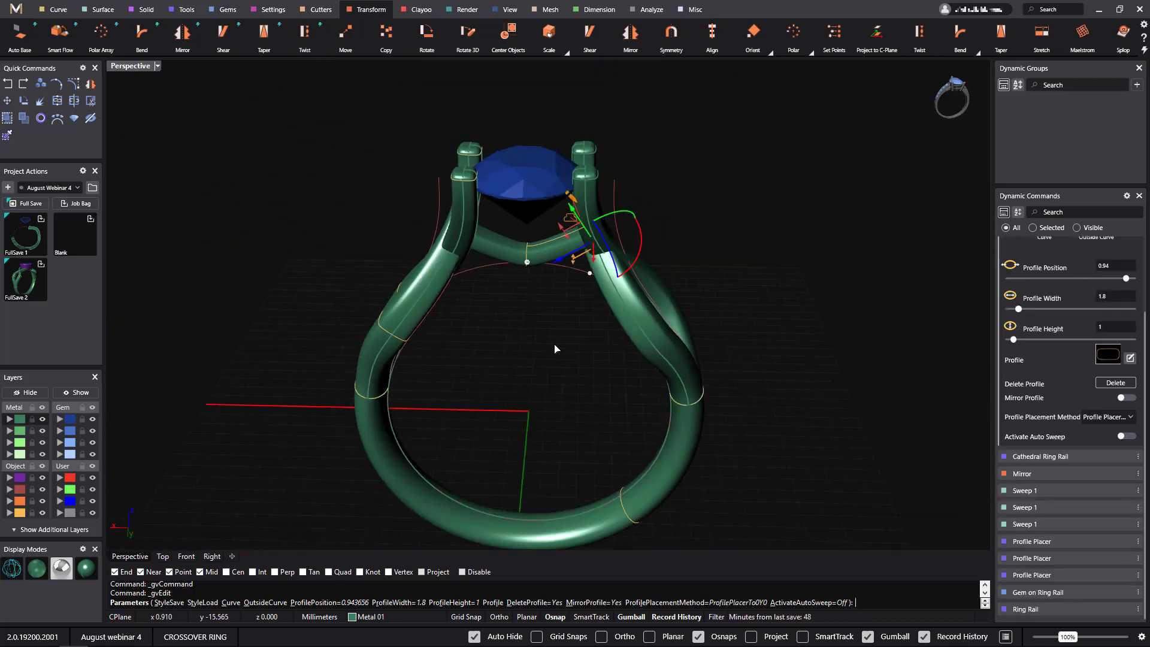
pyautogui.moveTo(555, 348); pyautogui.dragTo(586, 296, button='right')
pyautogui.scroll(-6, 586, 296)
pyautogui.moveTo(591, 356); pyautogui.dragTo(543, 432, button='right')
pyautogui.press('Return')
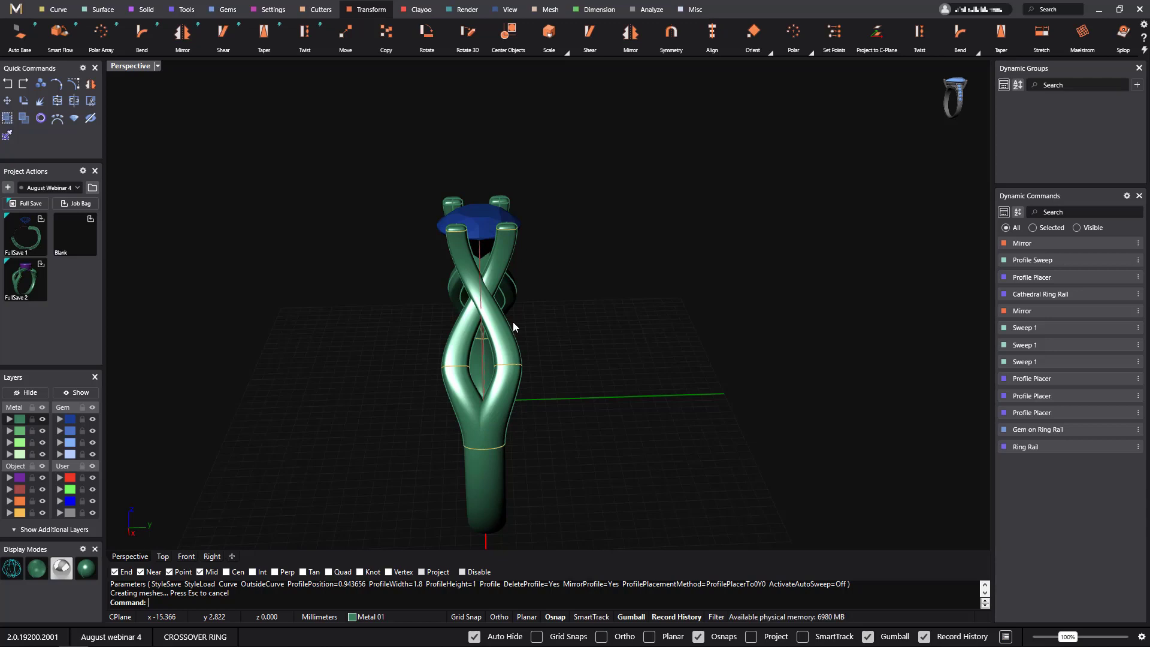
# Extract an isocurve running along the front crossing arm's sweep at a 90-degree angle.
pyautogui.click(485, 395)
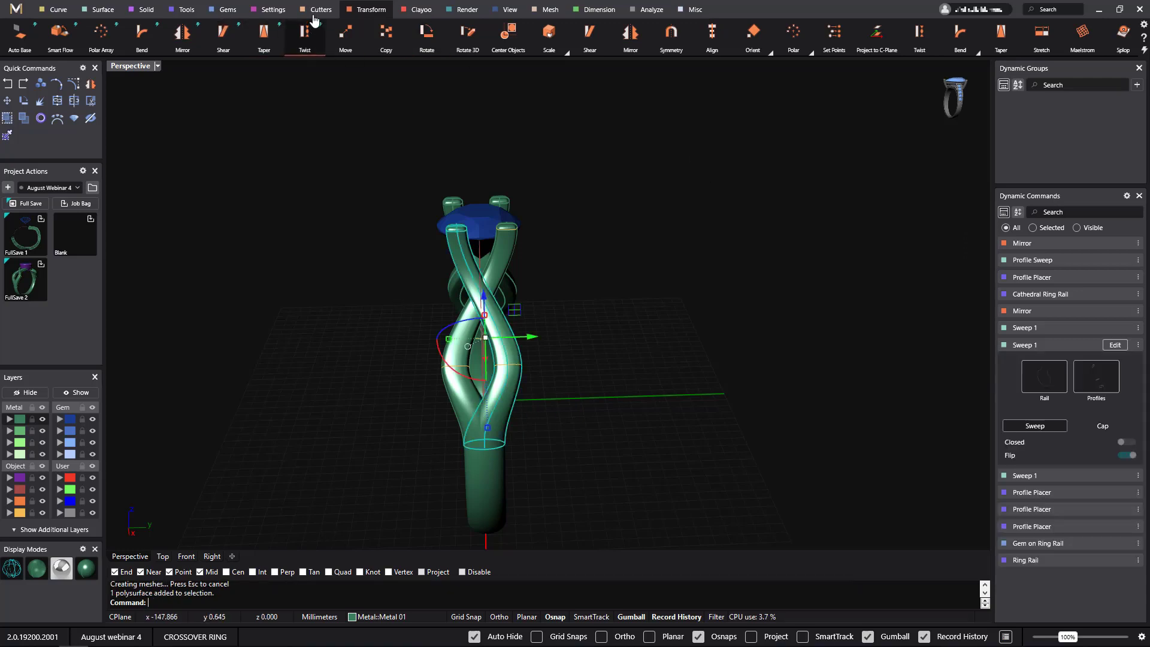
pyautogui.click(56, 11)
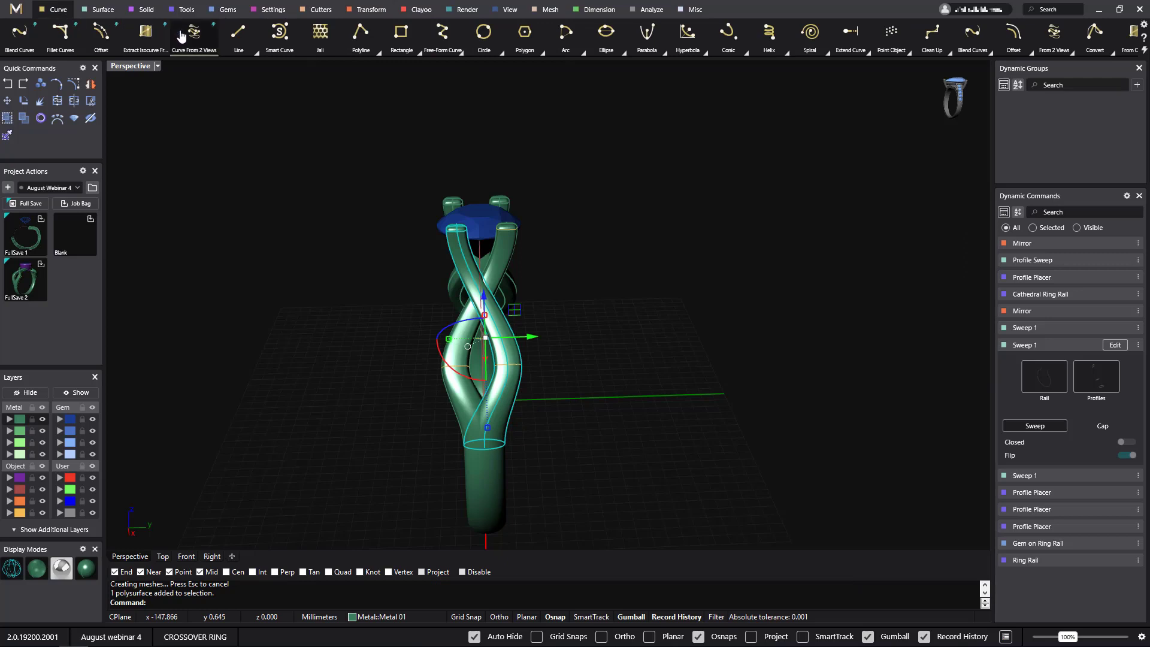
pyautogui.click(145, 33)
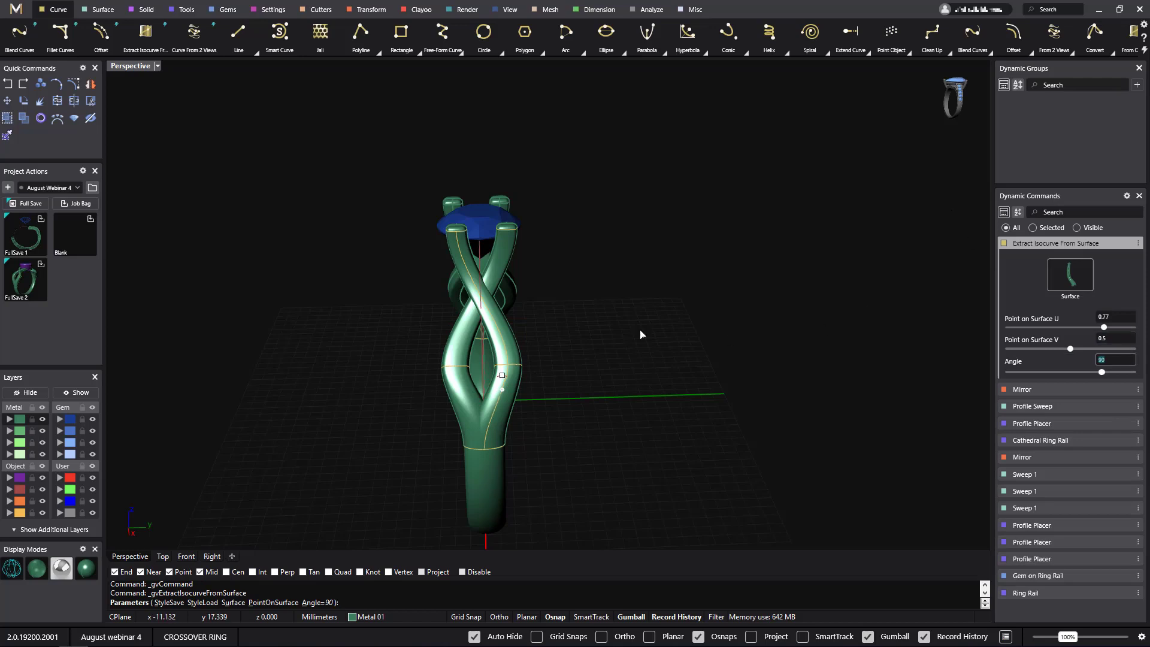
pyautogui.press('Return')
# Start Gems On Curve on the extracted isocurve and assign the crossing arm's polysurface as the target object.
pyautogui.scroll(5, 627, 452)
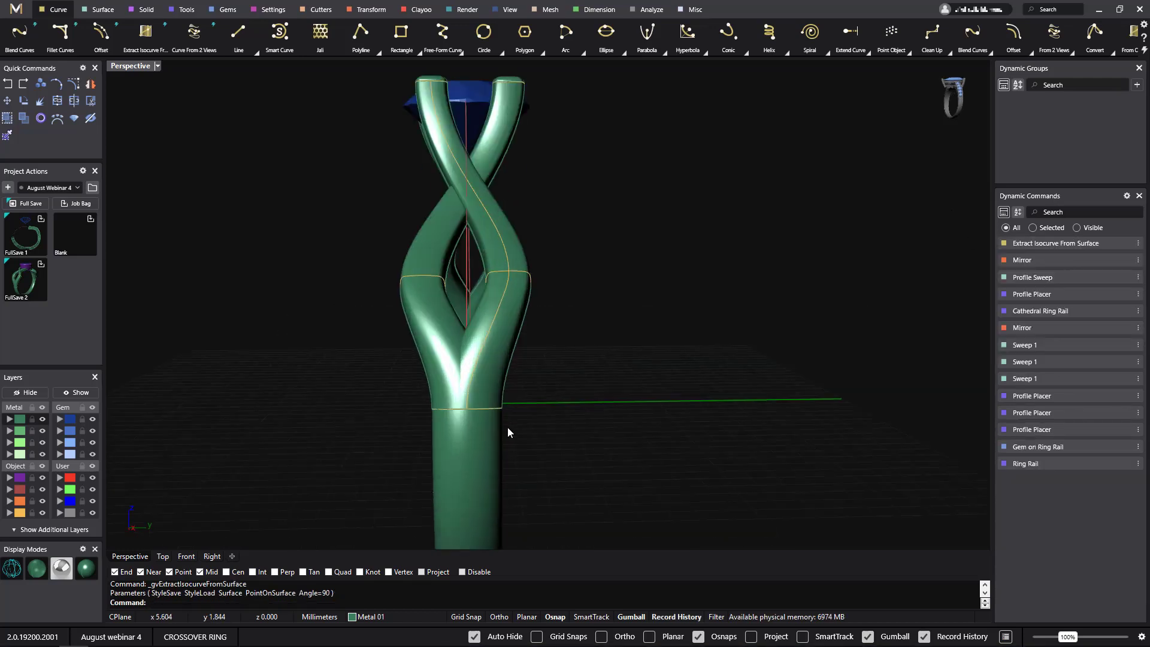
pyautogui.click(484, 345)
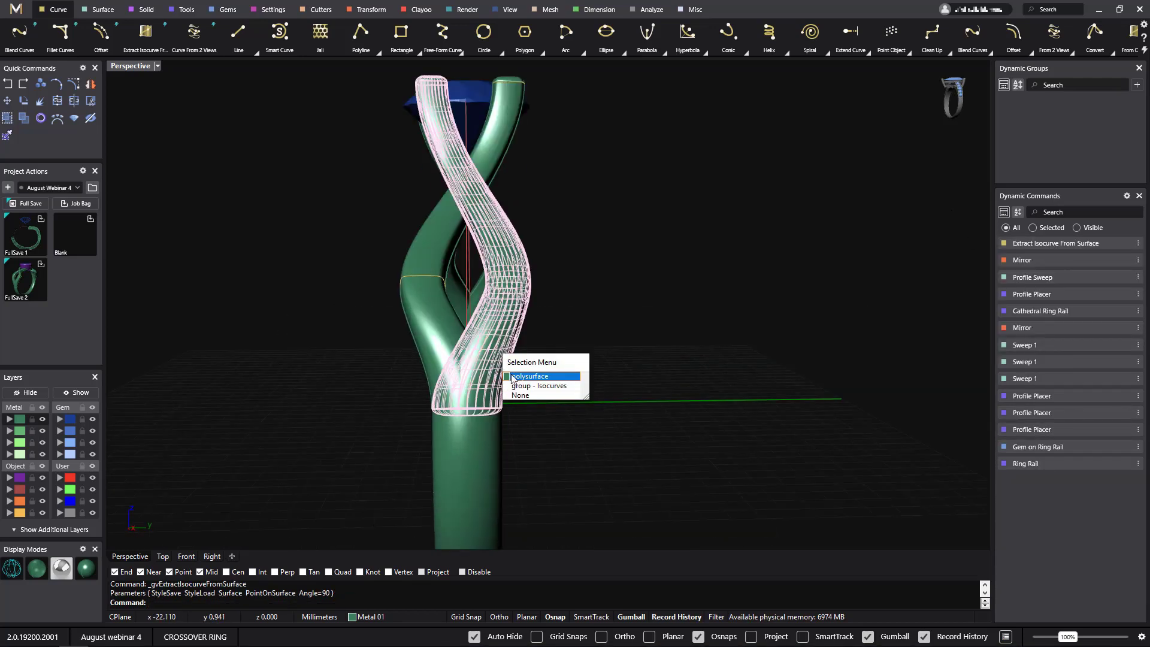
pyautogui.click(530, 386)
pyautogui.moveTo(706, 396); pyautogui.dragTo(599, 336, button='right')
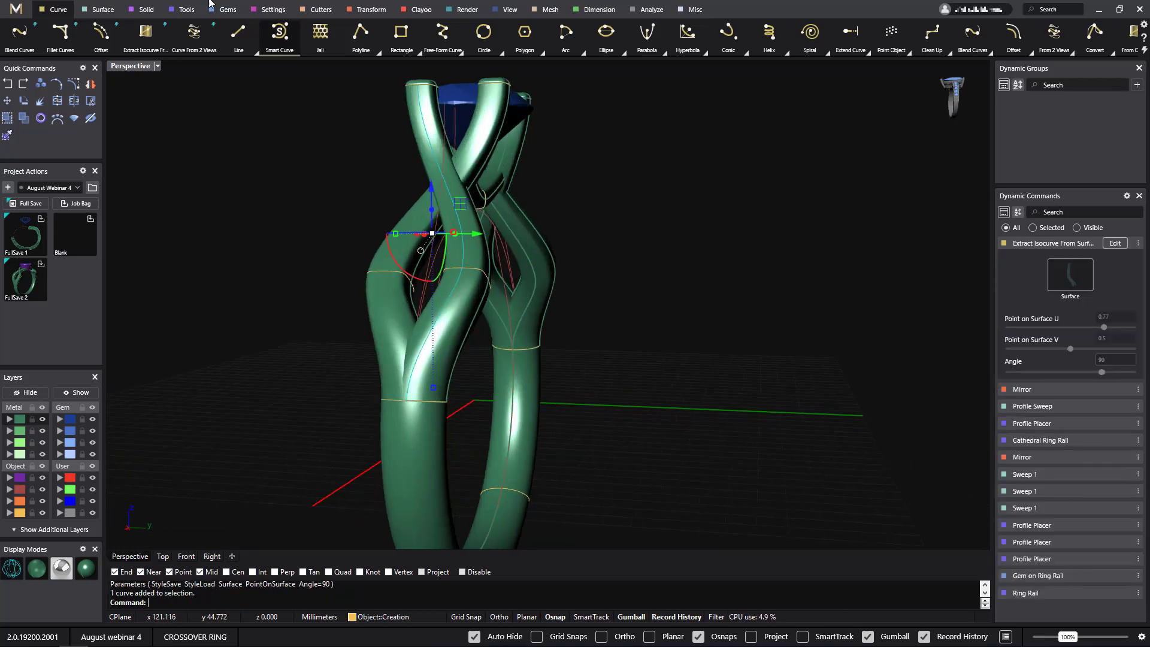
pyautogui.click(228, 10)
pyautogui.click(226, 33)
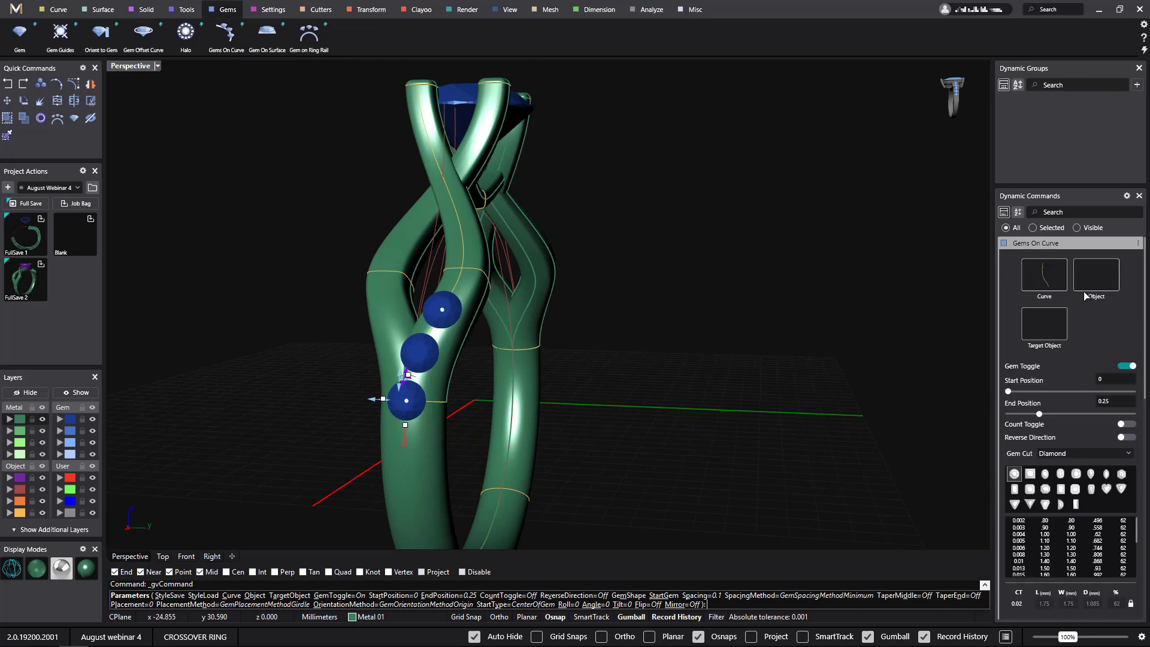
pyautogui.click(1044, 323)
pyautogui.click(476, 256)
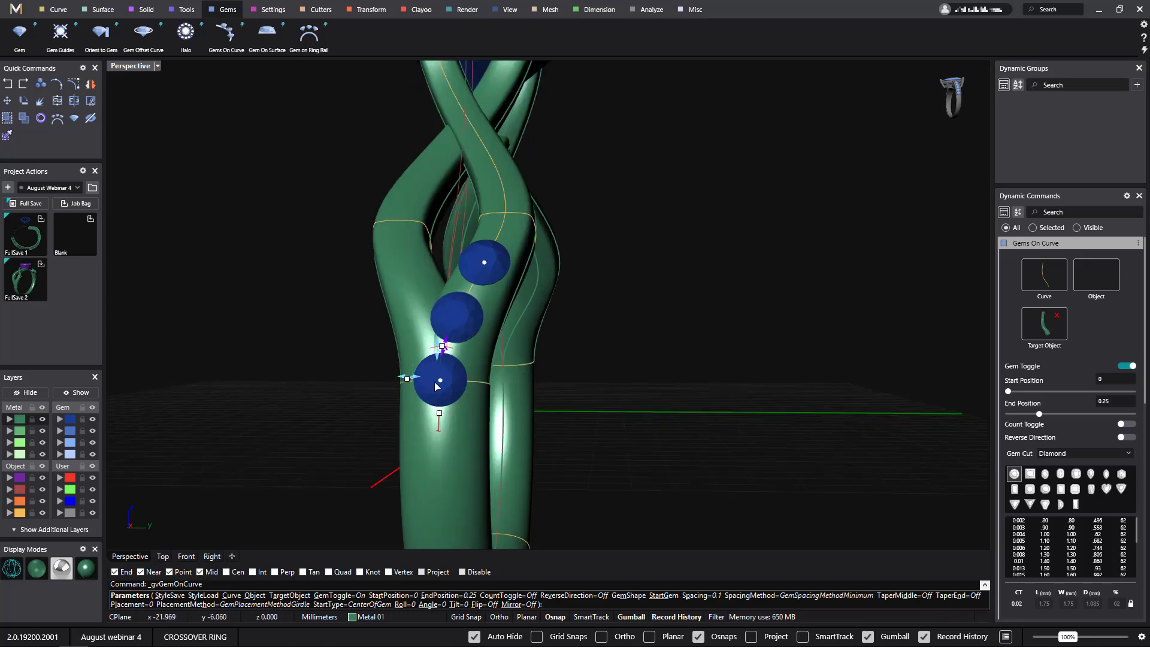
# Set the gem row's start position to 0.066 and its end position to 0.78 along the arm.
pyautogui.scroll(5, 442, 382)
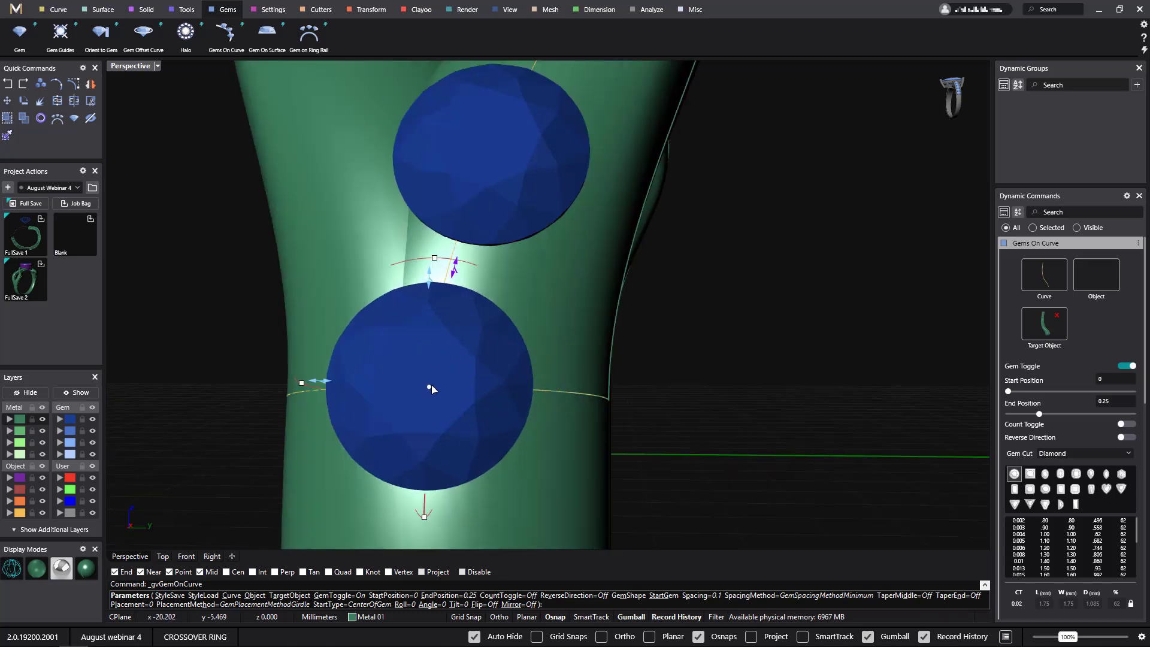
pyautogui.moveTo(453, 331); pyautogui.dragTo(478, 264)
pyautogui.scroll(-5, 717, 350)
pyautogui.moveTo(717, 351); pyautogui.dragTo(588, 525, button='right')
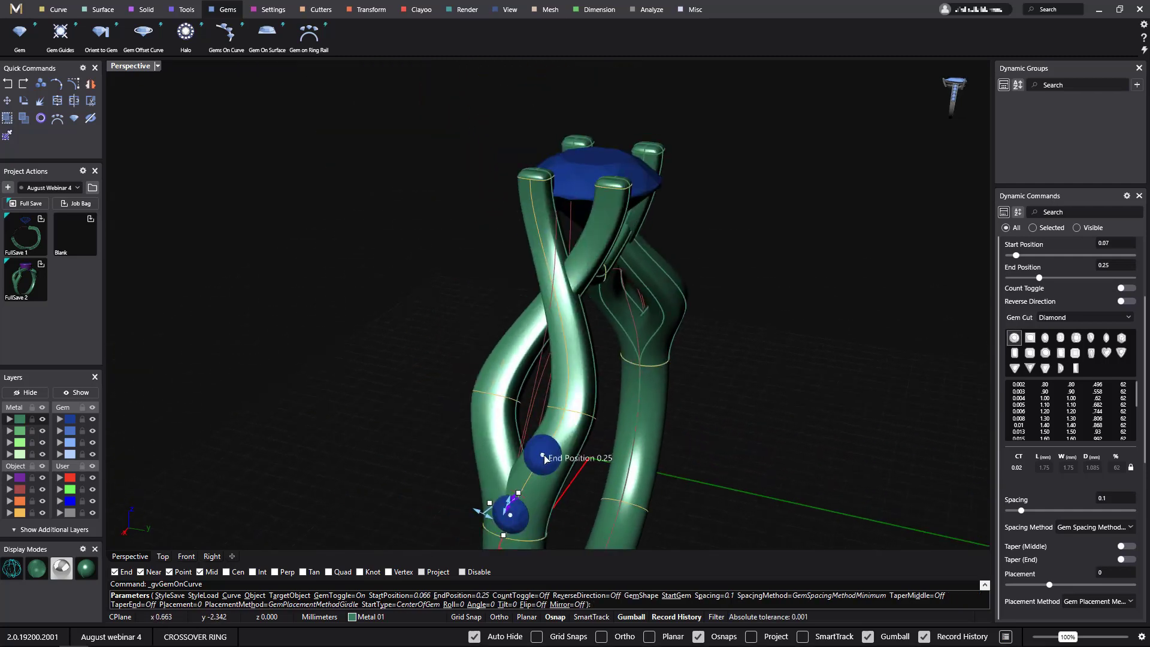
pyautogui.moveTo(544, 459); pyautogui.dragTo(546, 261)
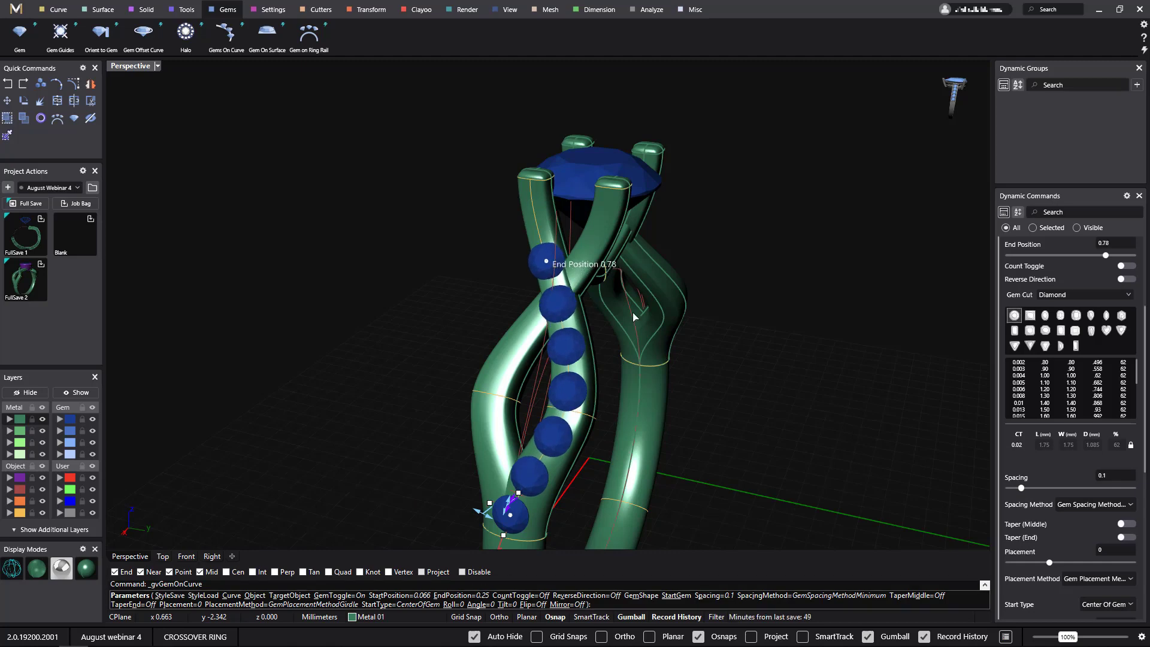
# Turn on end taper for the gem row and reduce the end gem to 0.80 mm.
pyautogui.moveTo(1146, 427); pyautogui.dragTo(1146, 533)
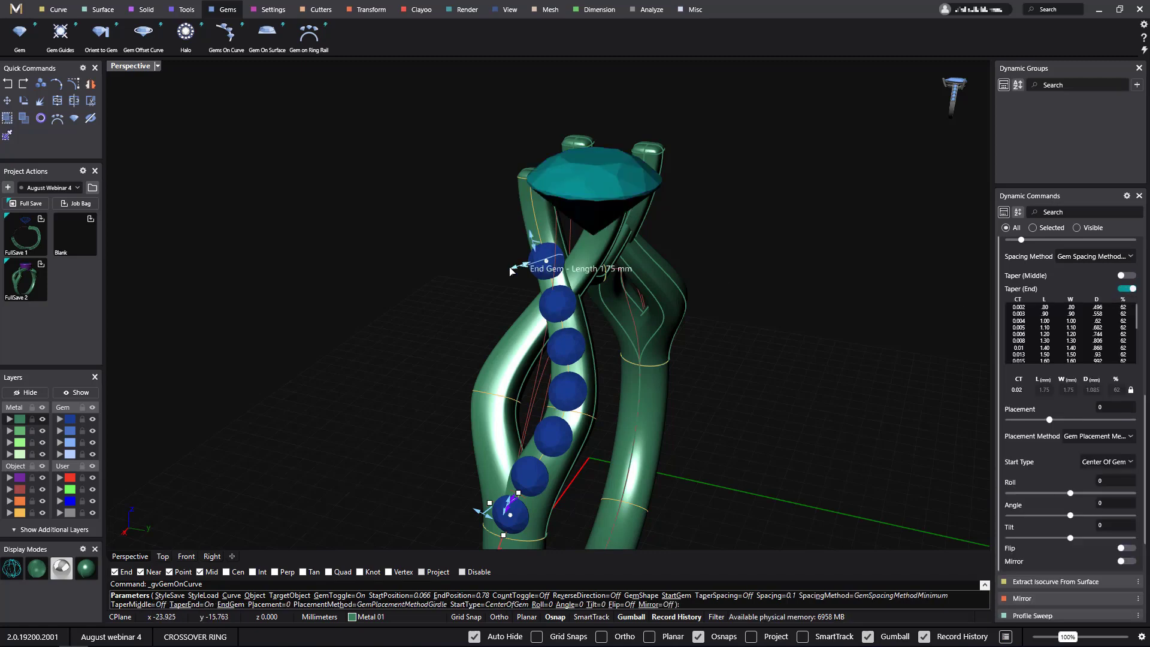
pyautogui.scroll(5, 519, 272)
pyautogui.moveTo(560, 264); pyautogui.dragTo(596, 263)
pyautogui.scroll(-9, 607, 274)
# Reduce the start gem to 1.30 mm and extend the gem row's end position to 0.849.
pyautogui.moveTo(734, 383); pyautogui.dragTo(748, 352, button='right')
pyautogui.scroll(10, 677, 421)
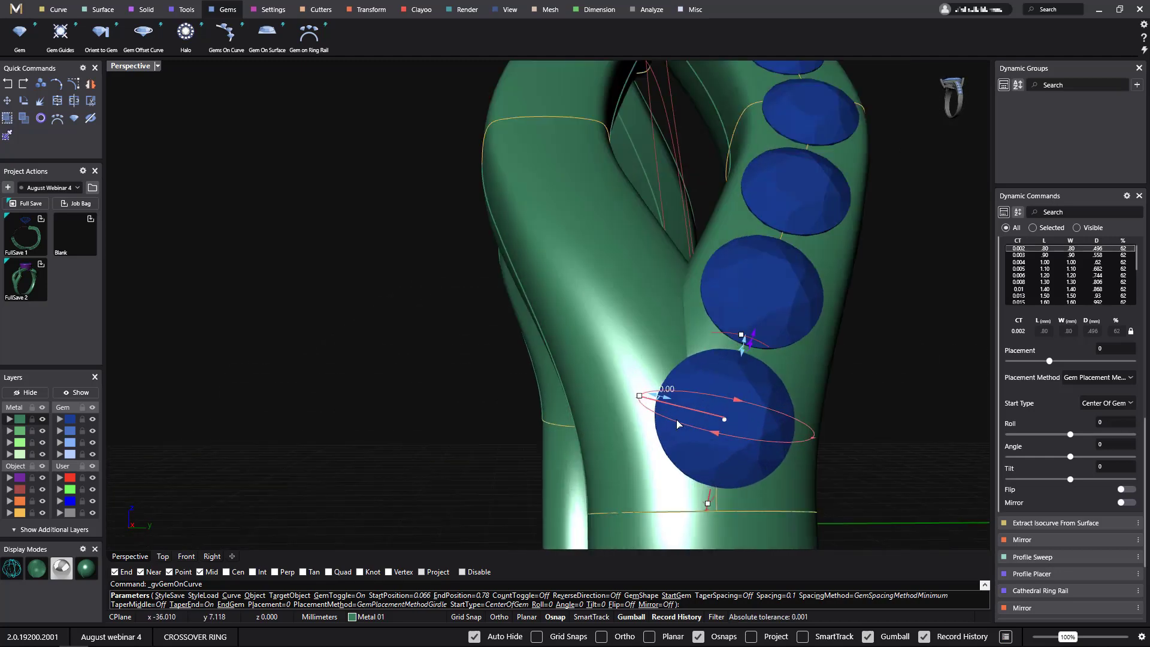
pyautogui.moveTo(671, 405); pyautogui.dragTo(719, 397)
pyautogui.scroll(-10, 719, 397)
pyautogui.moveTo(904, 360); pyautogui.dragTo(862, 413, button='right')
pyautogui.scroll(5, 738, 261)
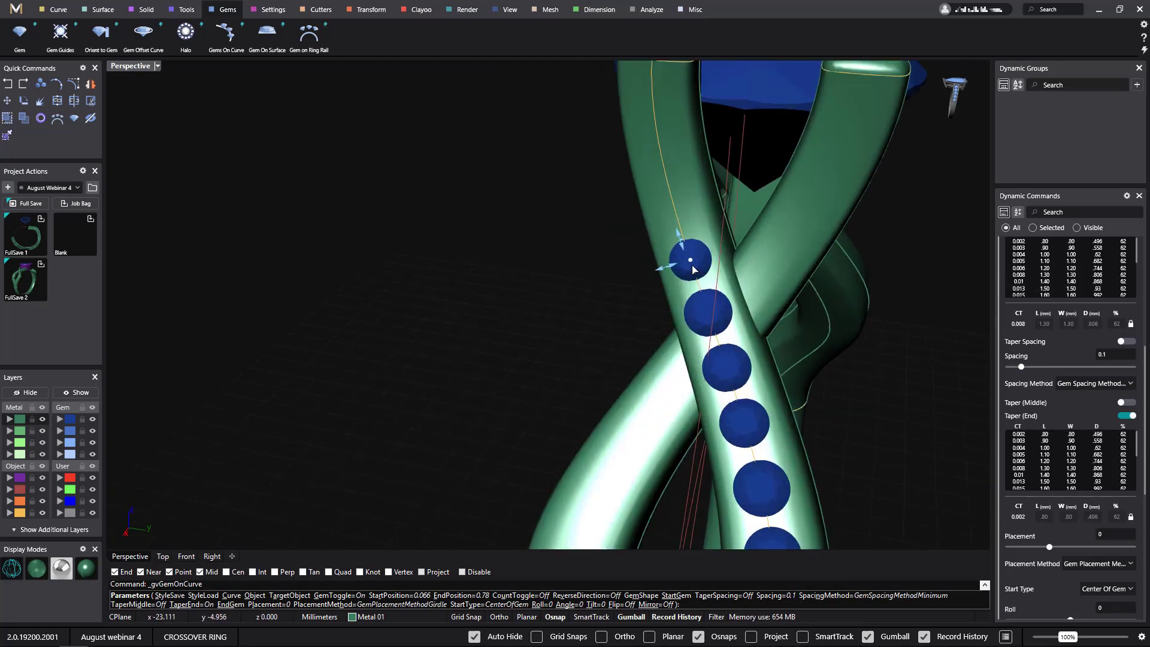
pyautogui.moveTo(693, 264); pyautogui.dragTo(673, 198)
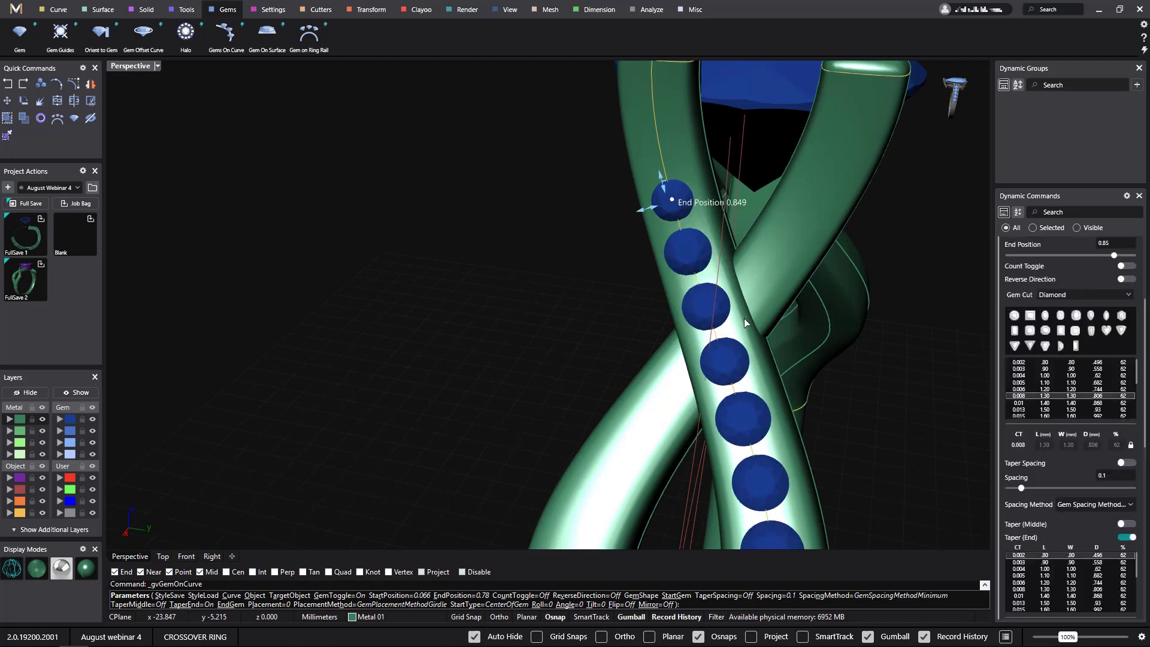
# Sink the gem row into the arm's surface with a placement of -0.25 mm.
pyautogui.scroll(-5, 744, 318)
pyautogui.moveTo(839, 402); pyautogui.dragTo(741, 335, button='right')
pyautogui.scroll(6, 440, 372)
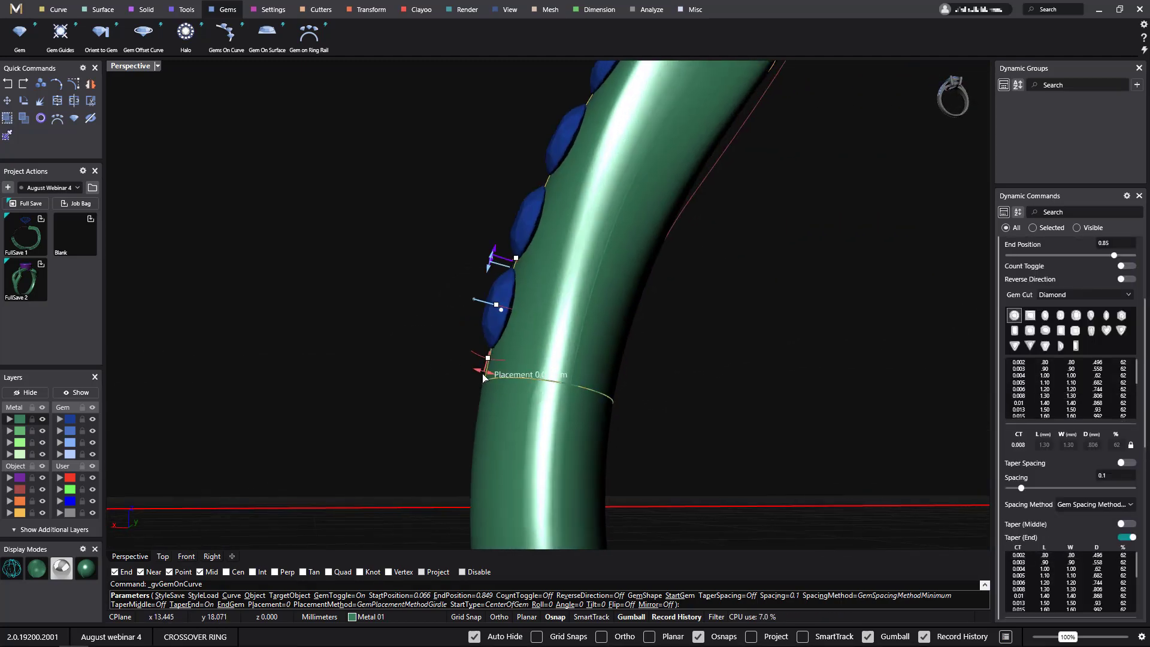
pyautogui.moveTo(485, 377); pyautogui.dragTo(502, 377)
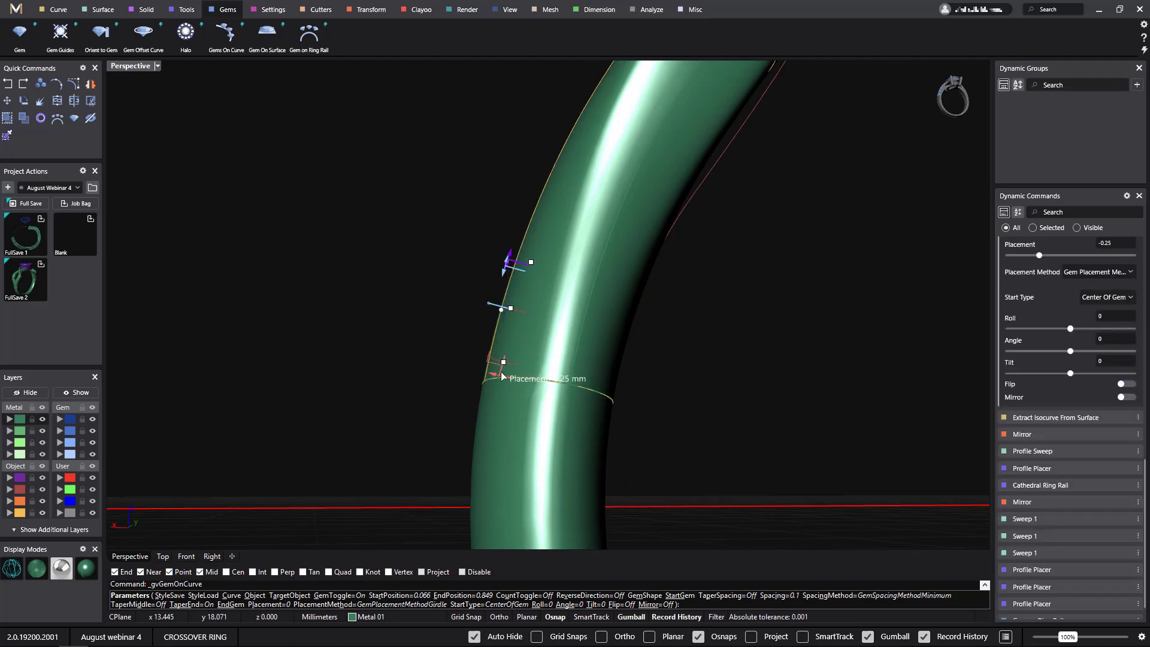
# Display the ring in wireframe and finish the arm's gem row with a placement of -0.26 mm.
pyautogui.press('Return')
pyautogui.moveTo(714, 385)
pyautogui.mouseDown(button='right')
pyautogui.moveTo(681, 366)
pyautogui.moveTo(695, 369)
pyautogui.mouseUp(button='right')
pyautogui.click(12, 568)
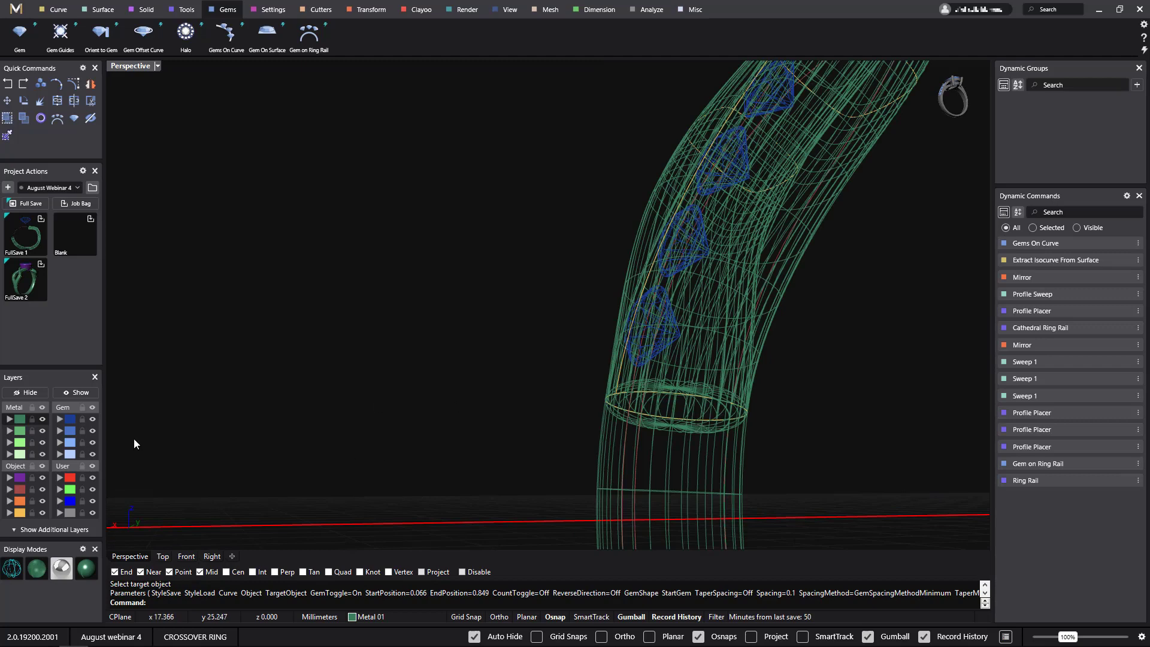
pyautogui.click(661, 338)
pyautogui.scroll(-10, 352, 326)
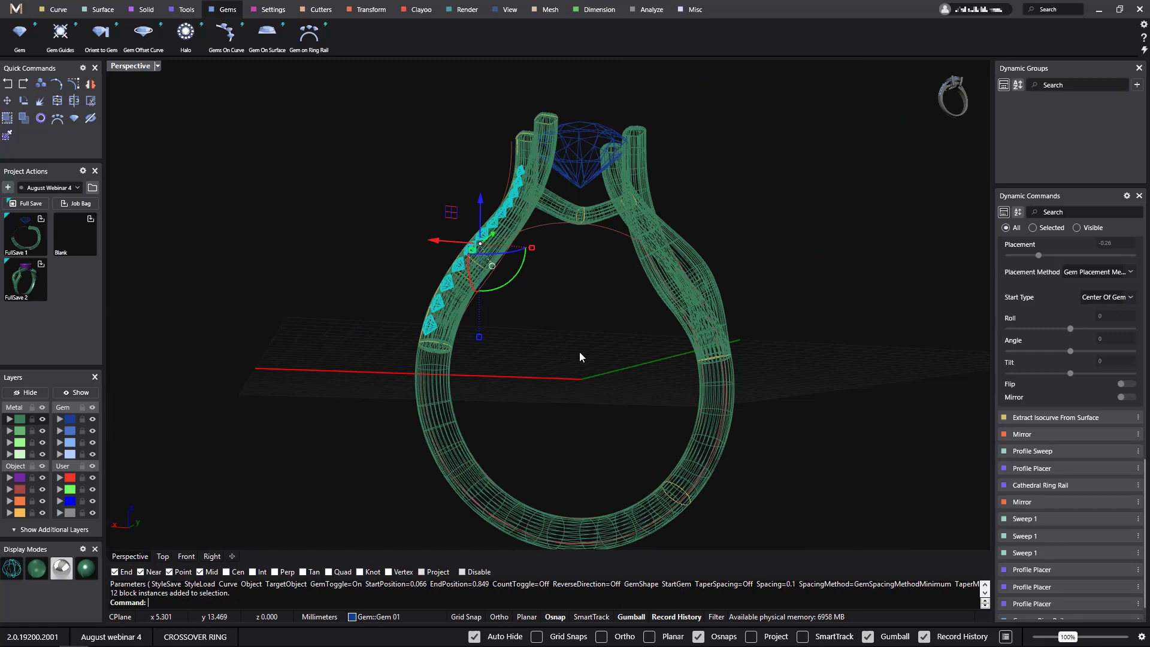
pyautogui.scroll(-5, 580, 357)
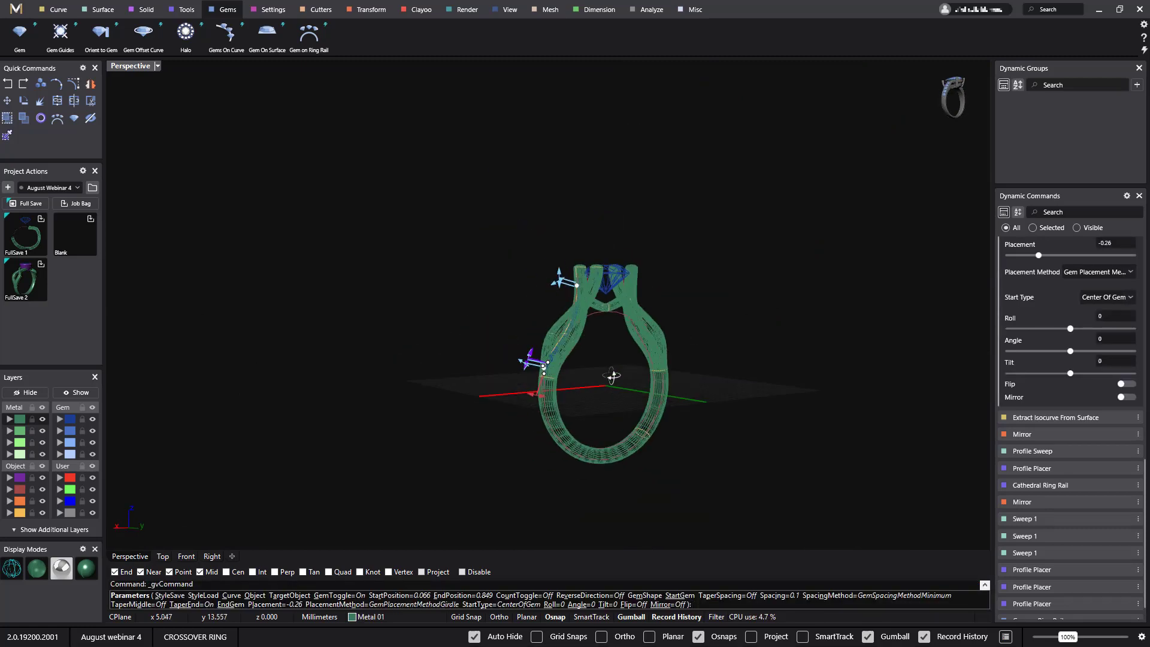
pyautogui.rightClick(604, 371)
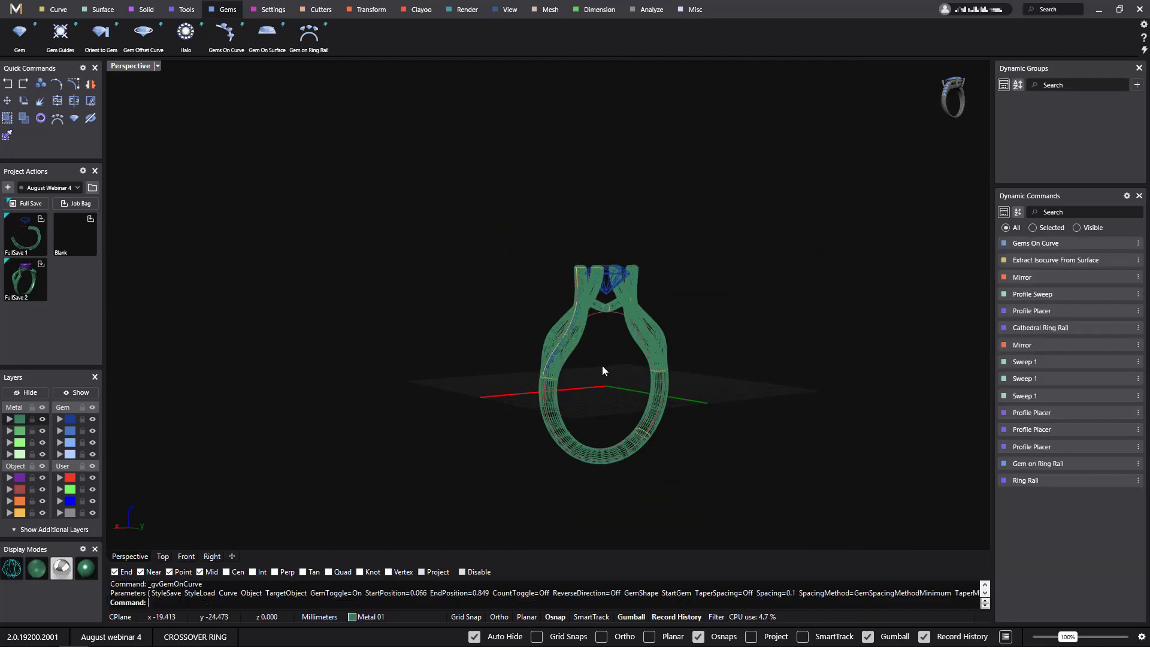
# Create a channel cutter from the arm's gem row, leaving the center gem out of the selection.
pyautogui.click(71, 421)
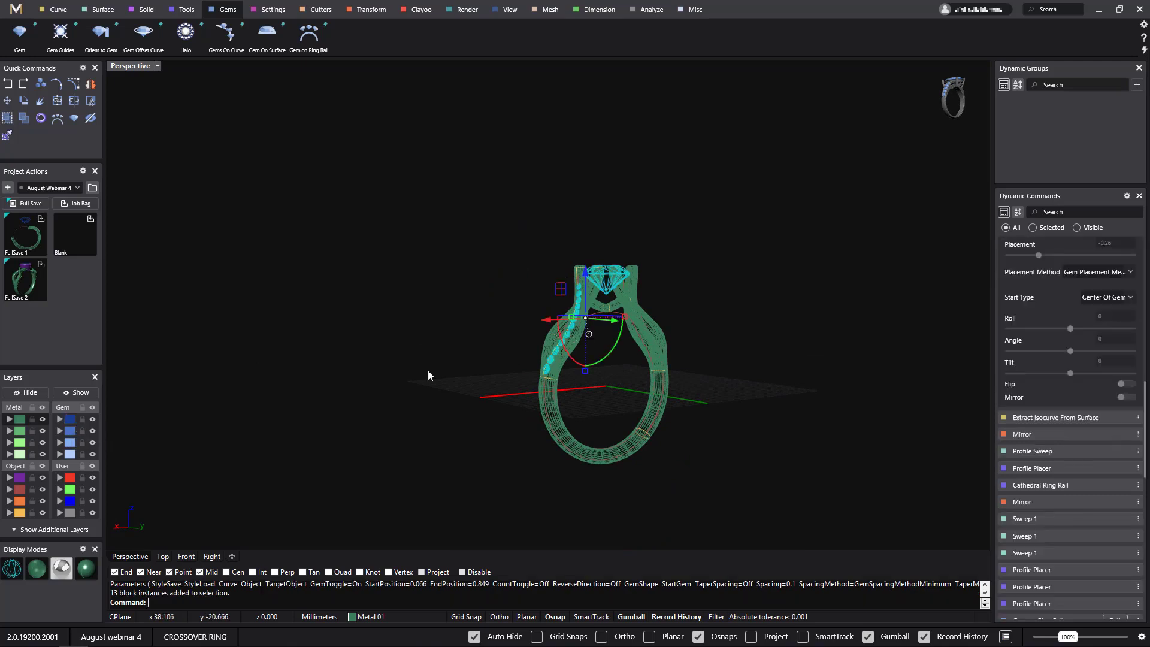
pyautogui.keyDown('ctrl'); pyautogui.click(609, 296); pyautogui.keyUp('ctrl')
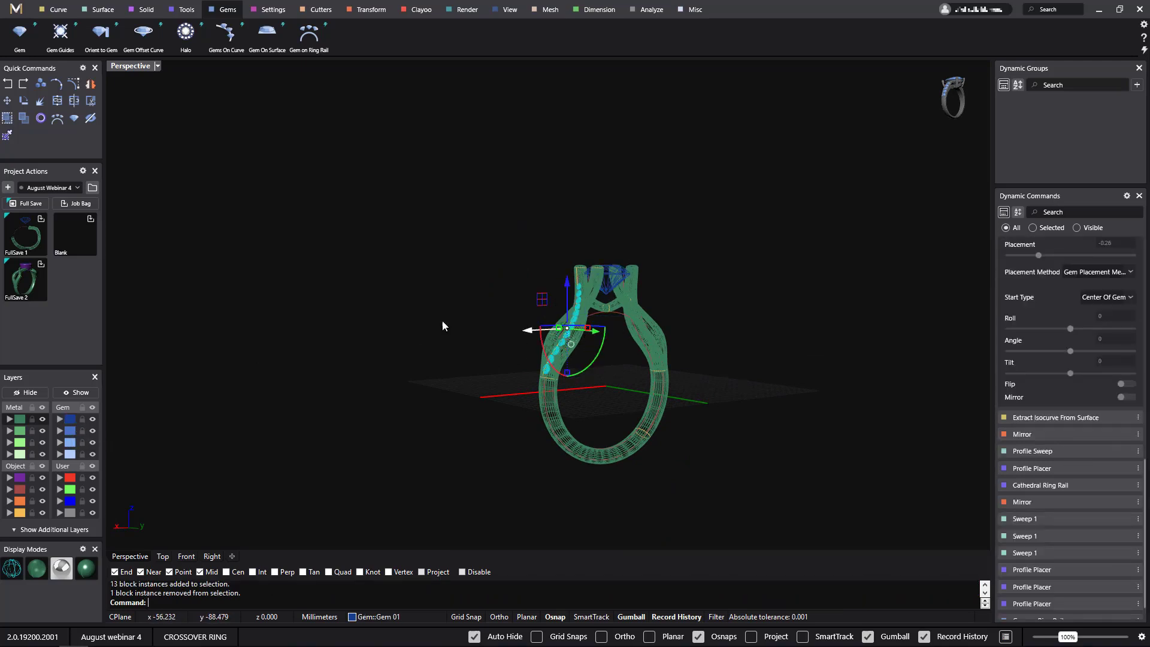
pyautogui.click(316, 10)
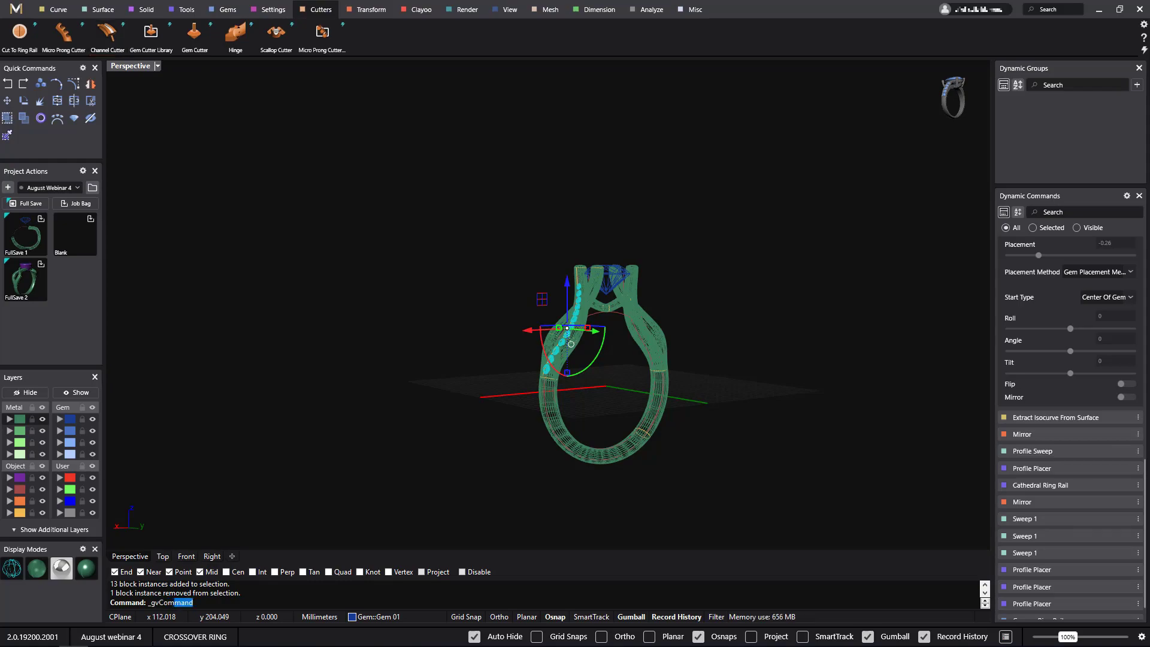
pyautogui.click(108, 33)
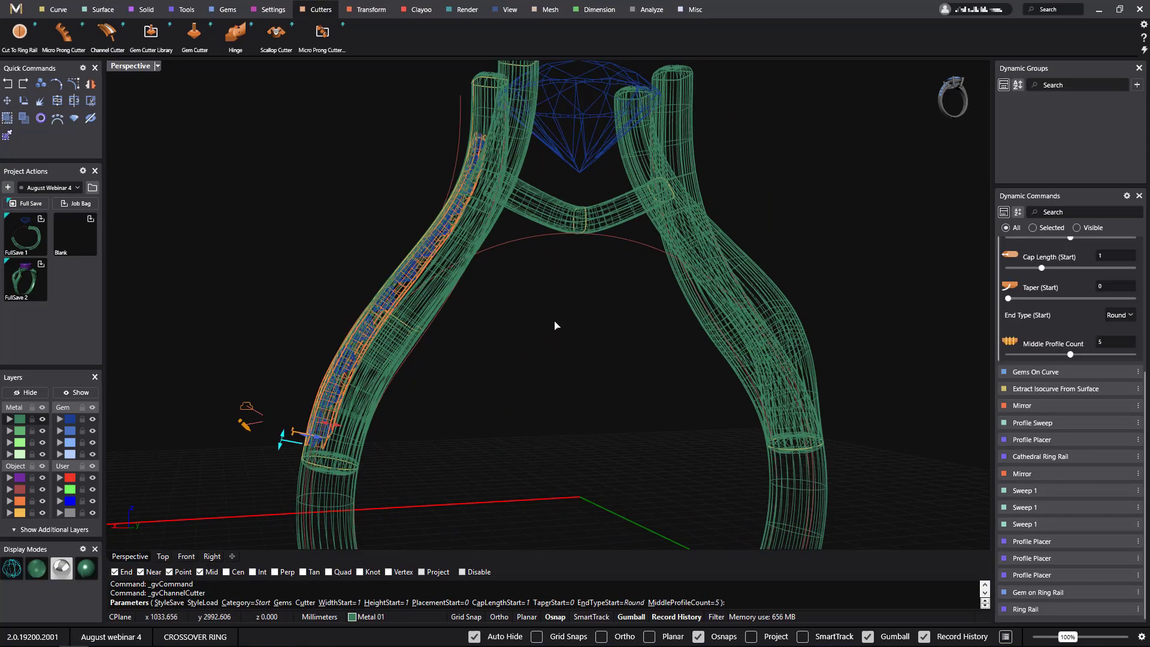
# Set the channel cutter's start height to 1.3 and its start placement to 0.14.
pyautogui.scroll(6, 386, 431)
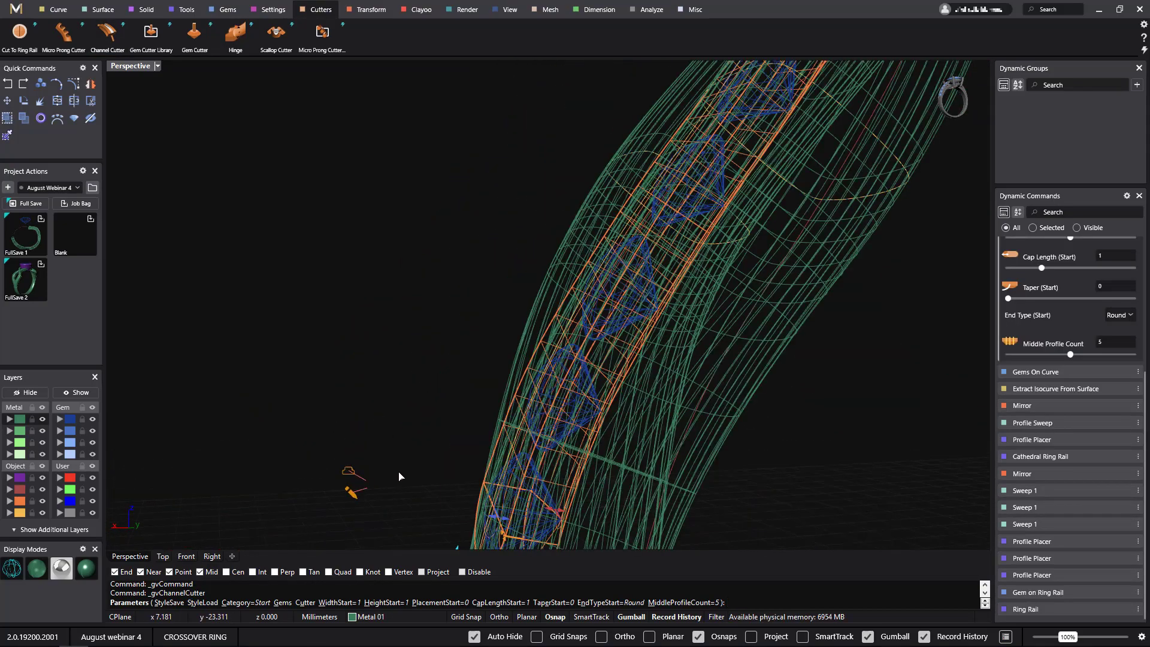
pyautogui.moveTo(400, 477); pyautogui.dragTo(486, 261, button='right')
pyautogui.moveTo(379, 397)
pyautogui.mouseDown()
pyautogui.moveTo(358, 395)
pyautogui.moveTo(389, 384)
pyautogui.mouseUp()
pyautogui.scroll(-3, 359, 398)
pyautogui.scroll(-3, 389, 384)
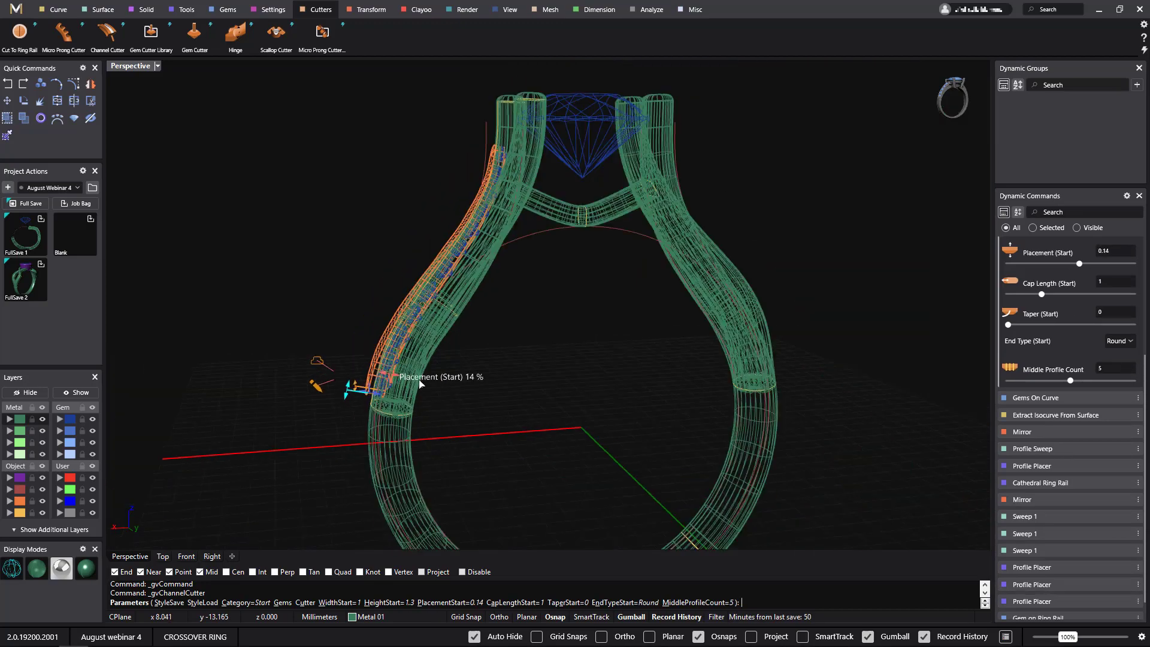
pyautogui.moveTo(389, 383); pyautogui.dragTo(537, 403, button='right')
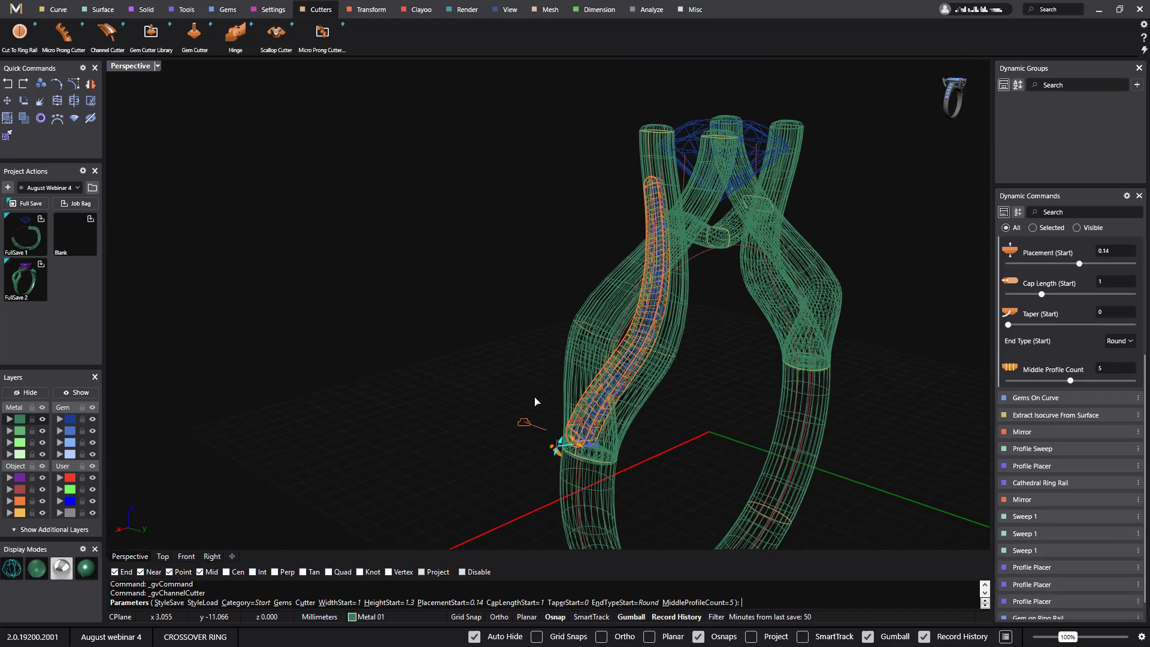
# Return the ring to shaded display and finish the channel cutter with a Flat end type.
pyautogui.click(84, 571)
pyautogui.moveTo(639, 216)
pyautogui.mouseDown(button='right')
pyautogui.moveTo(577, 223)
pyautogui.moveTo(599, 213)
pyautogui.moveTo(586, 401)
pyautogui.moveTo(527, 437)
pyautogui.moveTo(587, 423)
pyautogui.mouseUp(button='right')
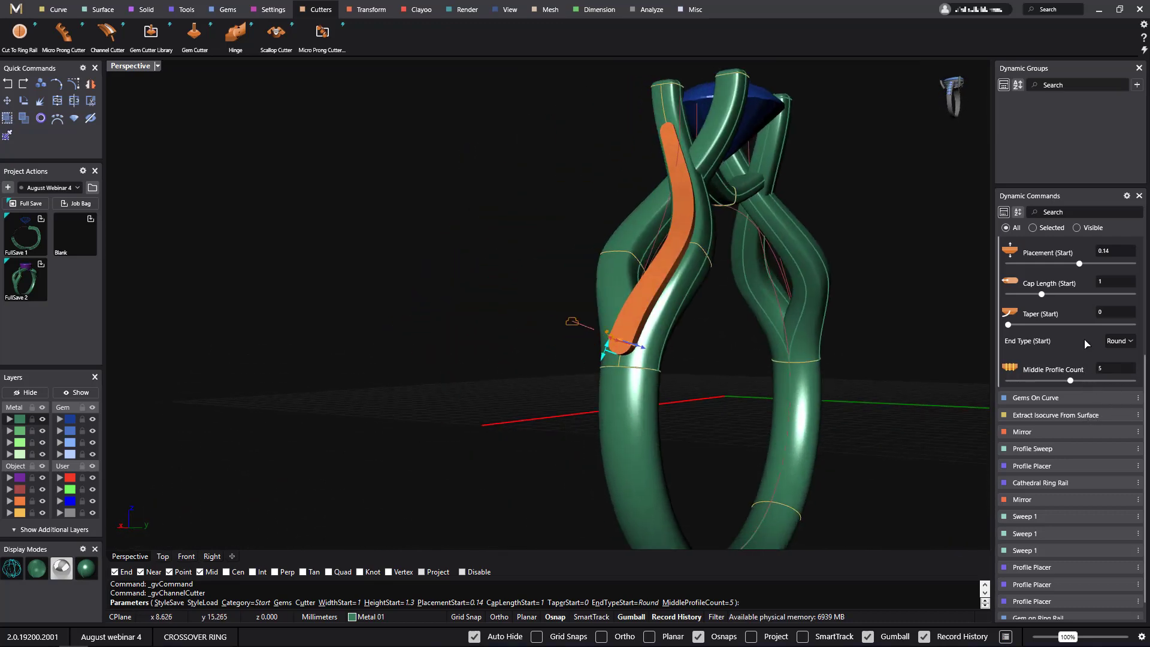
pyautogui.click(1130, 344)
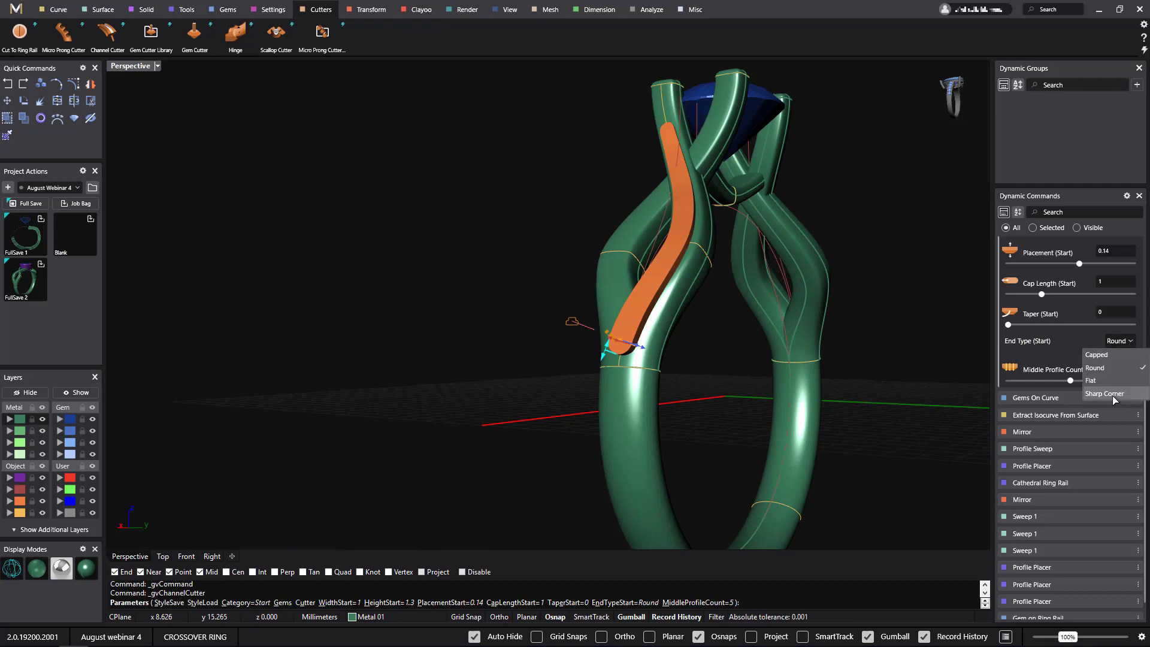
pyautogui.click(1092, 381)
pyautogui.moveTo(887, 419); pyautogui.dragTo(810, 397, button='right')
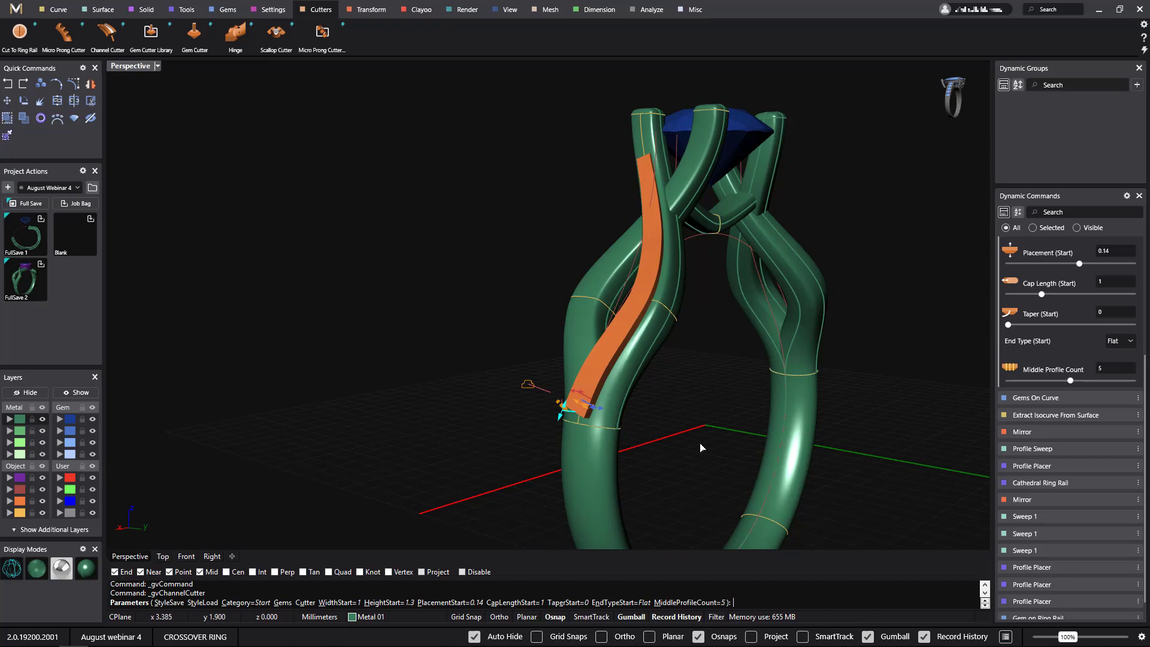
pyautogui.press('Return')
# Subtract the channel cutter from the gem-set arm with a Boolean Difference.
pyautogui.moveTo(699, 441); pyautogui.dragTo(765, 447, button='right')
pyautogui.scroll(2, 765, 447)
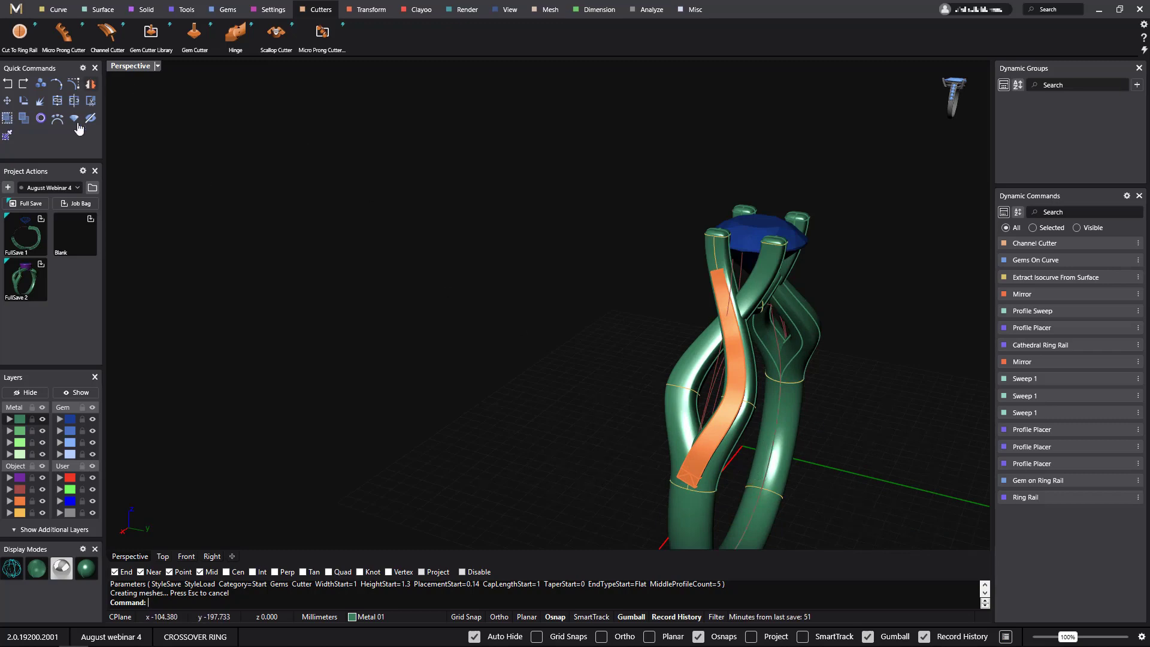
pyautogui.click(146, 10)
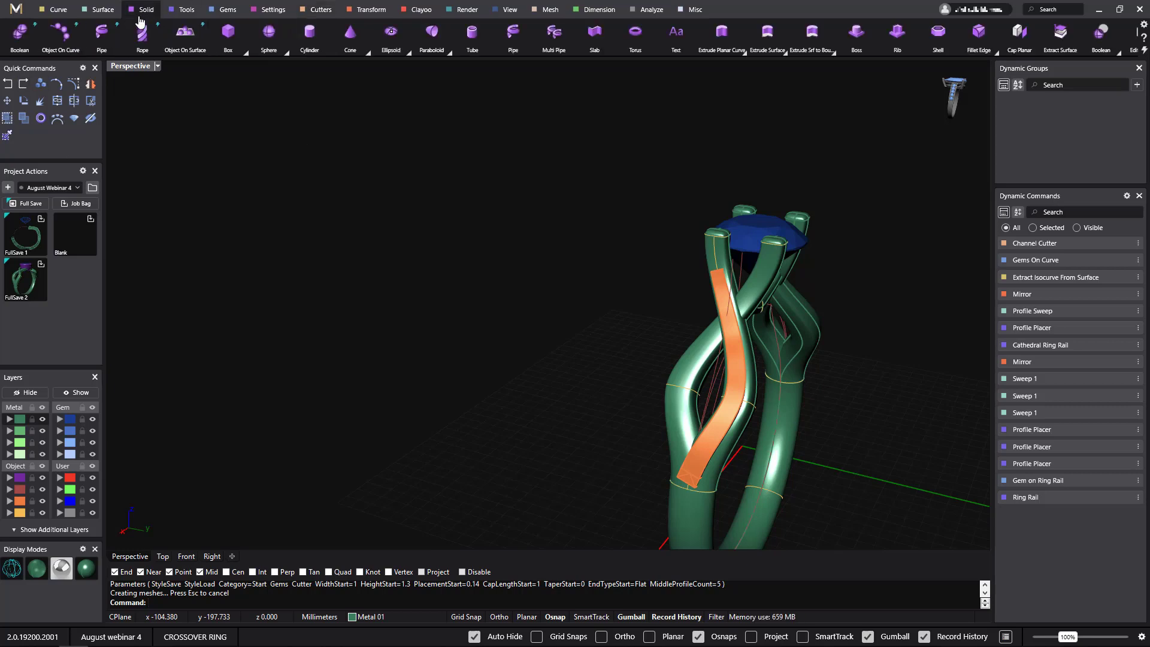
pyautogui.click(20, 36)
pyautogui.moveTo(891, 534); pyautogui.dragTo(840, 470, button='right')
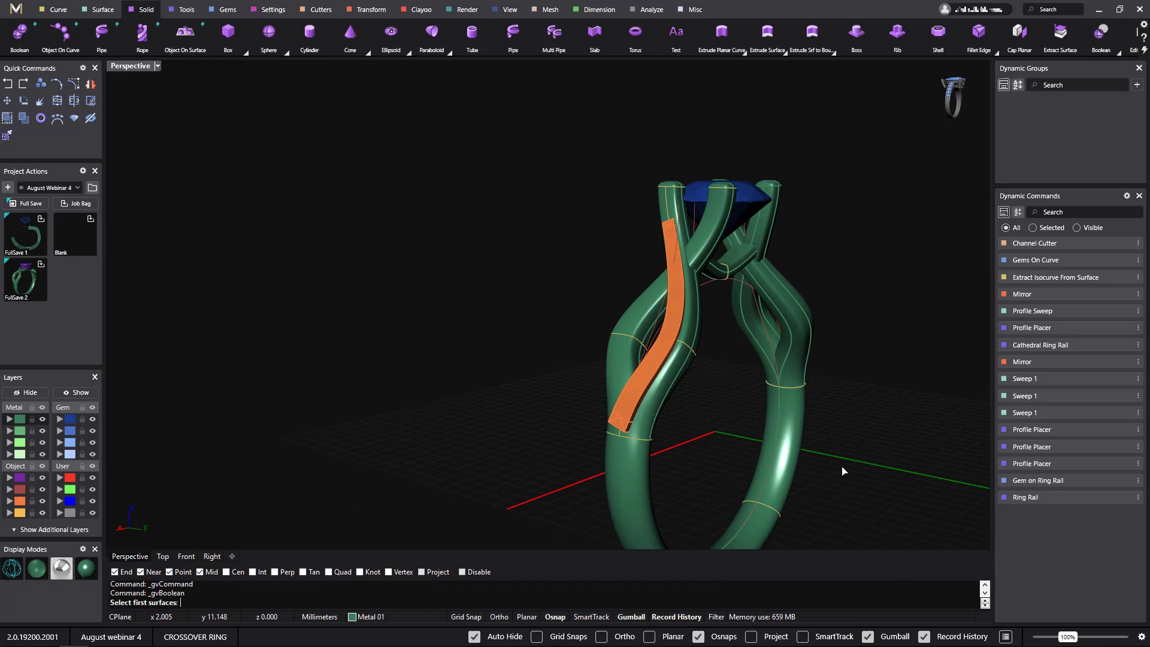
pyautogui.click(669, 385)
pyautogui.press('Return')
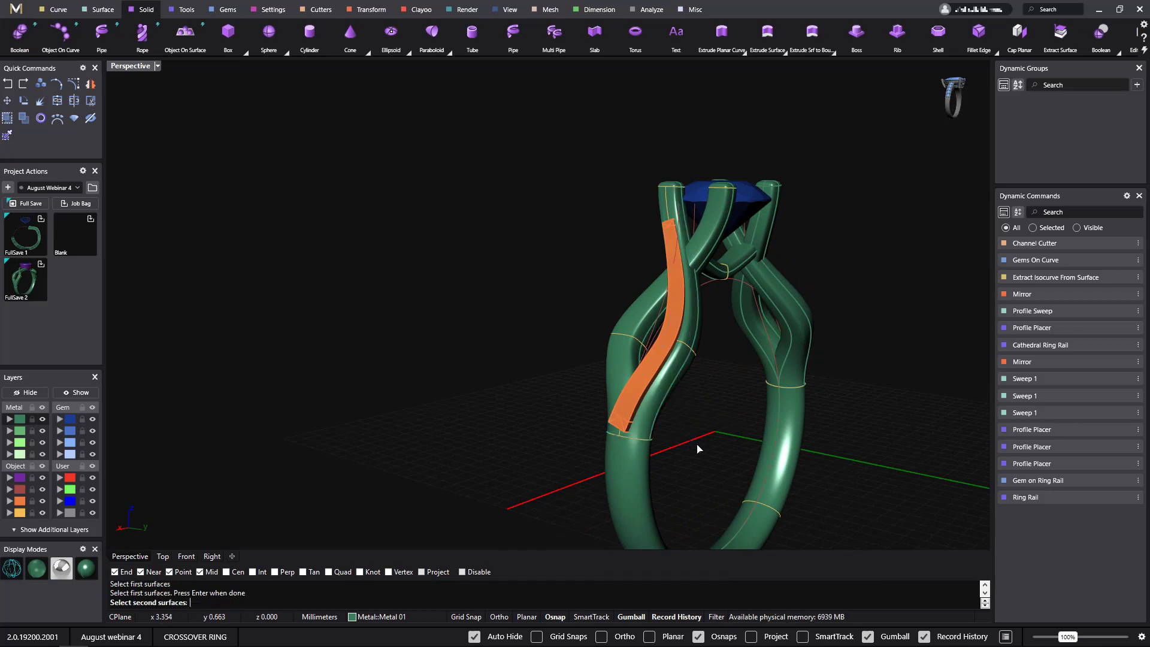
pyautogui.click(663, 373)
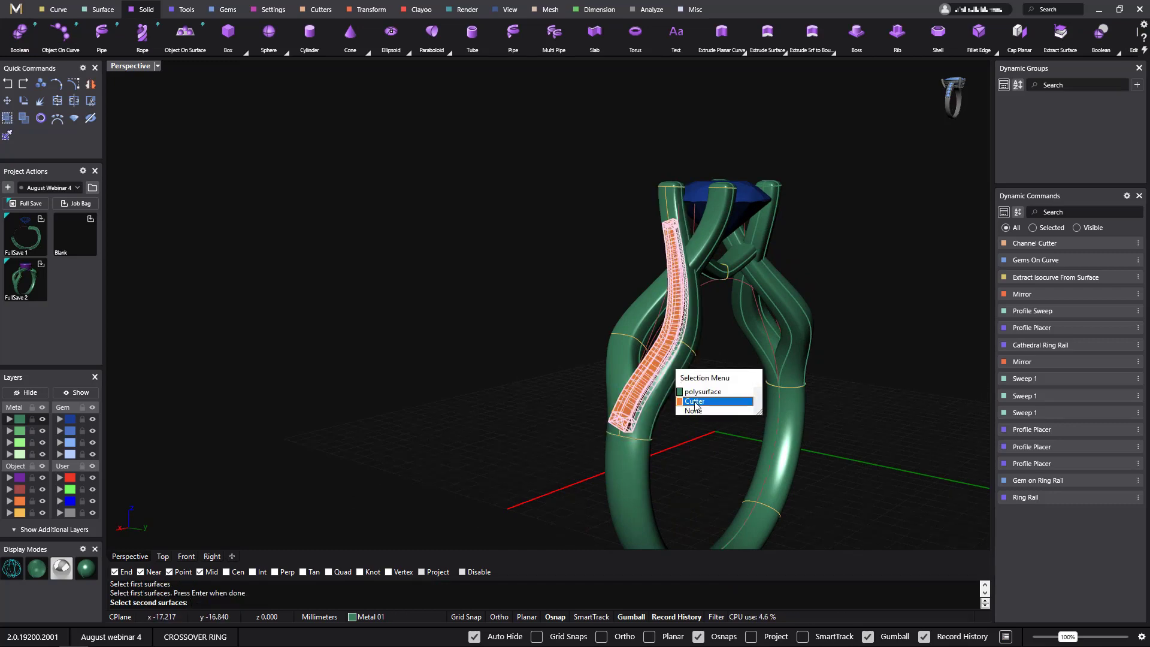
pyautogui.click(695, 401)
pyautogui.press('Return')
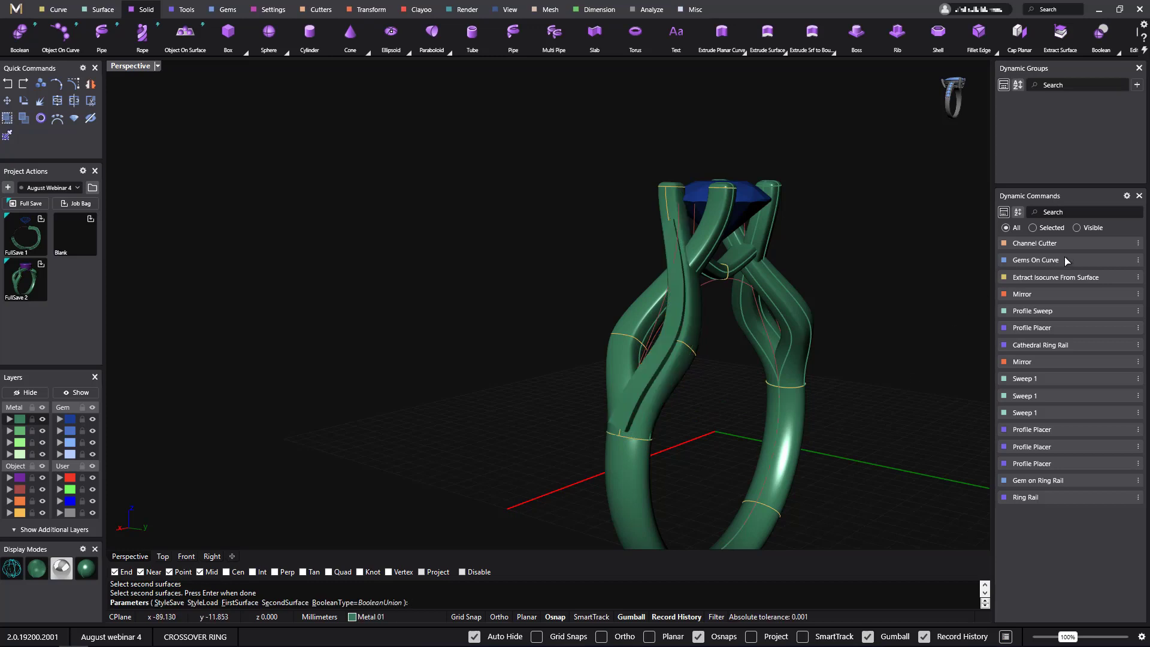
pyautogui.click(1108, 324)
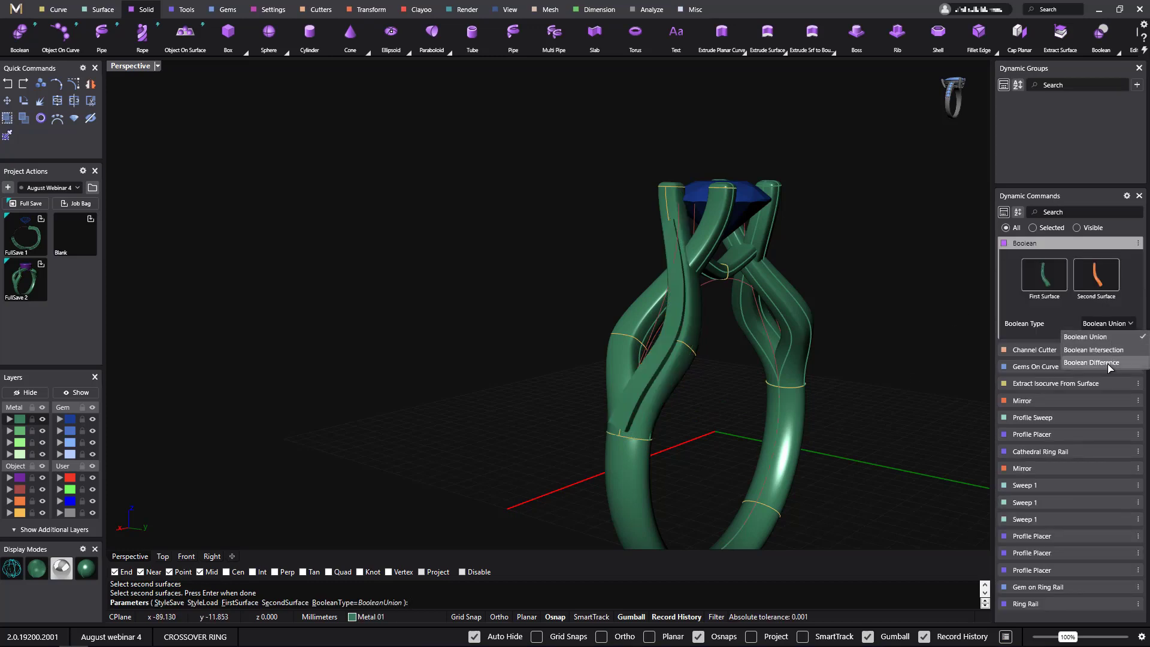
pyautogui.click(1109, 363)
pyautogui.press('Return')
# Show the hidden channel cutter again.
pyautogui.moveTo(896, 334); pyautogui.dragTo(826, 369, button='right')
pyautogui.scroll(3, 826, 369)
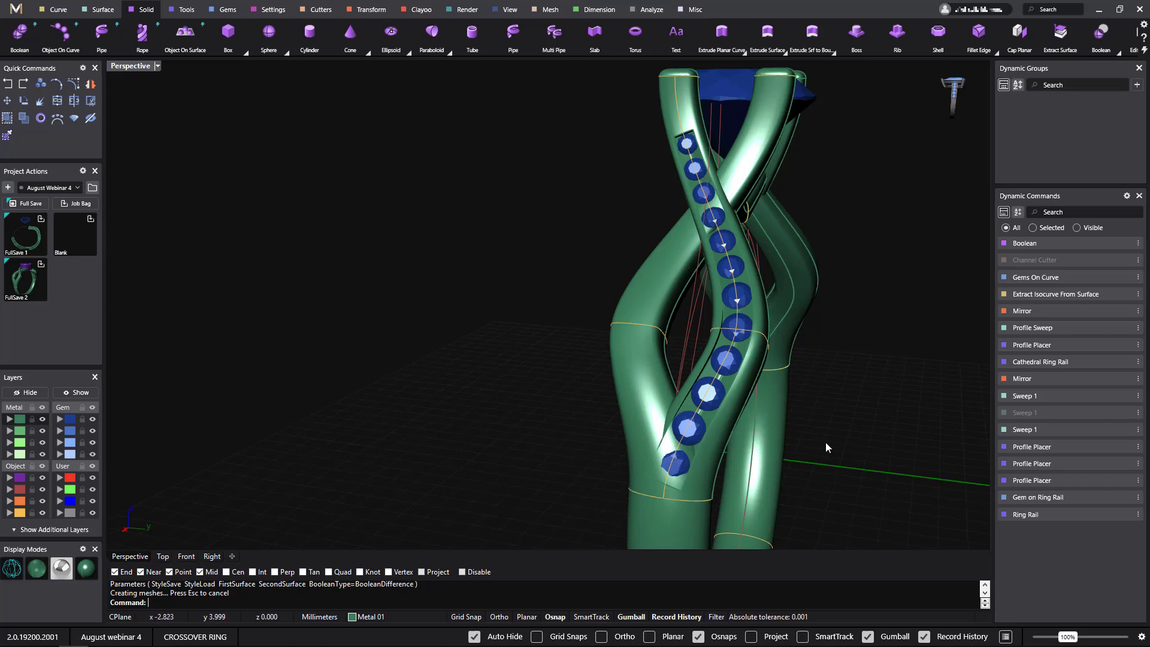
pyautogui.moveTo(1102, 263)
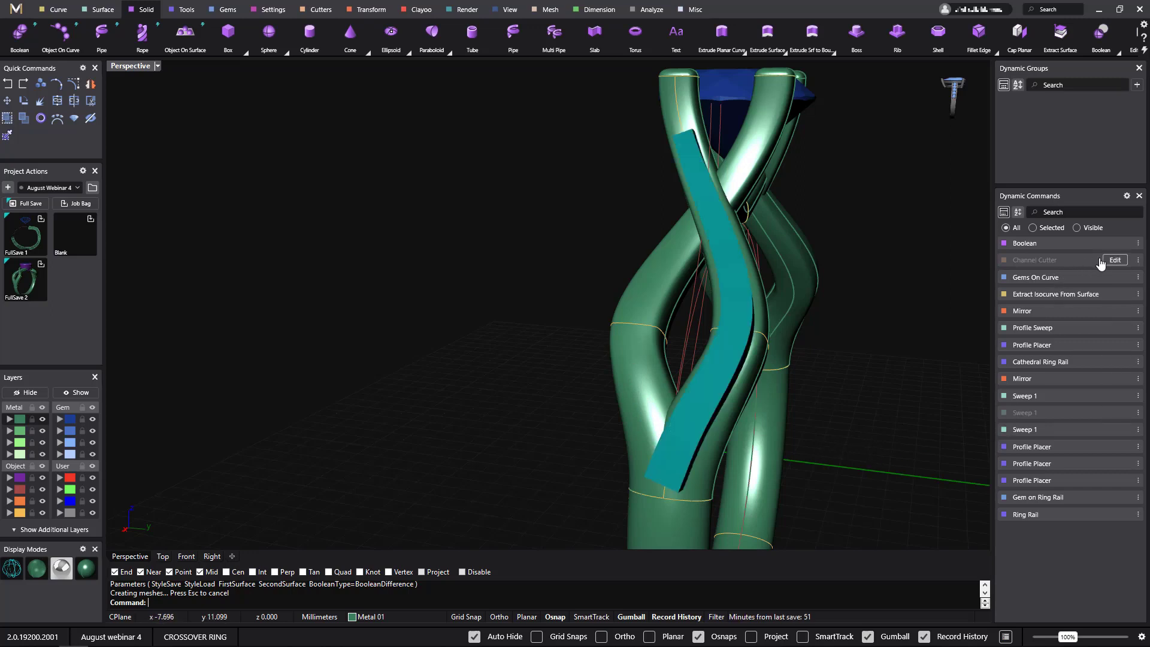
pyautogui.click(1137, 261)
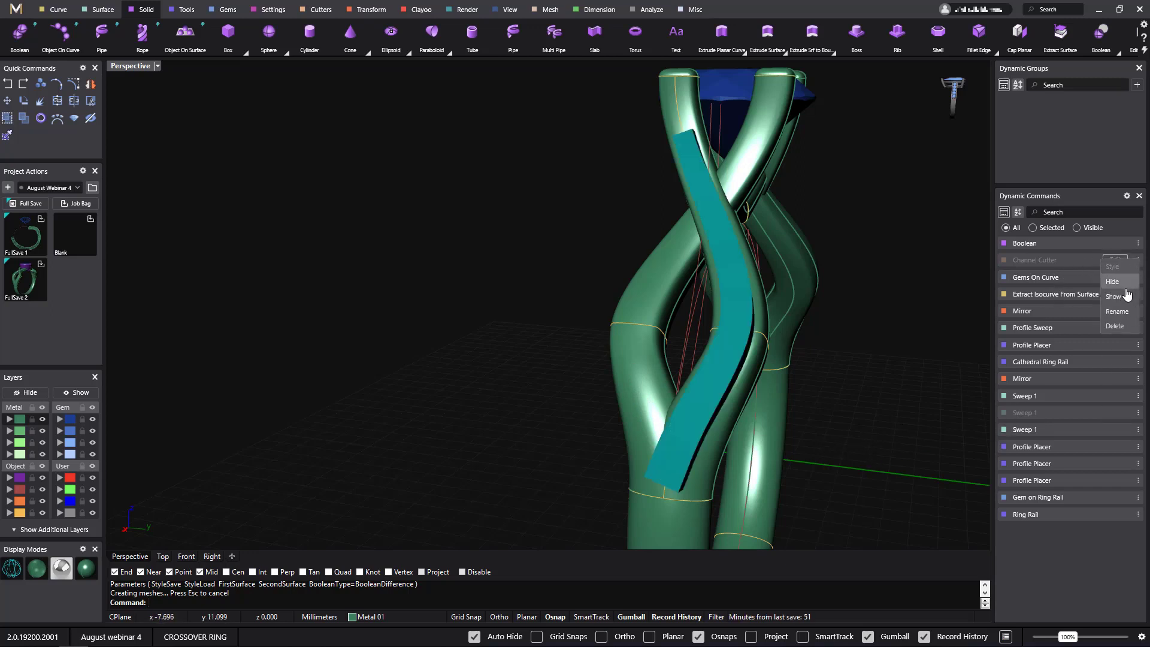
pyautogui.click(1116, 296)
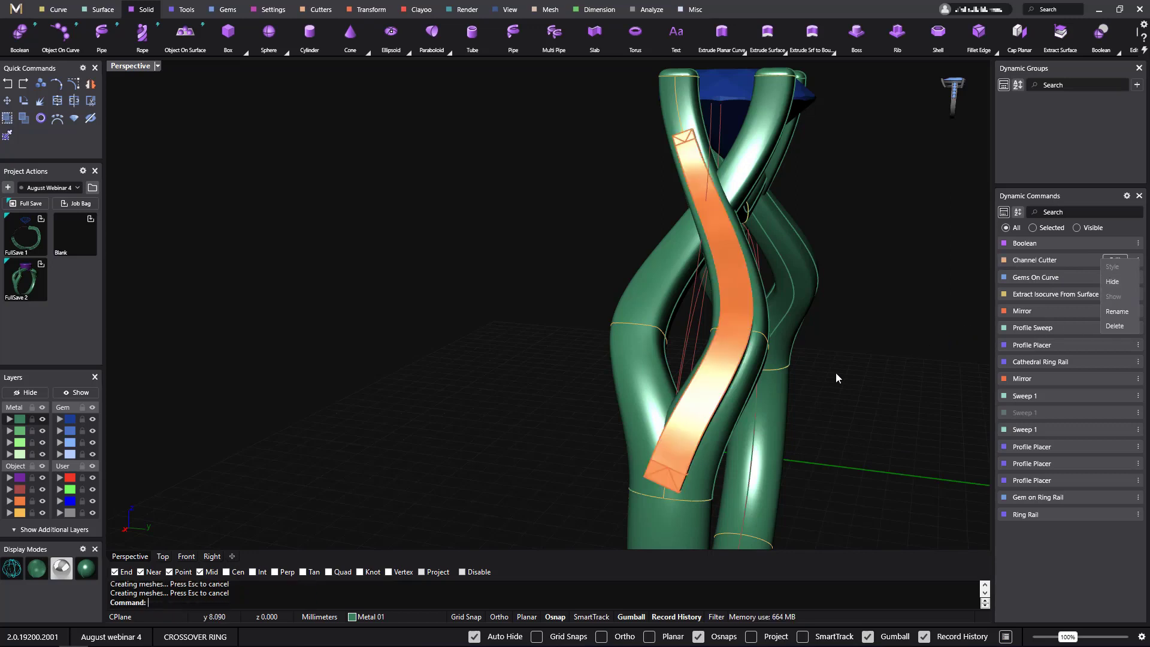
# Try to subtract the channel cutter from the other crossing arm with a Boolean Difference.
pyautogui.click(19, 31)
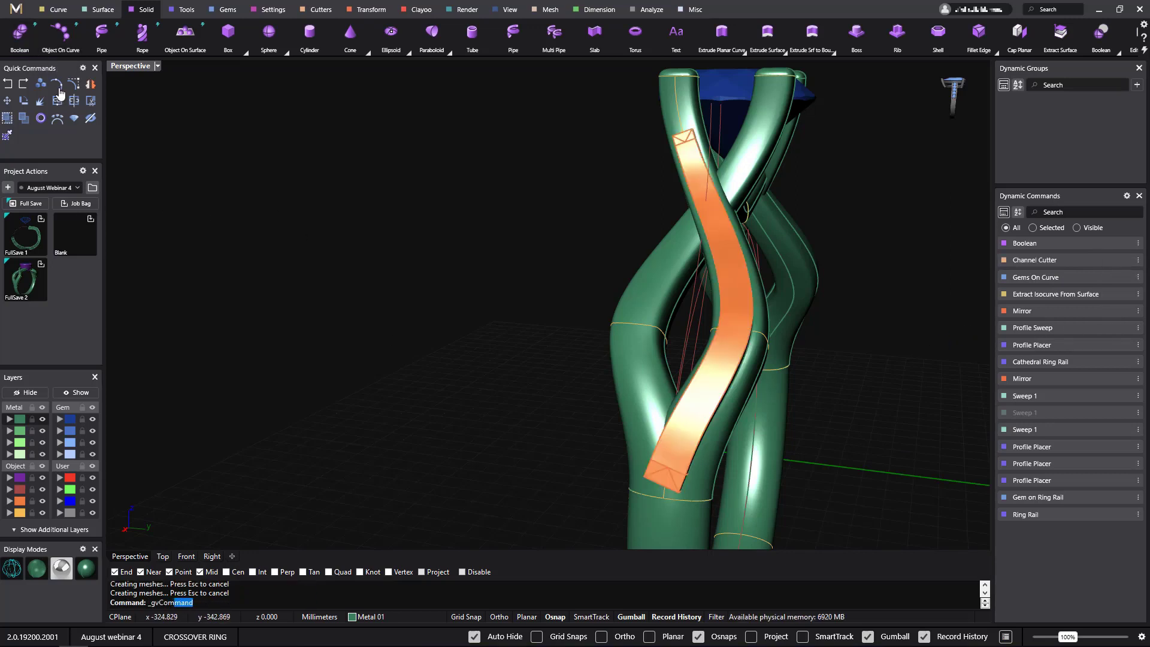
pyautogui.click(641, 293)
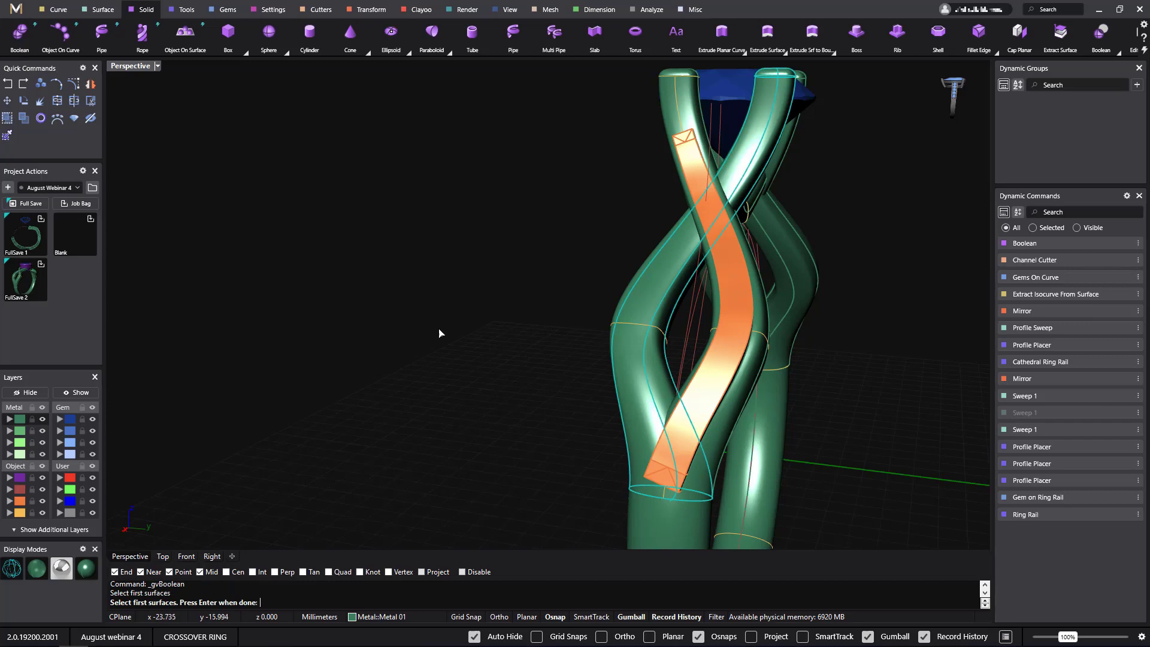
pyautogui.press('Return')
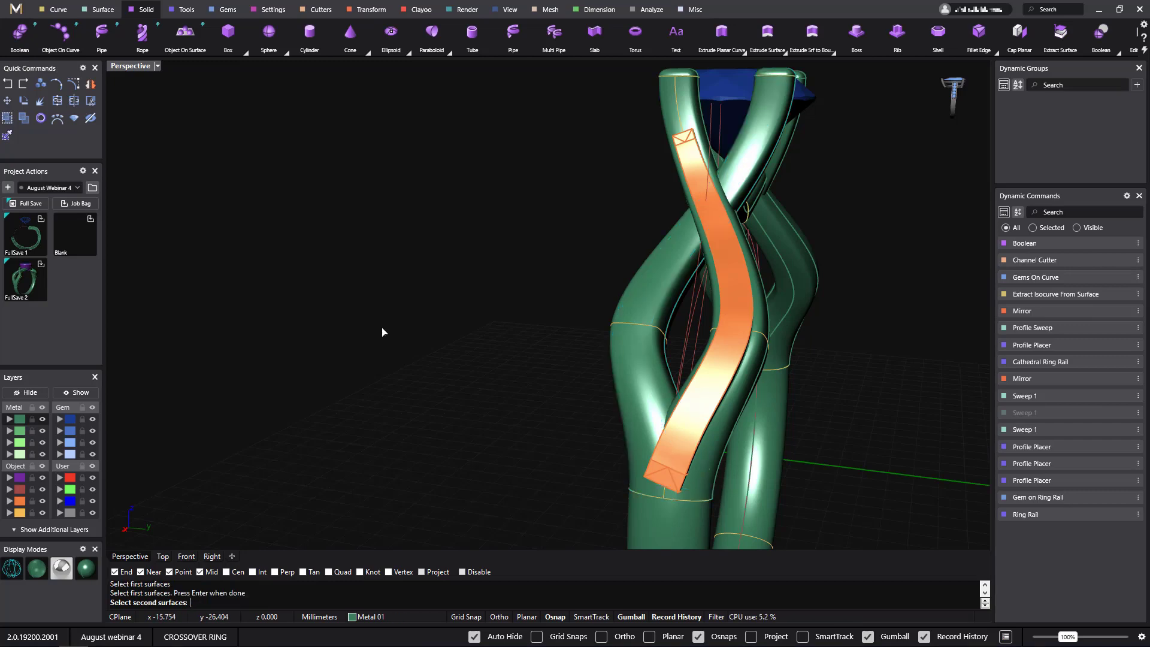
pyautogui.click(716, 426)
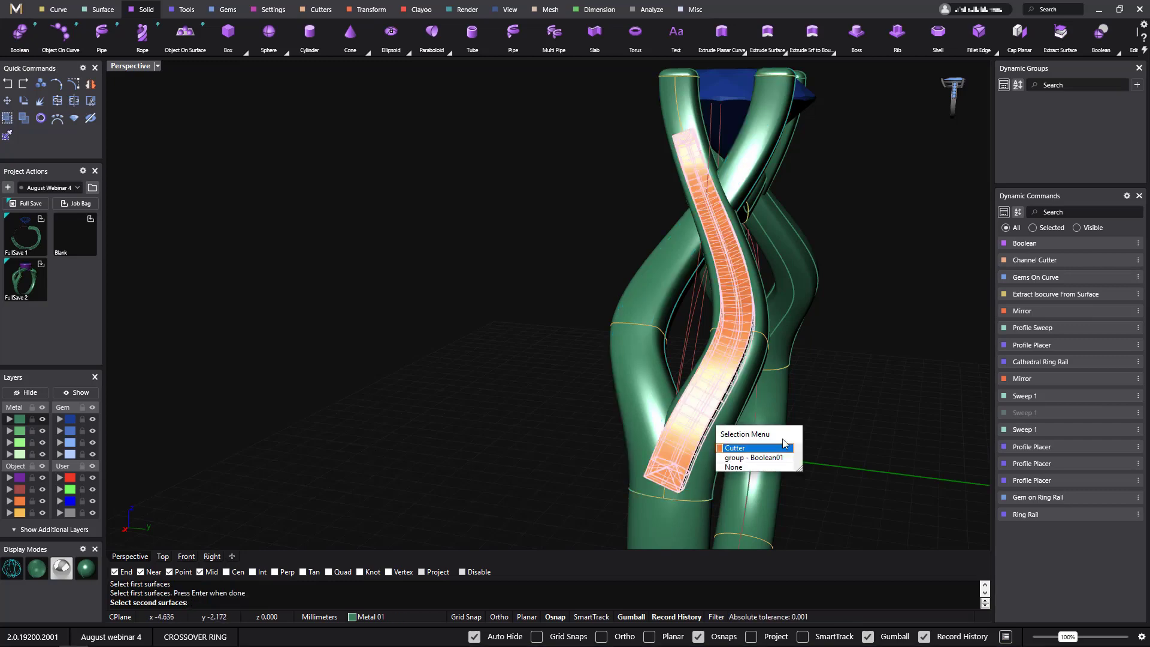
pyautogui.click(768, 450)
pyautogui.press('Return')
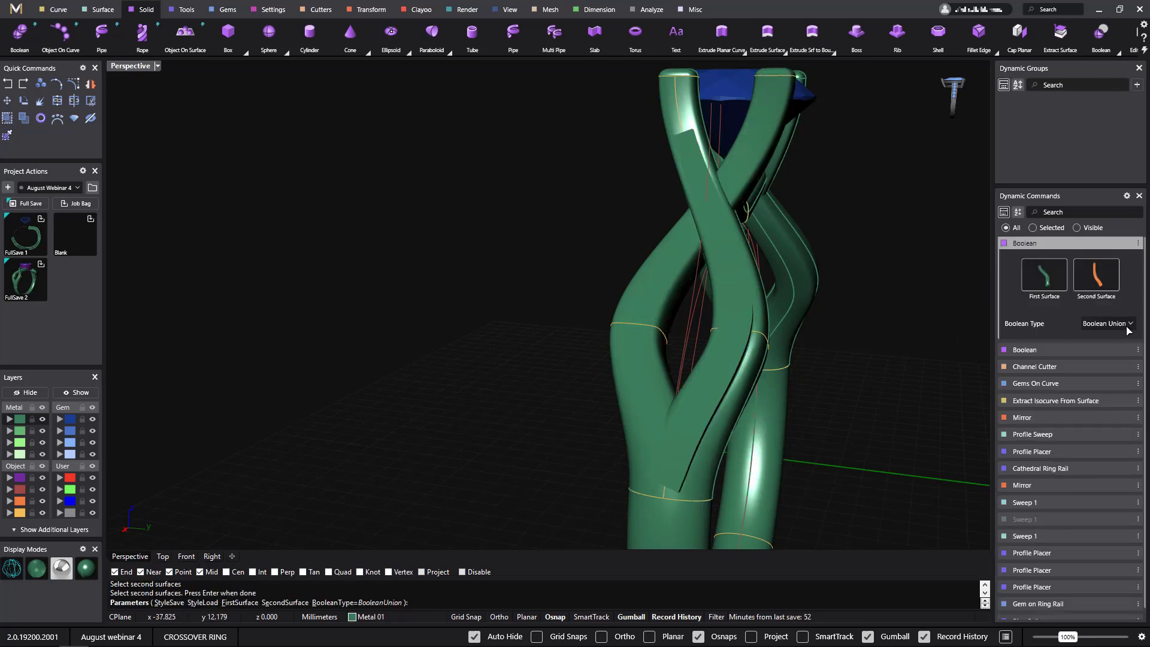
pyautogui.click(1129, 324)
pyautogui.click(1097, 362)
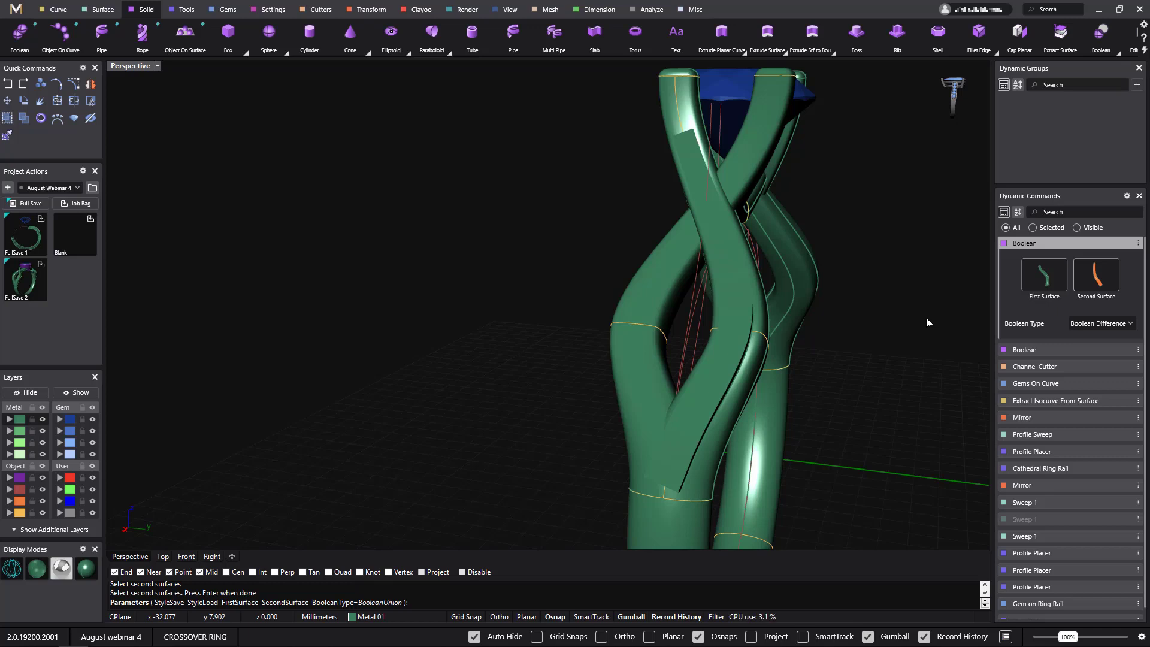
pyautogui.press('Return')
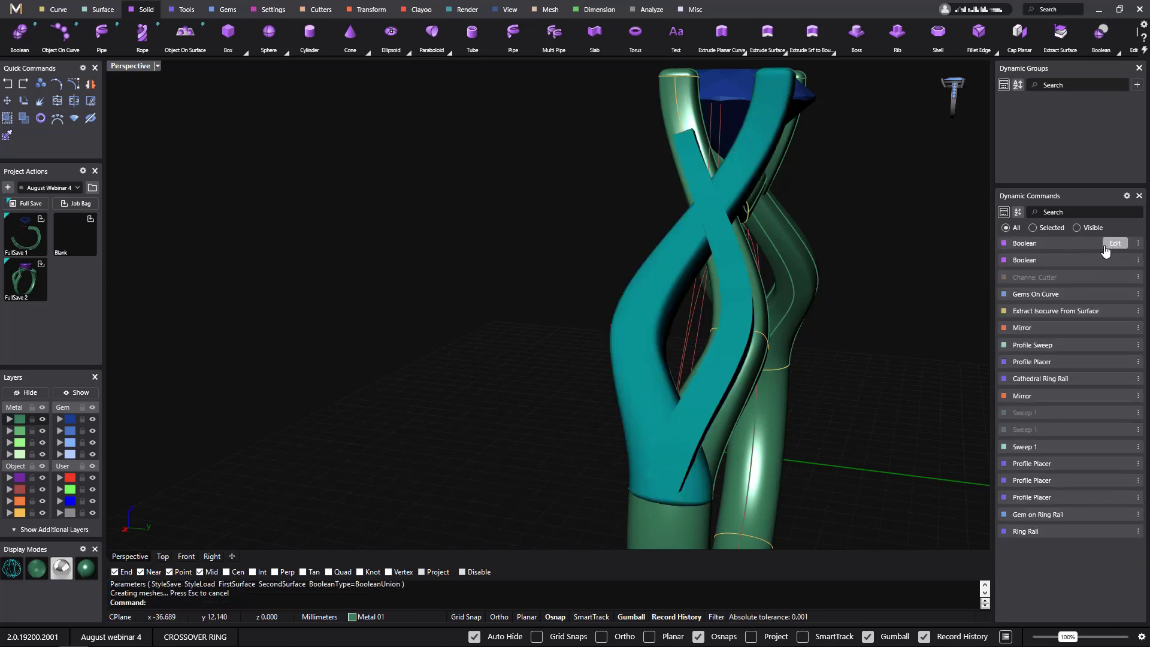
# Try to remove the latest Boolean of the crossing arm and channel cutter by deleting it.
pyautogui.click(739, 321)
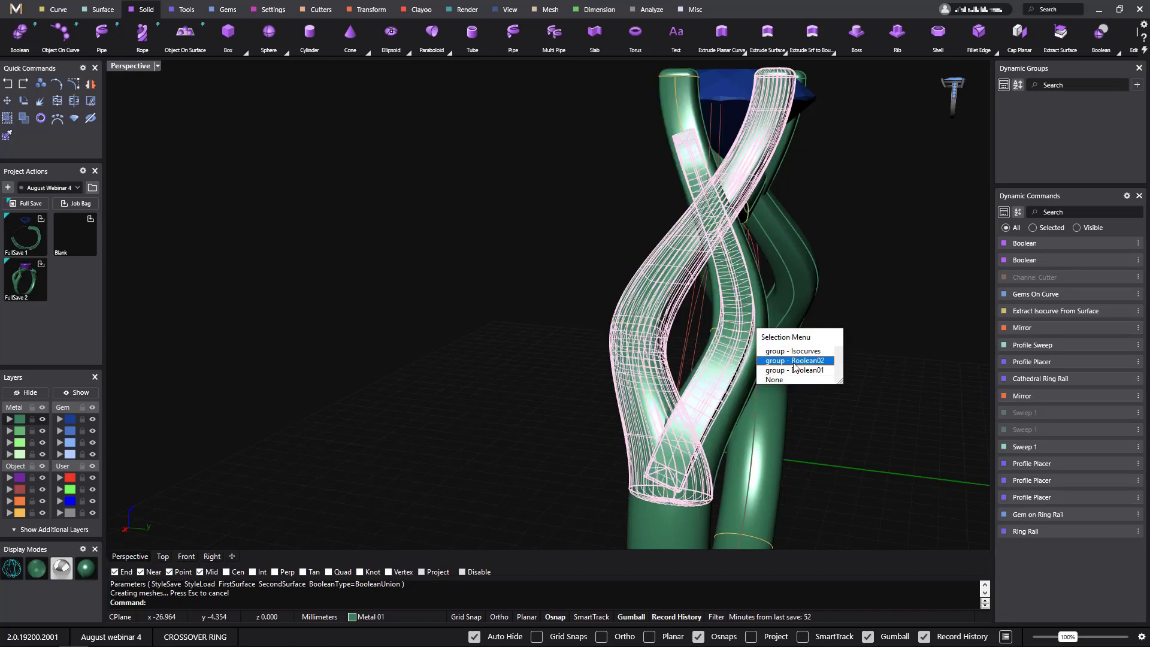
pyautogui.click(794, 362)
pyautogui.moveTo(1124, 249)
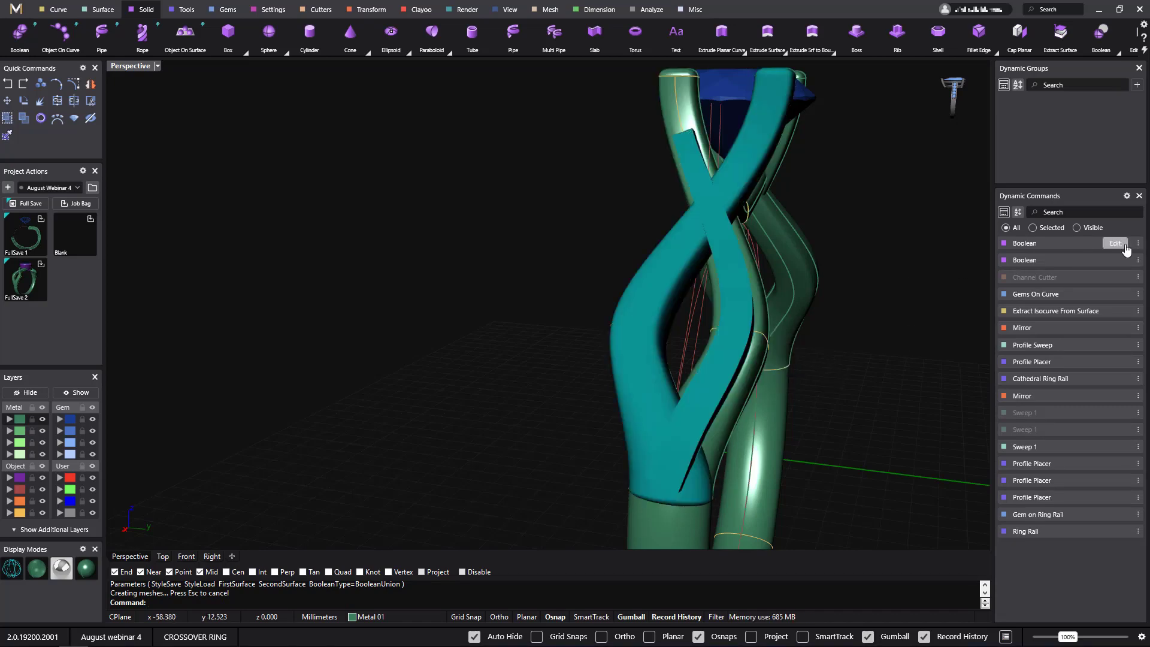
pyautogui.click(1121, 251)
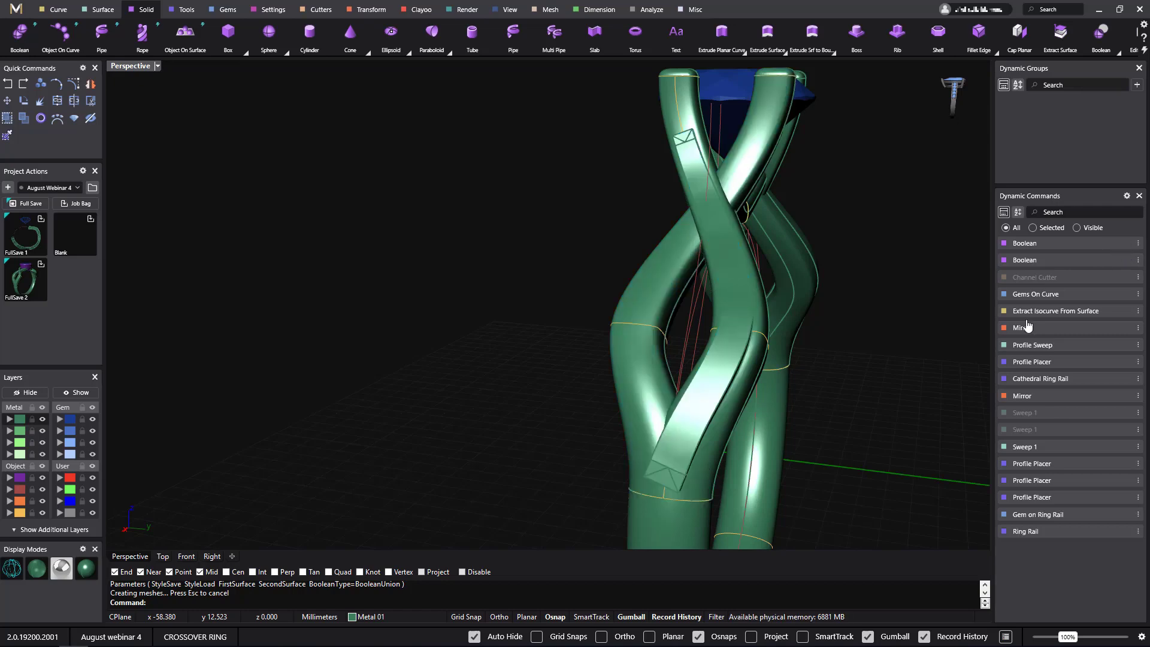
pyautogui.moveTo(866, 368); pyautogui.dragTo(773, 375, button='right')
pyautogui.moveTo(1102, 248)
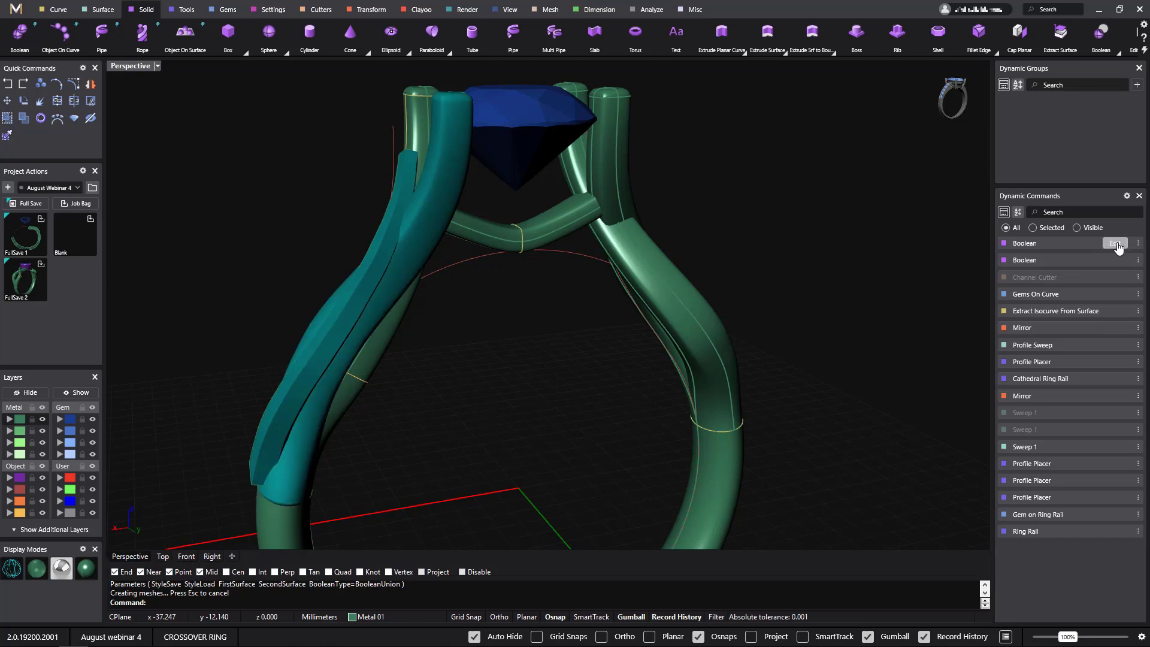
pyautogui.click(1140, 246)
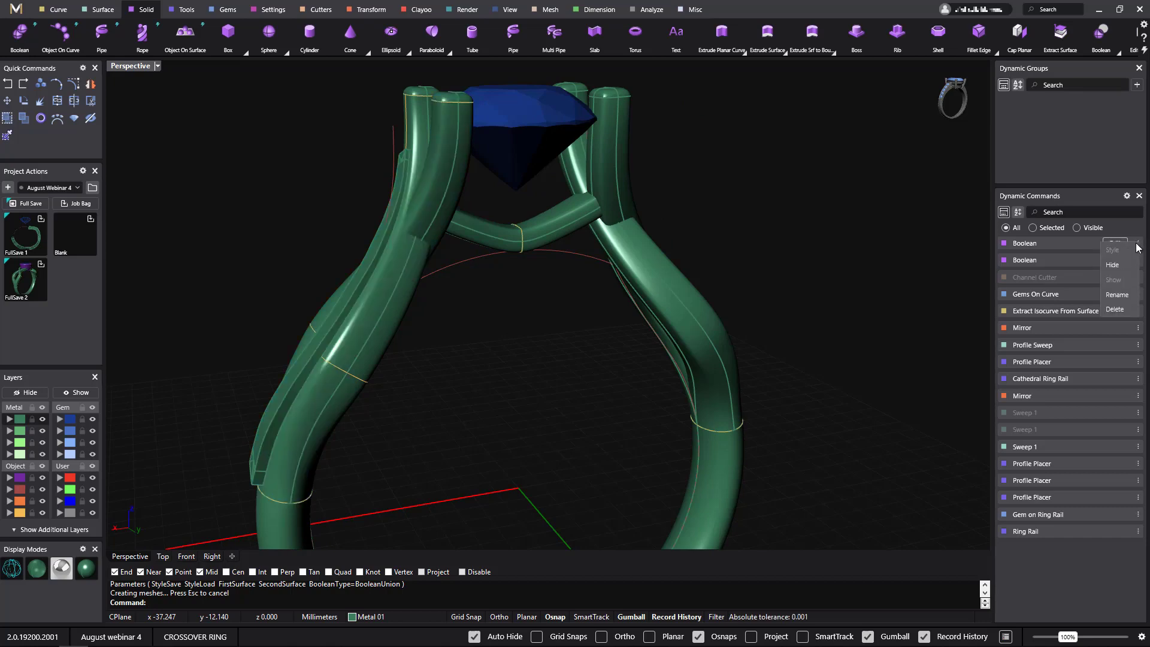
pyautogui.click(1119, 302)
# Undo the deletion and the latest Boolean to restore the separate crossing arm and channel cutter.
pyautogui.moveTo(768, 294); pyautogui.dragTo(828, 282, button='right')
pyautogui.hotkey('ctrl', 'z')
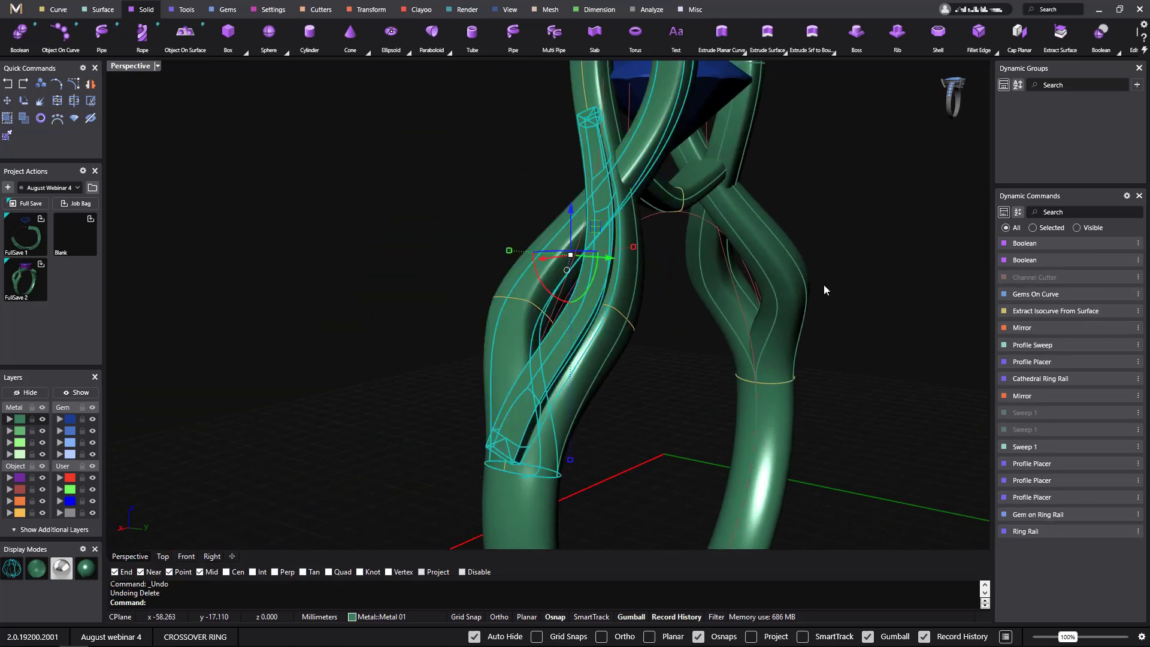
pyautogui.hotkey('ctrl', 'z')
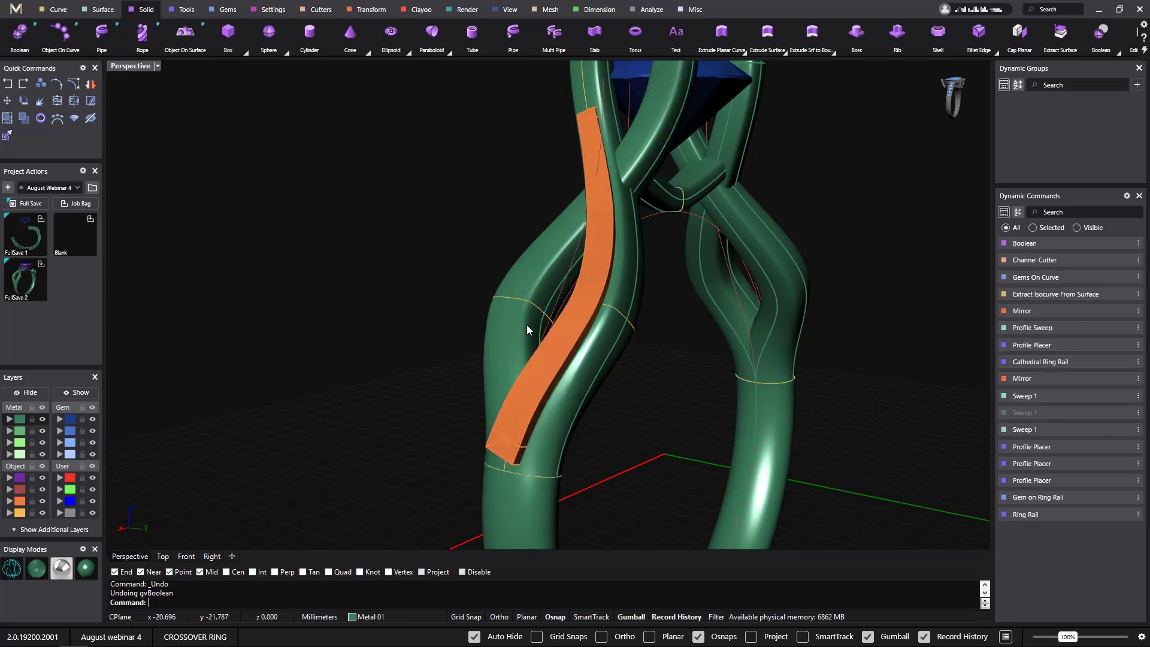
# Subtract the channel cutter from the second crossing arm with the Boolean Type set to Boolean Difference.
pyautogui.click(19, 35)
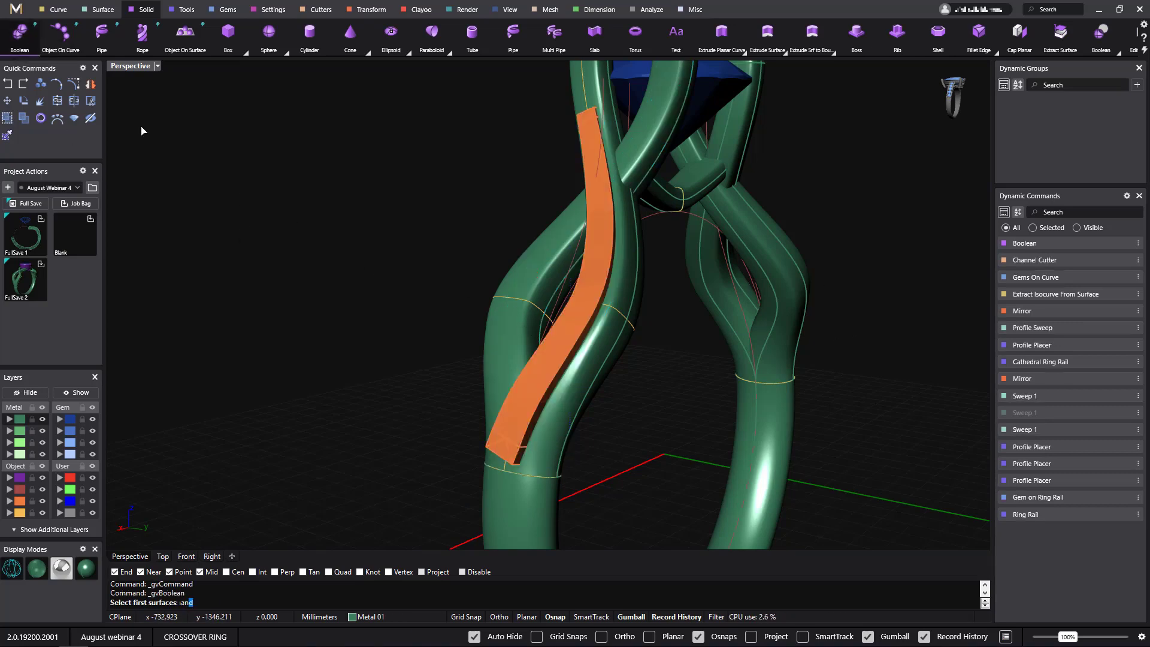
pyautogui.click(545, 256)
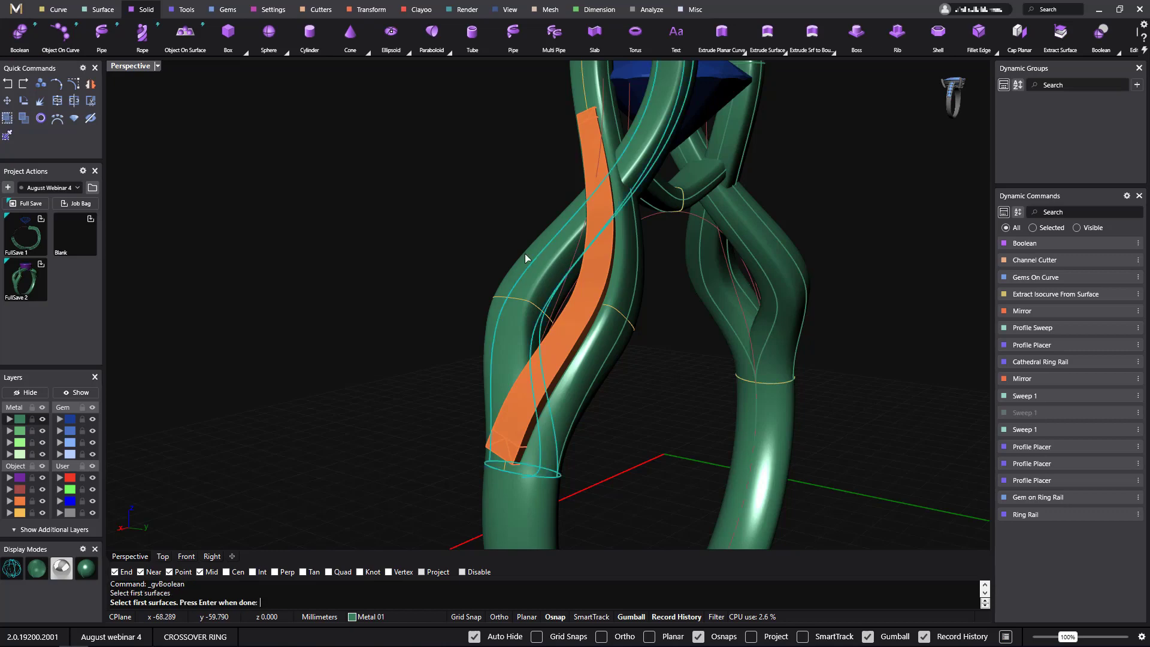
pyautogui.rightClick(685, 411)
pyautogui.moveTo(685, 411); pyautogui.dragTo(619, 393, button='right')
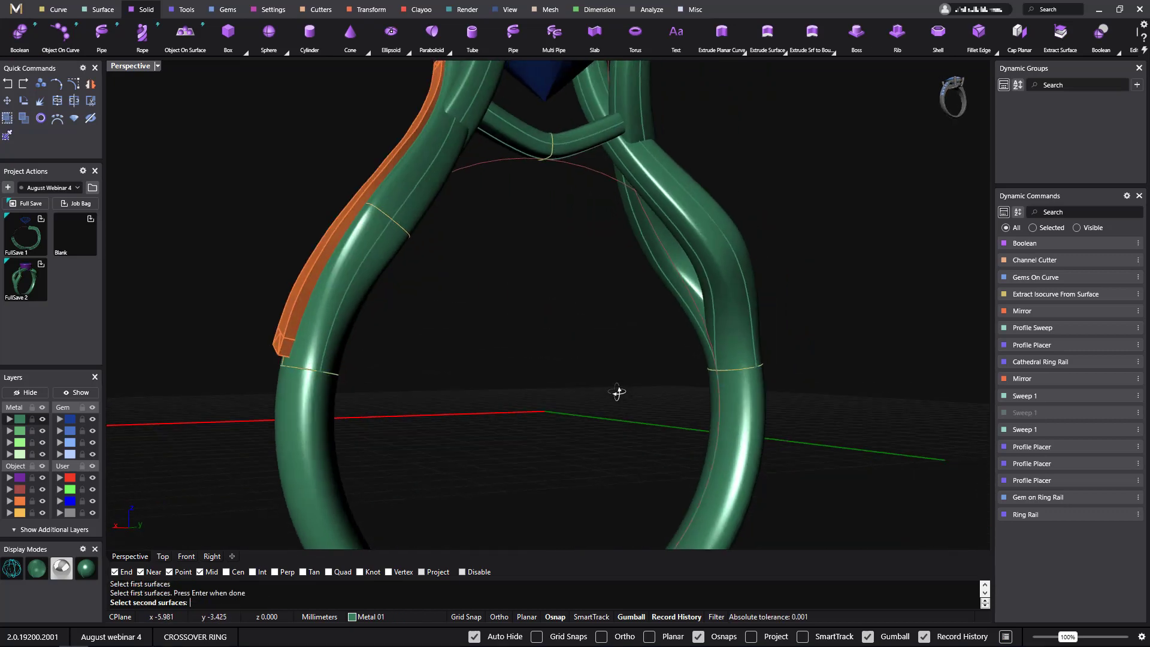
pyautogui.click(293, 287)
pyautogui.rightClick(252, 286)
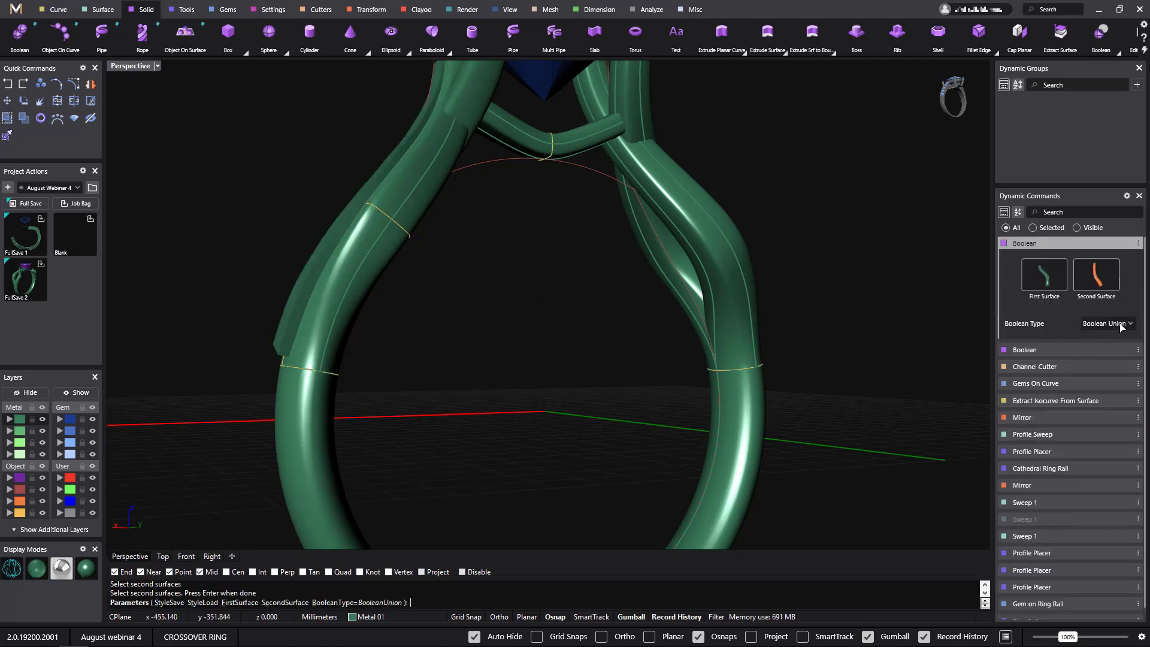
pyautogui.click(1131, 325)
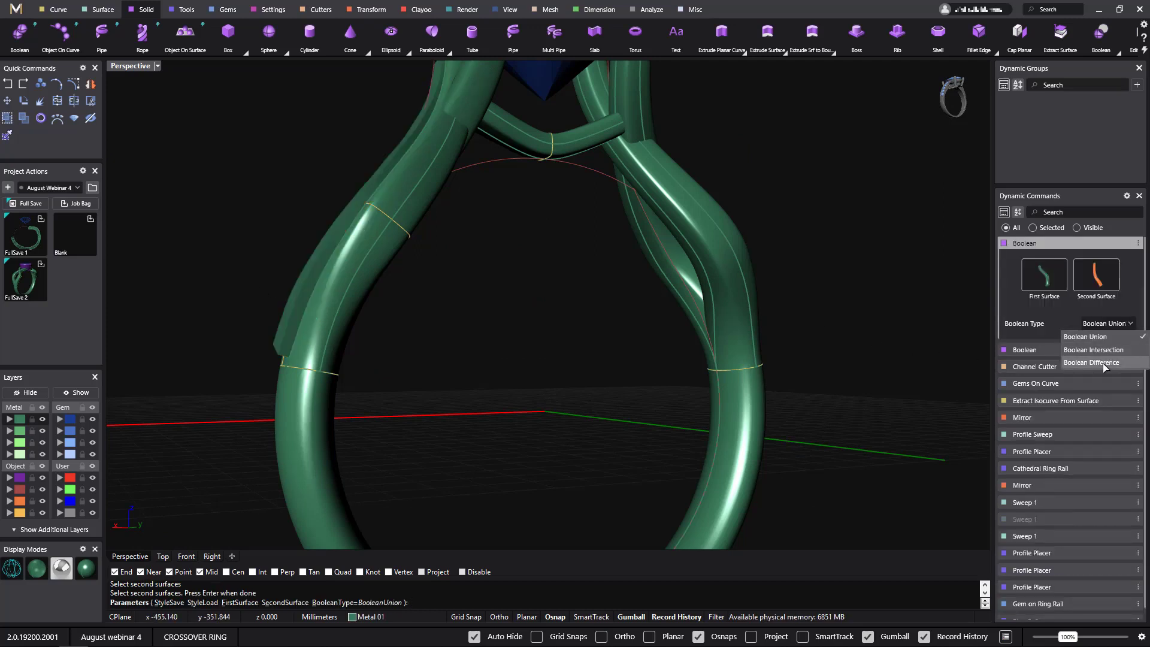
pyautogui.click(1103, 363)
pyautogui.moveTo(483, 398); pyautogui.dragTo(552, 401, button='right')
pyautogui.rightClick(463, 391)
pyautogui.scroll(-5, 471, 386)
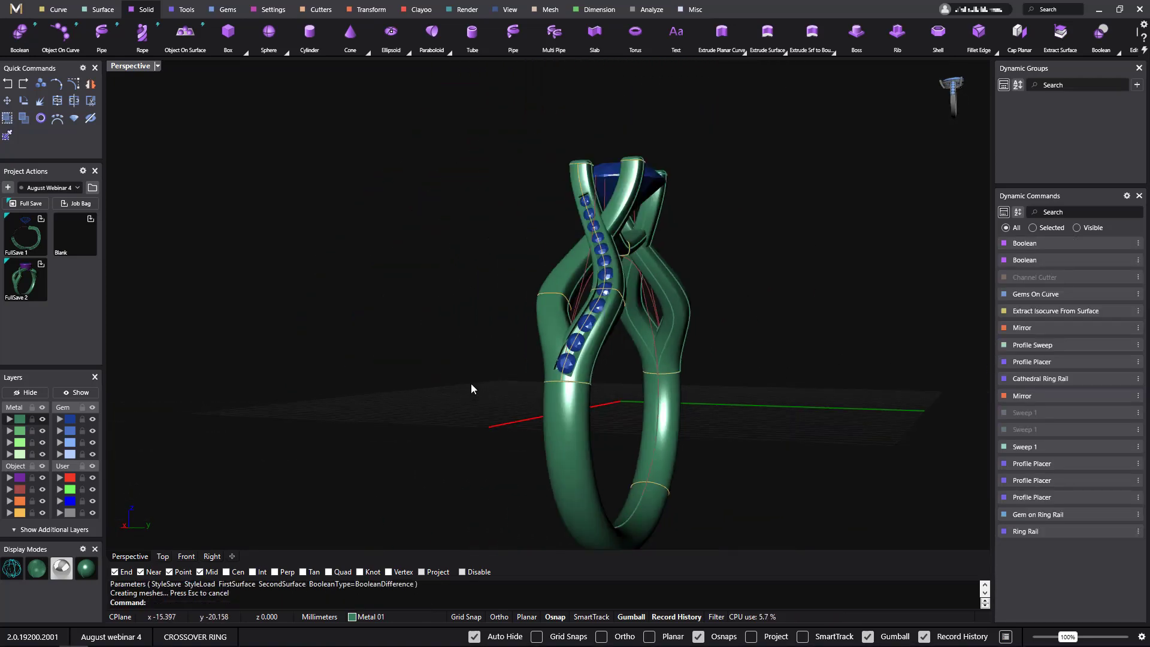
# Place prongs along the channel's row of gems with Prong Placer, using the Auto setting style.
pyautogui.moveTo(472, 388); pyautogui.dragTo(584, 423, button='right')
pyautogui.scroll(3, 668, 417)
pyautogui.moveTo(755, 429); pyautogui.dragTo(652, 387, button='right')
pyautogui.scroll(5, 653, 387)
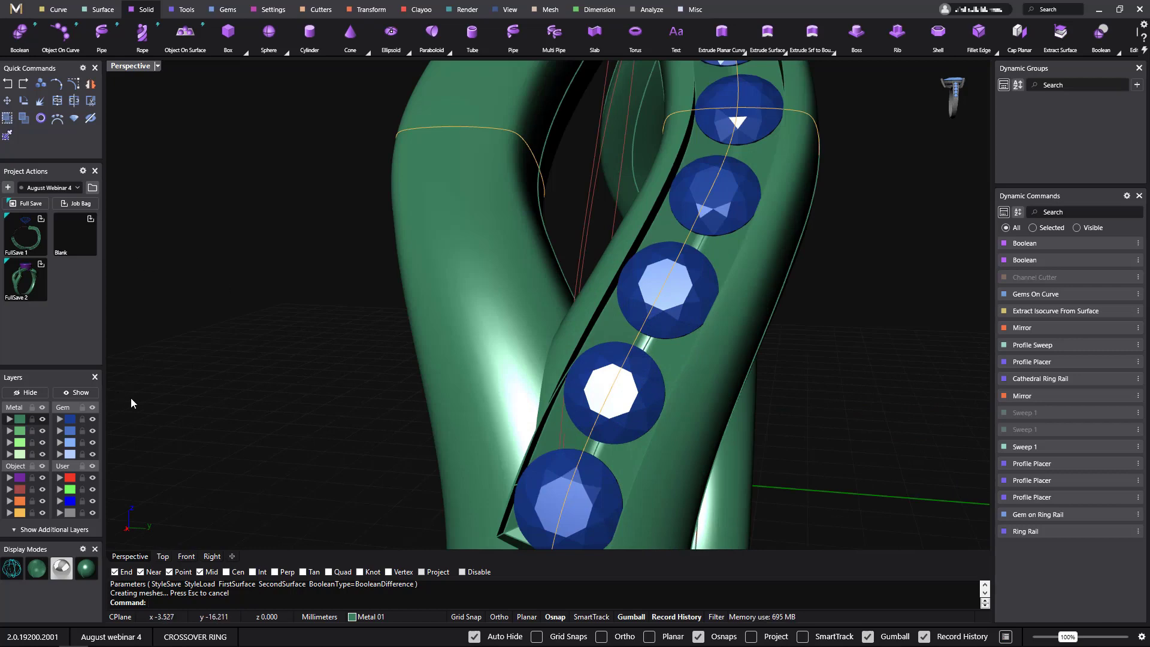
pyautogui.click(646, 386)
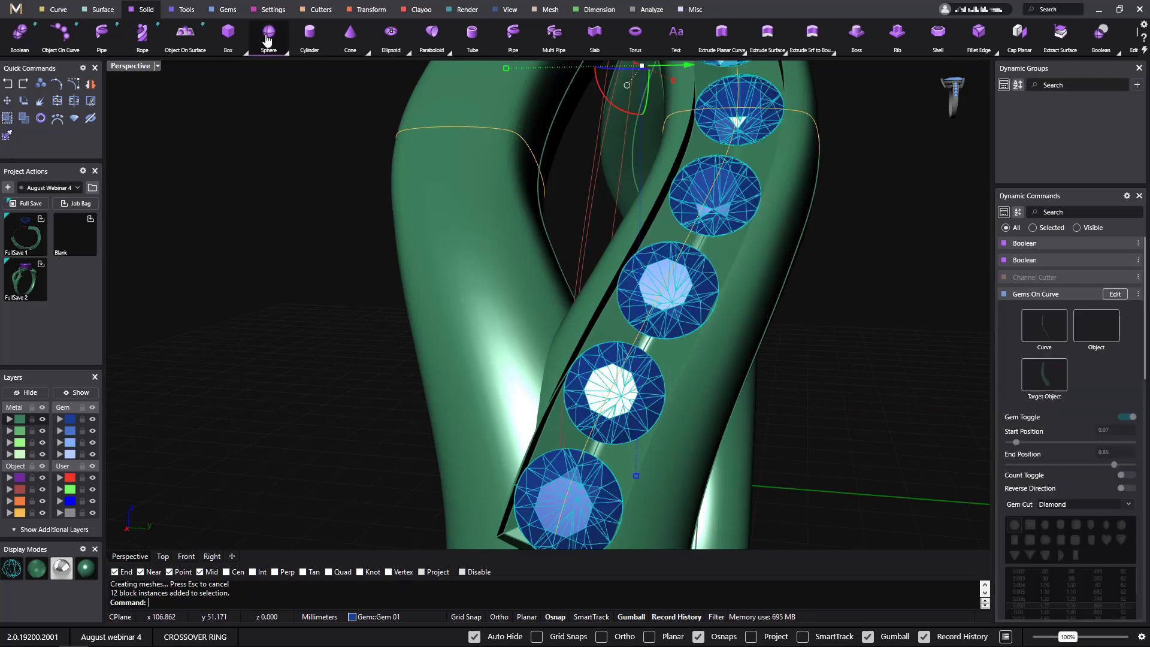
pyautogui.click(268, 12)
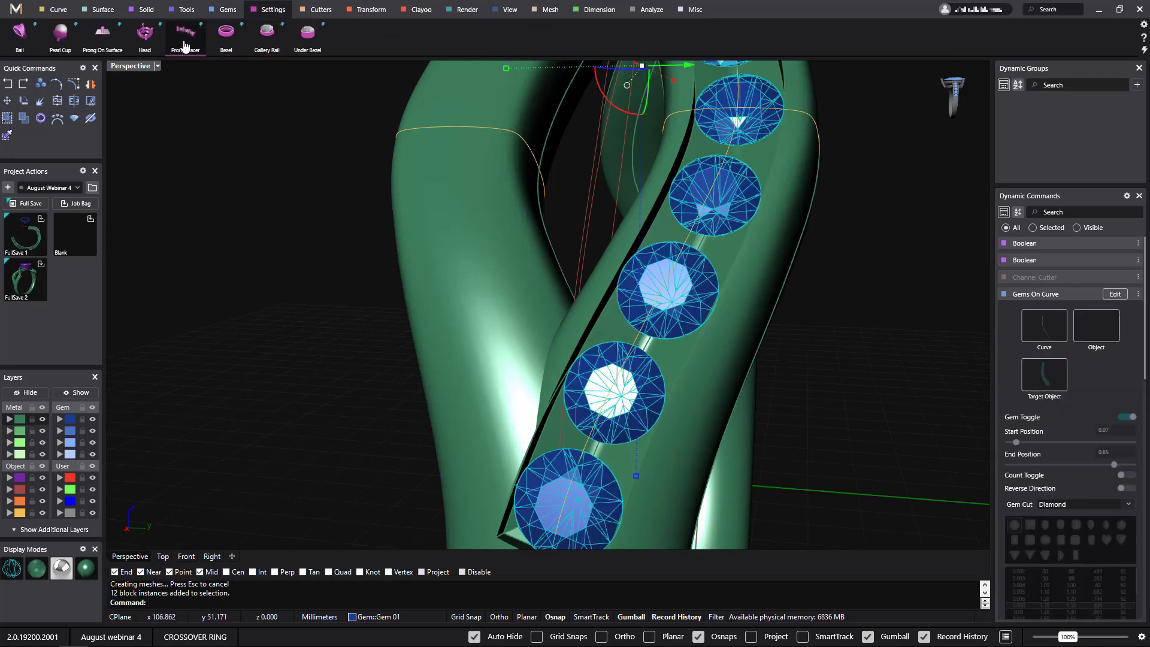
pyautogui.write('_gvCommand')
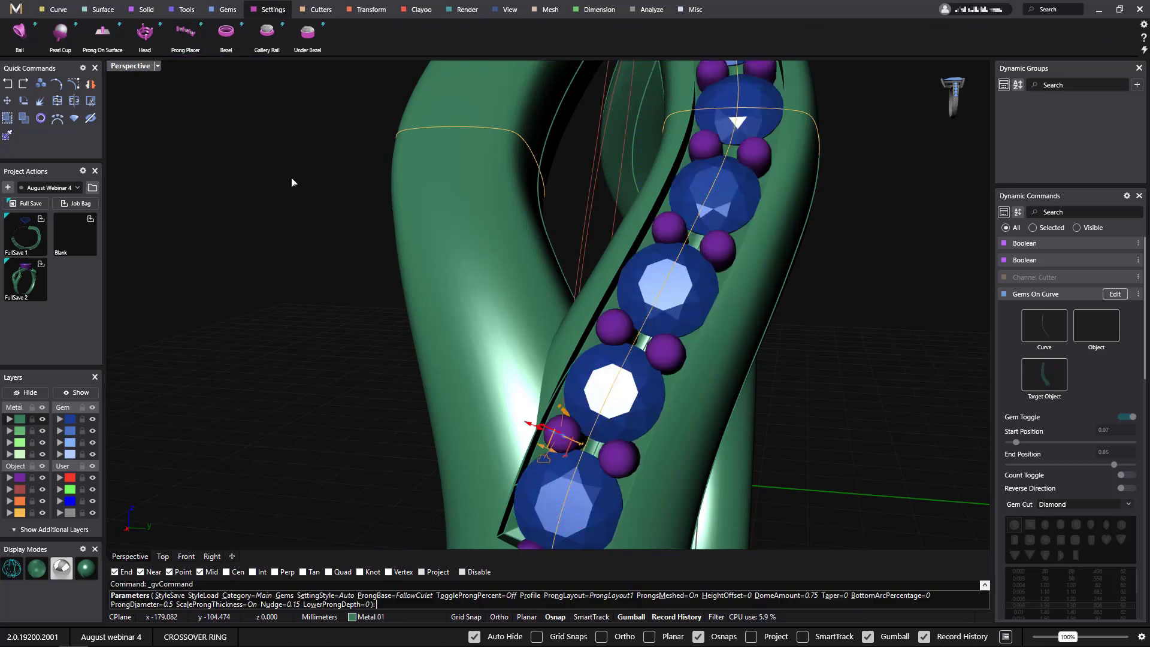
pyautogui.scroll(-5, 290, 180)
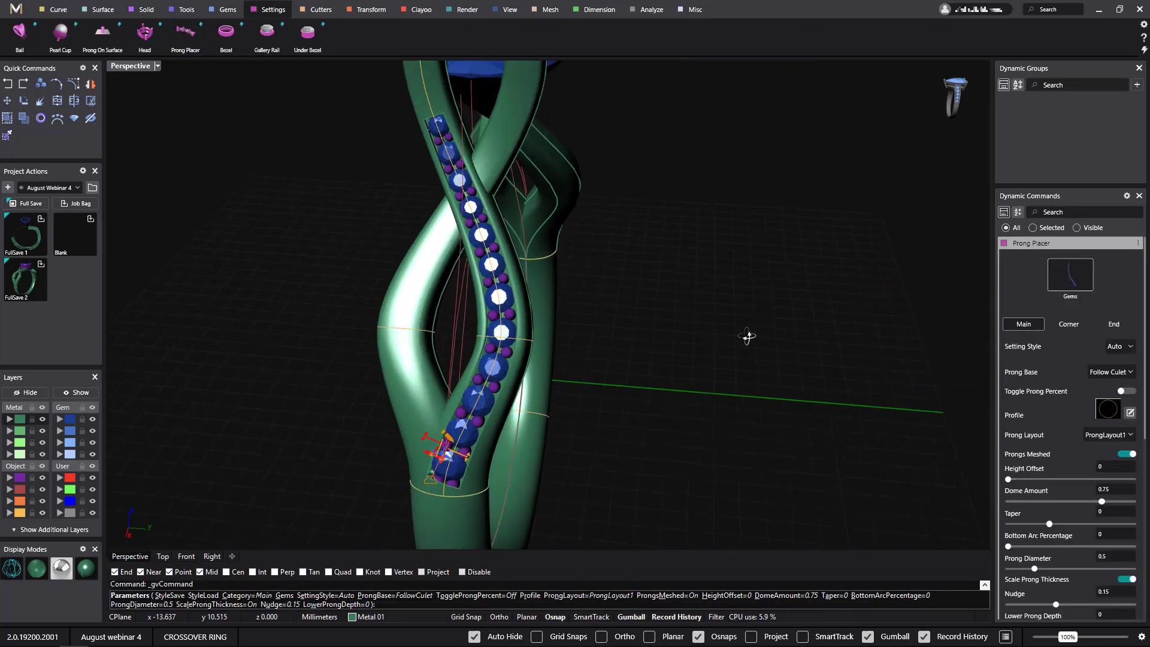
pyautogui.moveTo(744, 339); pyautogui.dragTo(640, 289, button='right')
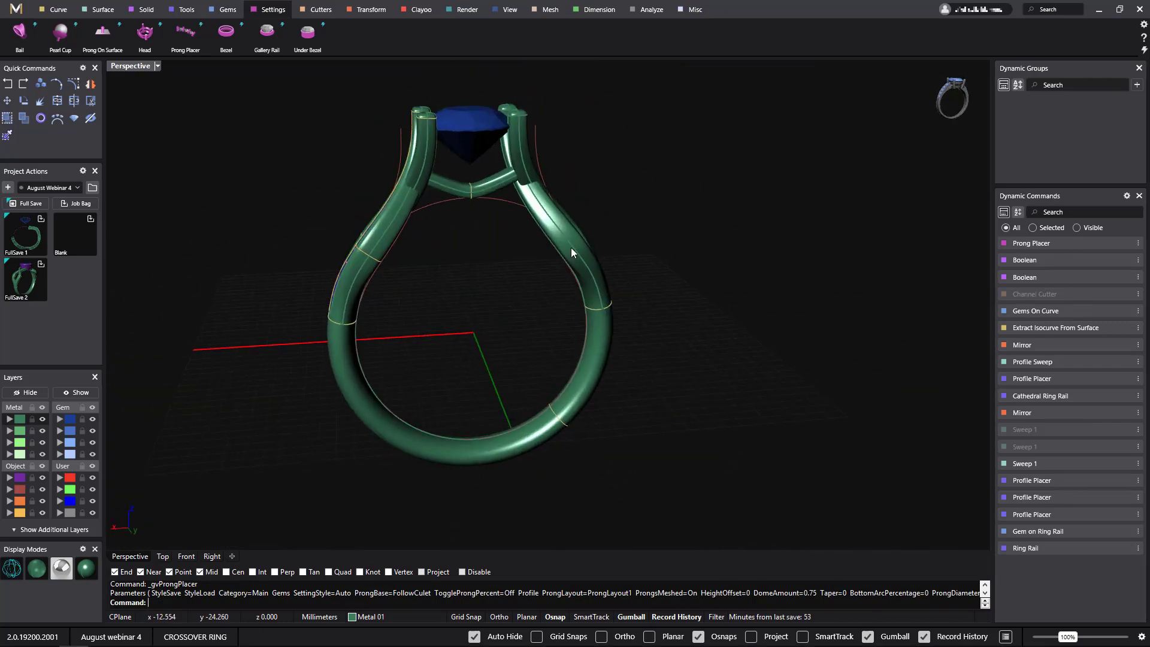
# Delete the Mirror that copies the plain crossing arms to the opposite side of the ring.
pyautogui.click(570, 247)
pyautogui.click(645, 294)
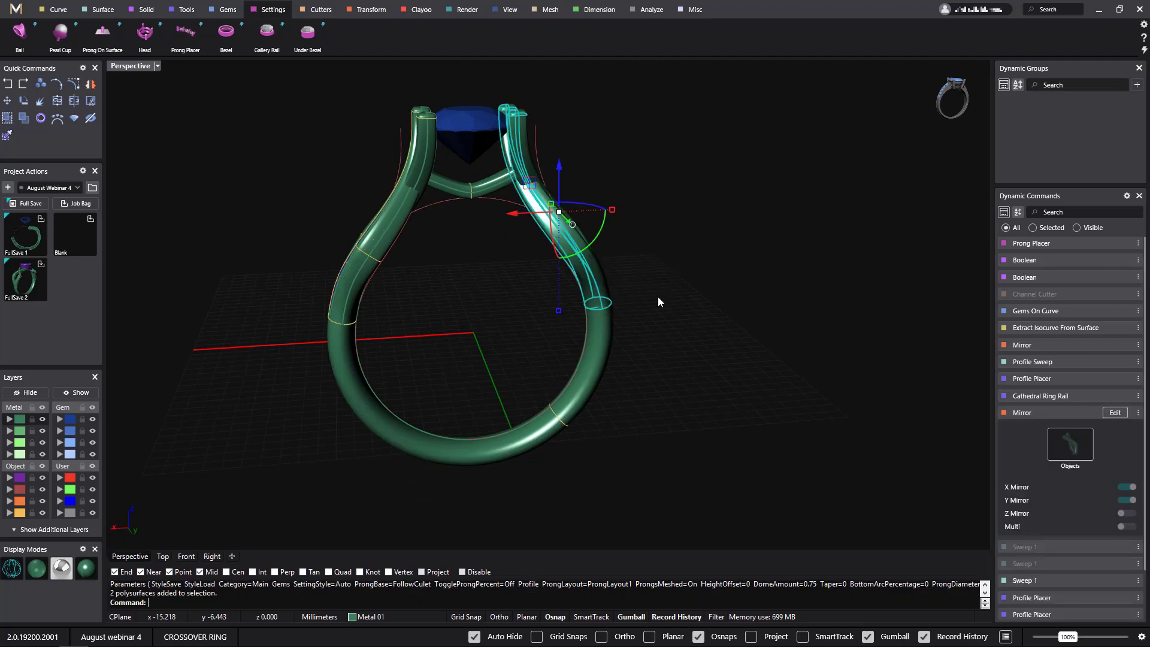
pyautogui.click(1138, 413)
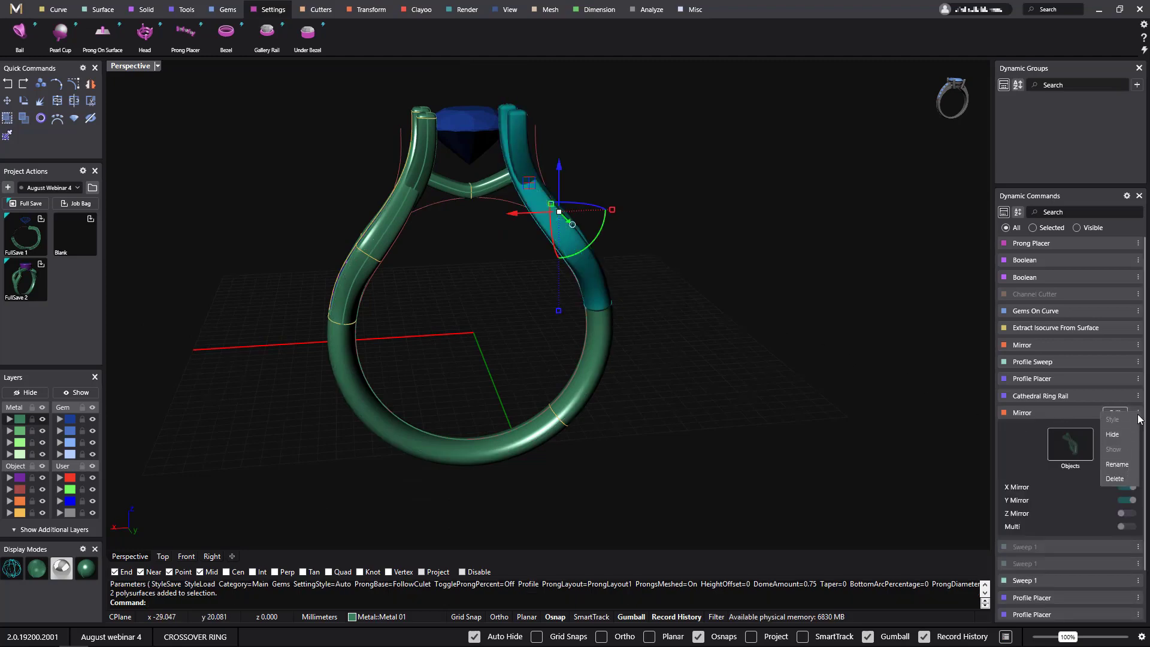
pyautogui.click(1118, 481)
# Mirror both crossing arms with their gems and prongs to the opposite side, with X Mirror on and Y Mirror off.
pyautogui.moveTo(906, 359); pyautogui.dragTo(550, 249, button='right')
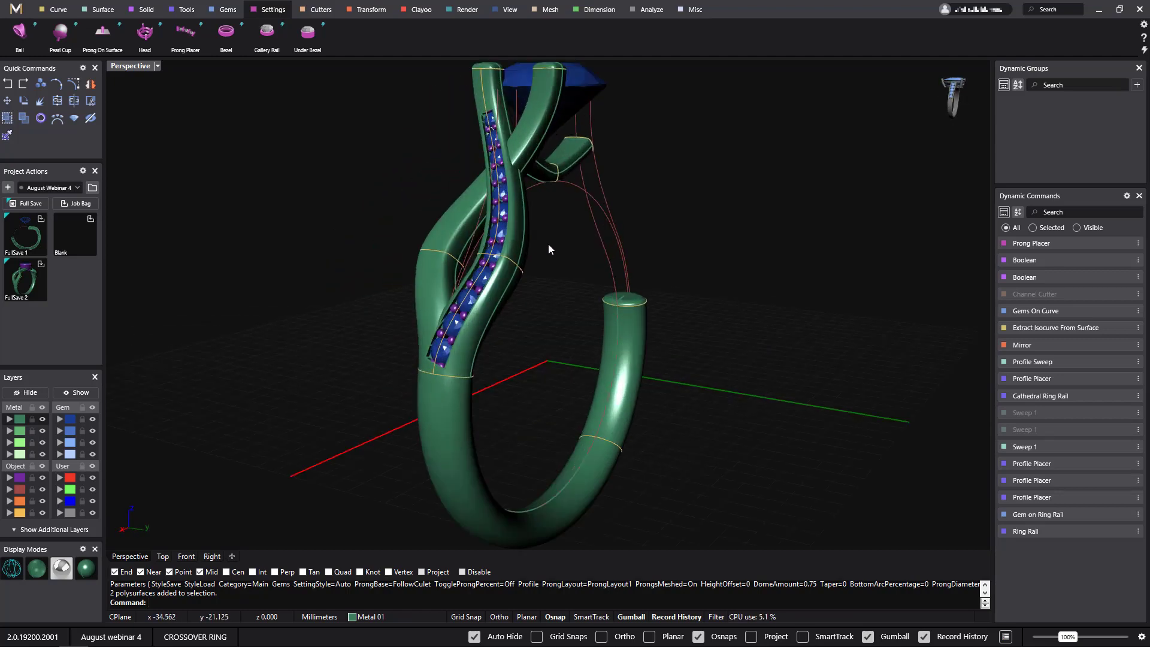
pyautogui.click(536, 120)
pyautogui.click(491, 87)
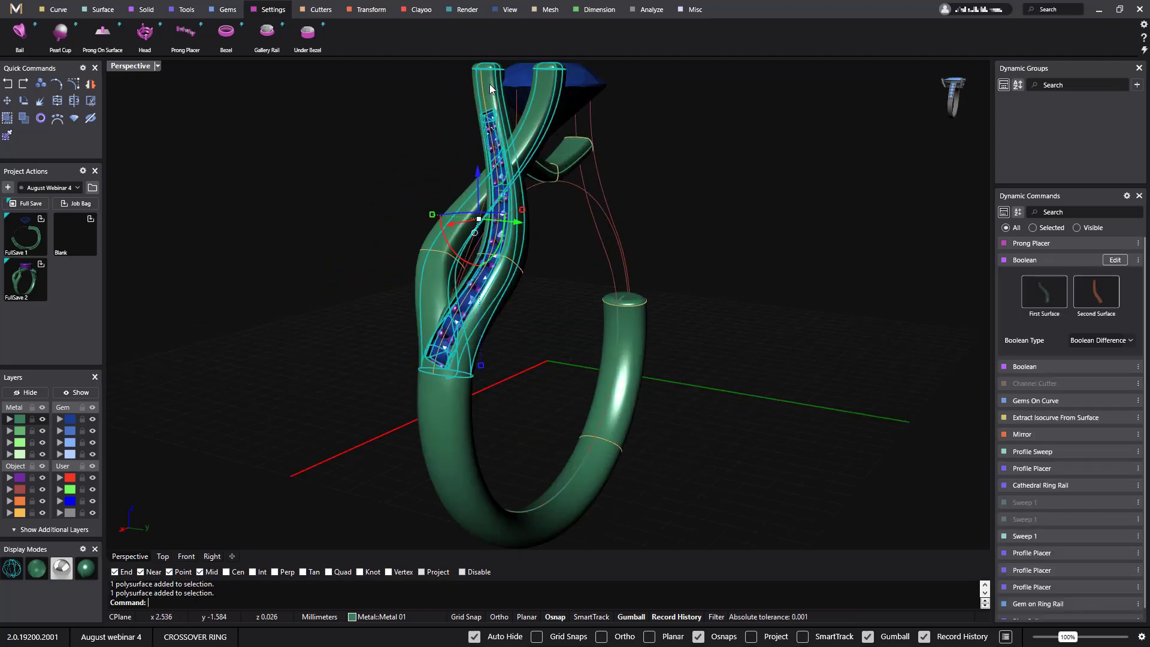
pyautogui.scroll(5, 491, 145)
pyautogui.click(451, 117)
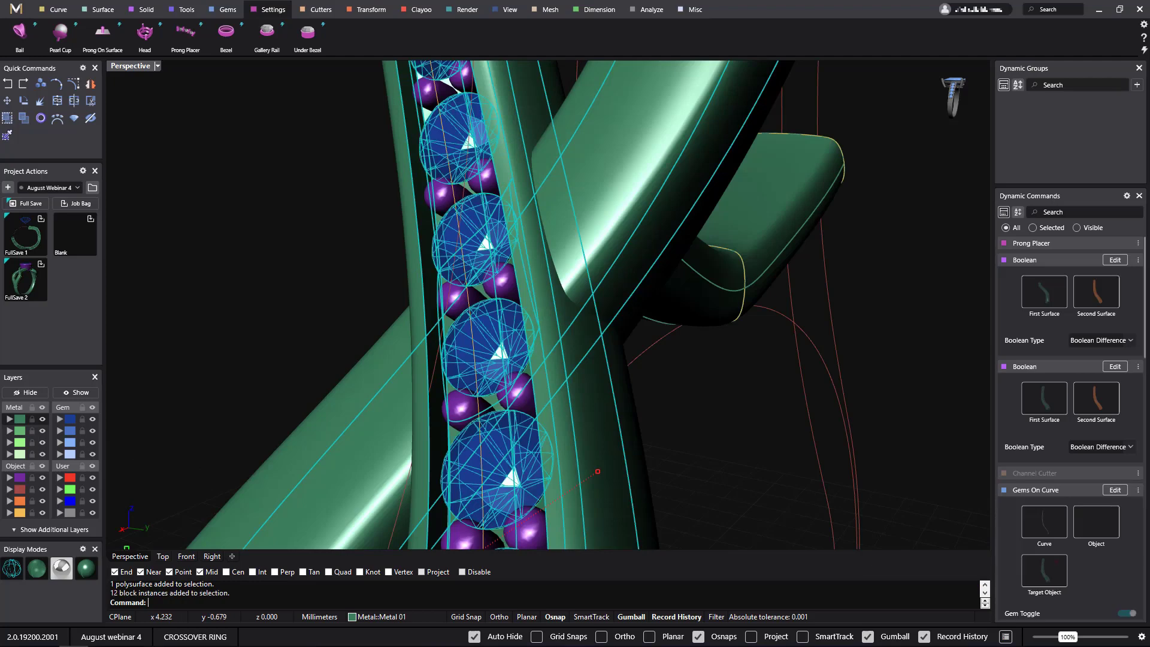
pyautogui.scroll(-5, 468, 197)
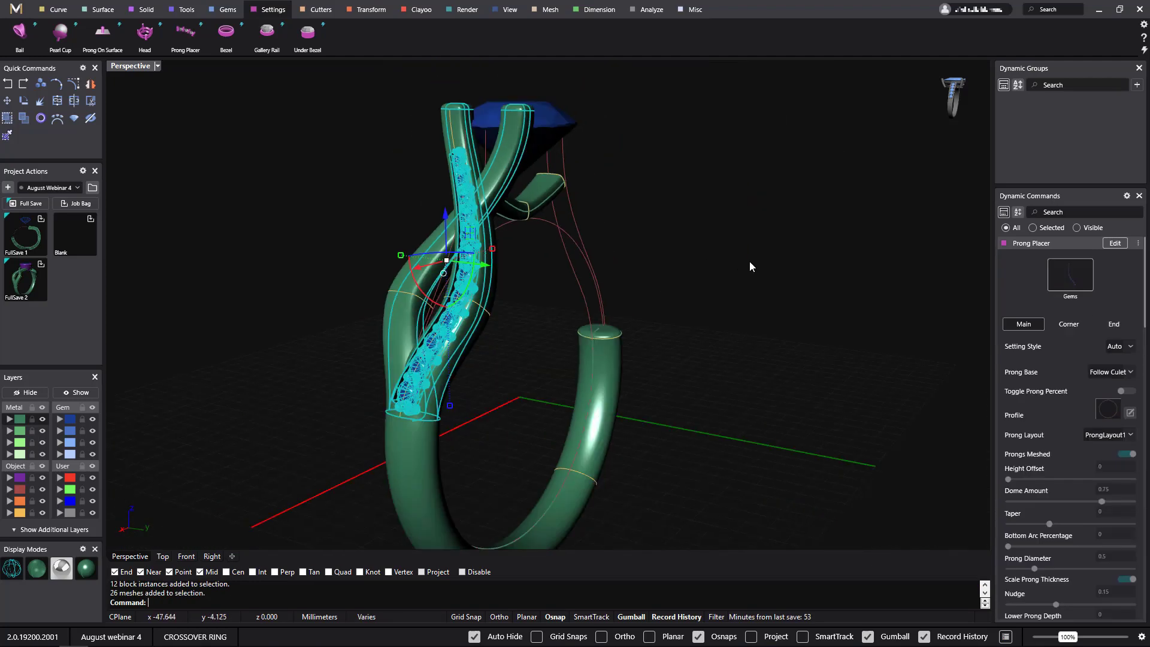
pyautogui.moveTo(752, 266); pyautogui.dragTo(670, 269, button='right')
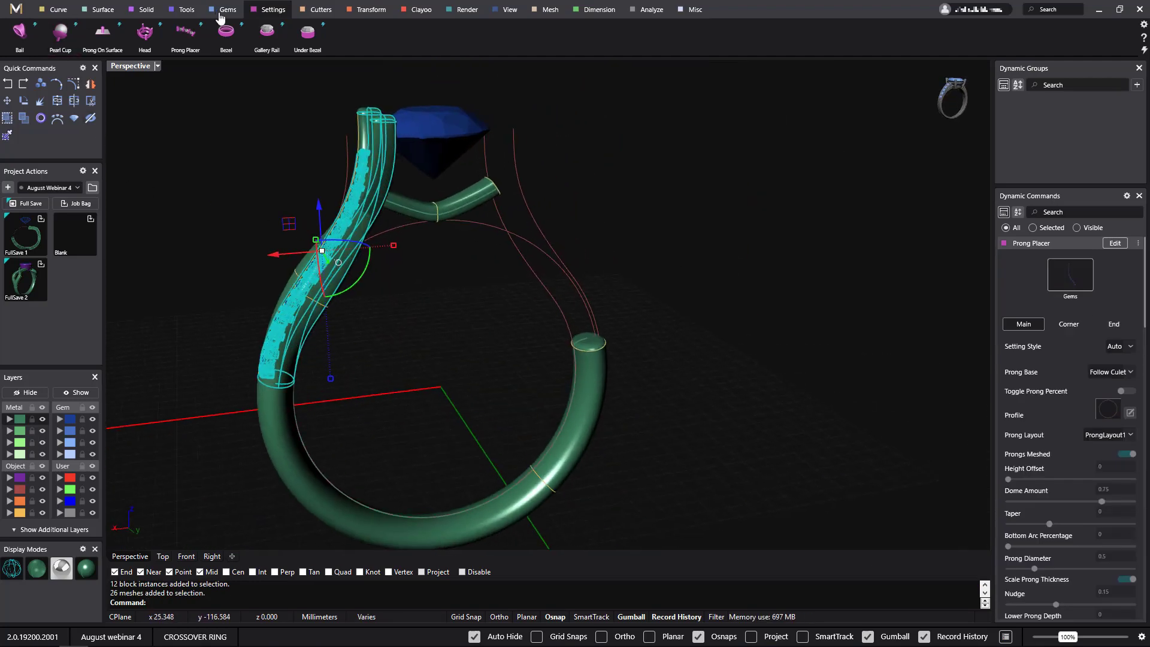
pyautogui.click(369, 10)
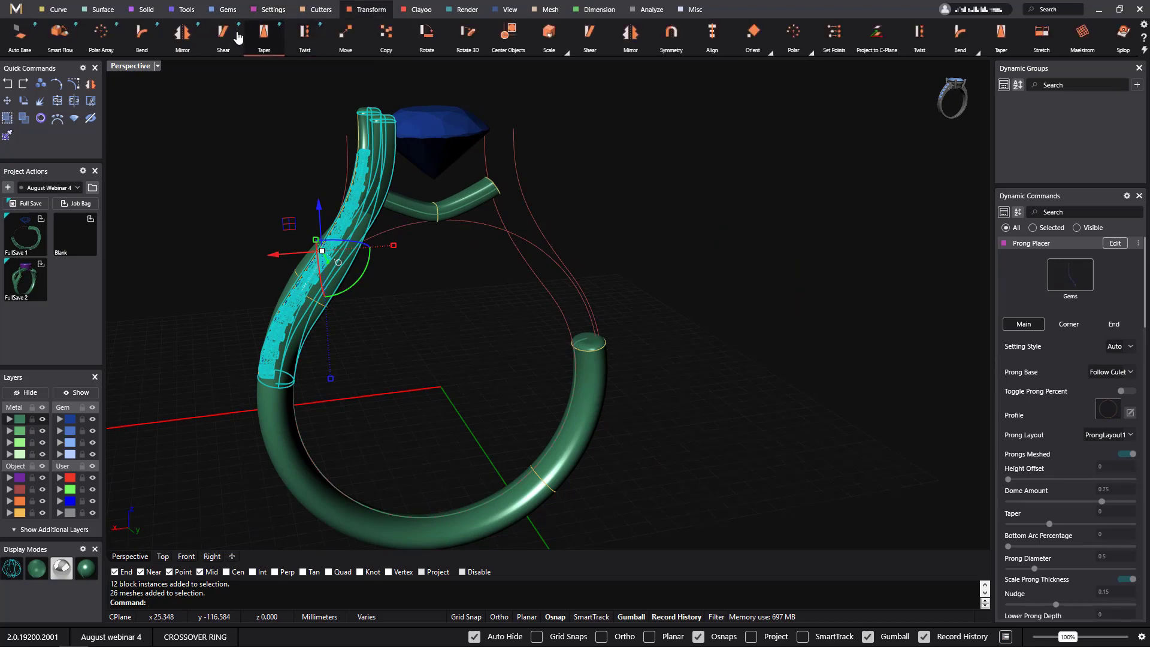
pyautogui.click(182, 33)
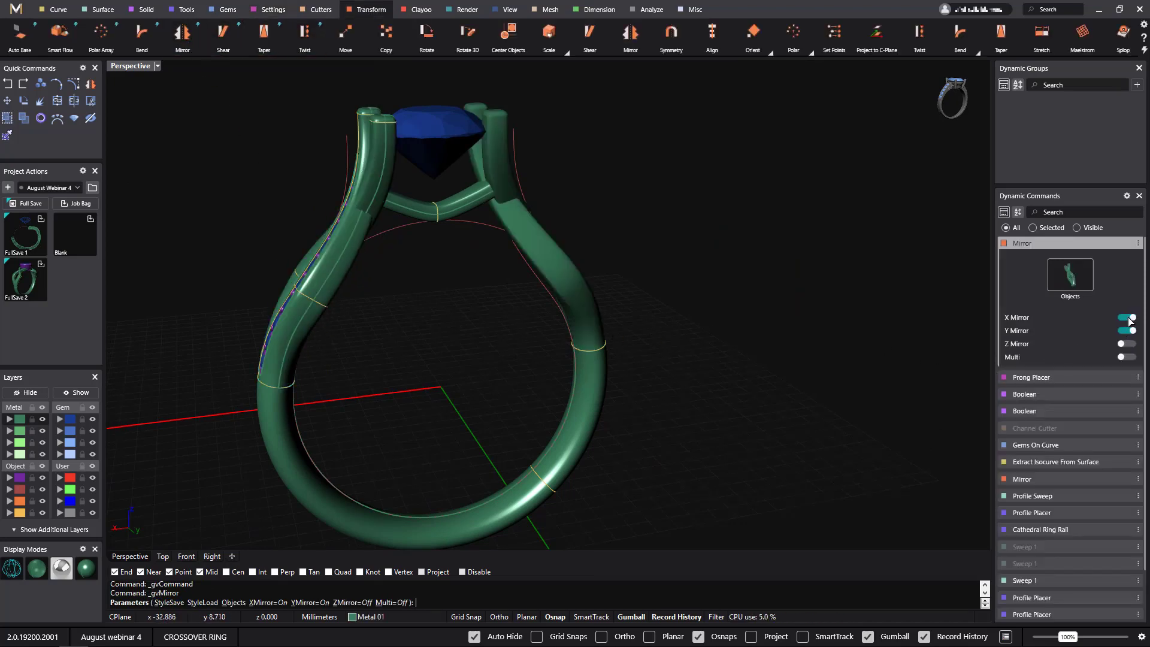
pyautogui.click(1126, 331)
pyautogui.moveTo(749, 264); pyautogui.dragTo(732, 355, button='right')
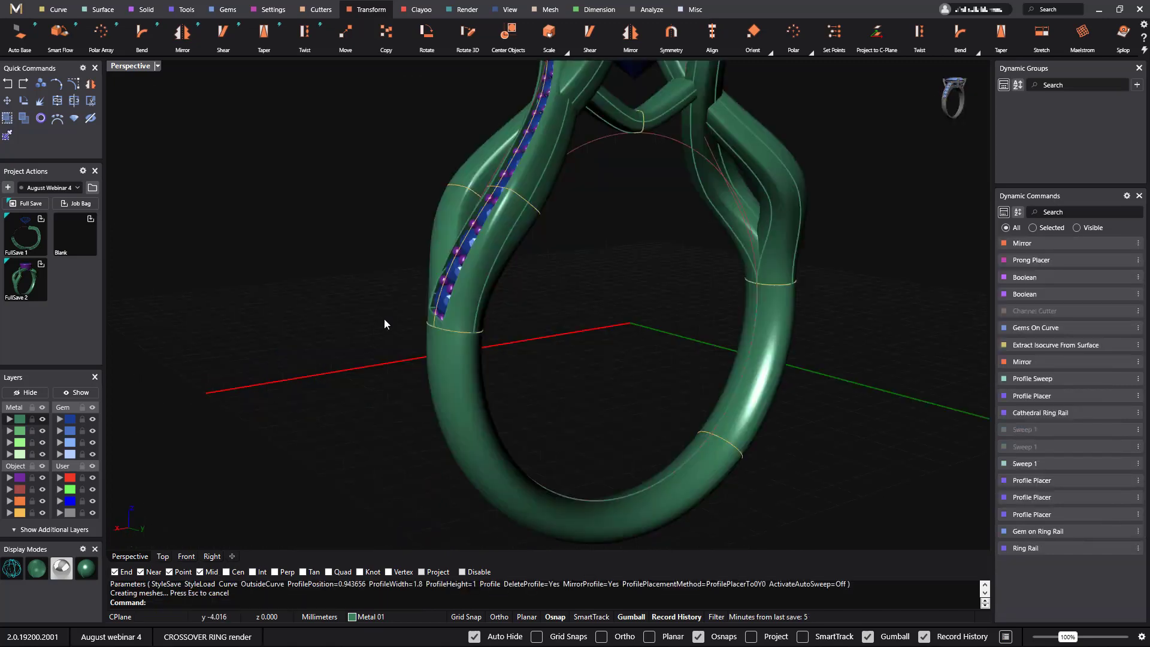
pyautogui.moveTo(383, 319); pyautogui.dragTo(343, 391, button='right')
pyautogui.moveTo(567, 286); pyautogui.dragTo(649, 314, button='right')
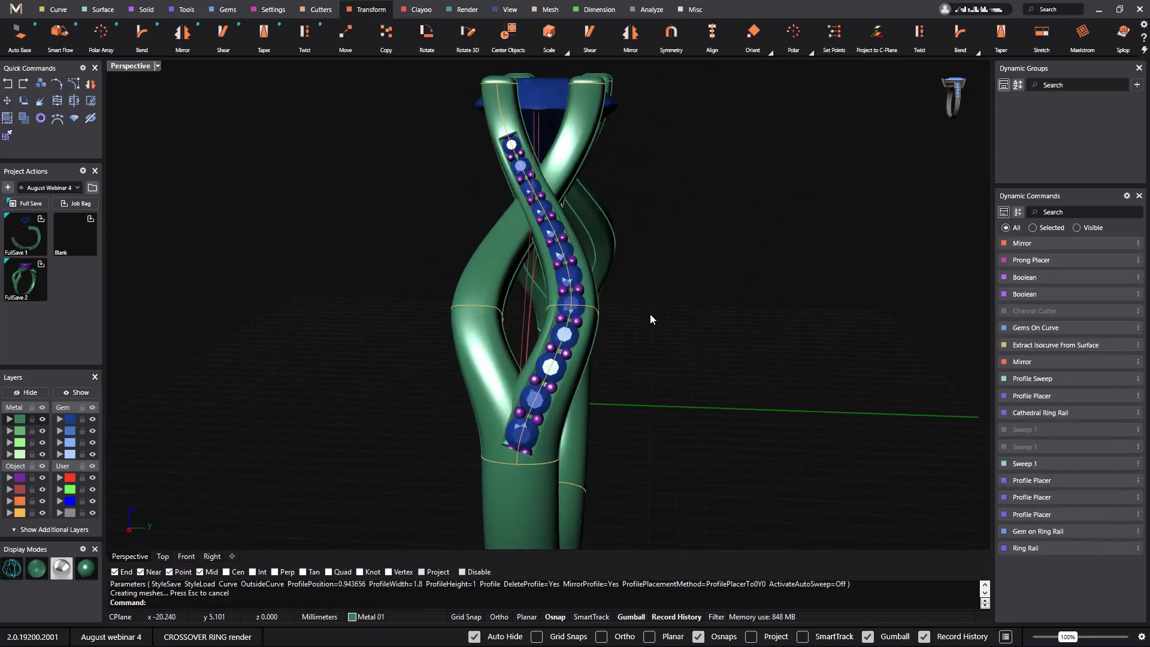
pyautogui.scroll(5, 585, 350)
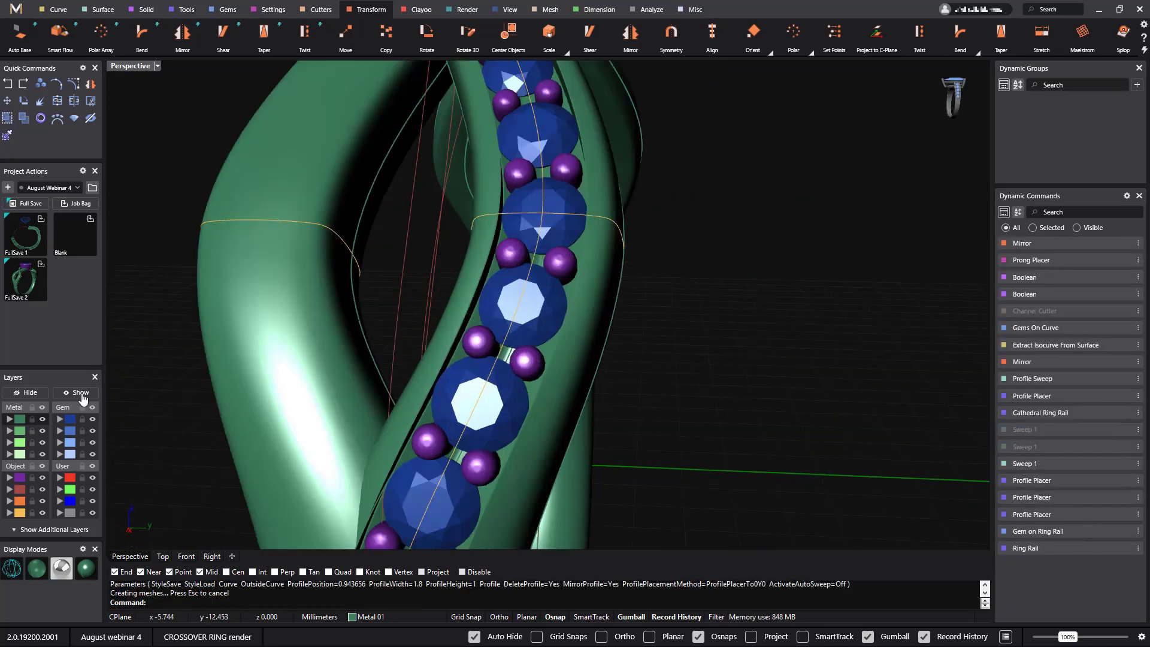
pyautogui.click(69, 423)
pyautogui.scroll(-5, 682, 224)
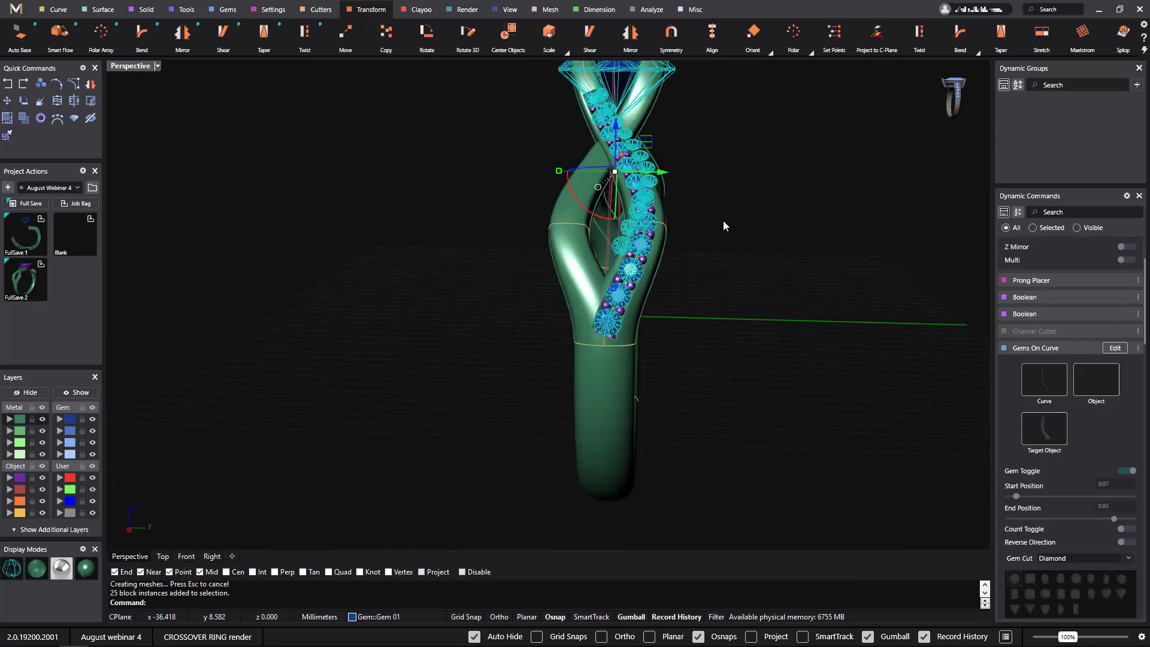
pyautogui.click(761, 224)
# Create gem cutters for the channel arm's row of gems with Gem Cutter, shortening the Top Length to about 1.20 mm.
pyautogui.moveTo(761, 225); pyautogui.dragTo(674, 273, button='right')
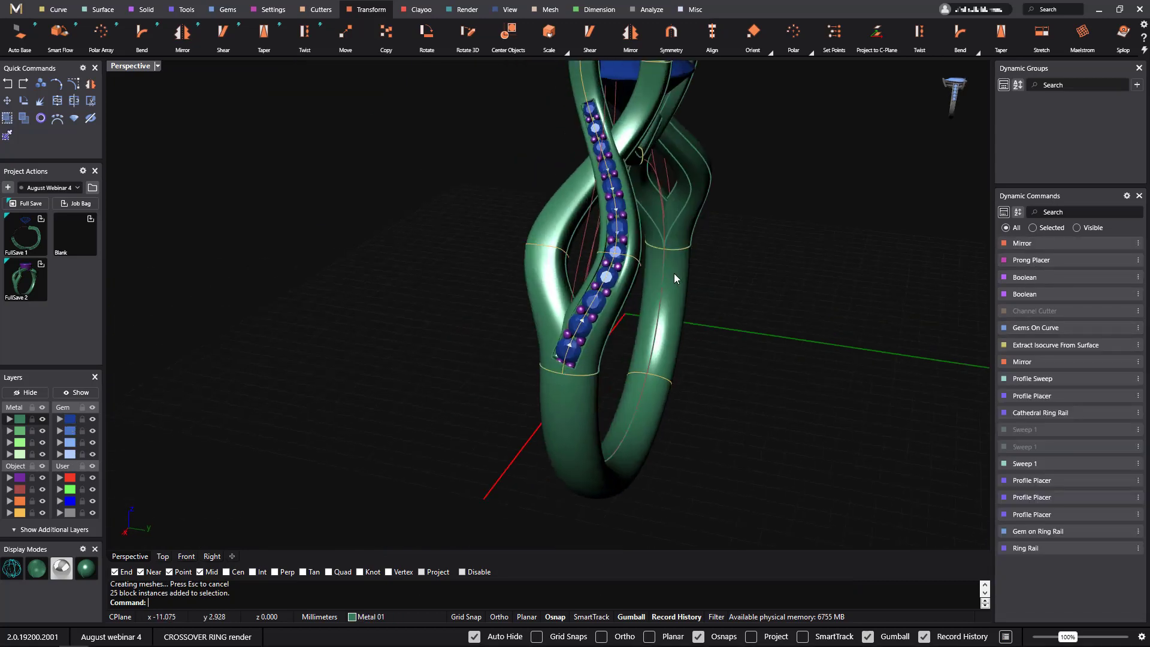
pyautogui.click(611, 281)
pyautogui.click(664, 324)
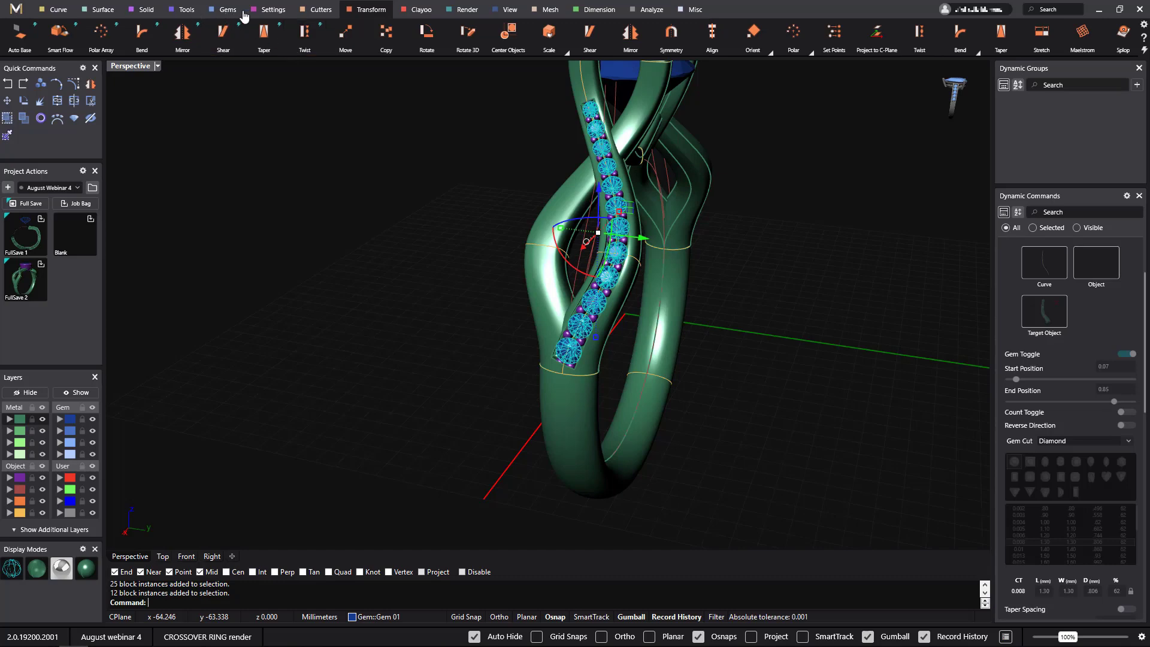
pyautogui.click(263, 10)
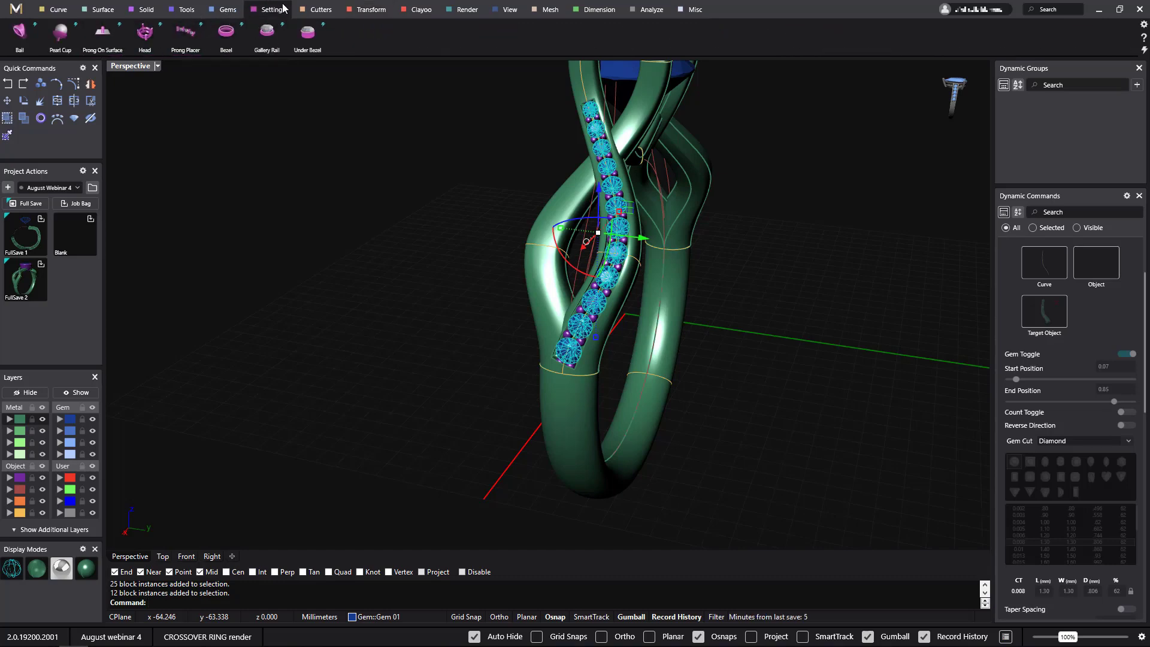
pyautogui.click(321, 10)
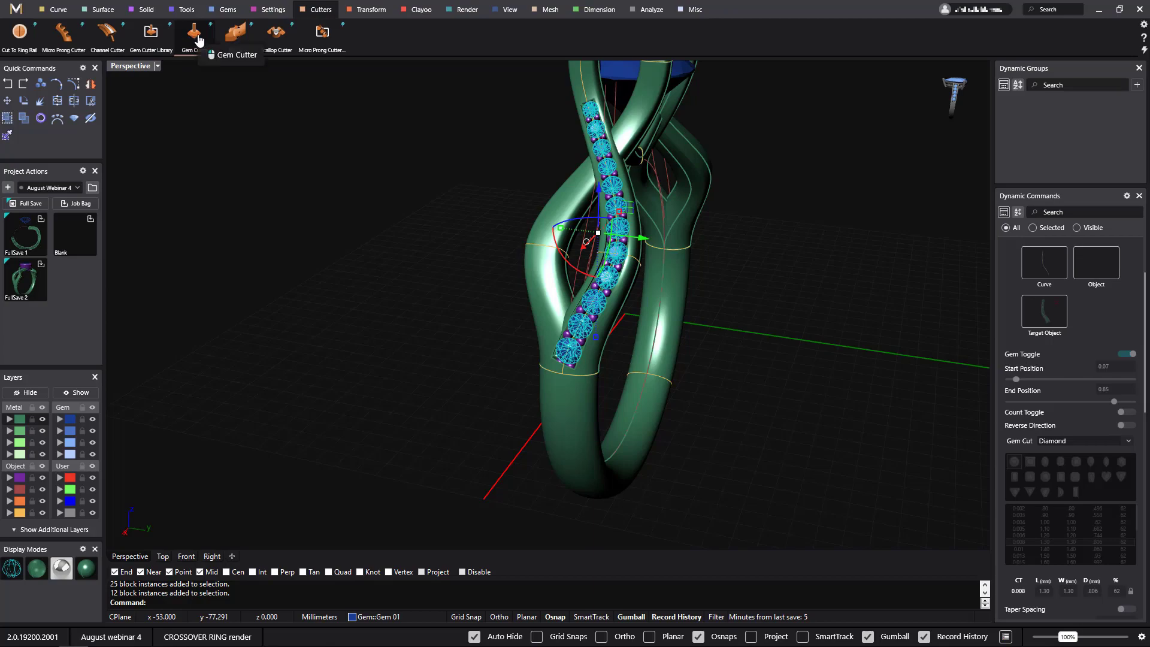
pyautogui.click(195, 33)
pyautogui.moveTo(762, 213); pyautogui.dragTo(601, 300, button='right')
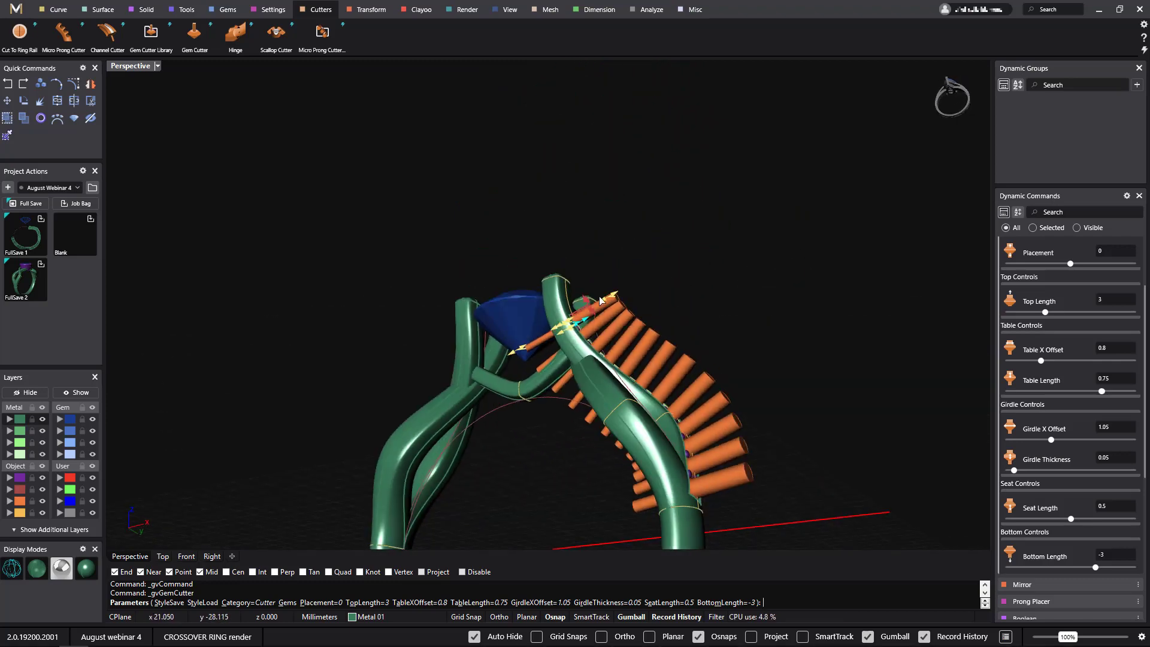
pyautogui.scroll(5, 601, 300)
pyautogui.moveTo(675, 306); pyautogui.dragTo(555, 360)
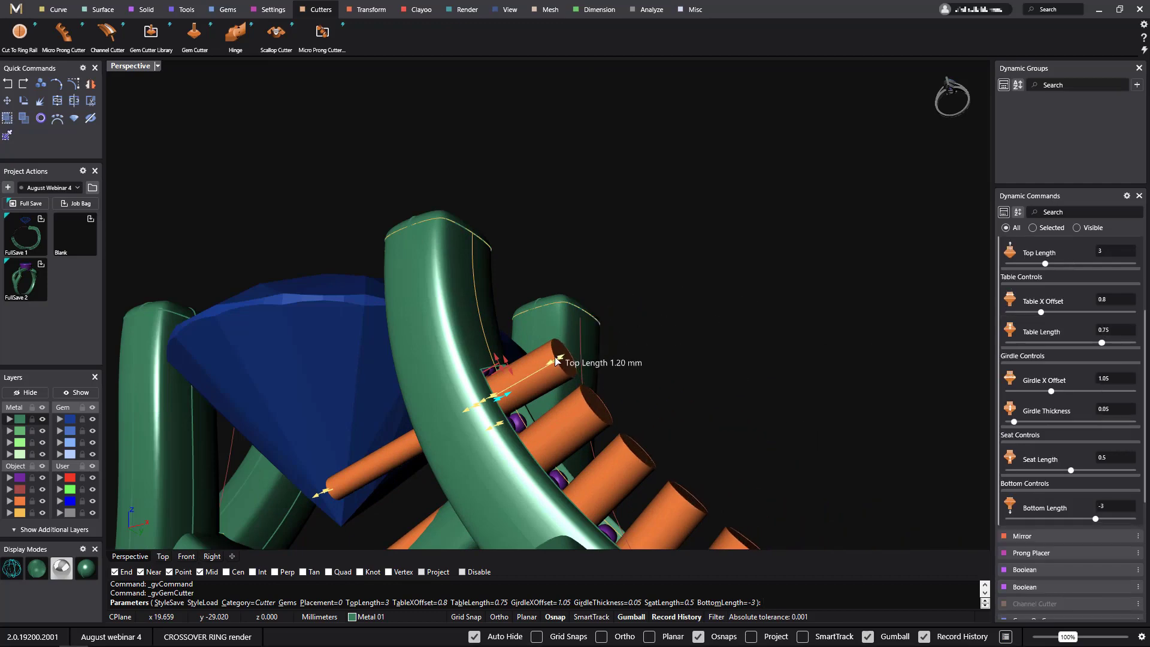
pyautogui.rightClick(774, 329)
# Subtract the gem cutters from the arm holding the gems, using a Boolean with its type set to Boolean Difference.
pyautogui.moveTo(775, 333); pyautogui.dragTo(643, 291, button='right')
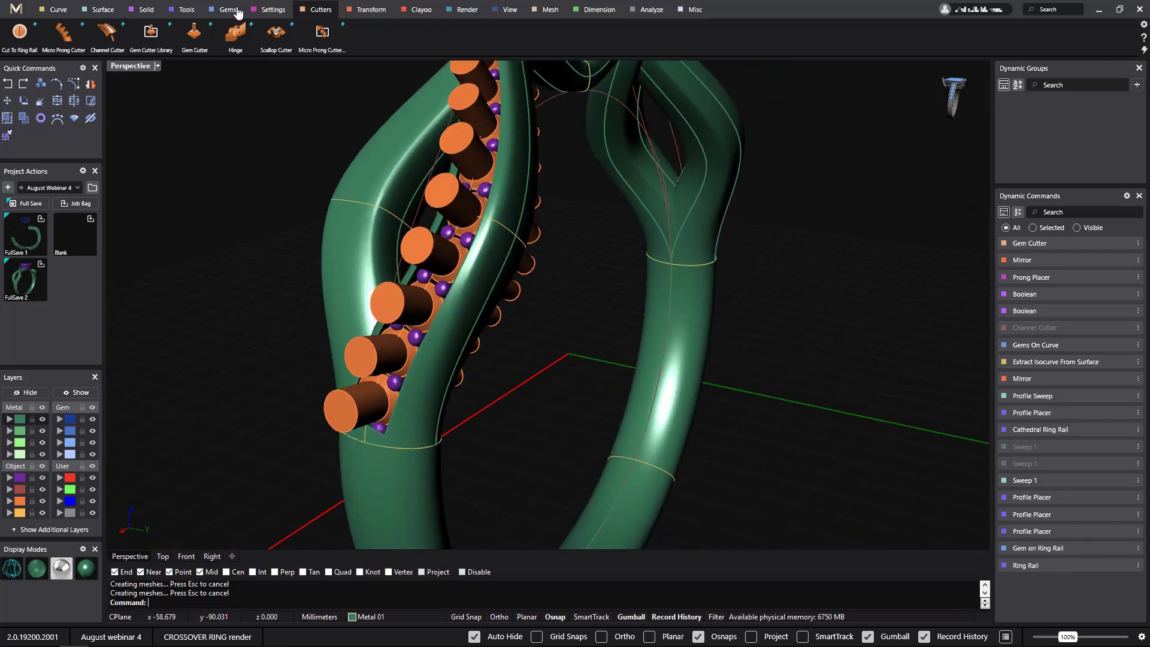
pyautogui.click(146, 10)
pyautogui.click(19, 33)
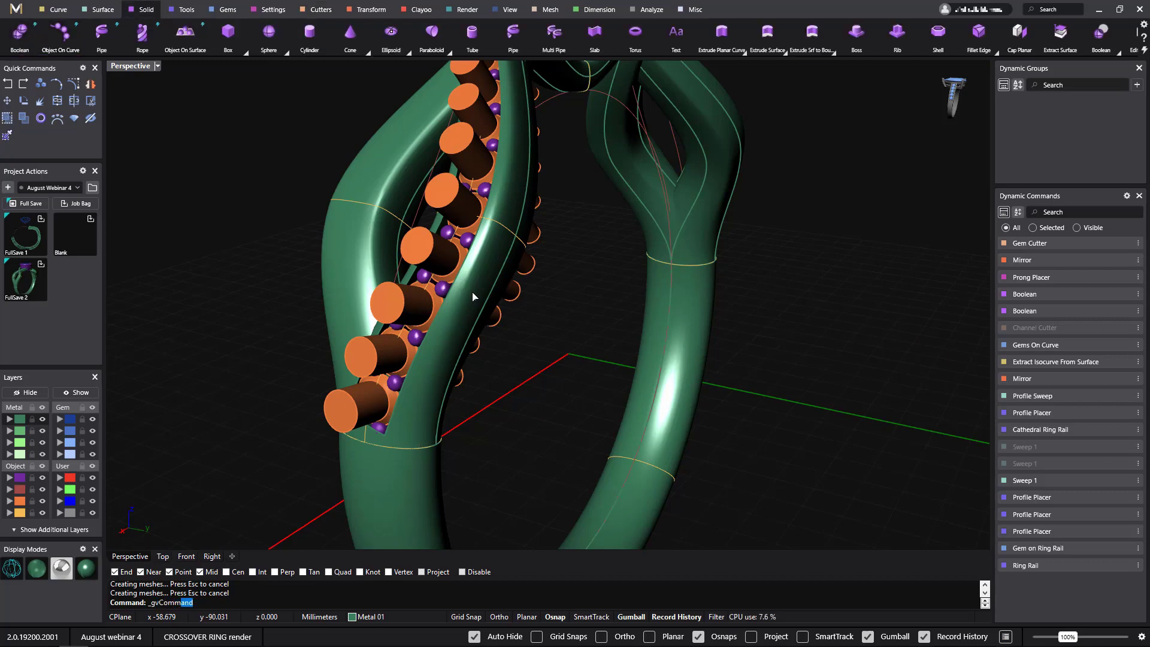
pyautogui.click(489, 318)
pyautogui.click(561, 343)
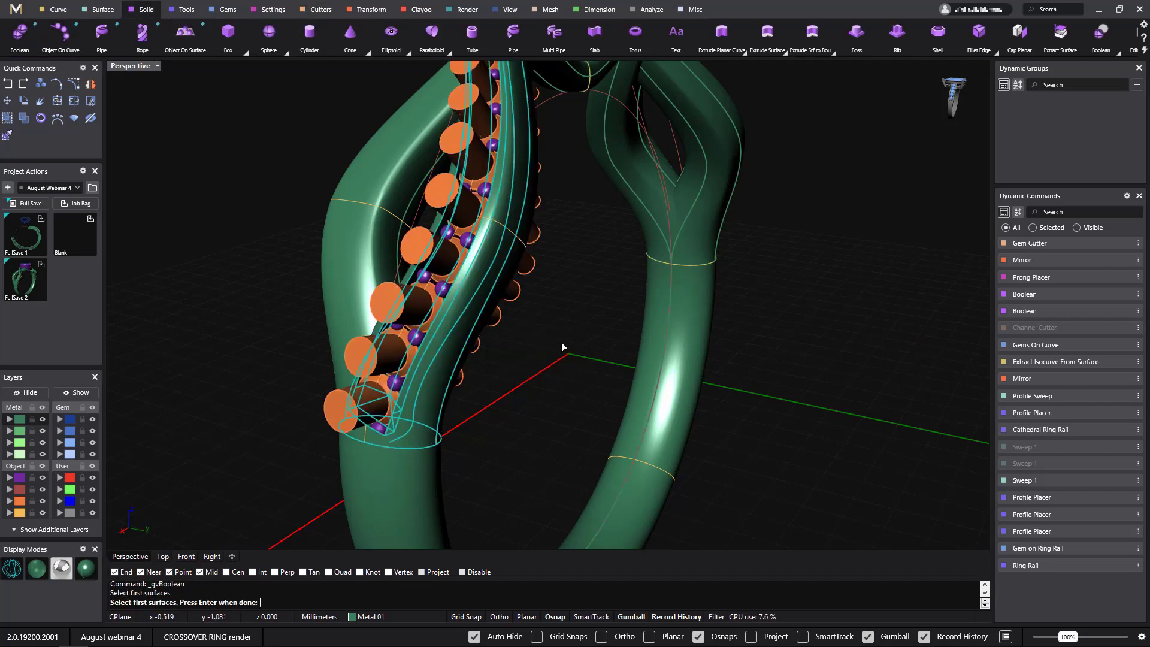
pyautogui.press('Return')
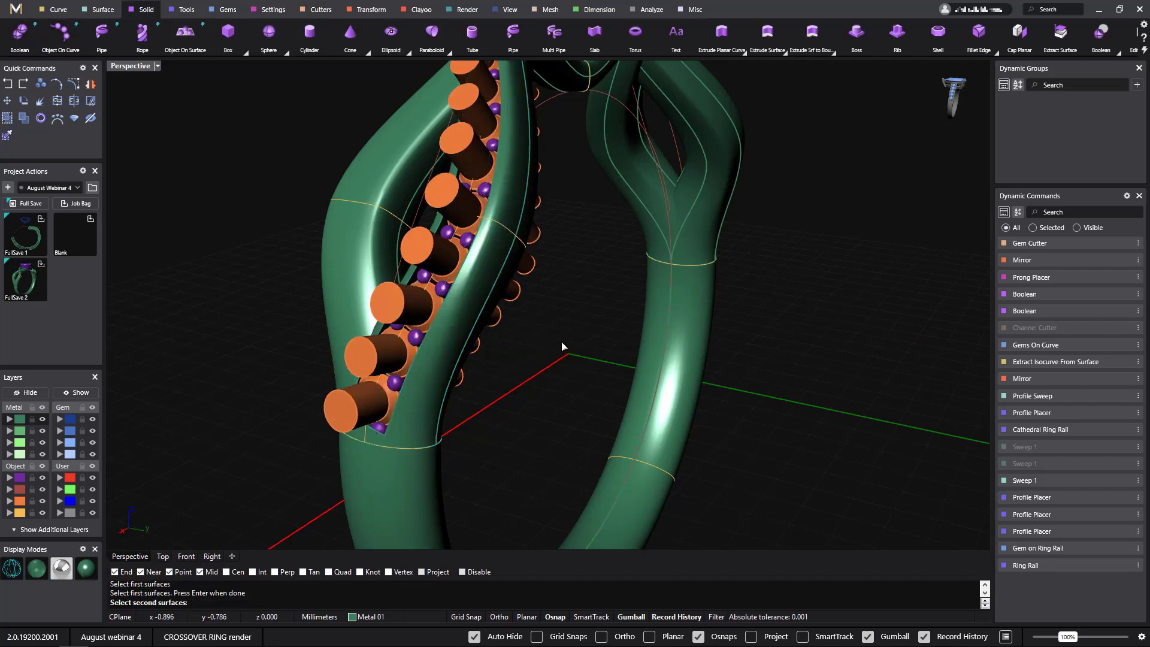
pyautogui.click(518, 295)
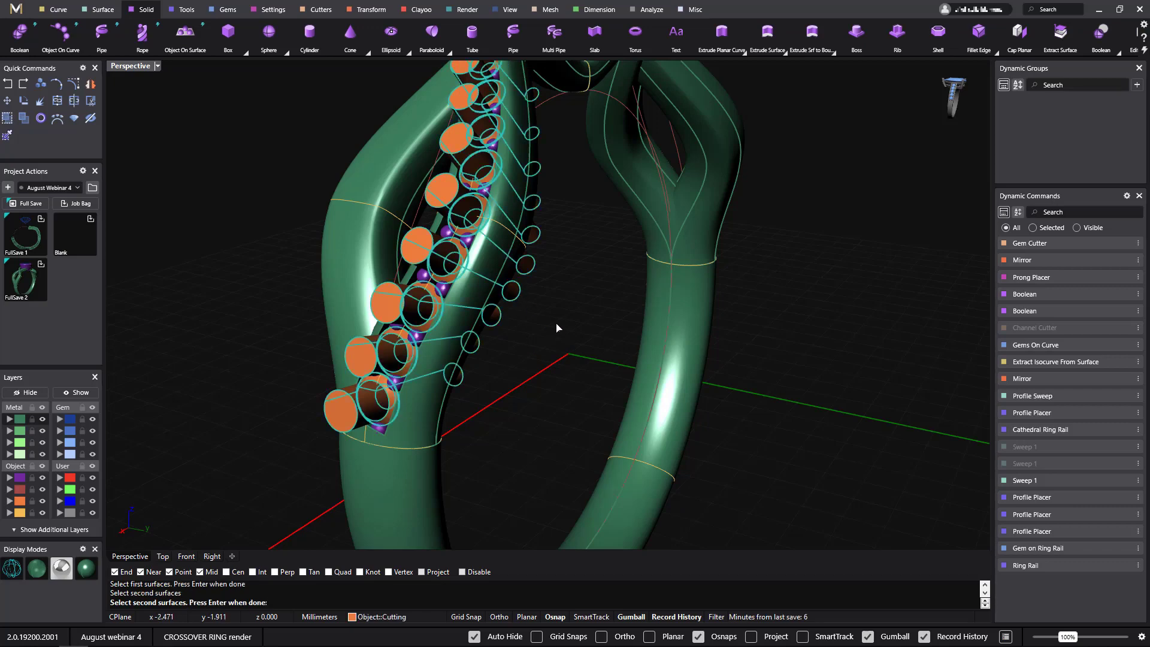
pyautogui.press('Return')
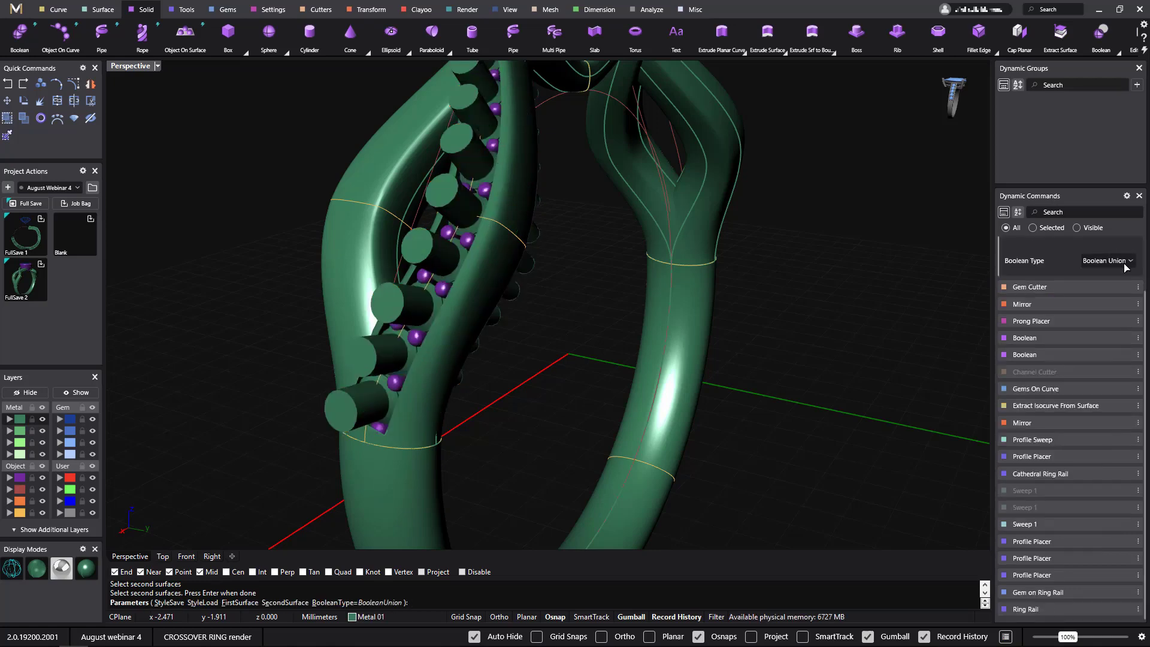
pyautogui.scroll(1, 1138, 309)
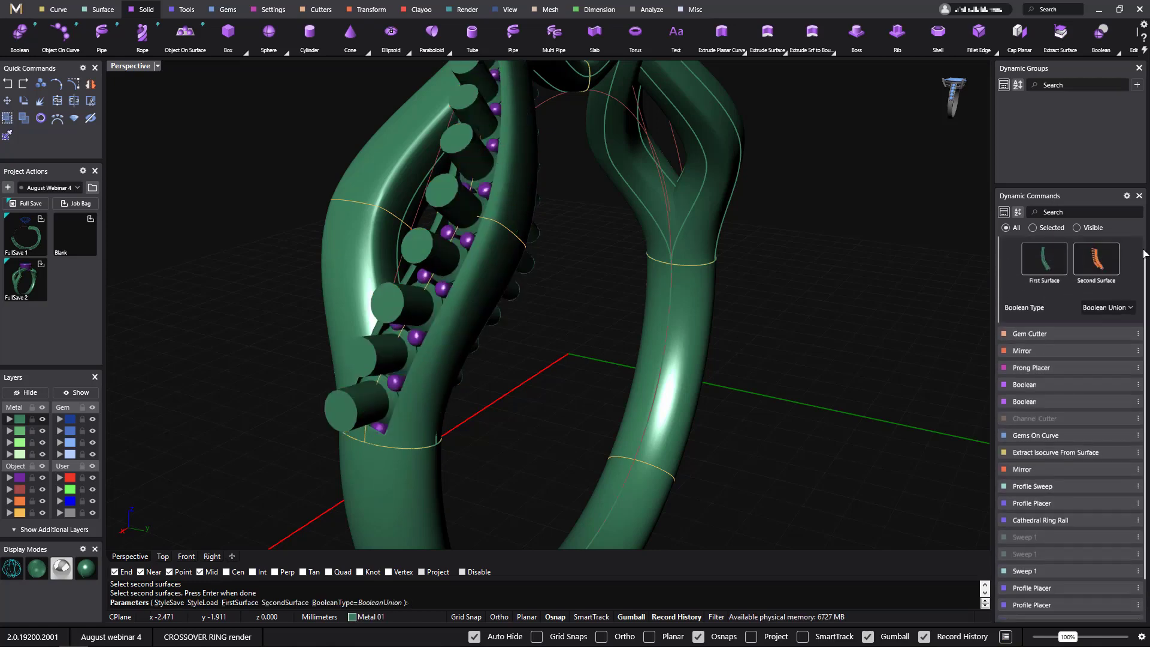
pyautogui.click(1131, 324)
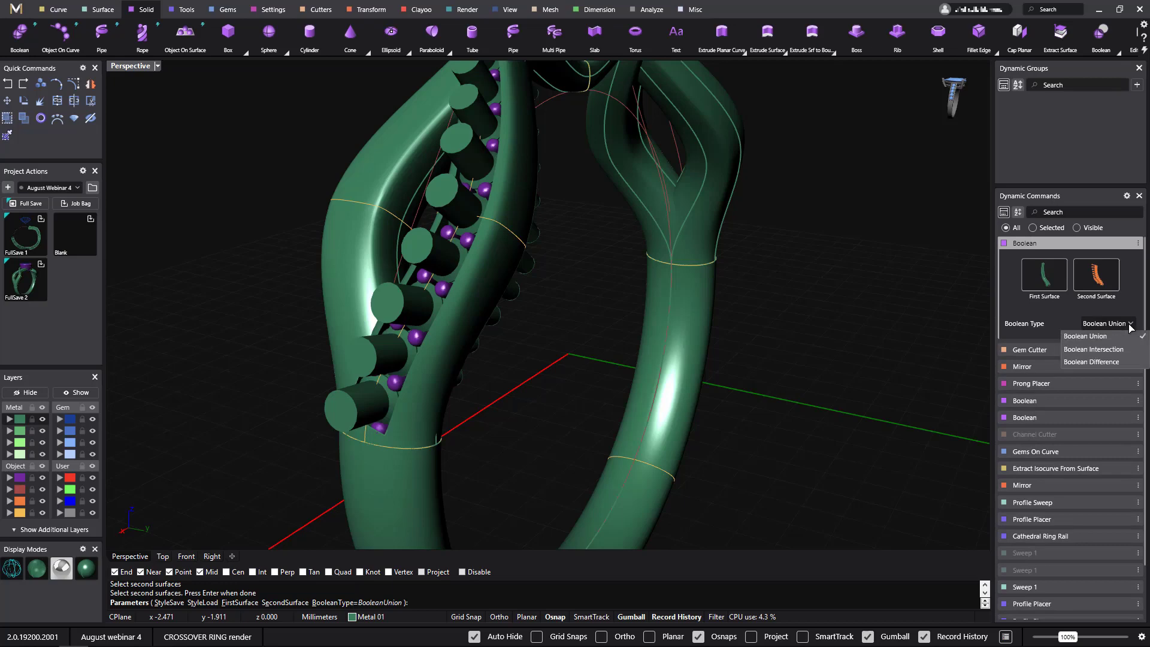
pyautogui.click(1111, 366)
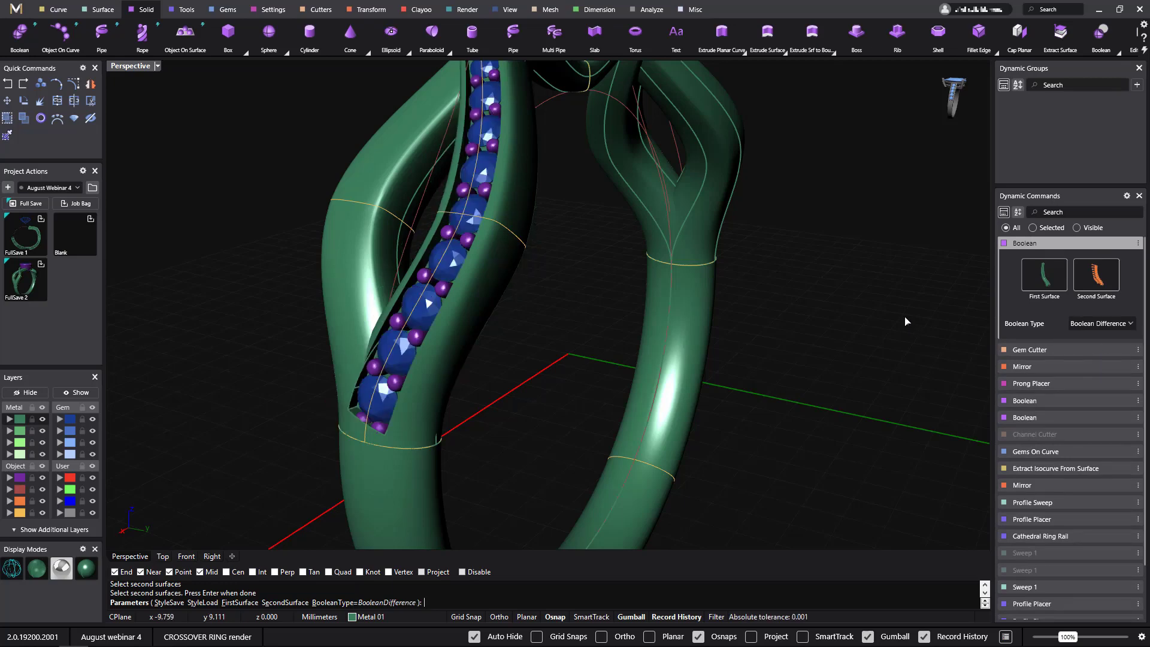
pyautogui.press('Return')
# Inspect the gem holes on the inside of the arm and show the hidden Gem Cutter objects again.
pyautogui.moveTo(883, 328); pyautogui.dragTo(606, 252, button='right')
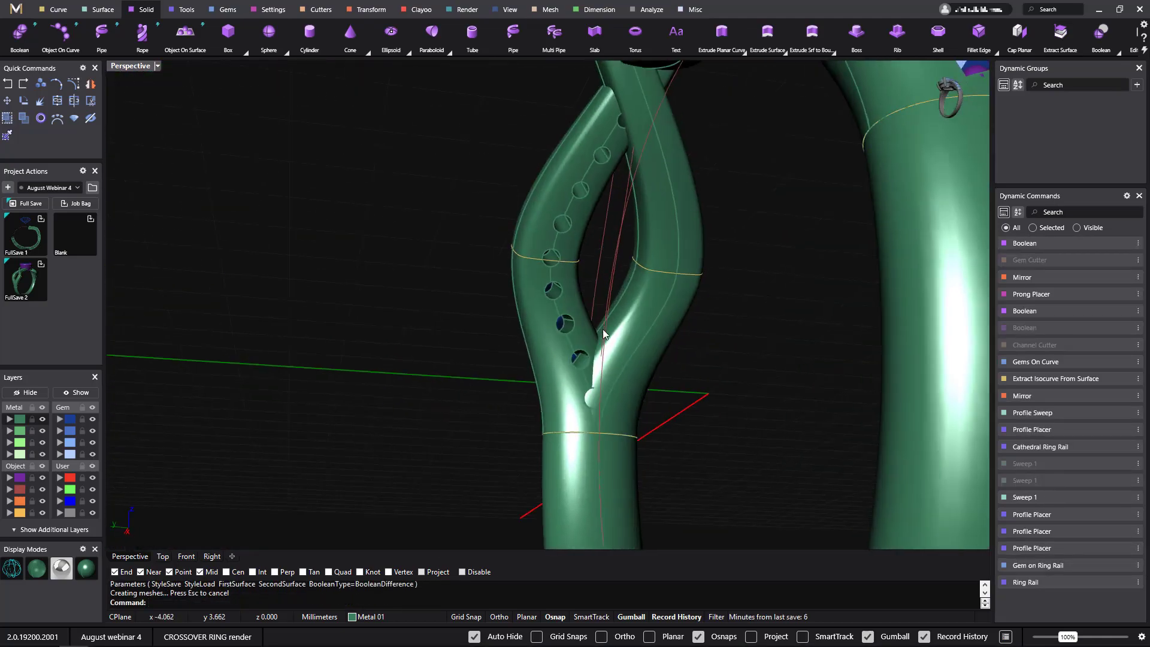
pyautogui.scroll(3, 604, 333)
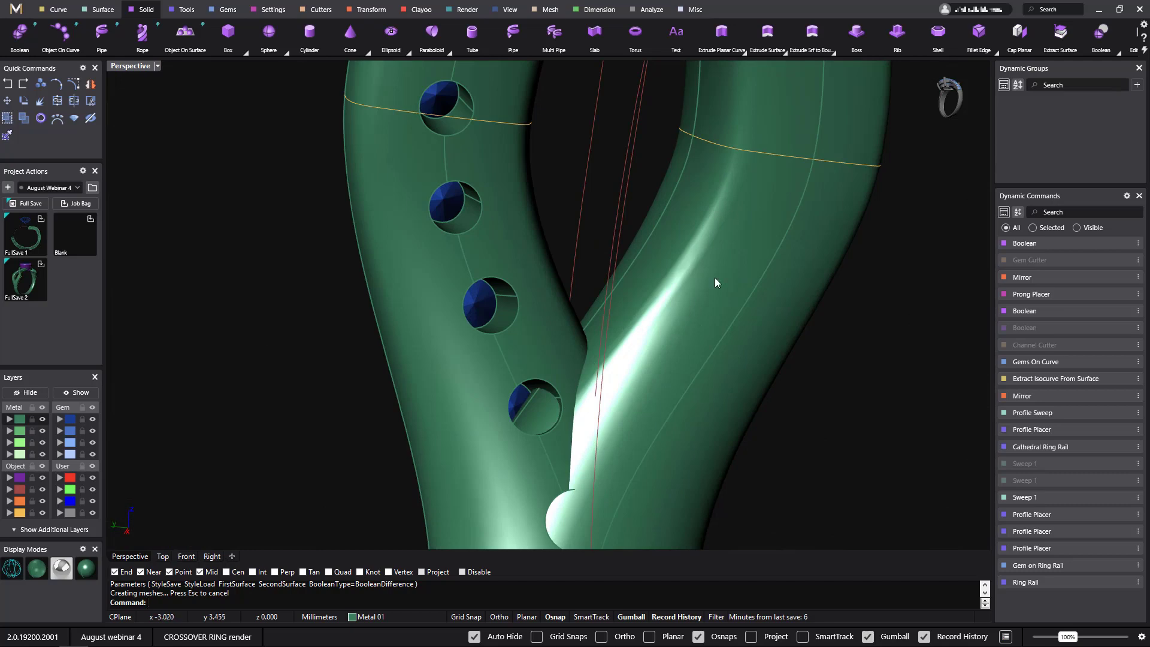
pyautogui.scroll(-5, 742, 280)
pyautogui.scroll(5, 728, 289)
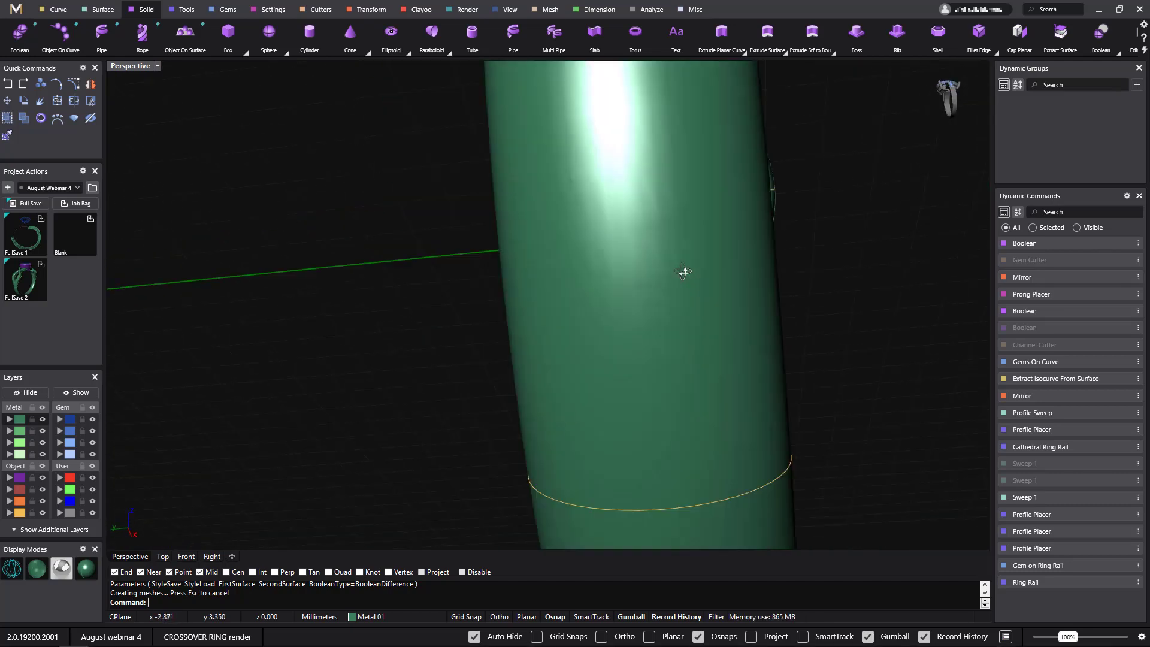
pyautogui.scroll(-5, 727, 289)
pyautogui.scroll(-4, 732, 290)
pyautogui.moveTo(775, 287); pyautogui.dragTo(829, 333, button='right')
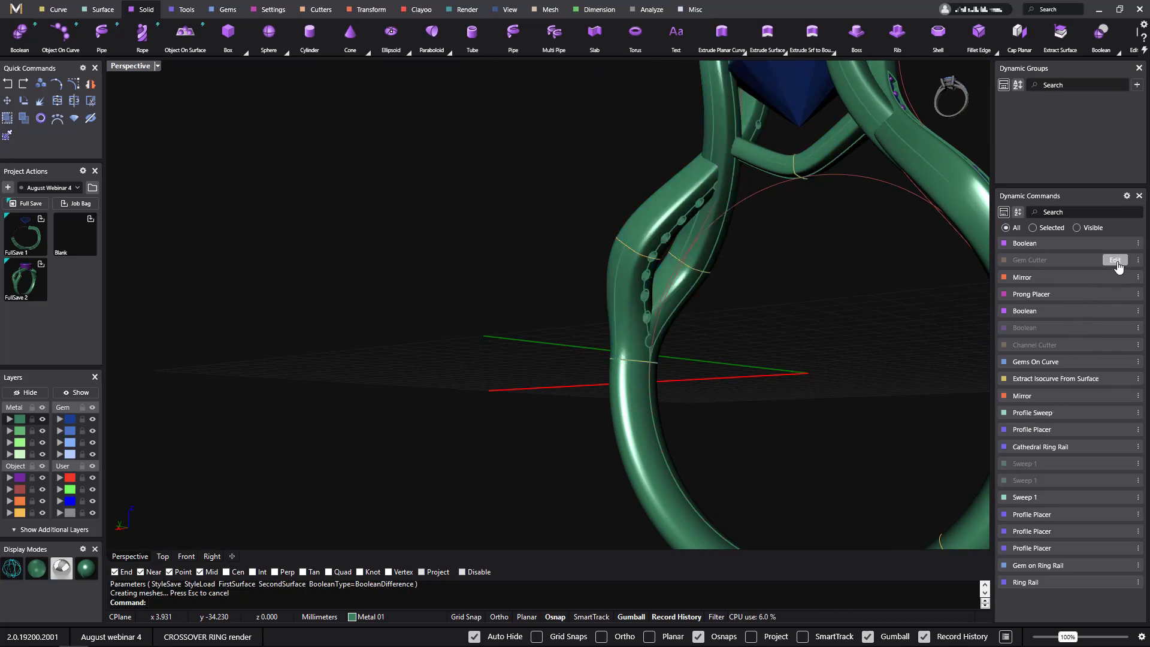
pyautogui.click(1139, 261)
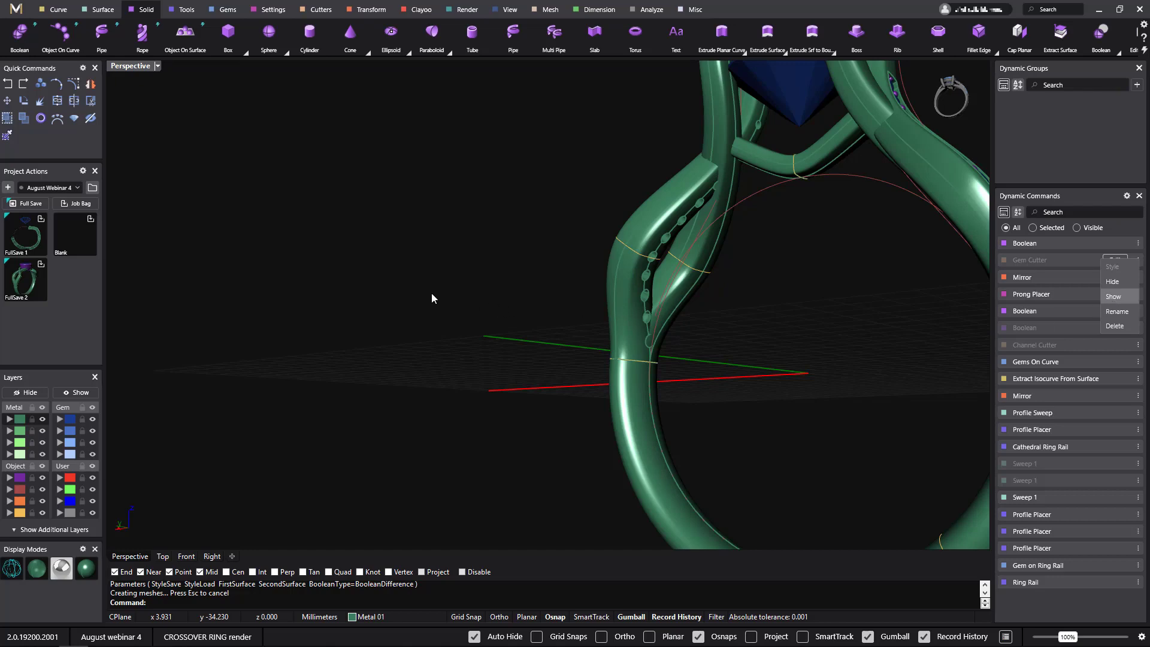
pyautogui.moveTo(398, 301); pyautogui.dragTo(635, 318, button='right')
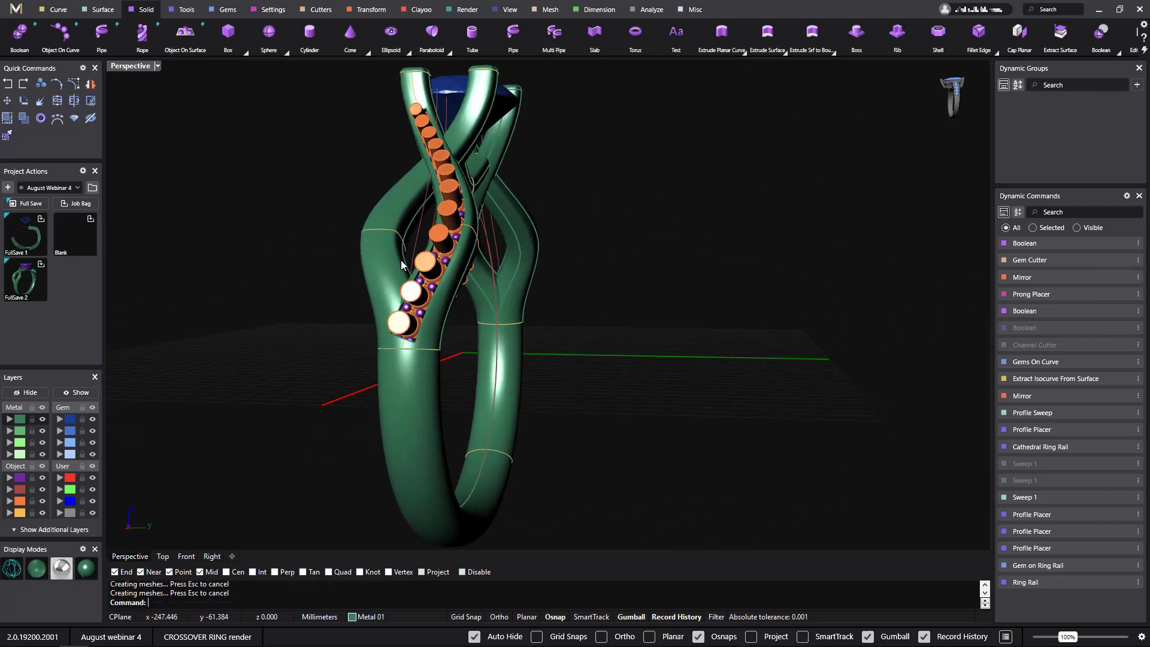
# Subtract all the gem cutters from the other crossing arm, using a Boolean with its type set to Boolean Difference.
pyautogui.click(20, 35)
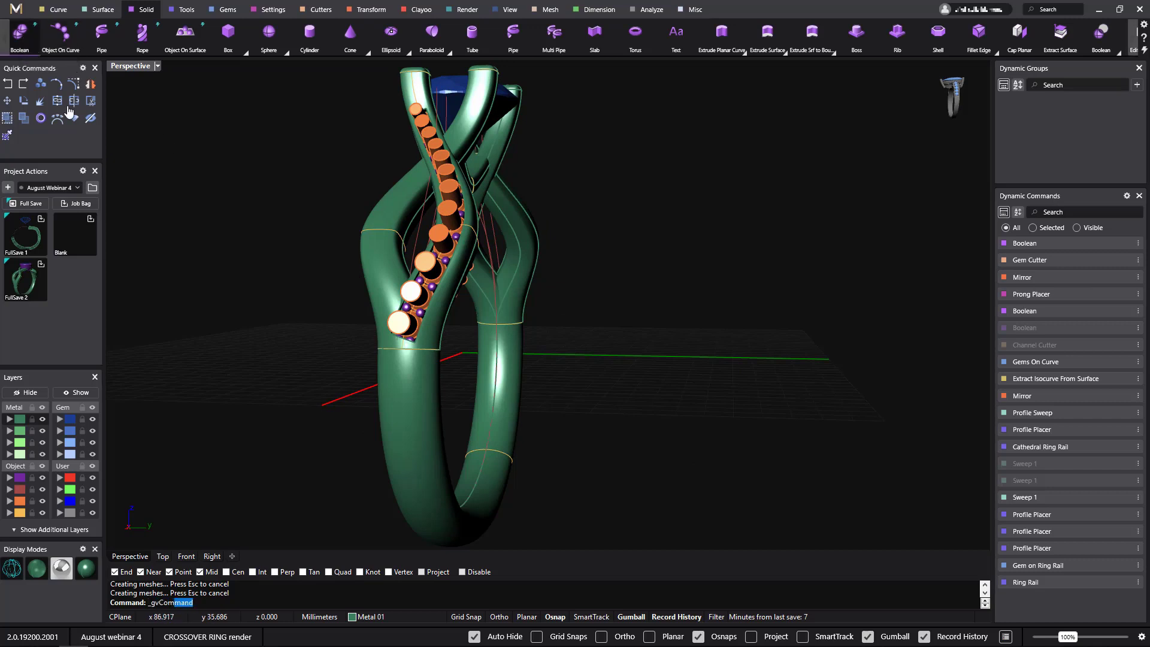
pyautogui.click(392, 210)
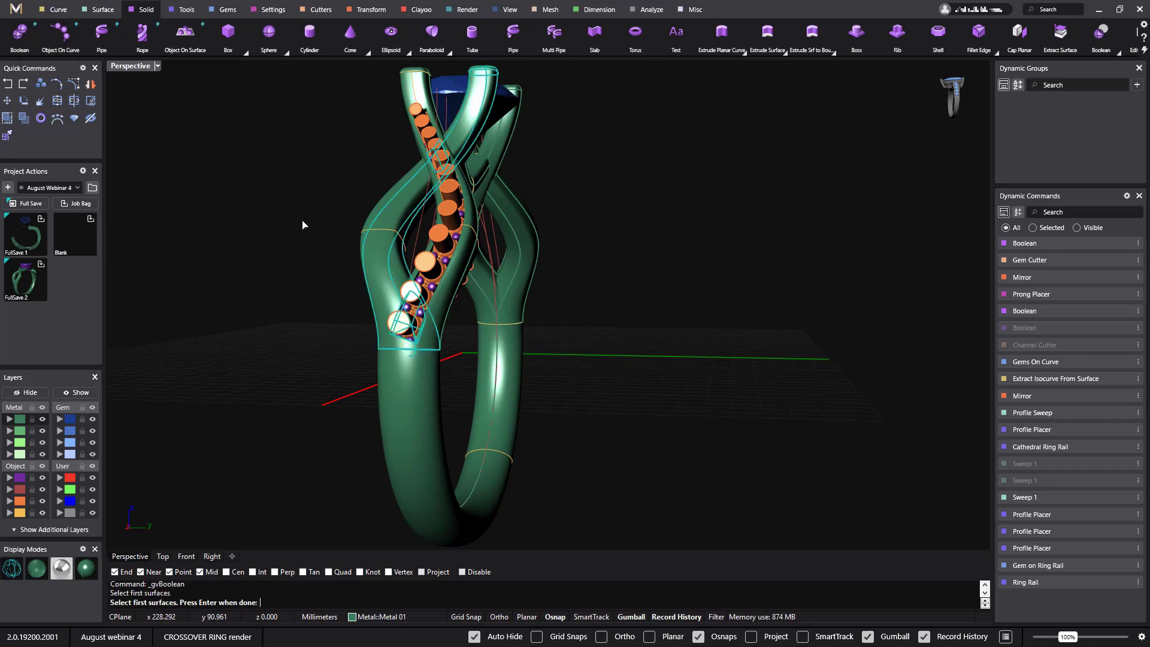
pyautogui.press('Return')
pyautogui.moveTo(624, 313); pyautogui.dragTo(479, 316, button='right')
pyautogui.click(513, 333)
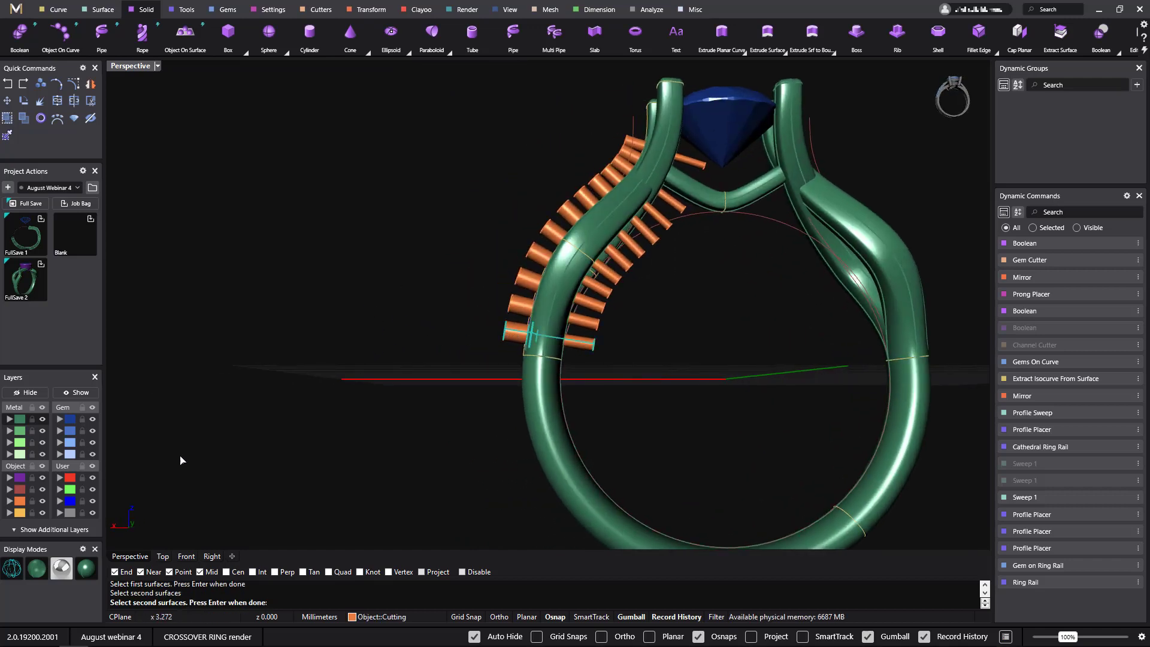
pyautogui.click(23, 501)
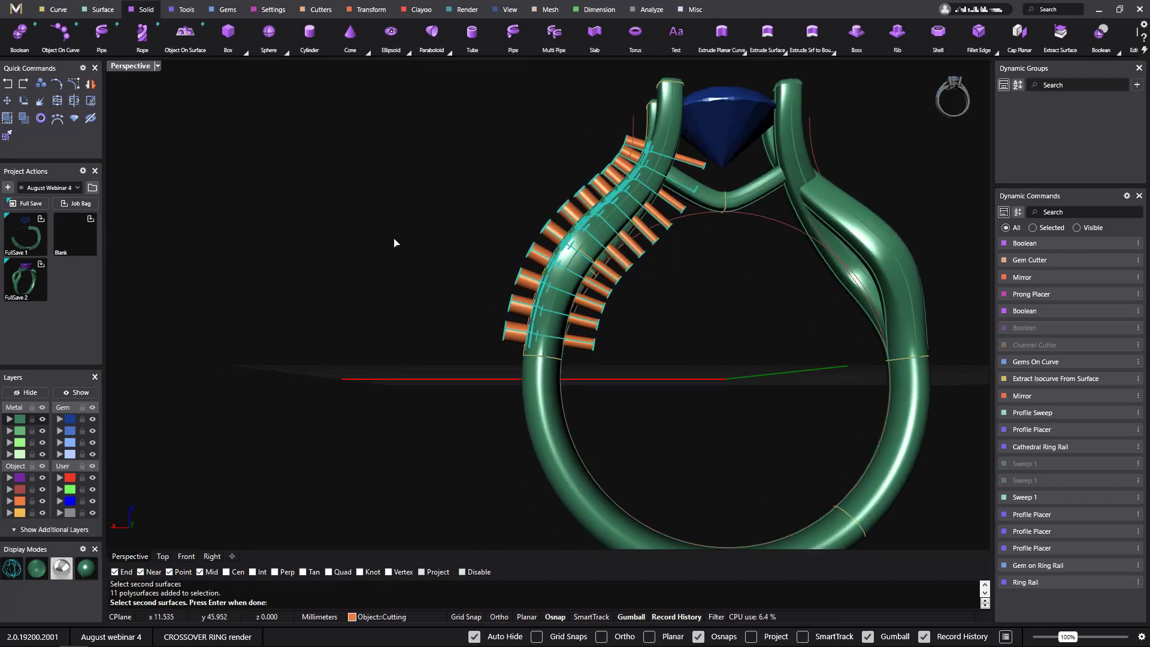
pyautogui.moveTo(394, 243); pyautogui.dragTo(468, 252, button='right')
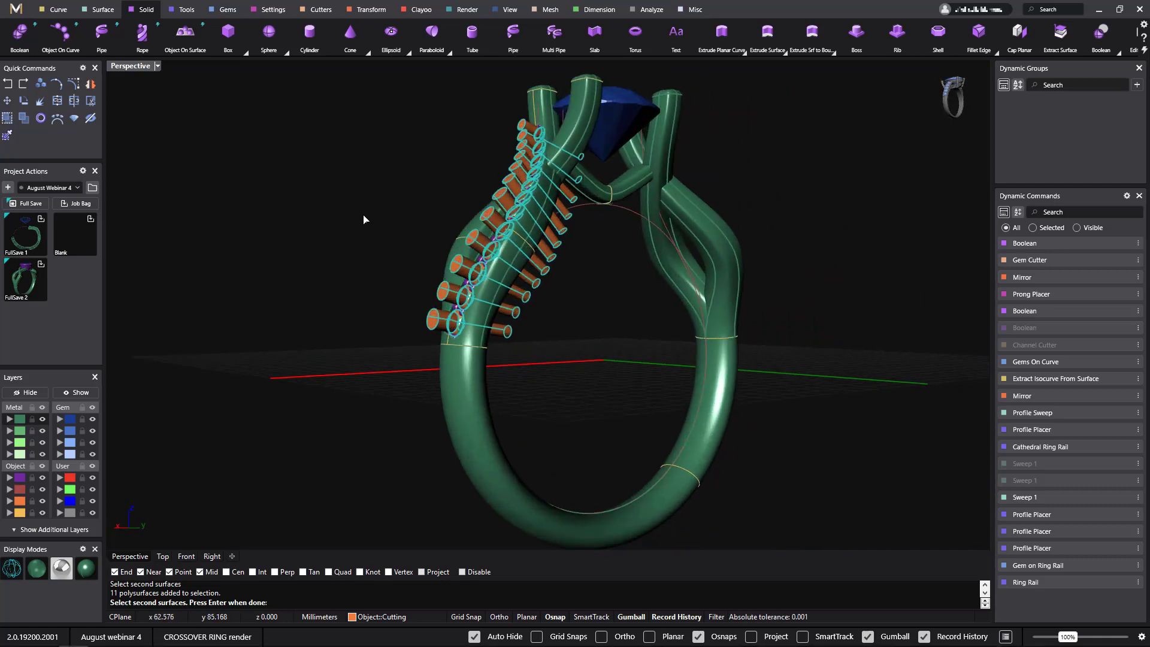
pyautogui.press('Return')
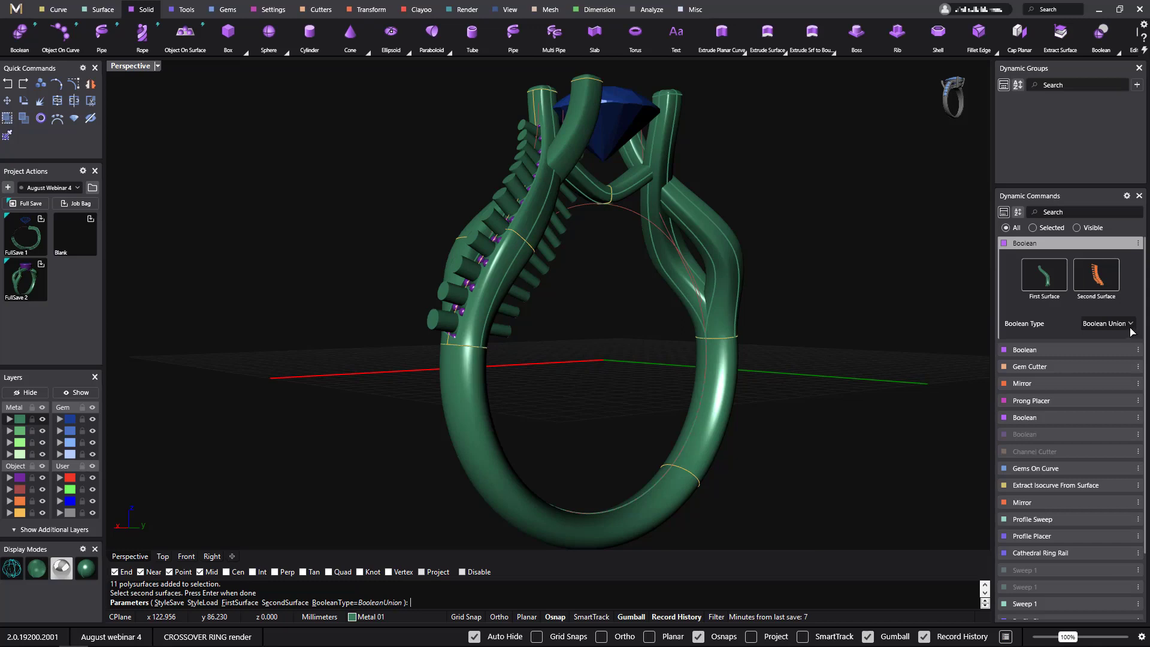
pyautogui.click(1131, 324)
pyautogui.click(1110, 363)
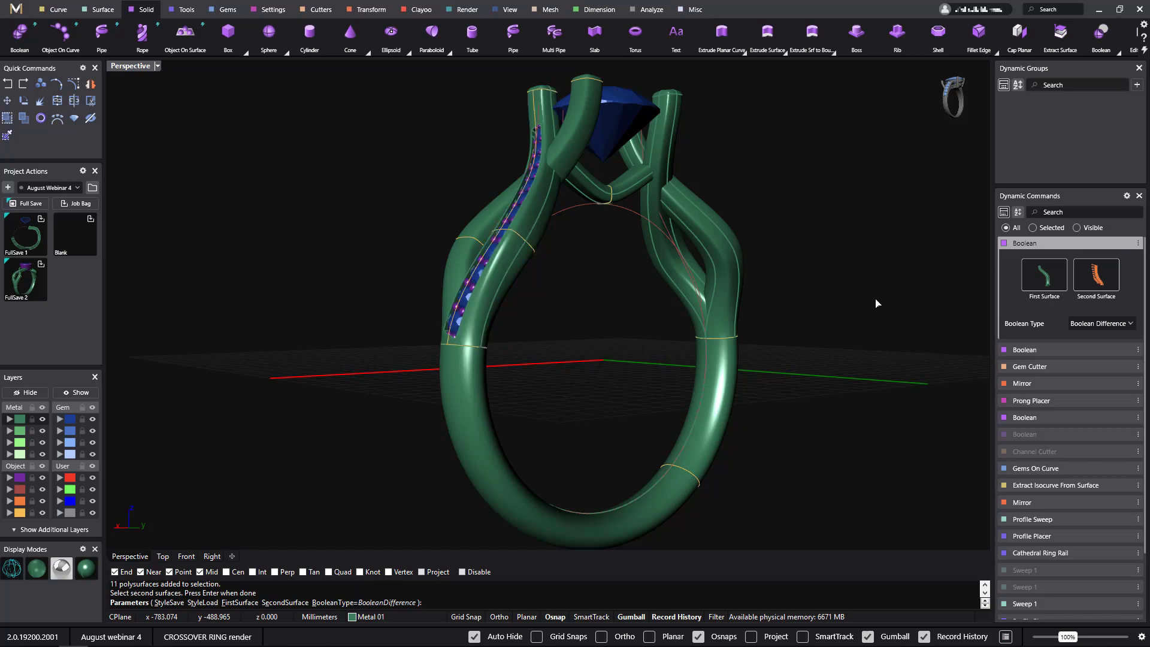
pyautogui.press('Return')
# Delete the Mirror that copies the arms, gems and prongs without gem holes to the opposite side.
pyautogui.moveTo(875, 303); pyautogui.dragTo(832, 285, button='right')
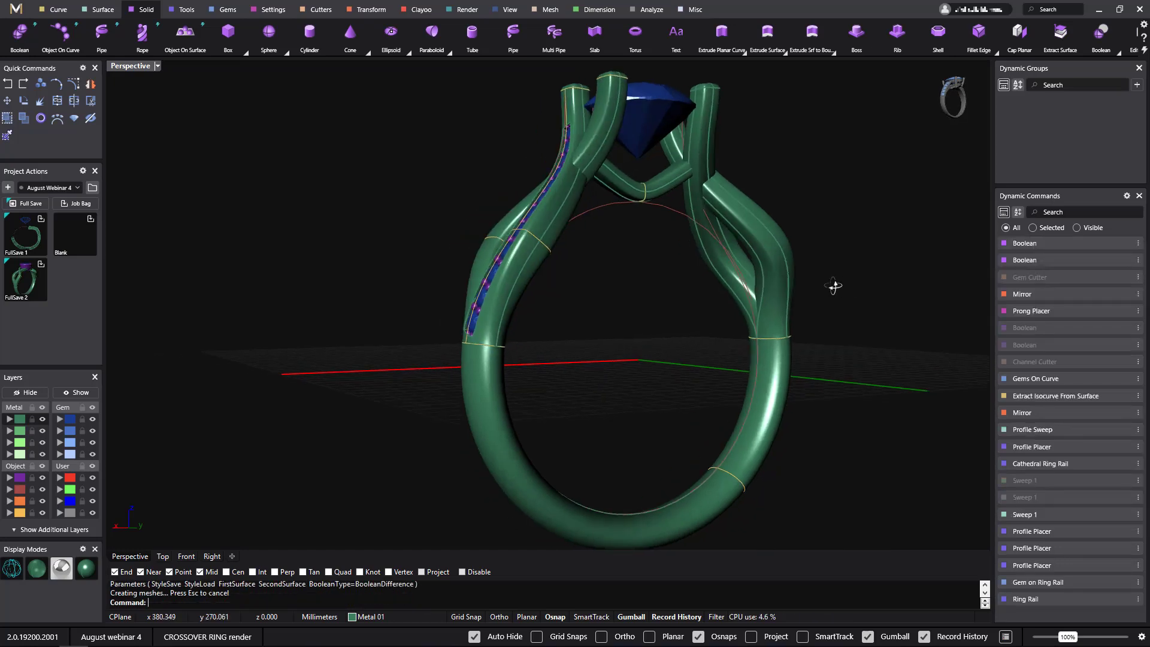
pyautogui.scroll(5, 722, 290)
pyautogui.moveTo(721, 290); pyautogui.dragTo(901, 266, button='right')
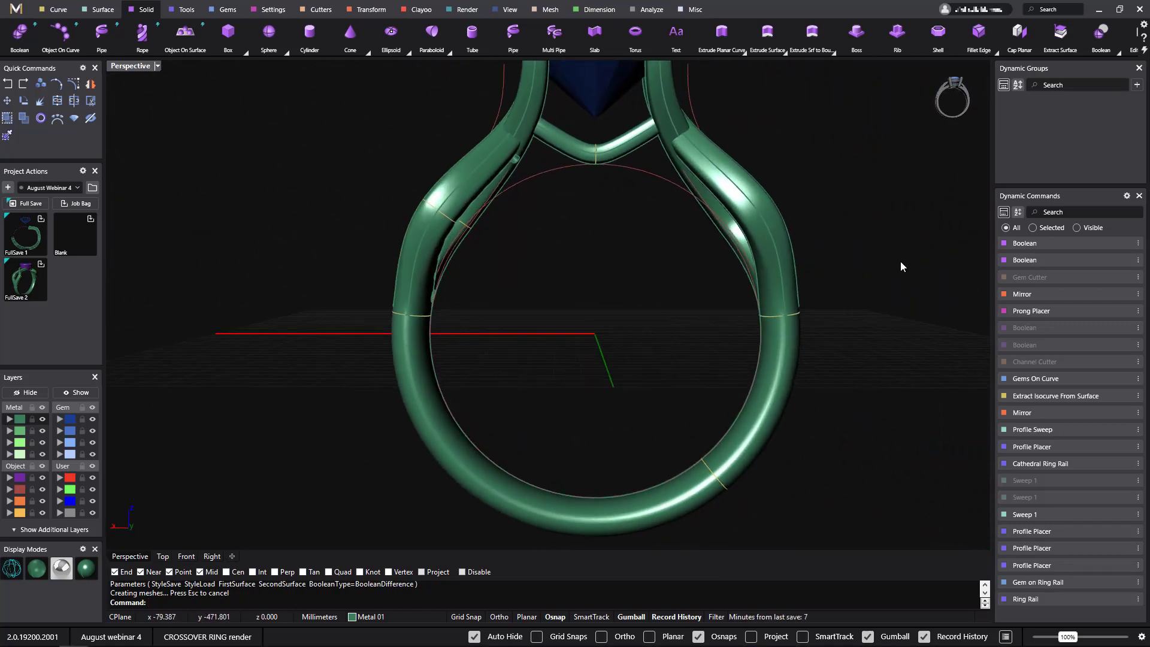
pyautogui.click(1138, 294)
pyautogui.click(1115, 329)
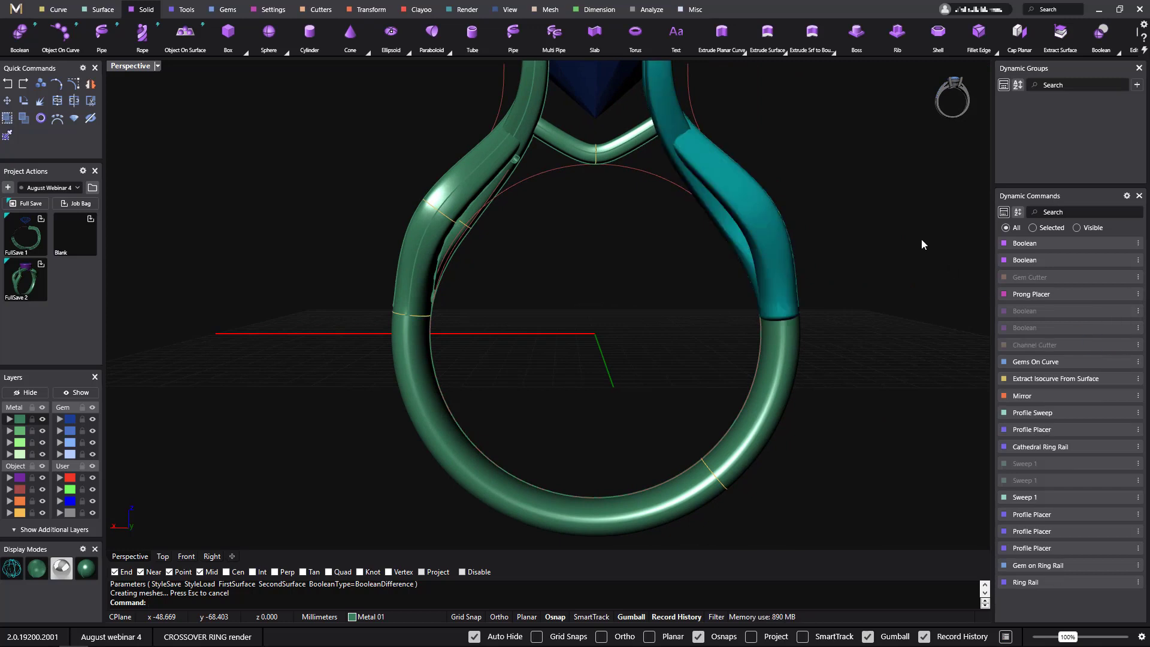
pyautogui.moveTo(1036, 300)
pyautogui.moveTo(944, 293); pyautogui.dragTo(929, 276, button='right')
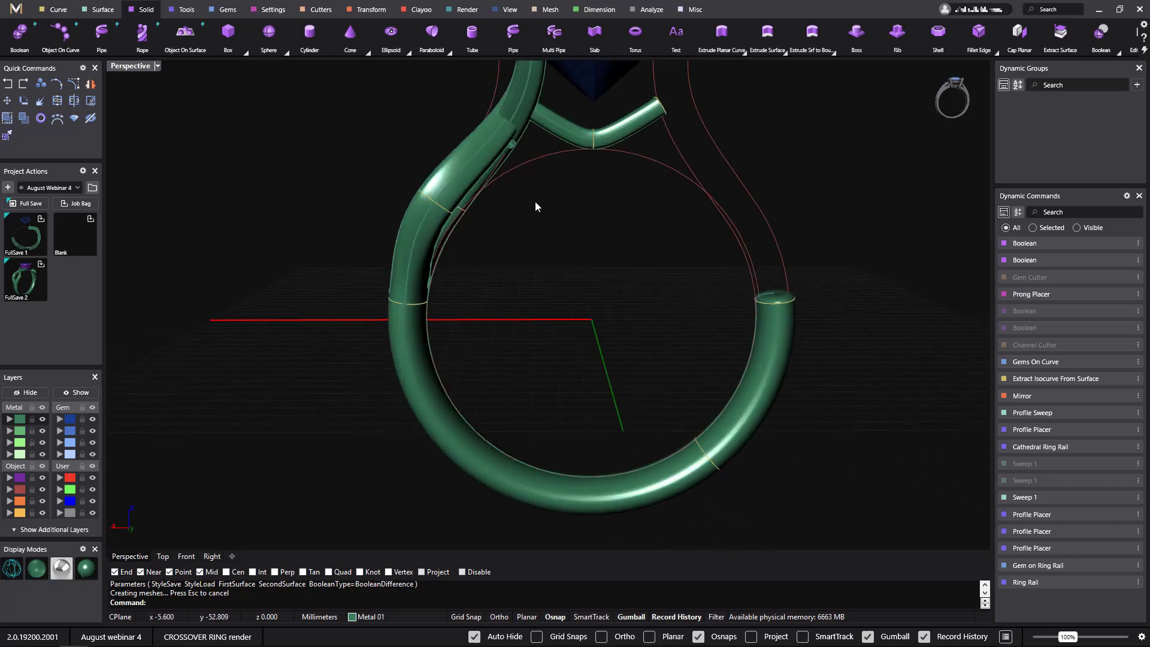
pyautogui.scroll(3, 538, 197)
pyautogui.scroll(-4, 537, 192)
pyautogui.moveTo(535, 189); pyautogui.dragTo(667, 193, button='right')
pyautogui.scroll(3, 469, 217)
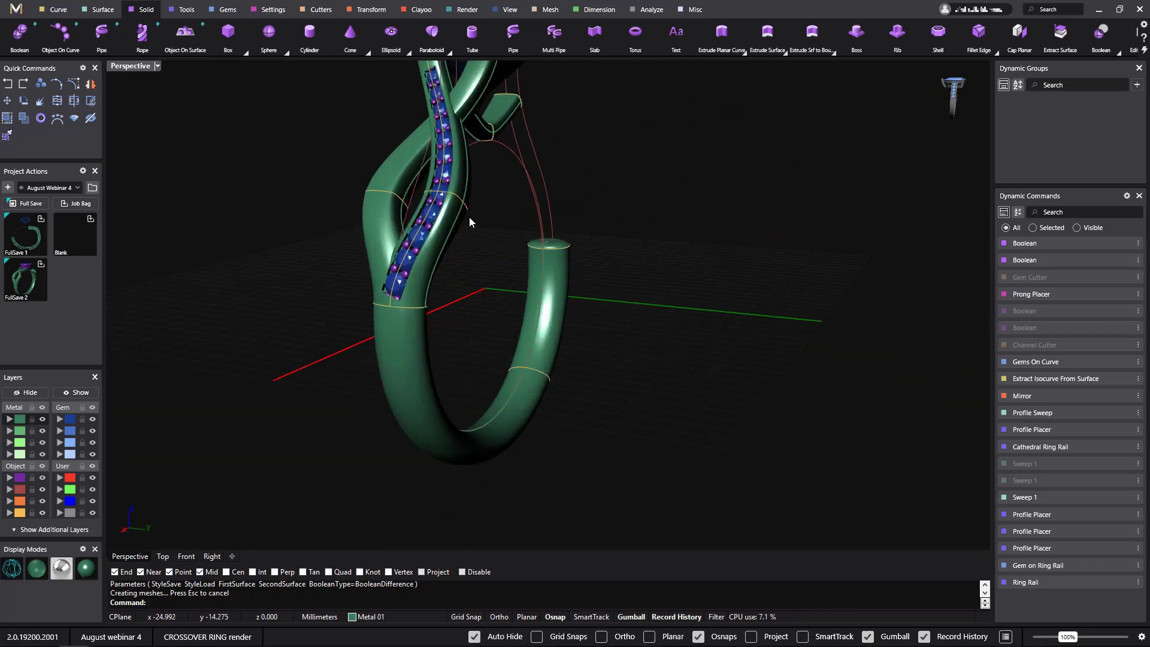
pyautogui.scroll(3, 332, 138)
pyautogui.click(332, 121)
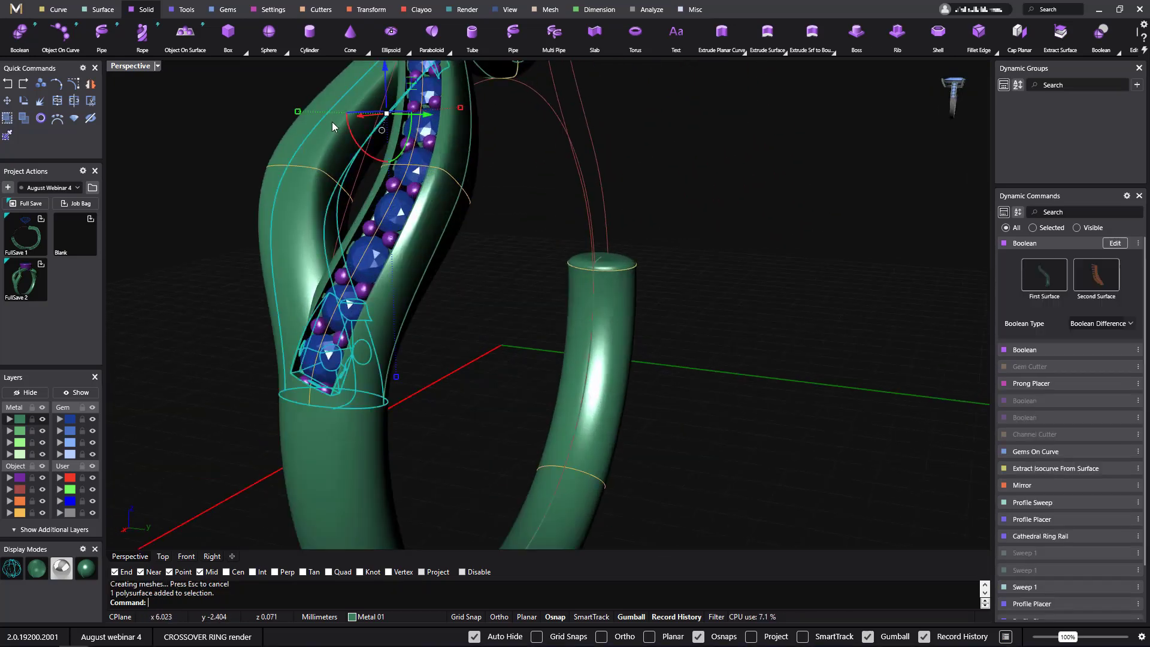
pyautogui.click(429, 142)
pyautogui.click(431, 130)
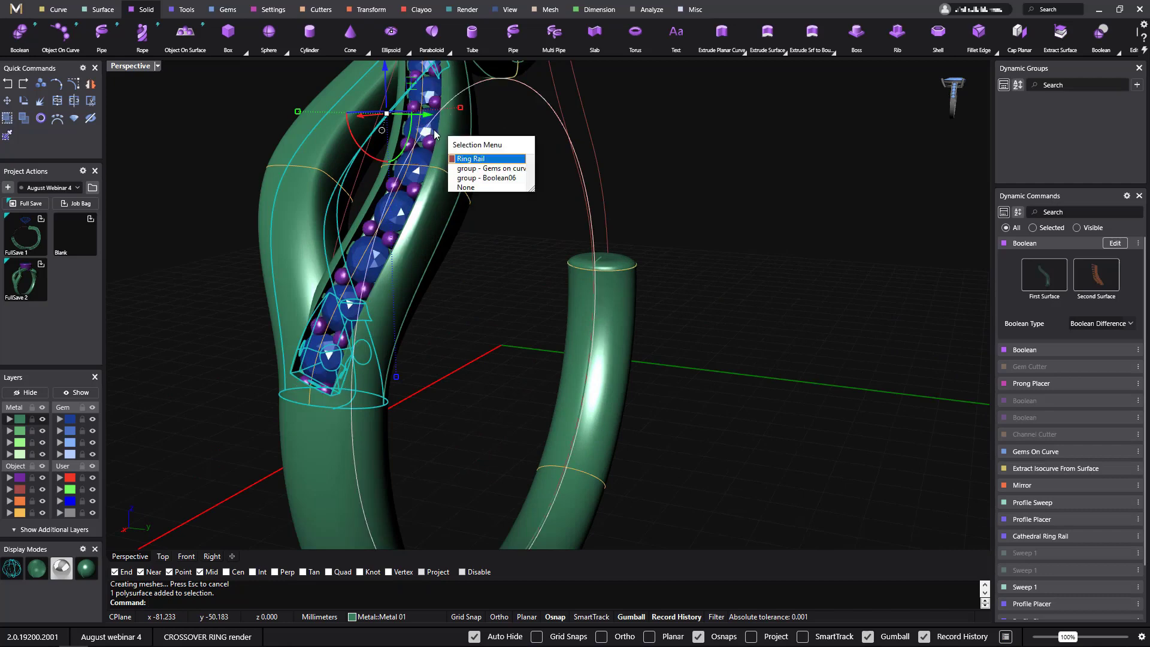
pyautogui.click(471, 169)
pyautogui.scroll(5, 415, 129)
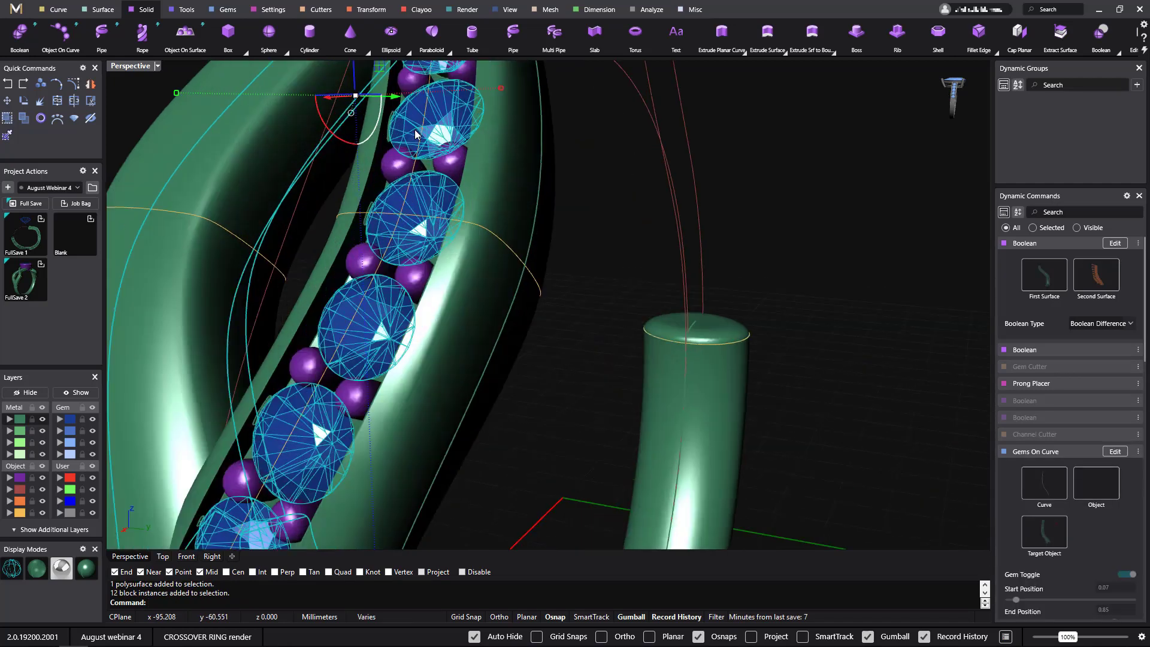
pyautogui.keyDown('shift'); pyautogui.click(596, 195); pyautogui.keyUp('shift')
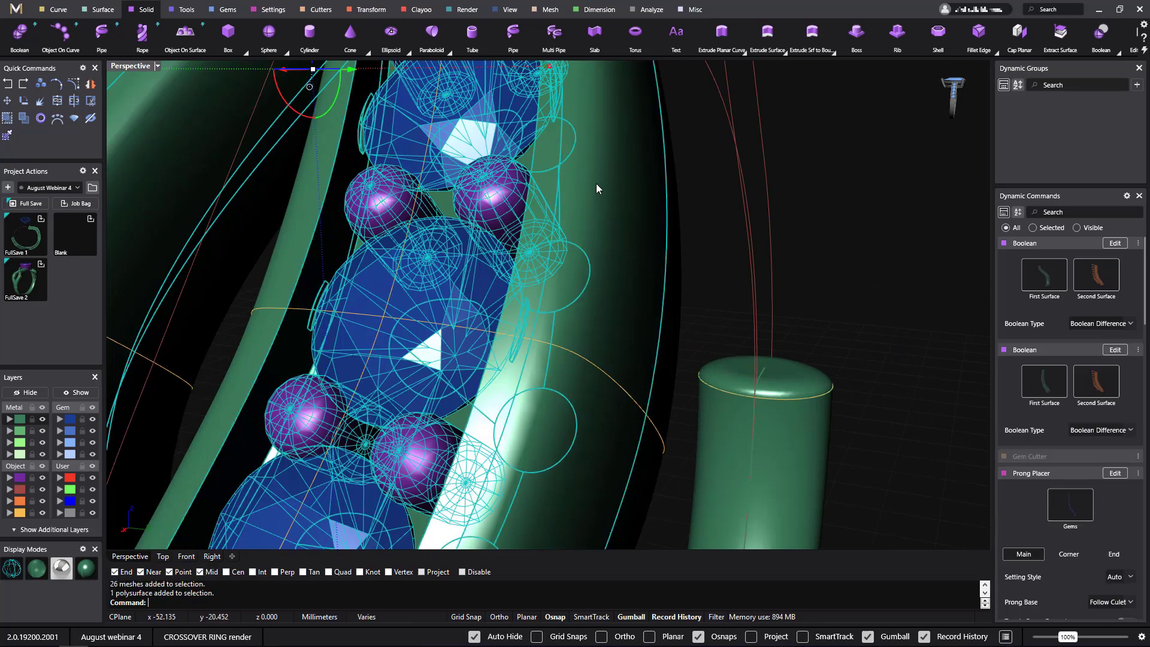
pyautogui.scroll(-6, 597, 183)
pyautogui.moveTo(662, 208); pyautogui.dragTo(638, 208, button='right')
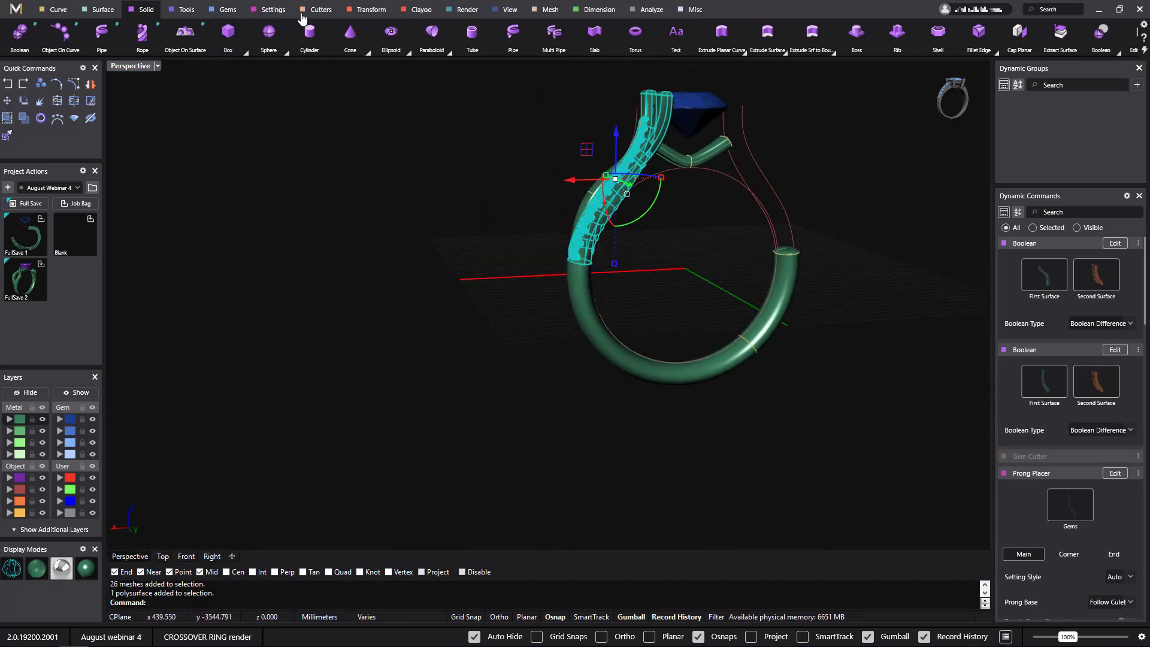
pyautogui.click(373, 10)
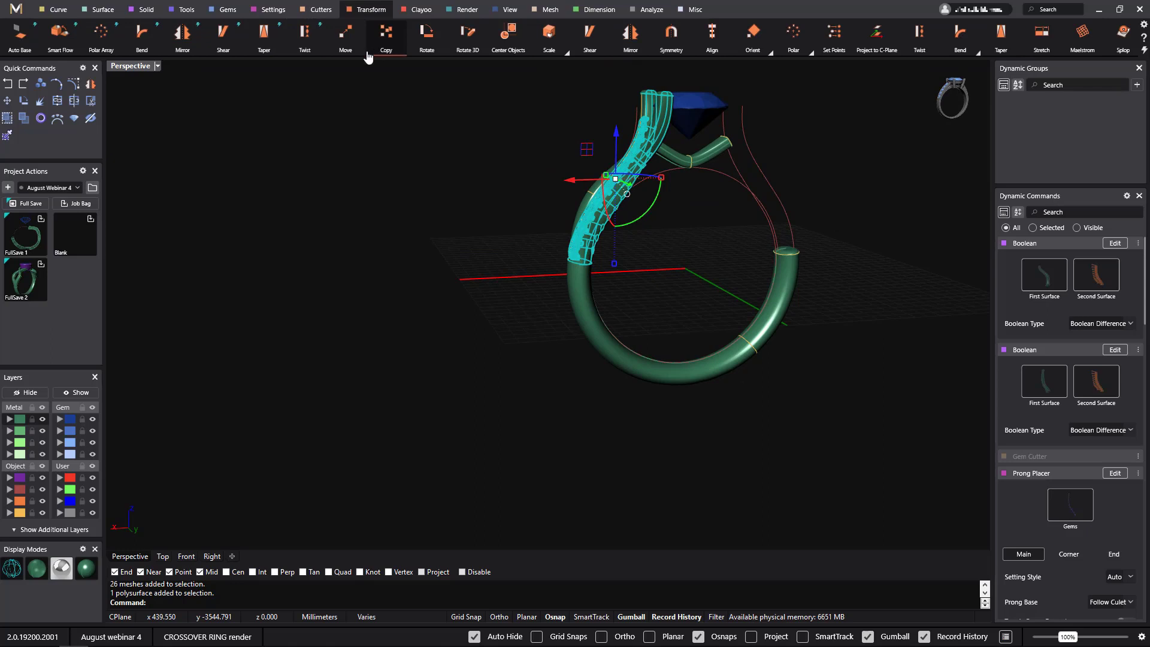
pyautogui.click(183, 37)
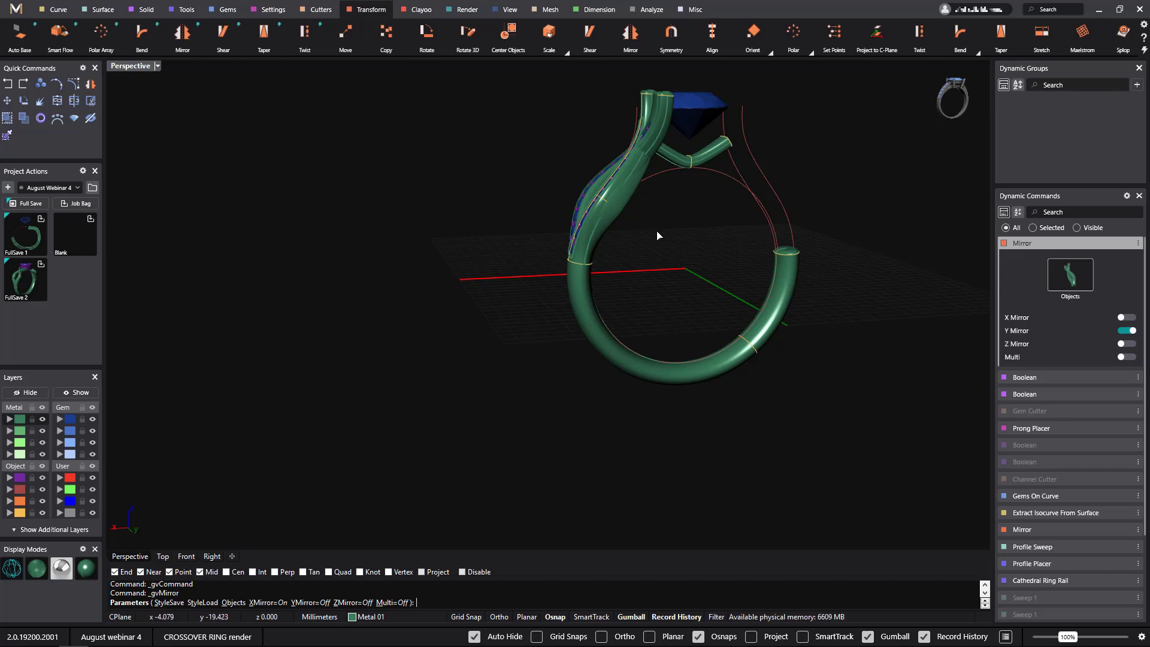
pyautogui.moveTo(625, 265); pyautogui.dragTo(732, 283, button='right')
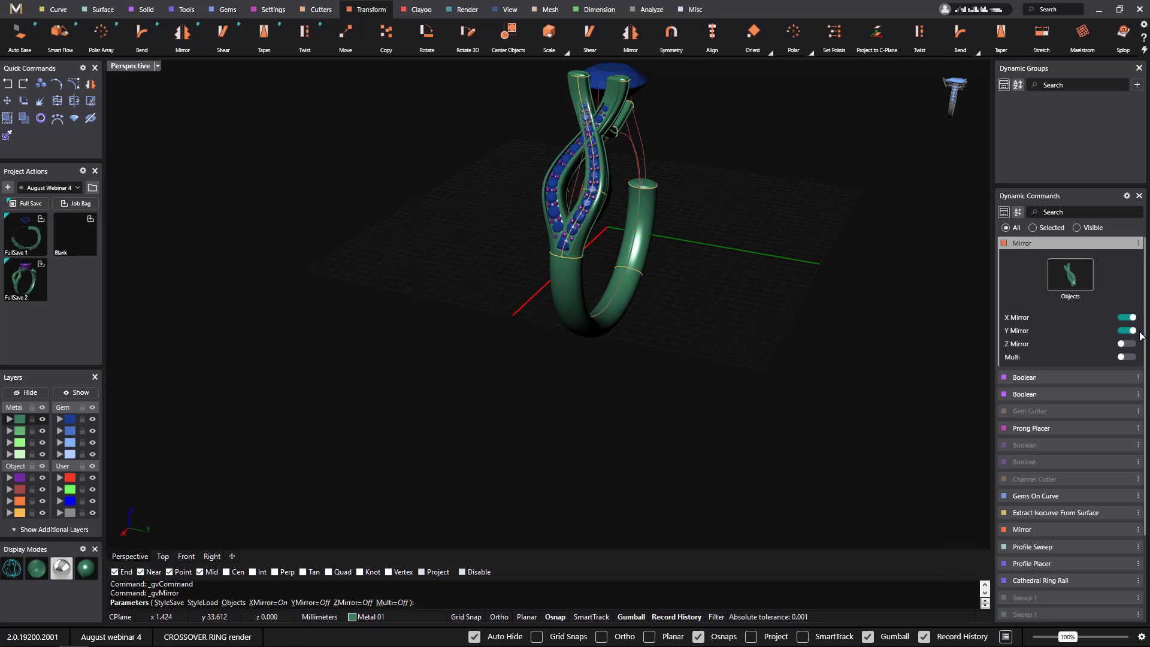
pyautogui.press('Escape')
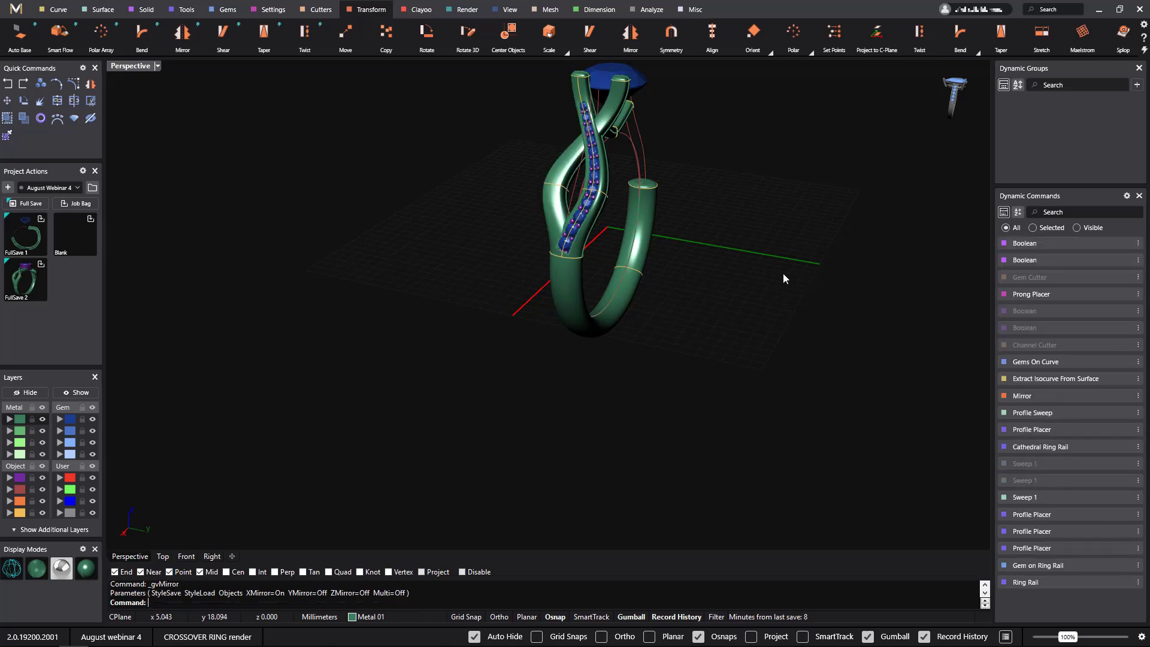
# Mirror both hole-cut crossing arms with their gems and prongs to the opposite side of the ring, with Y Mirror on and X Mirror off.
pyautogui.moveTo(783, 273); pyautogui.dragTo(609, 216, button='right')
pyautogui.scroll(5, 609, 219)
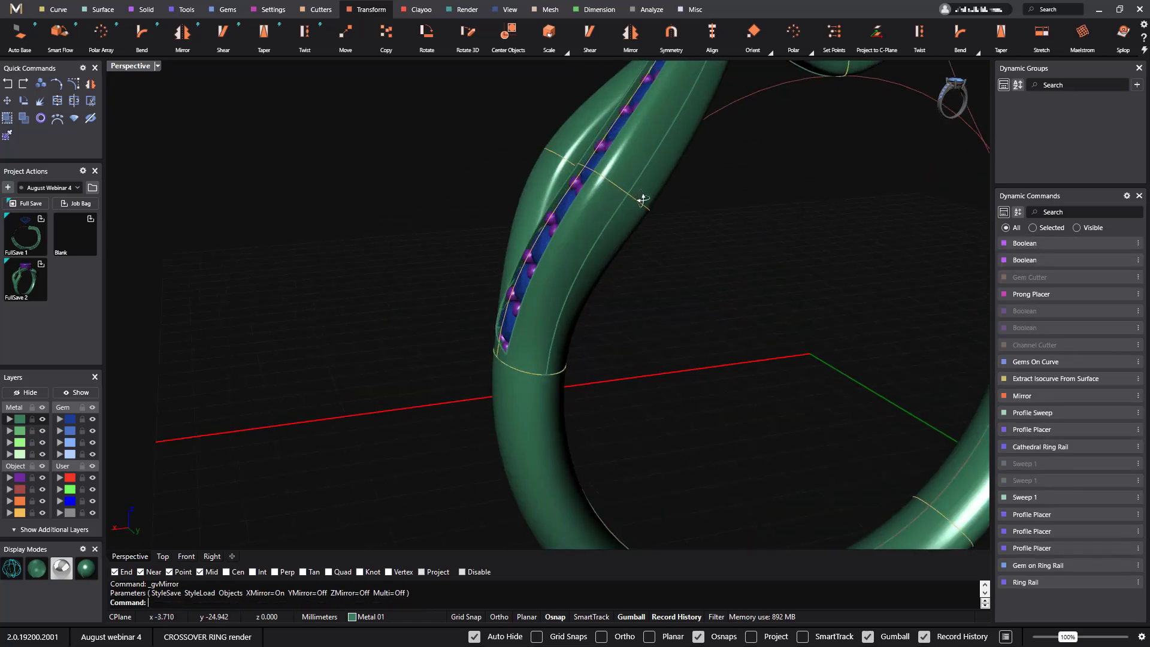
pyautogui.click(624, 211)
pyautogui.scroll(5, 624, 211)
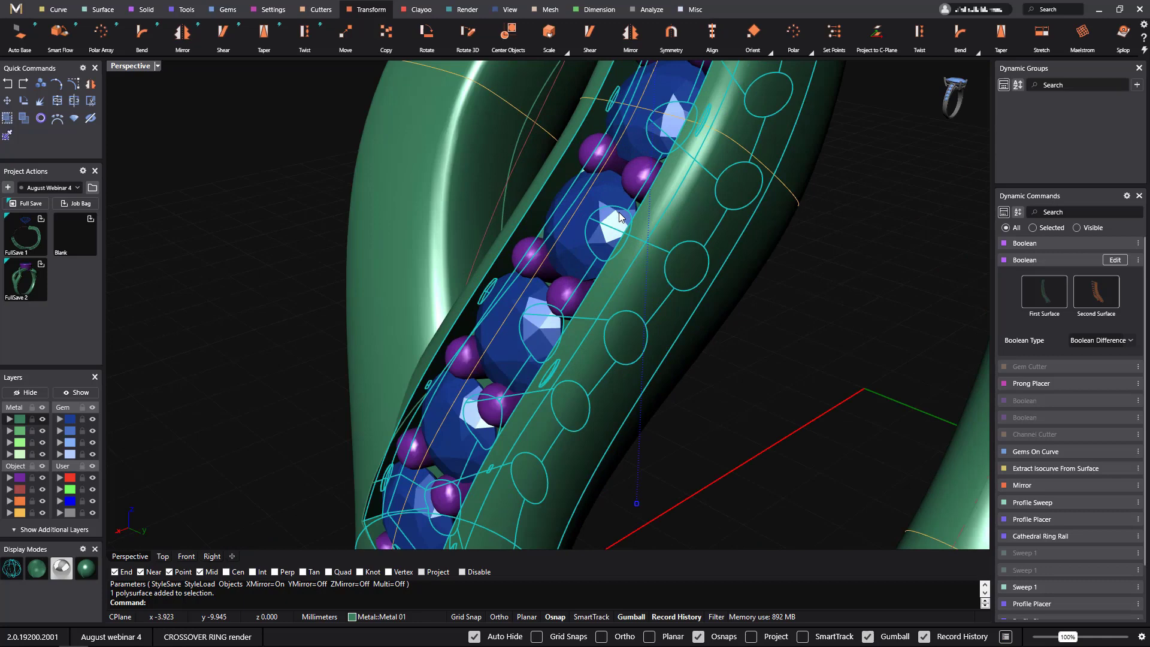
pyautogui.click(633, 174)
pyautogui.click(653, 220)
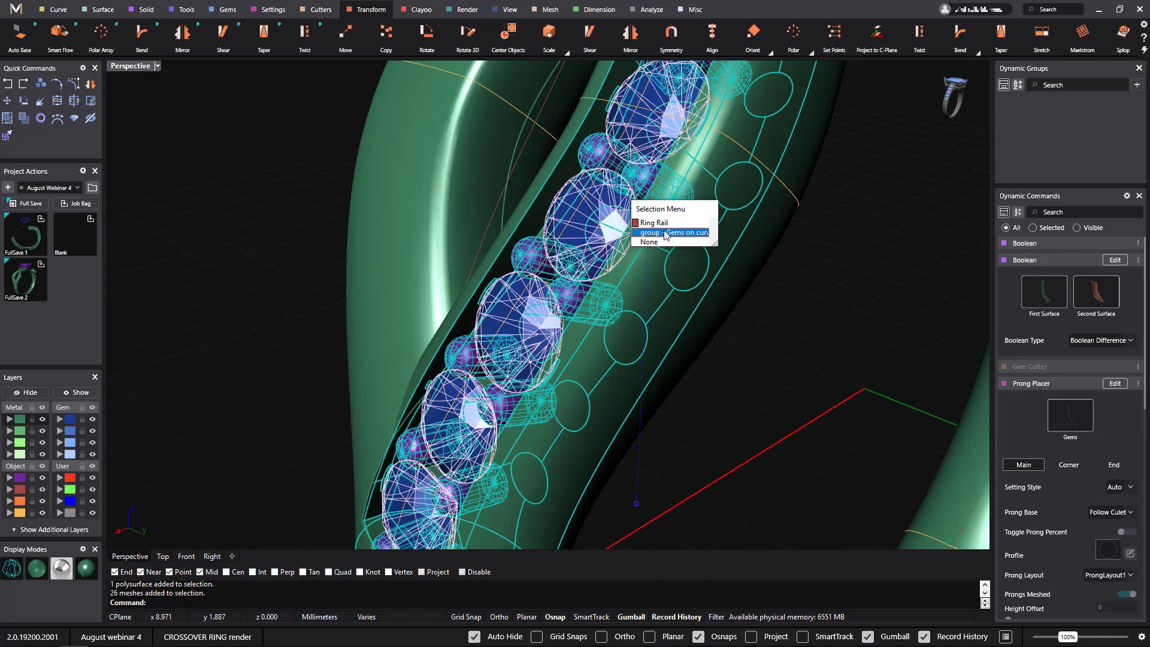
pyautogui.click(672, 232)
pyautogui.scroll(-8, 419, 157)
pyautogui.scroll(-3, 415, 157)
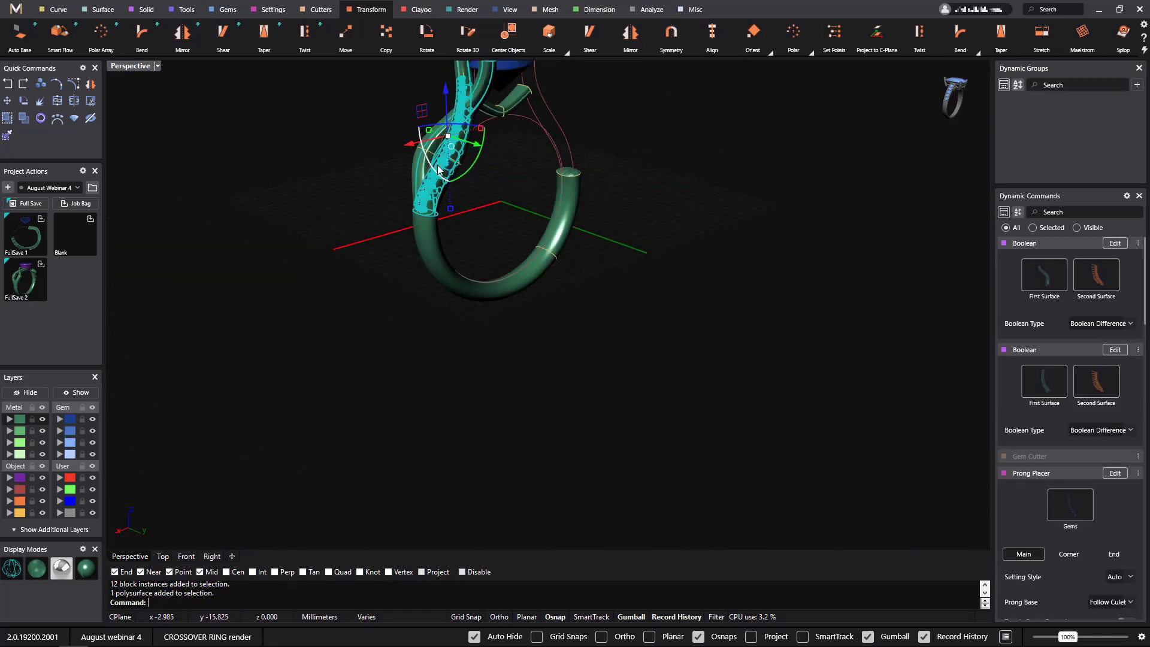
pyautogui.click(183, 36)
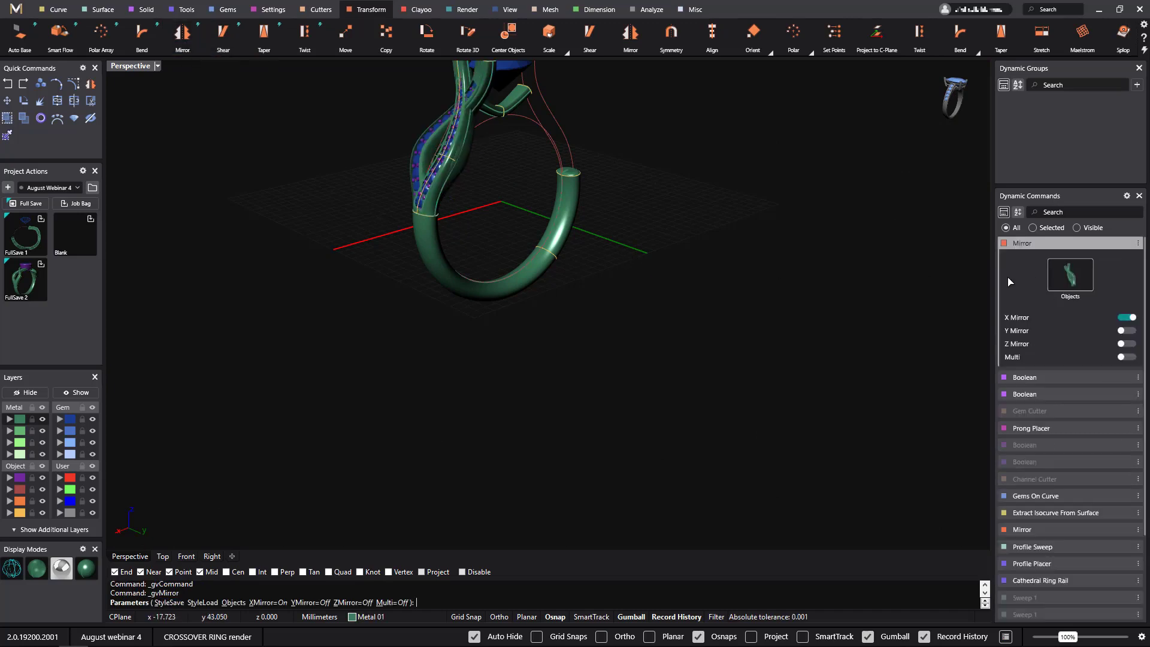
pyautogui.click(1127, 331)
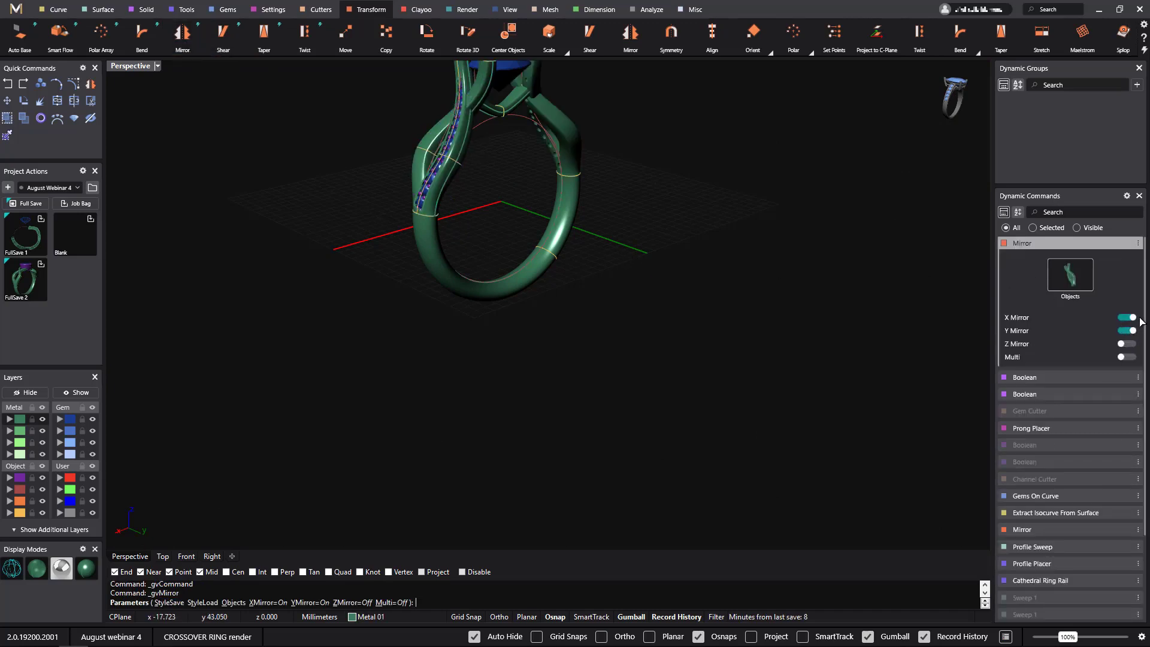
pyautogui.click(1127, 319)
pyautogui.rightClick(720, 228)
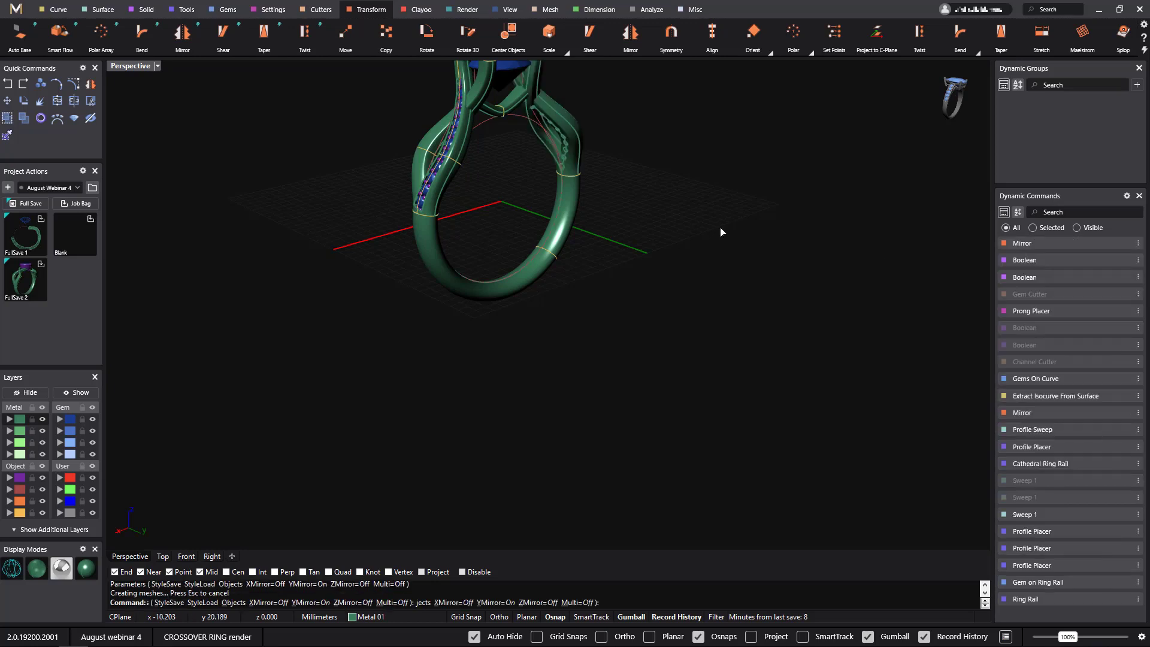
pyautogui.moveTo(720, 227); pyautogui.dragTo(604, 297, button='right')
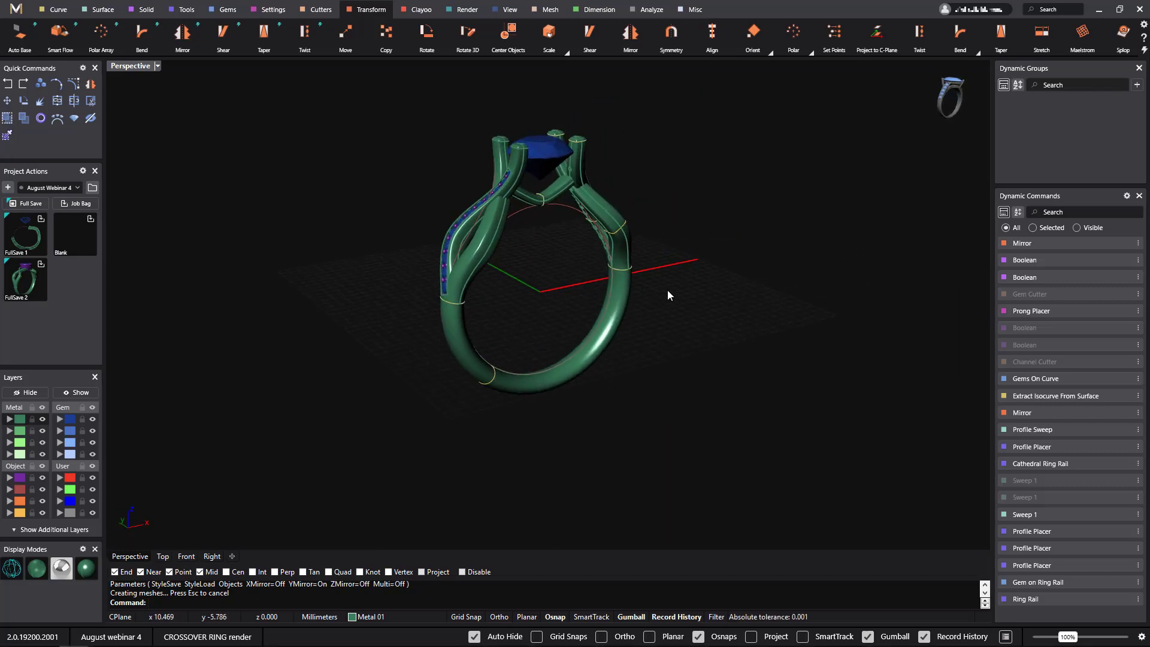
pyautogui.keyDown('shift'); pyautogui.moveTo(694, 288); pyautogui.dragTo(668, 326, button='right'); pyautogui.keyUp('shift')
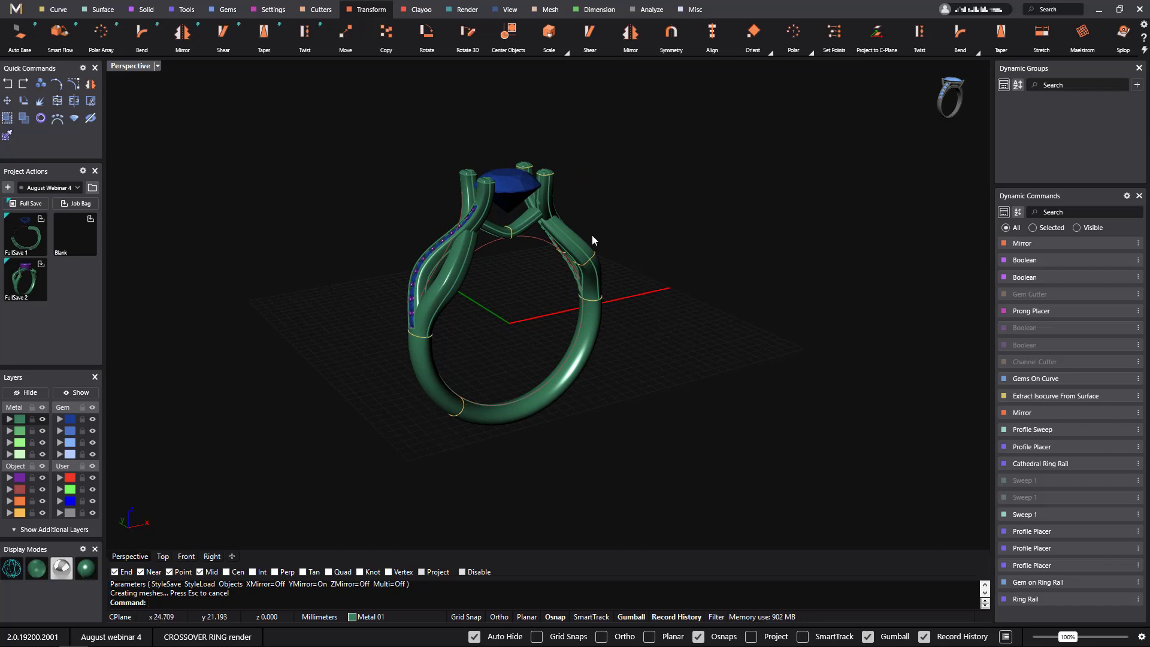
pyautogui.keyDown('shift'); pyautogui.moveTo(505, 304); pyautogui.dragTo(562, 353, button='right'); pyautogui.keyUp('shift')
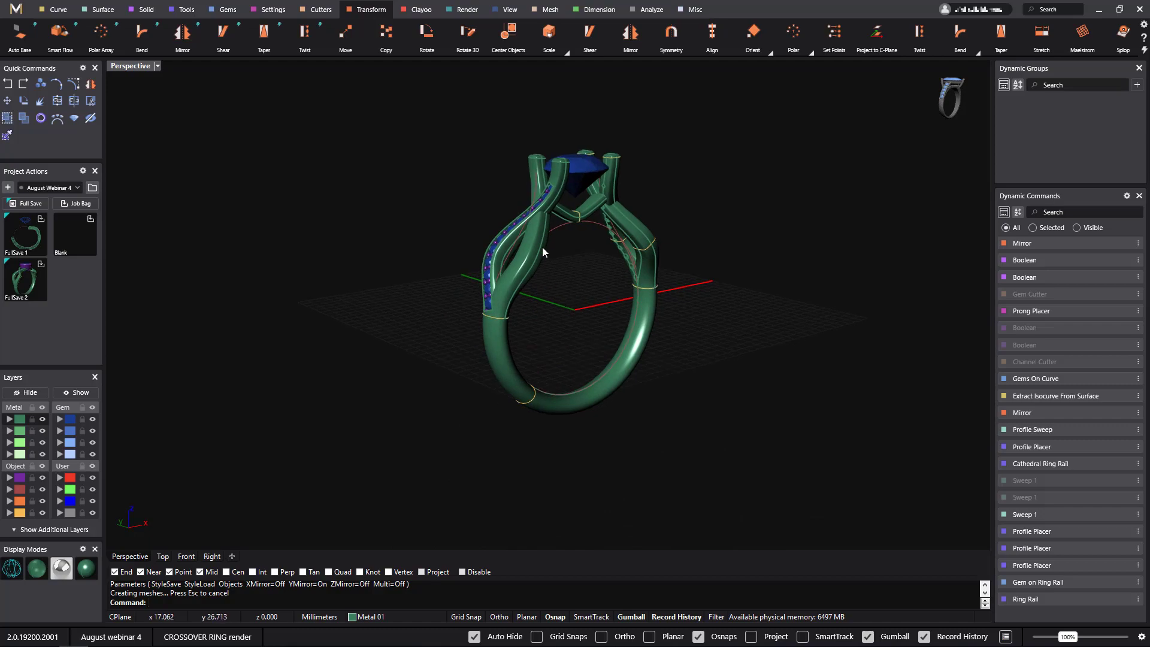